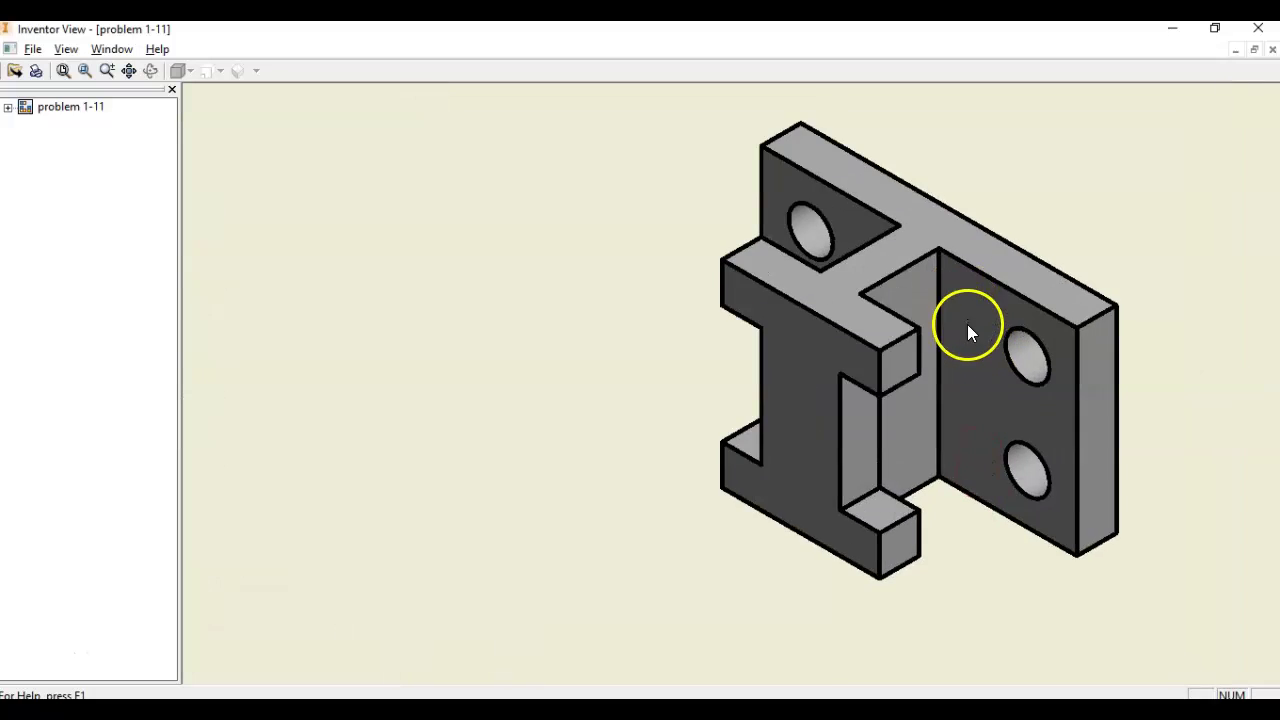
Step: Review the problem 1-11 drawing, switch to Autodesk Inventor Professional, and create a new part file
scroll(977, 404, "down", 4)
mouse_move(338, 480)
middle_mouse_down()
mouse_move(586, 334)
mouse_move(551, 323)
mouse_move(546, 302)
middle_mouse_up()
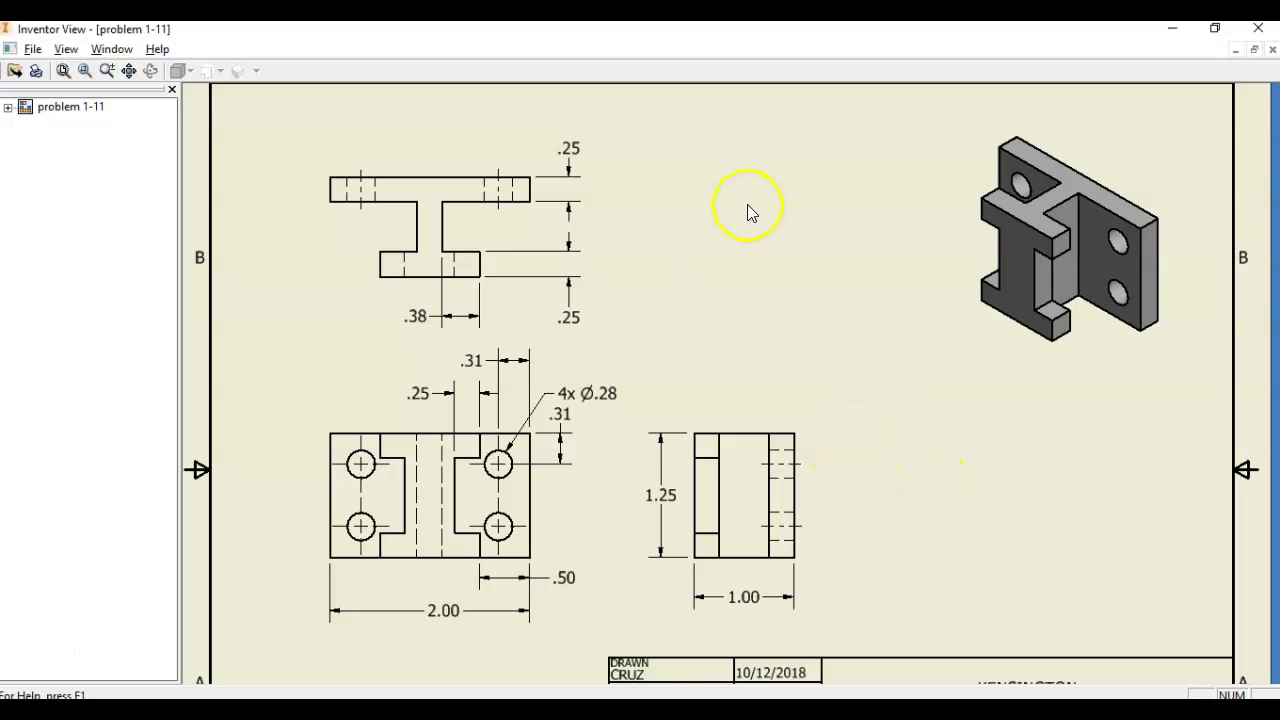
middle_click_drag(766, 286, 765, 270)
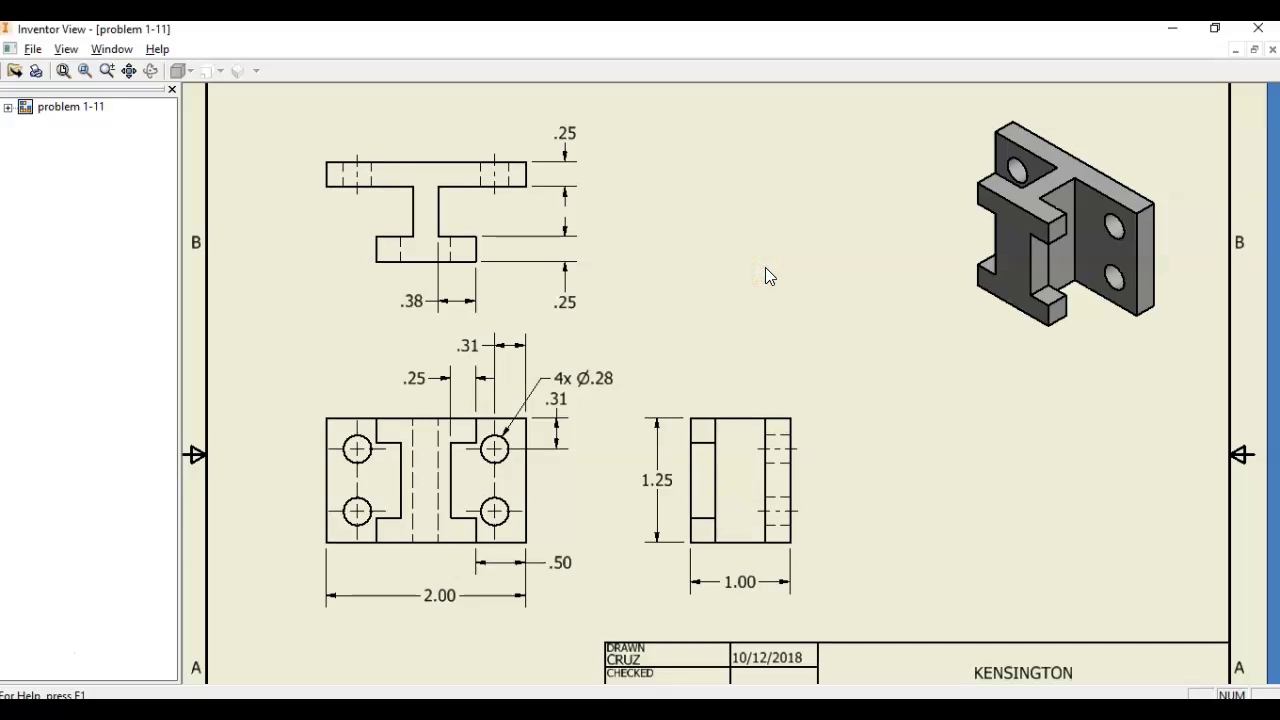
left_click(765, 301)
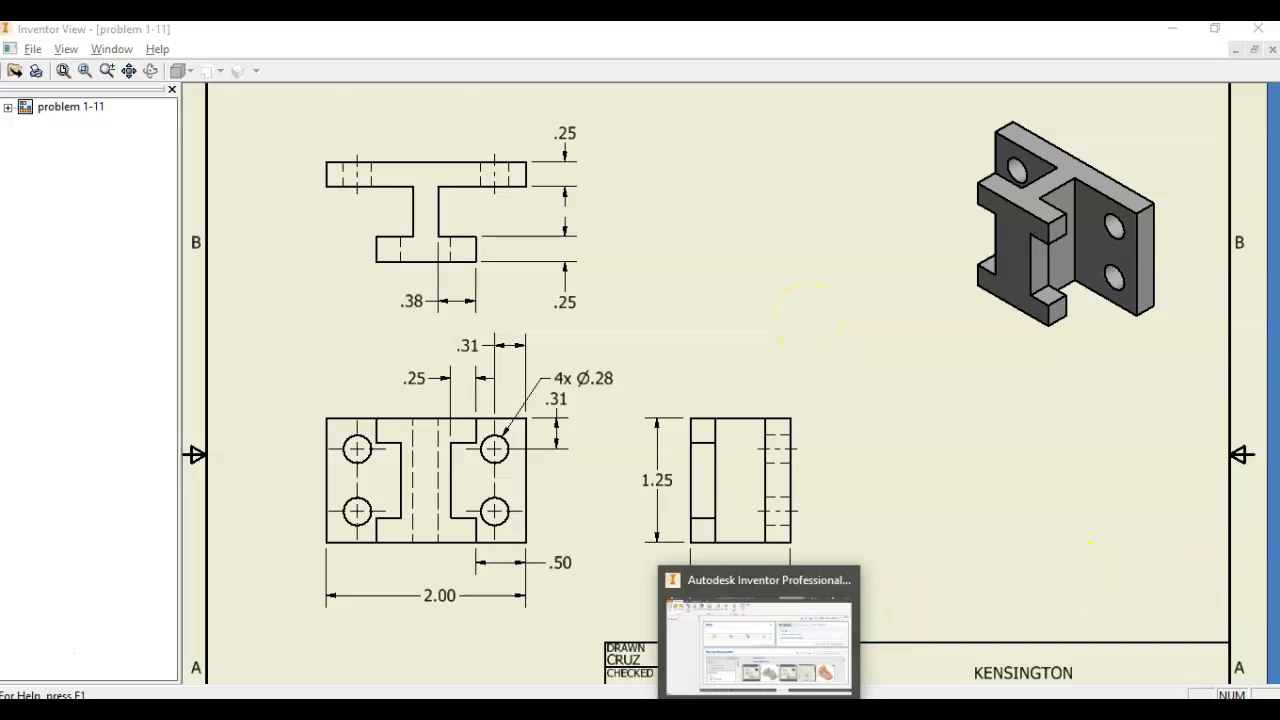
left_click(762, 708)
left_click(50, 30)
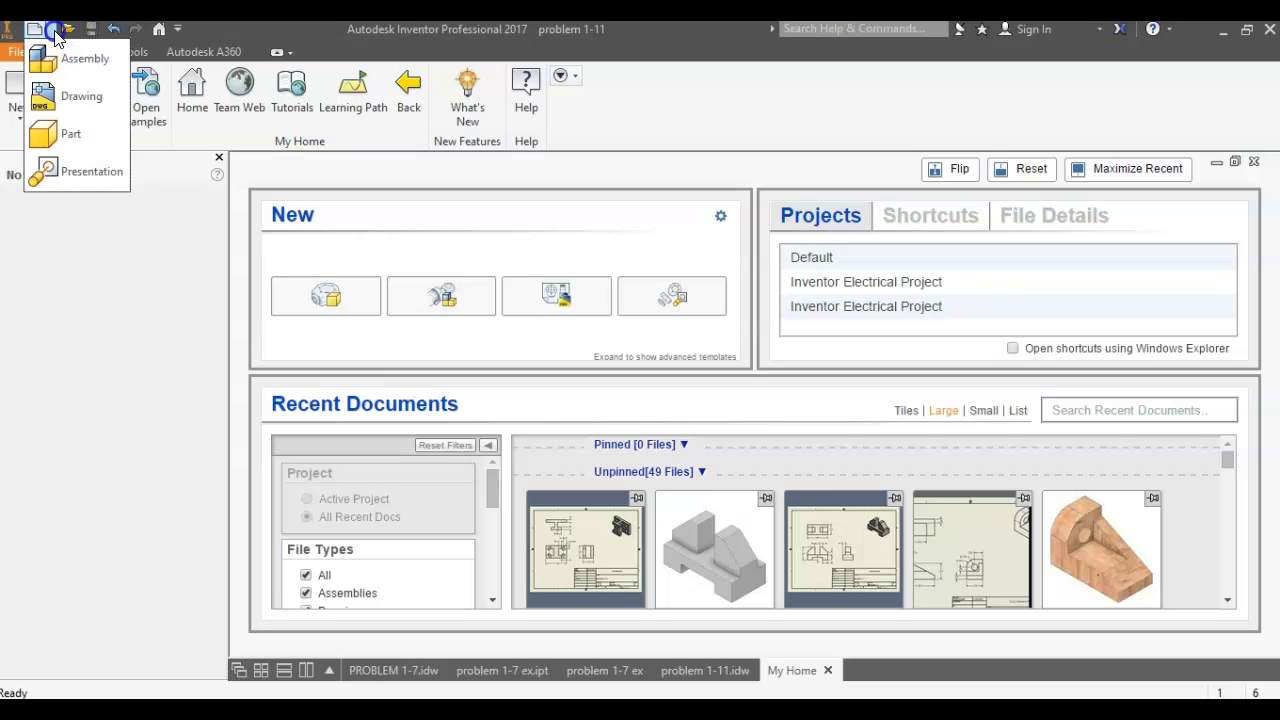
left_click(83, 125)
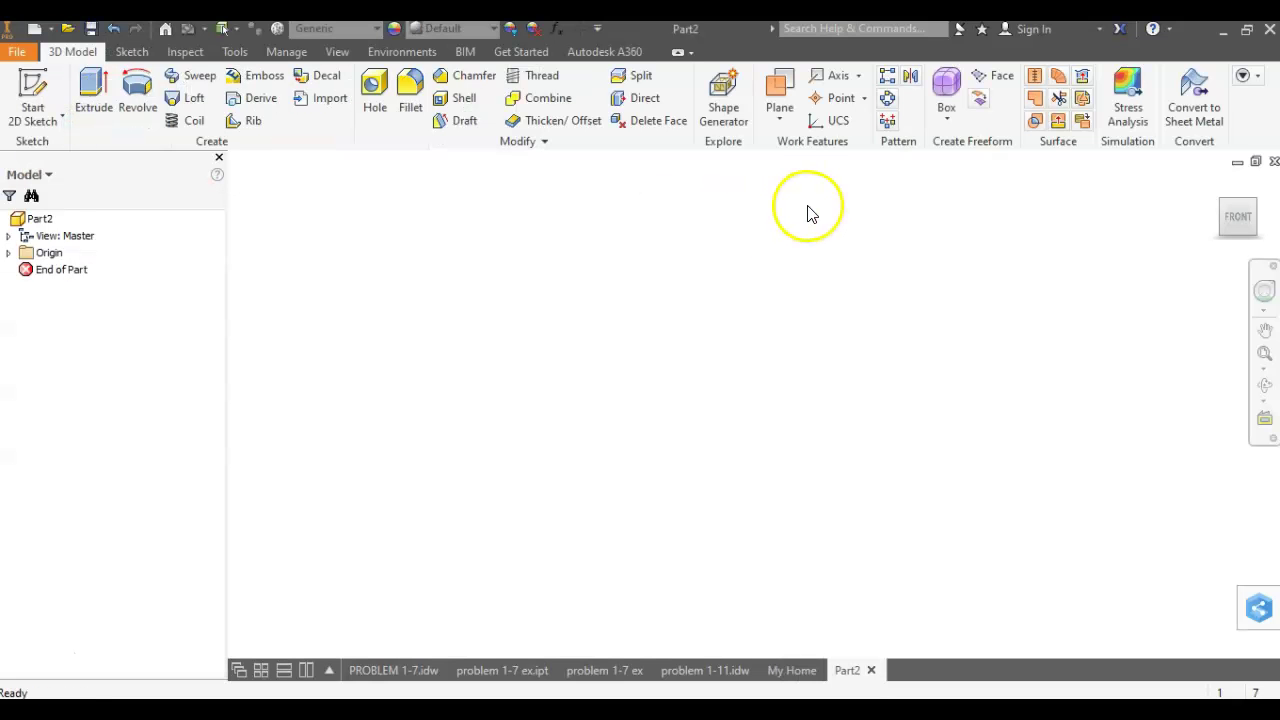
Step: Start a 2D sketch on the horizontal origin plane and orient the view squarely to the top
left_click(32, 88)
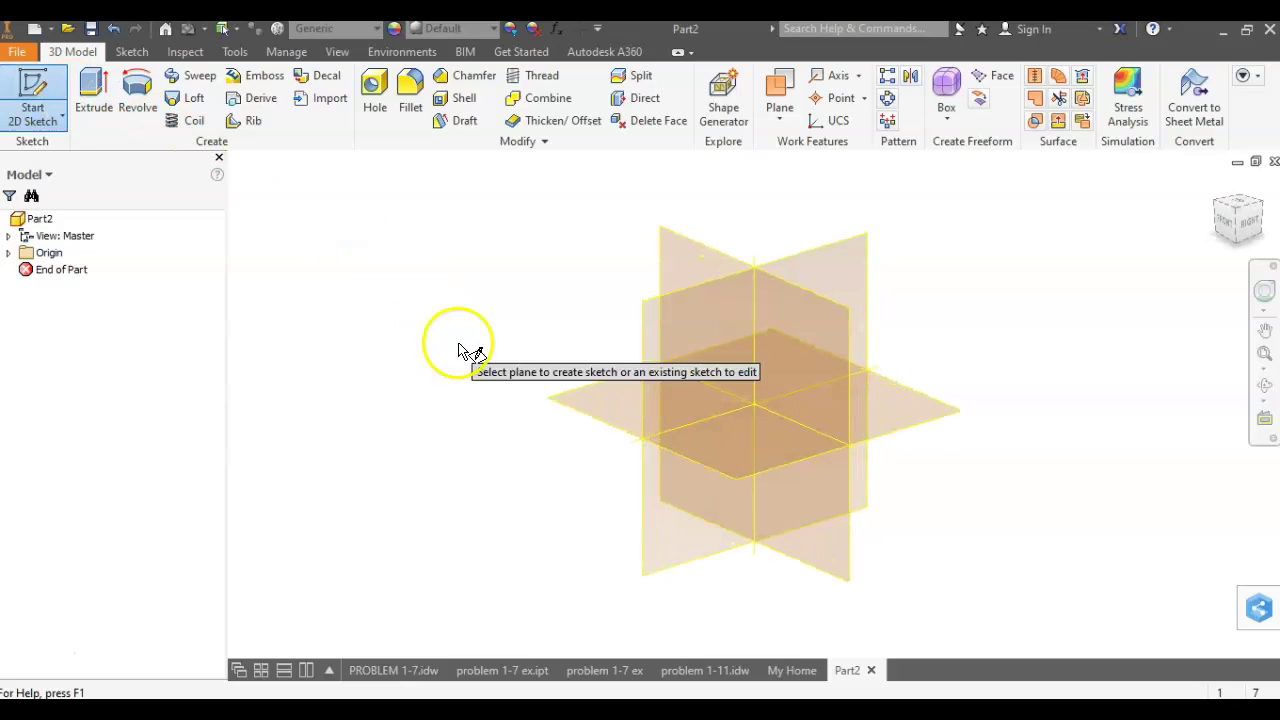
left_click(586, 394)
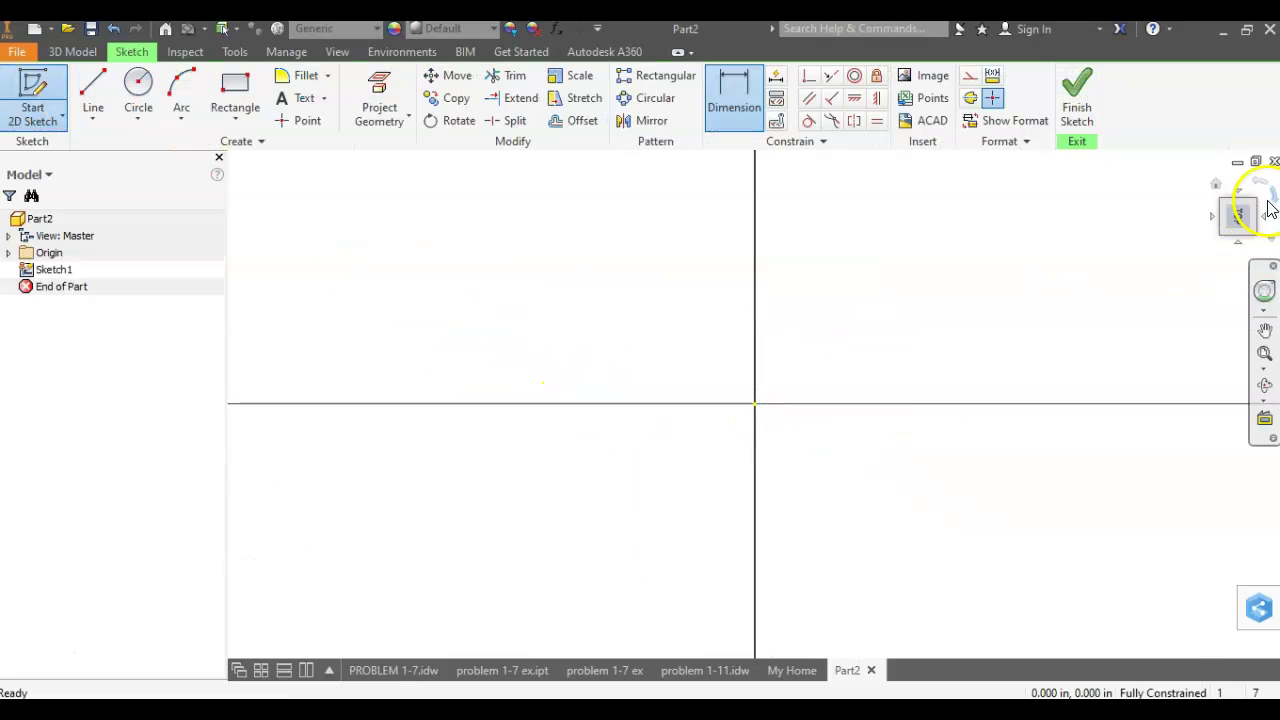
left_click(1238, 222)
left_click(1239, 219)
left_click(1239, 219)
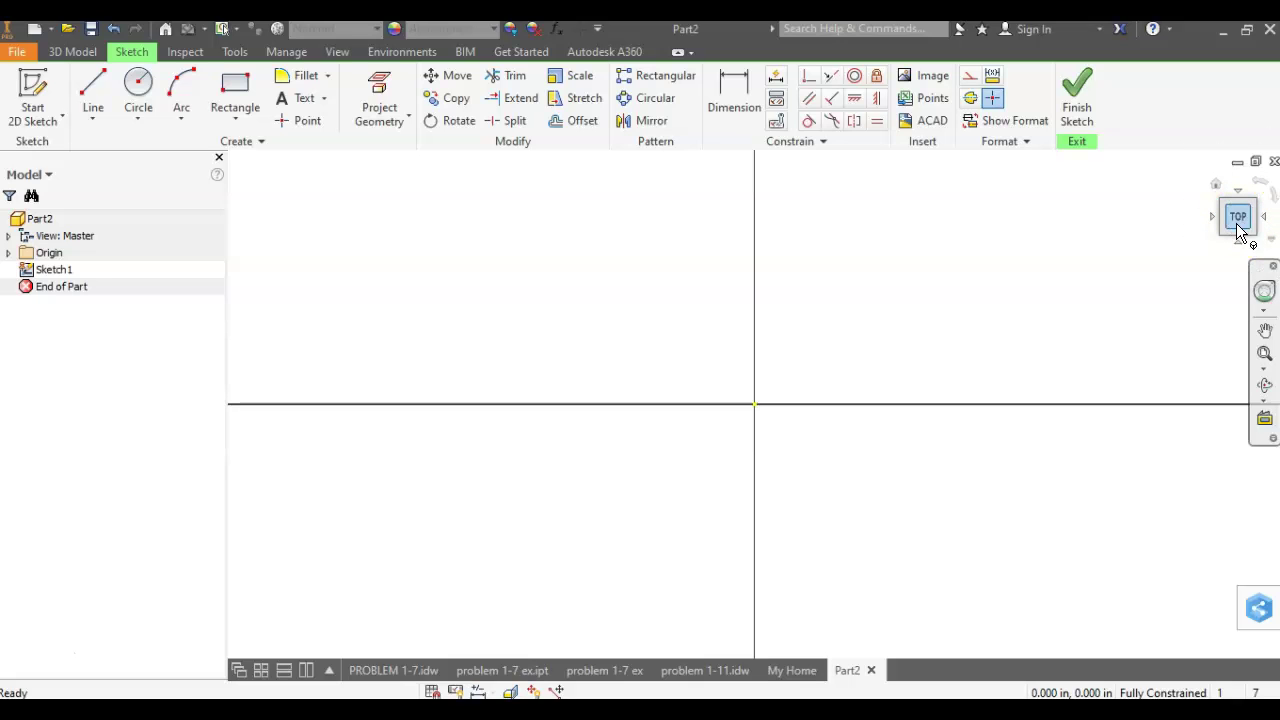
middle_click_drag(1011, 289, 900, 320)
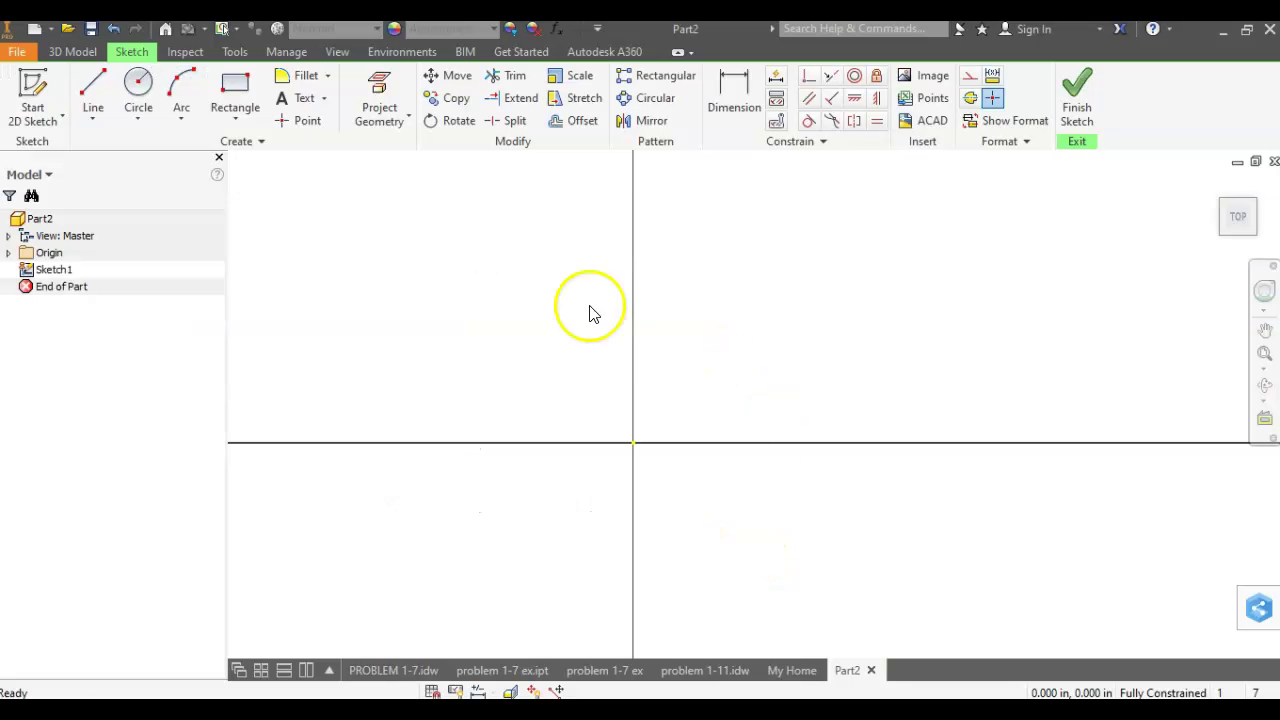
Step: Draw a 2 in by 1 in rectangle with one corner at the origin and finish the sketch
left_click(234, 97)
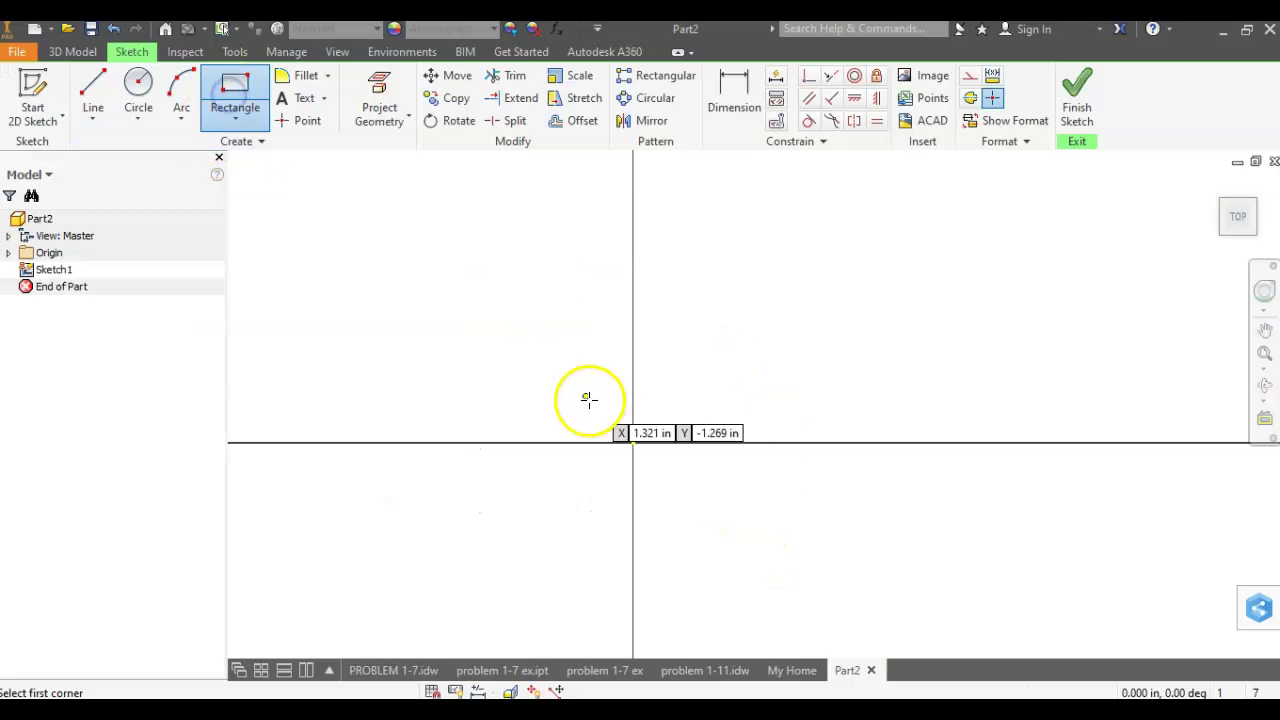
left_click(633, 443)
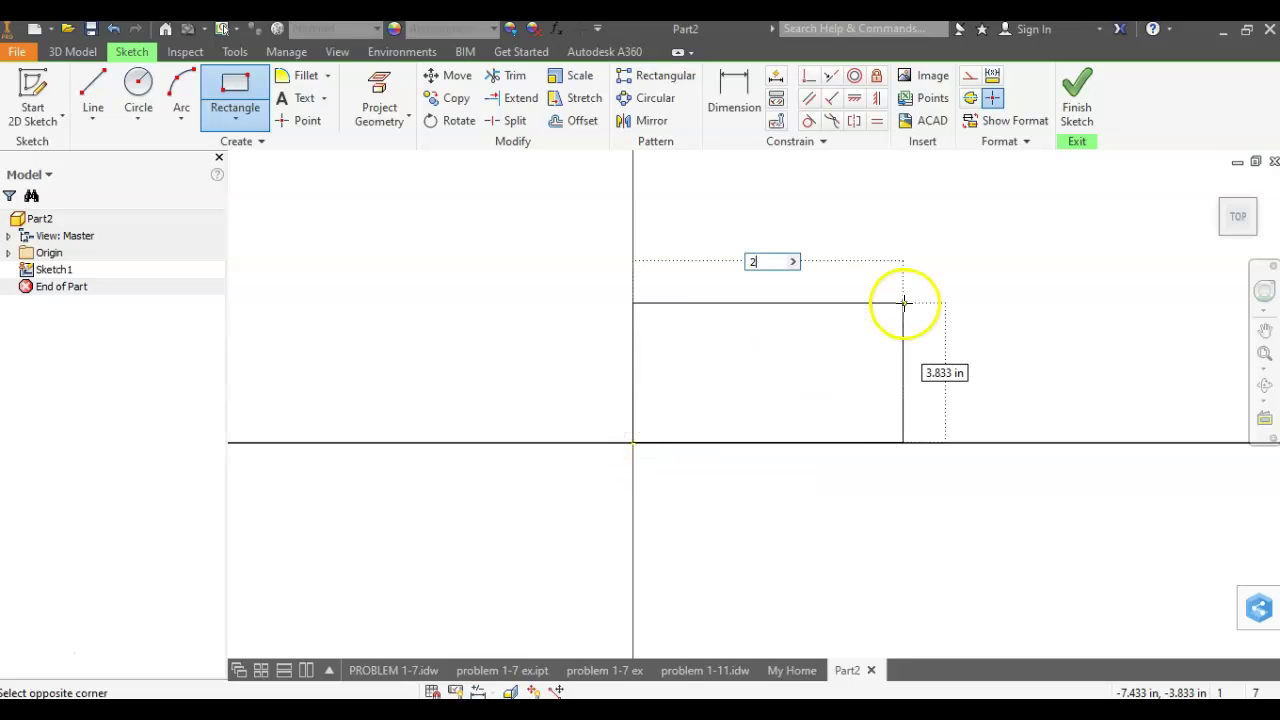
key("Tab")
type("1")
key("Return")
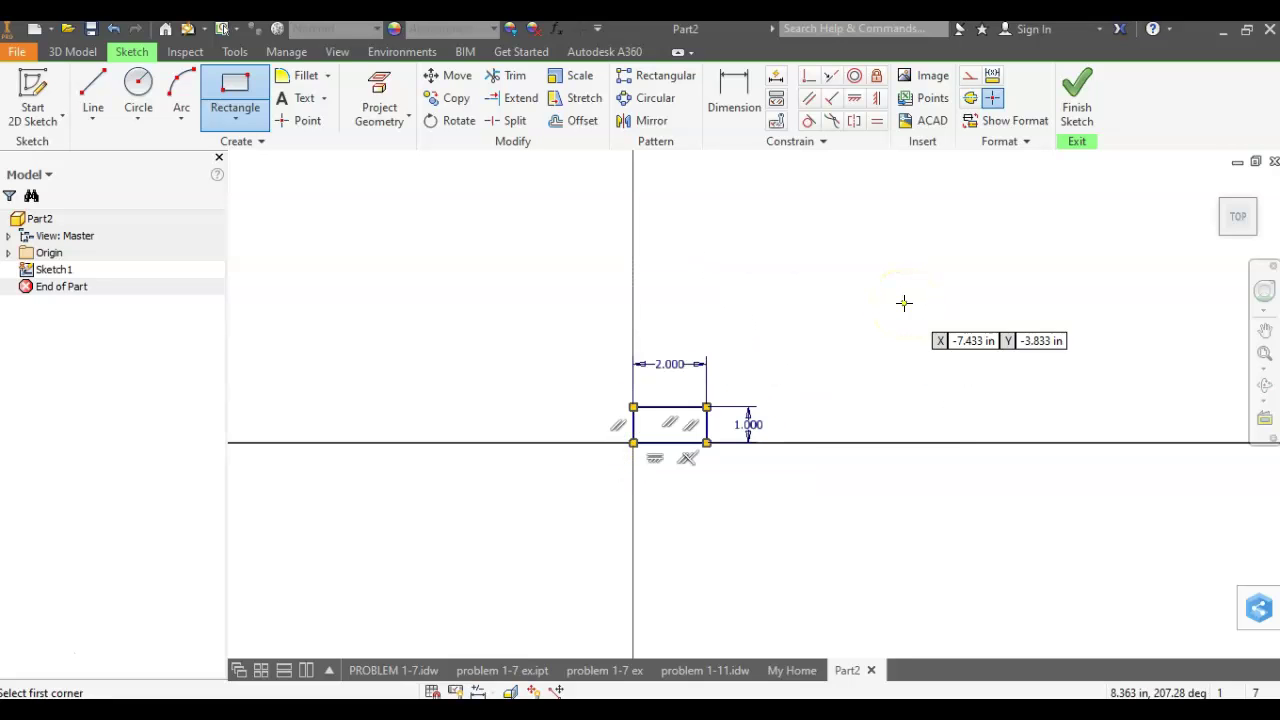
left_click(1077, 92)
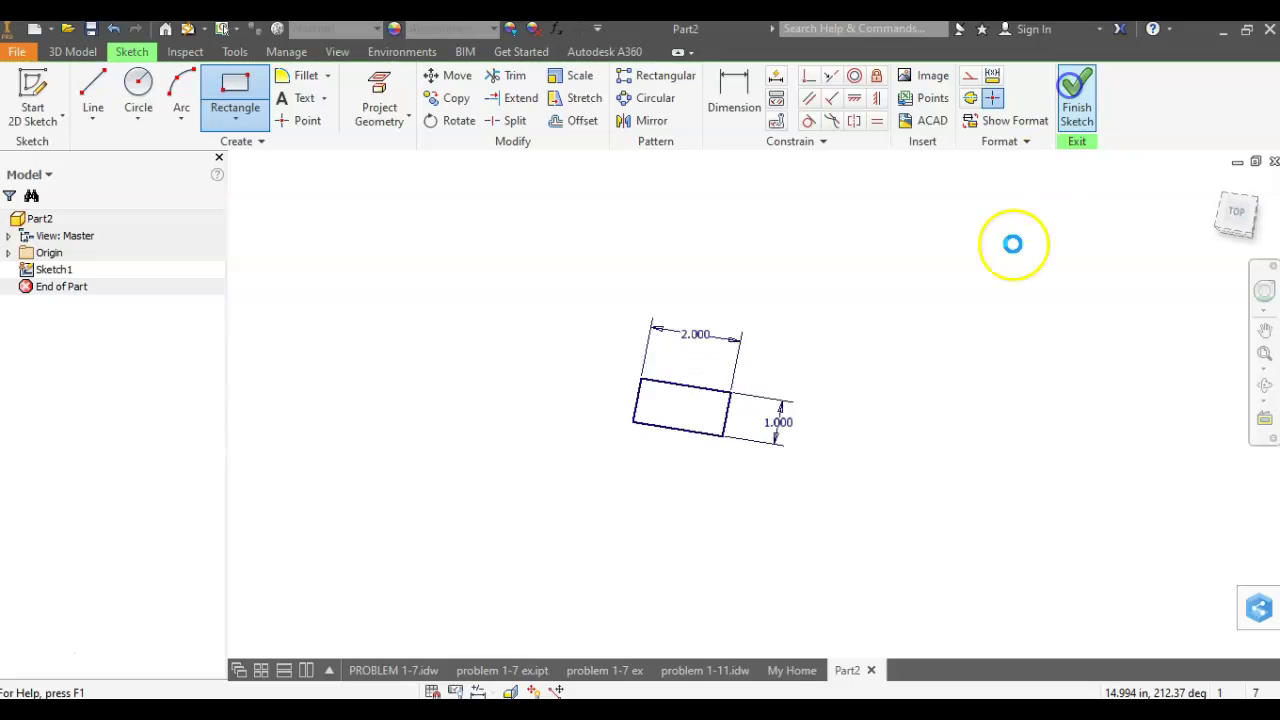
Step: Extrude the rectangular profile 1.25 in upward to form the base block
middle_click_drag(980, 323, 511, 323)
scroll(570, 313, "down", 2)
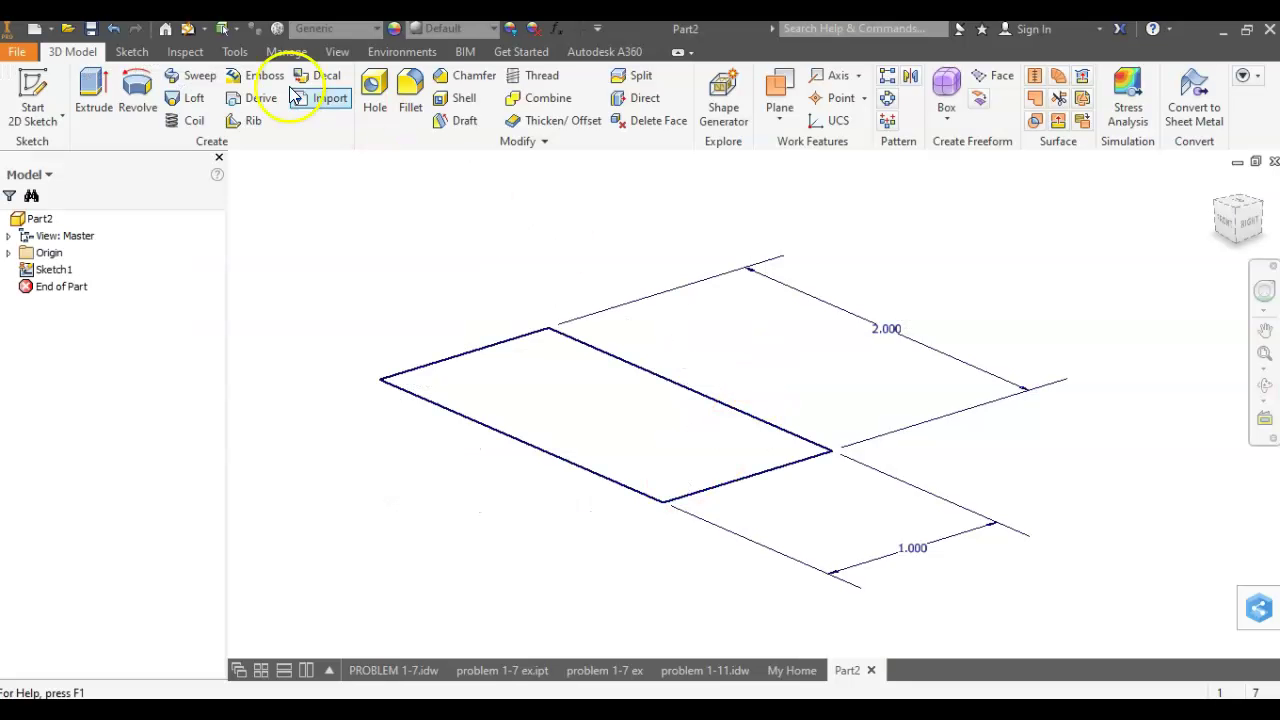
left_click(95, 90)
left_click(568, 450)
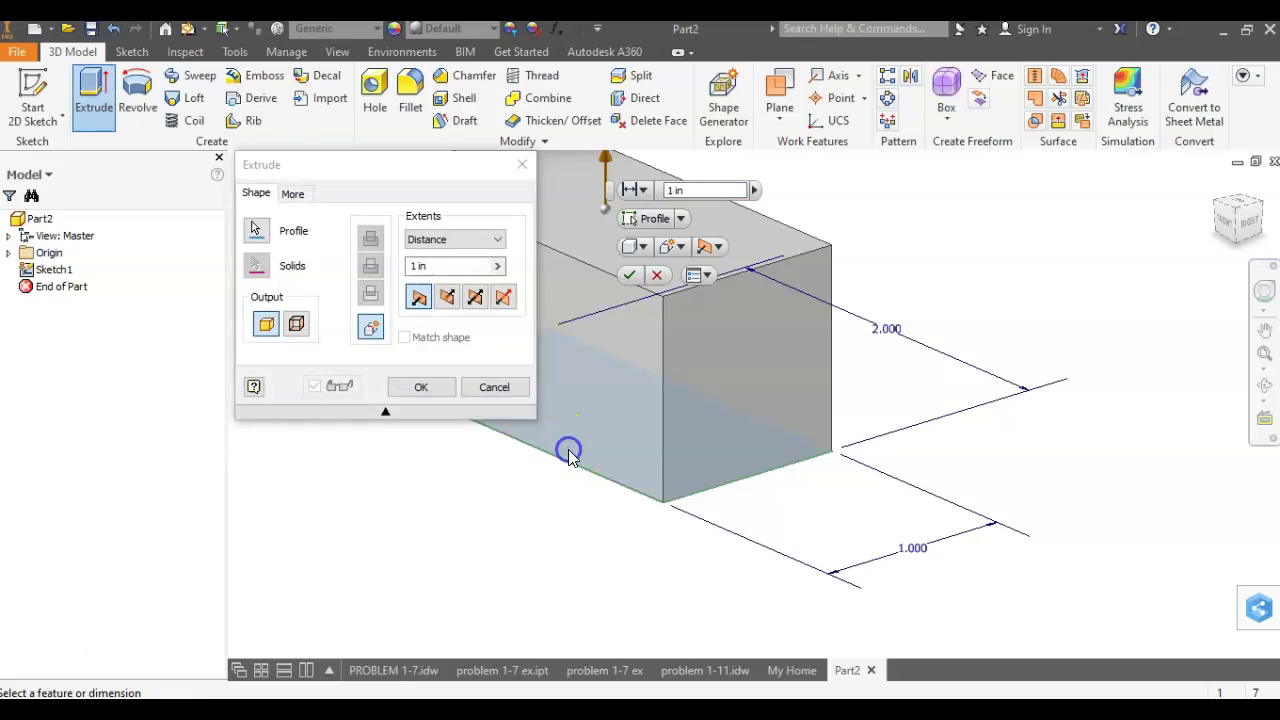
left_click(628, 190)
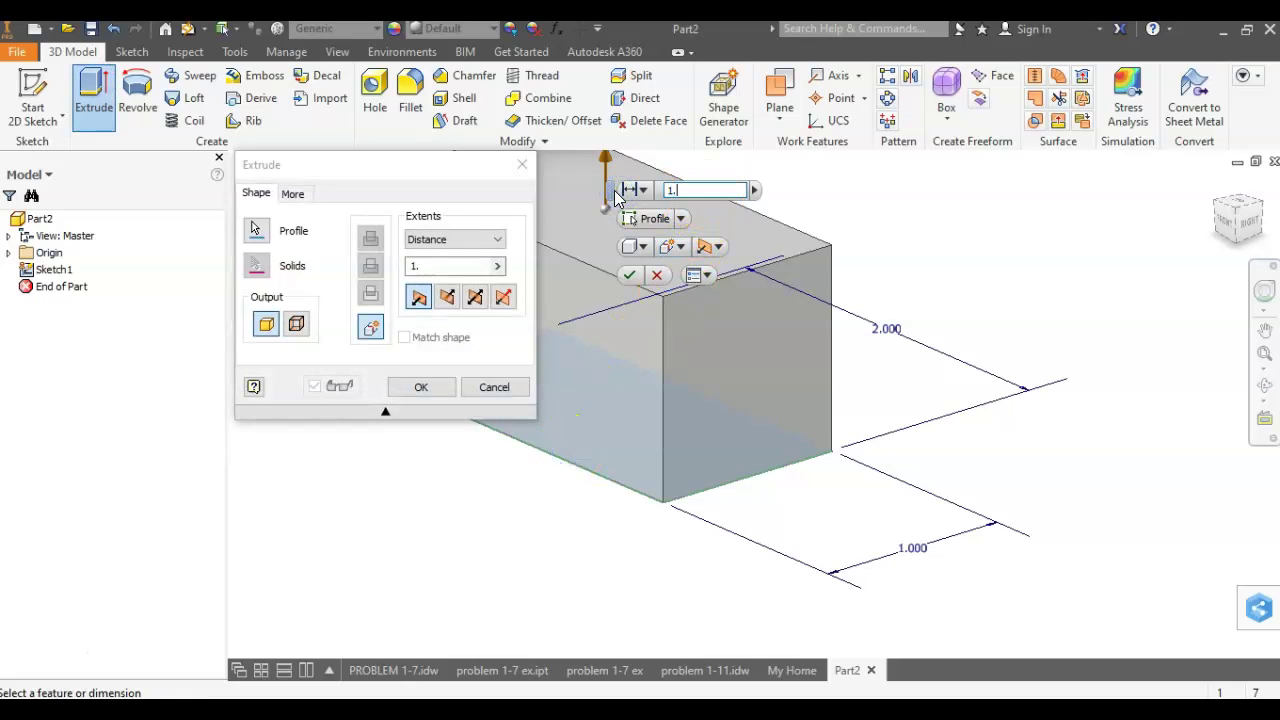
key("Return")
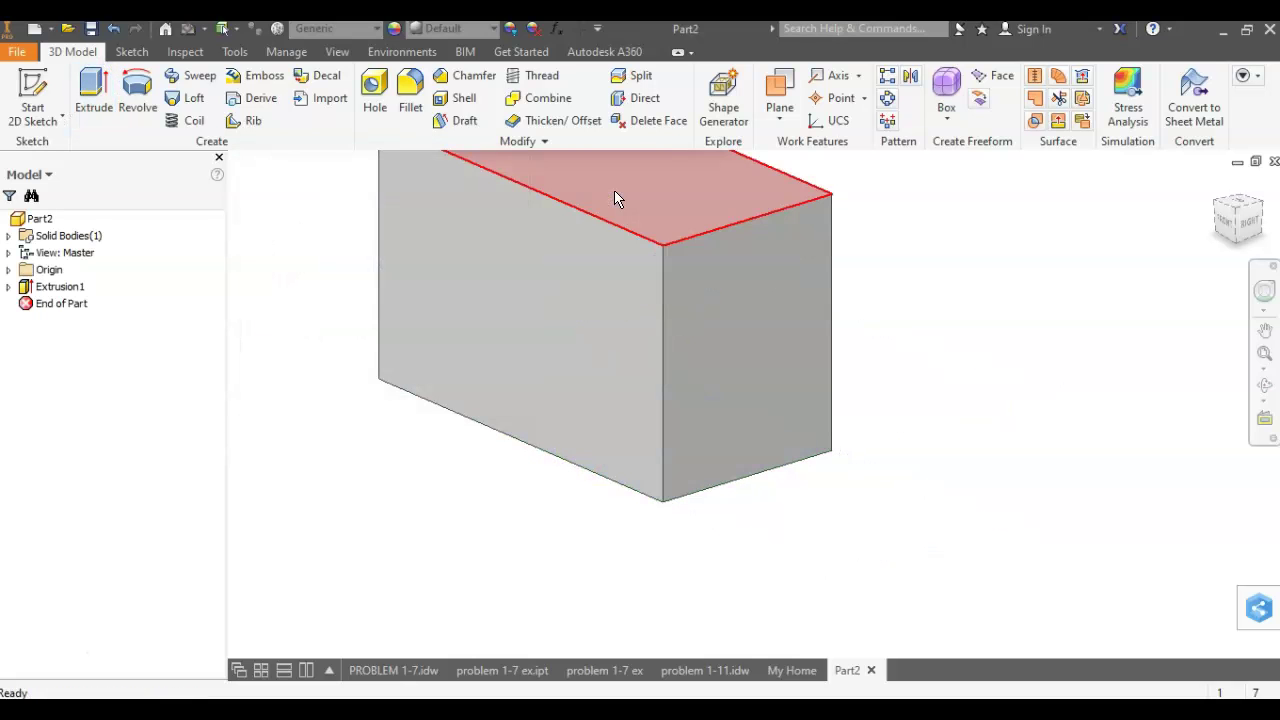
Step: Start a new sketch on the block's top face and project the face's outline into it
left_click(1220, 189)
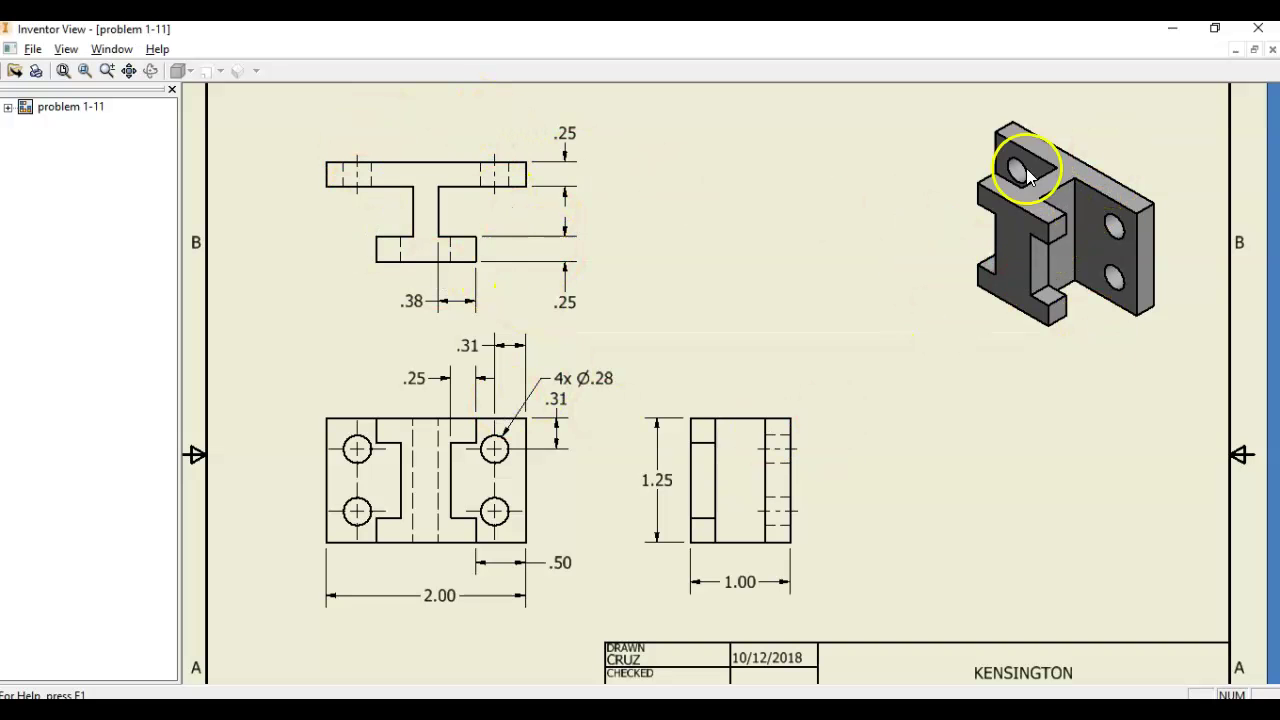
key("alt+Tab")
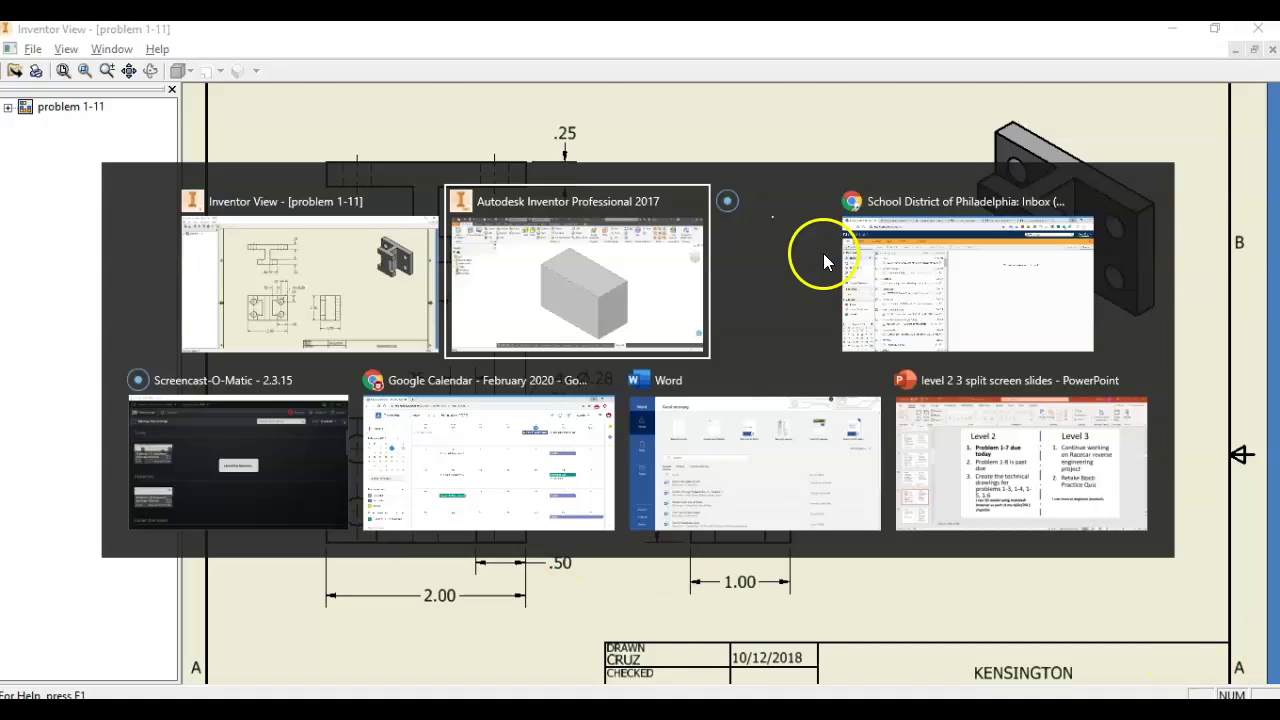
right_click(795, 310)
left_click(806, 366)
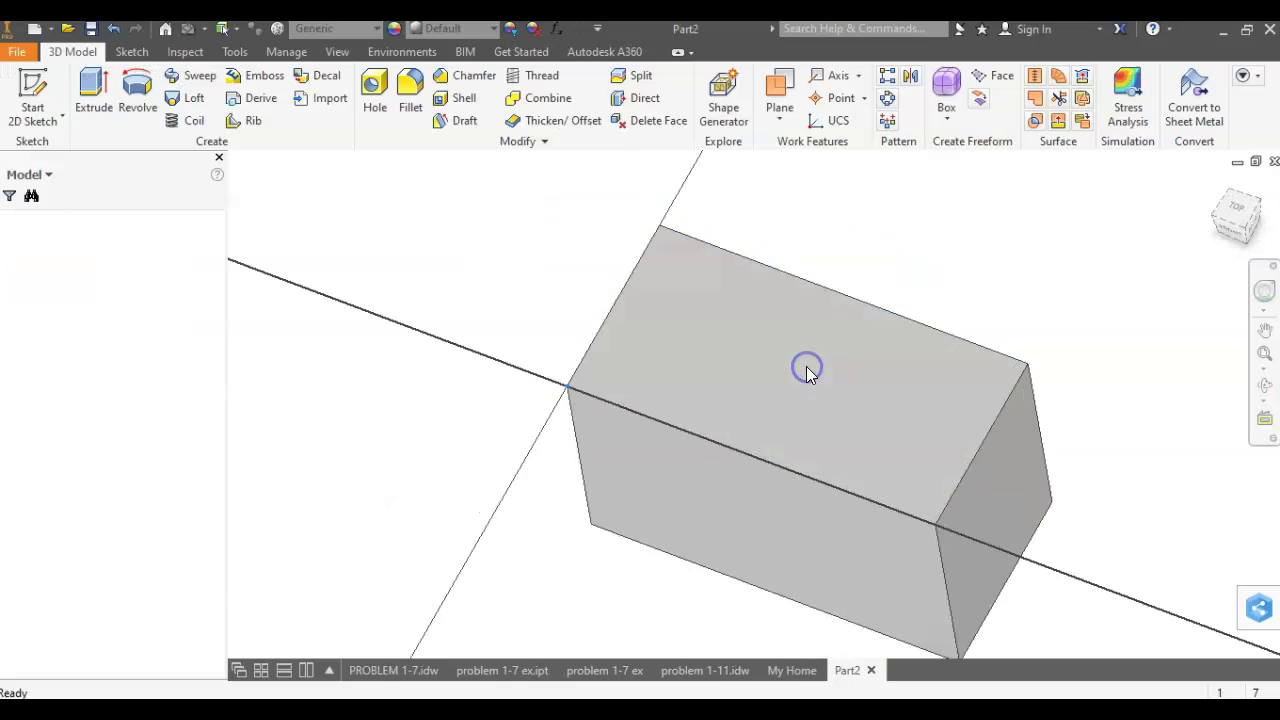
left_click(398, 113)
left_click(457, 352)
middle_click_drag(909, 389, 973, 379)
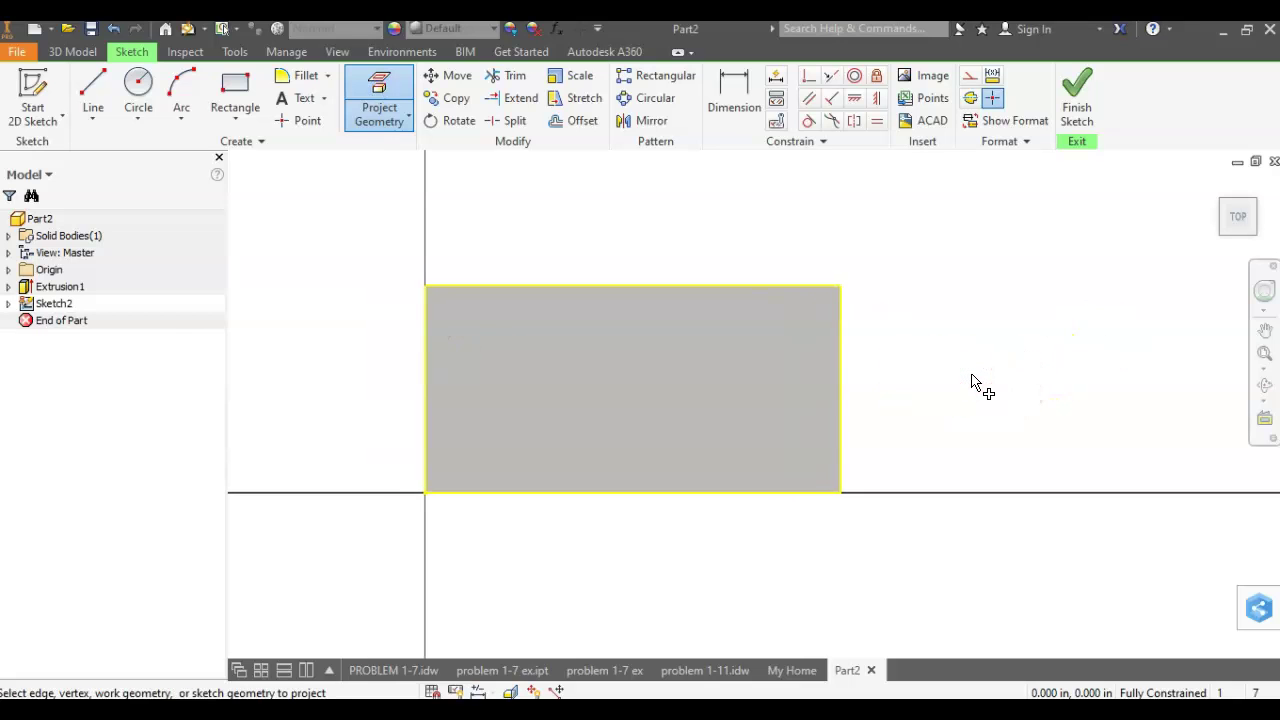
key("Escape")
Step: Check the reference drawing and draw a rectangle across the full width of the top face, between its front and back edges
key("alt+Tab")
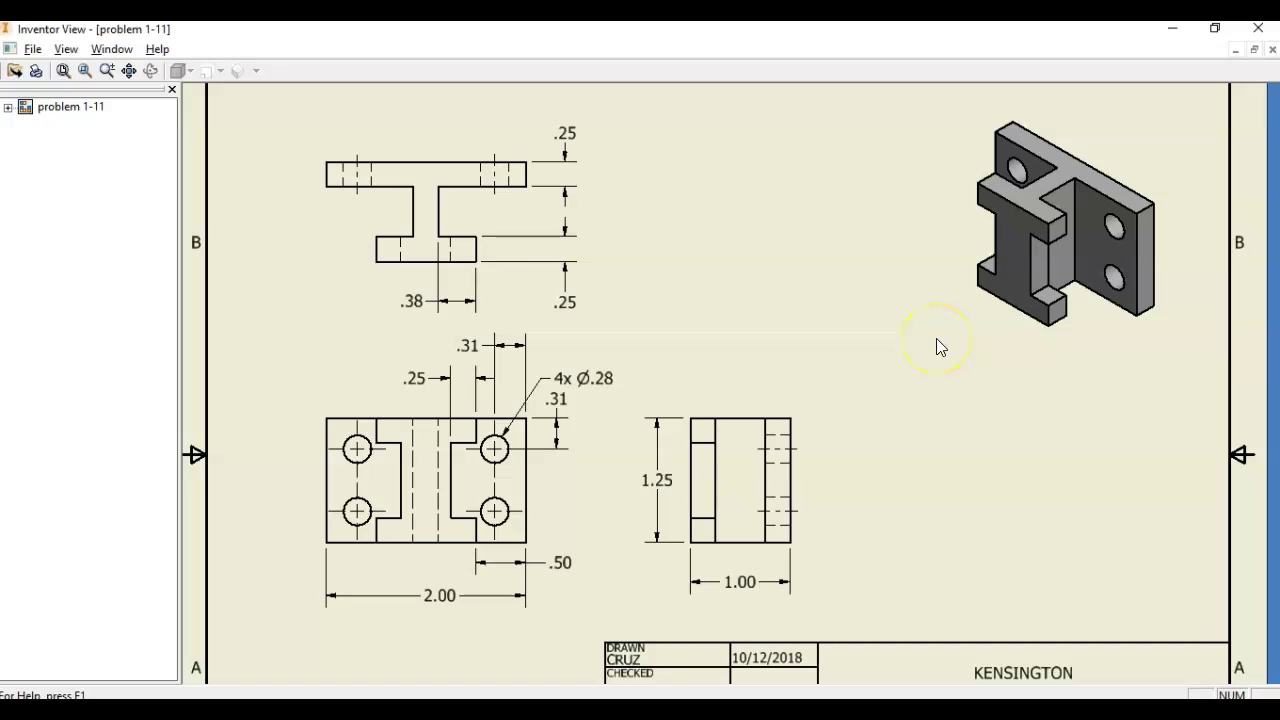
key("alt+Tab")
left_click(234, 95)
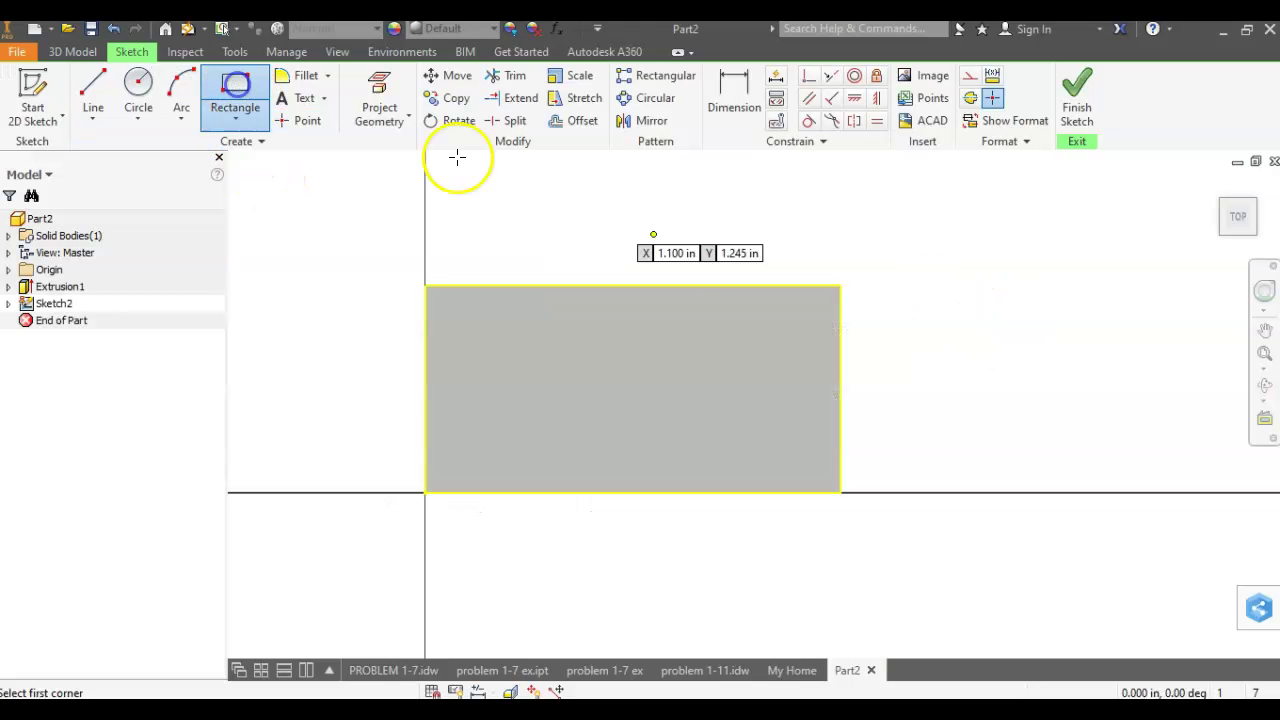
left_click(840, 334)
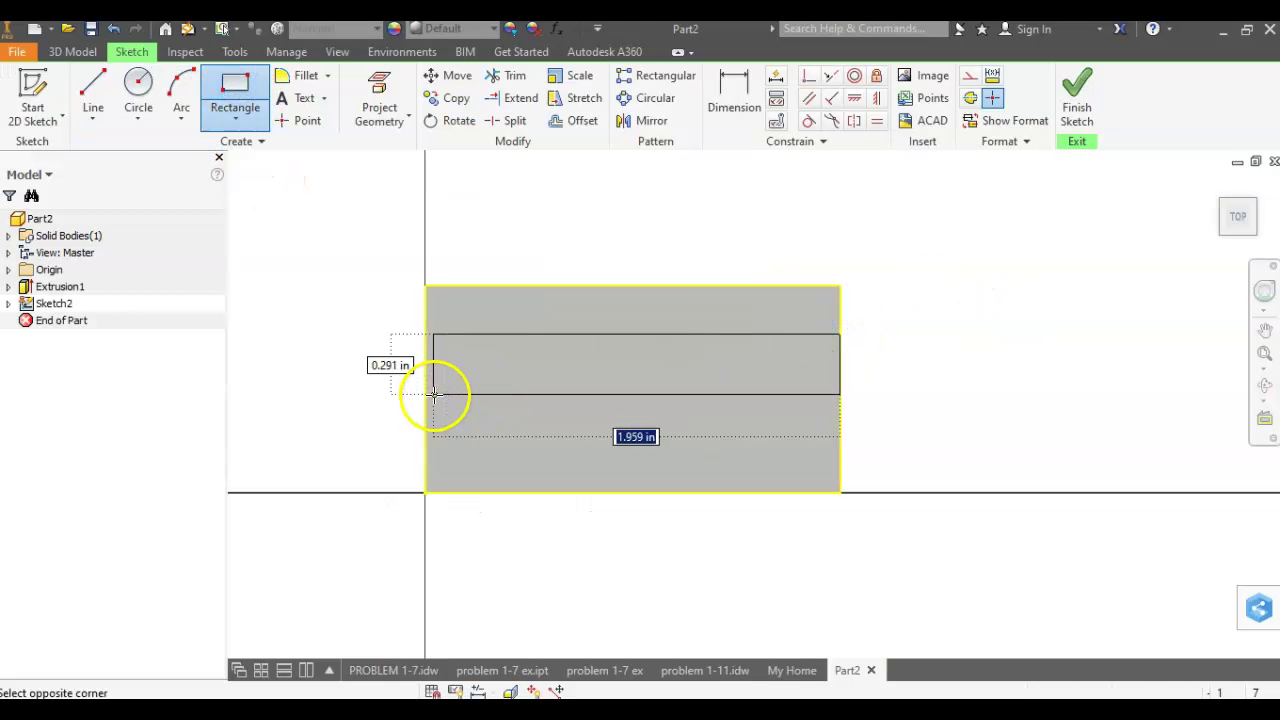
left_click(425, 436)
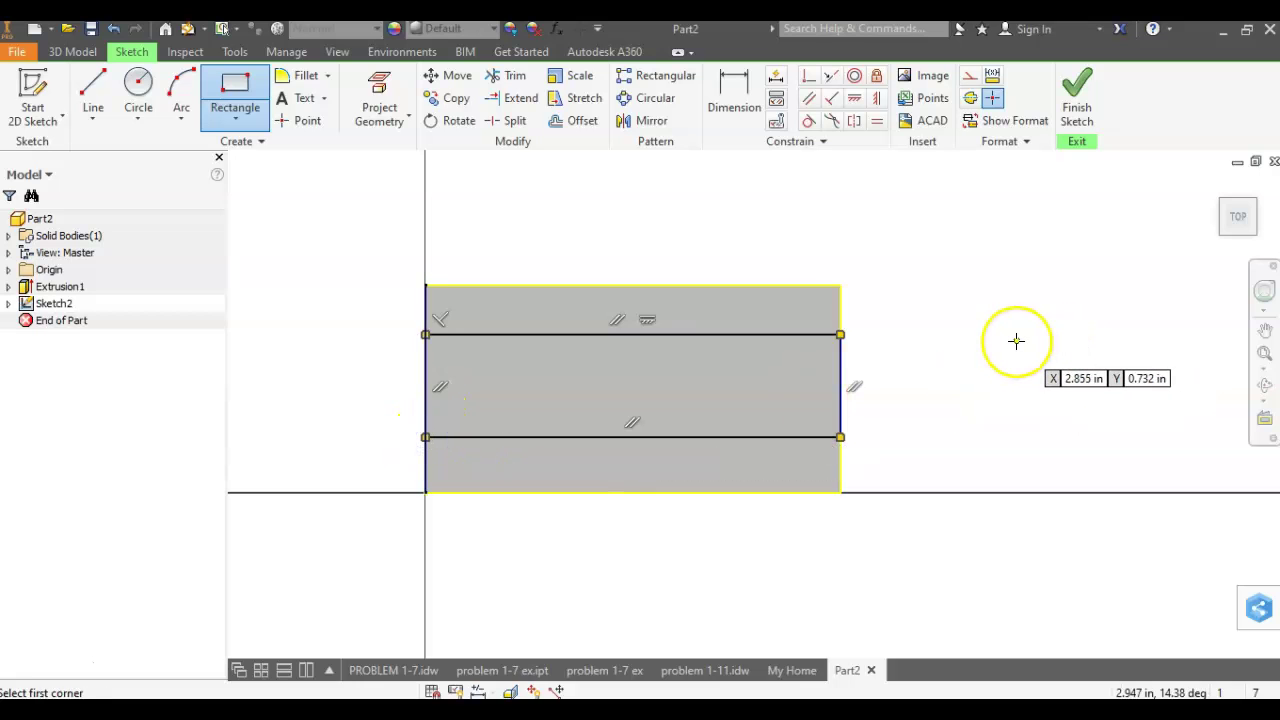
Step: Draw a central rectangle about 0.49 in wide from the upper horizontal sketch line down to the face's lower edge
key("alt+Tab")
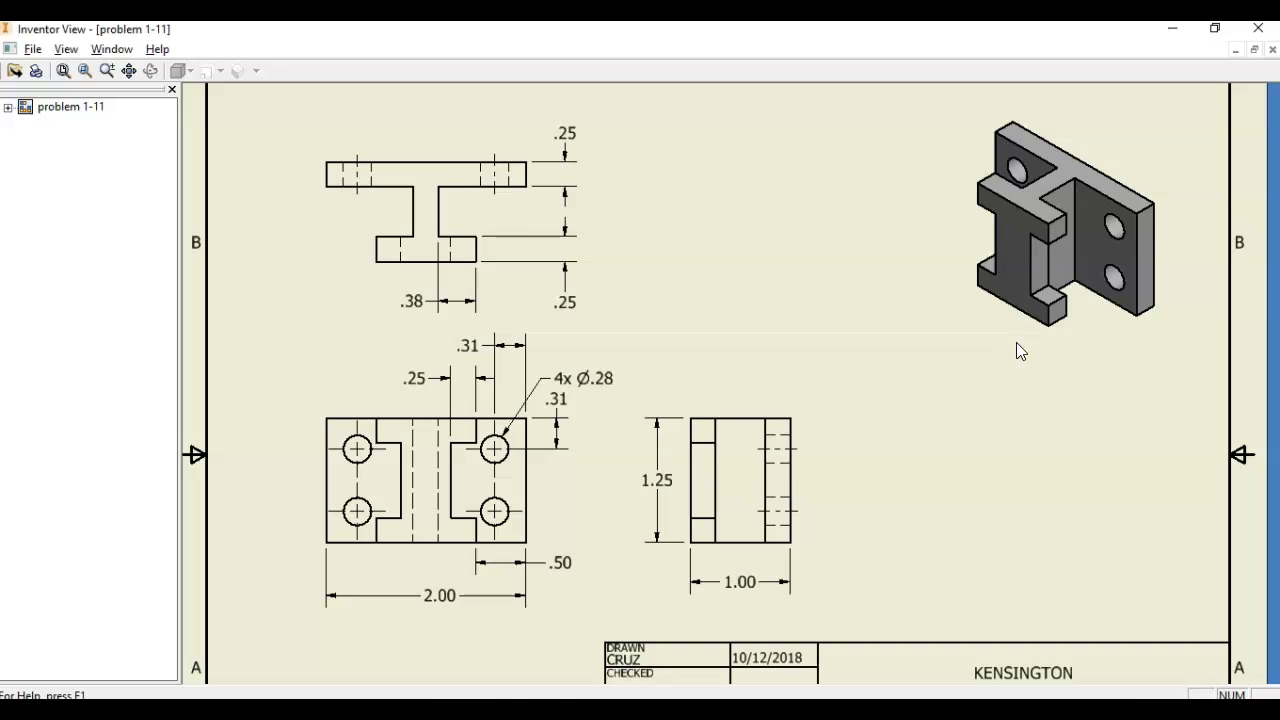
key("alt+Tab")
left_click(580, 335)
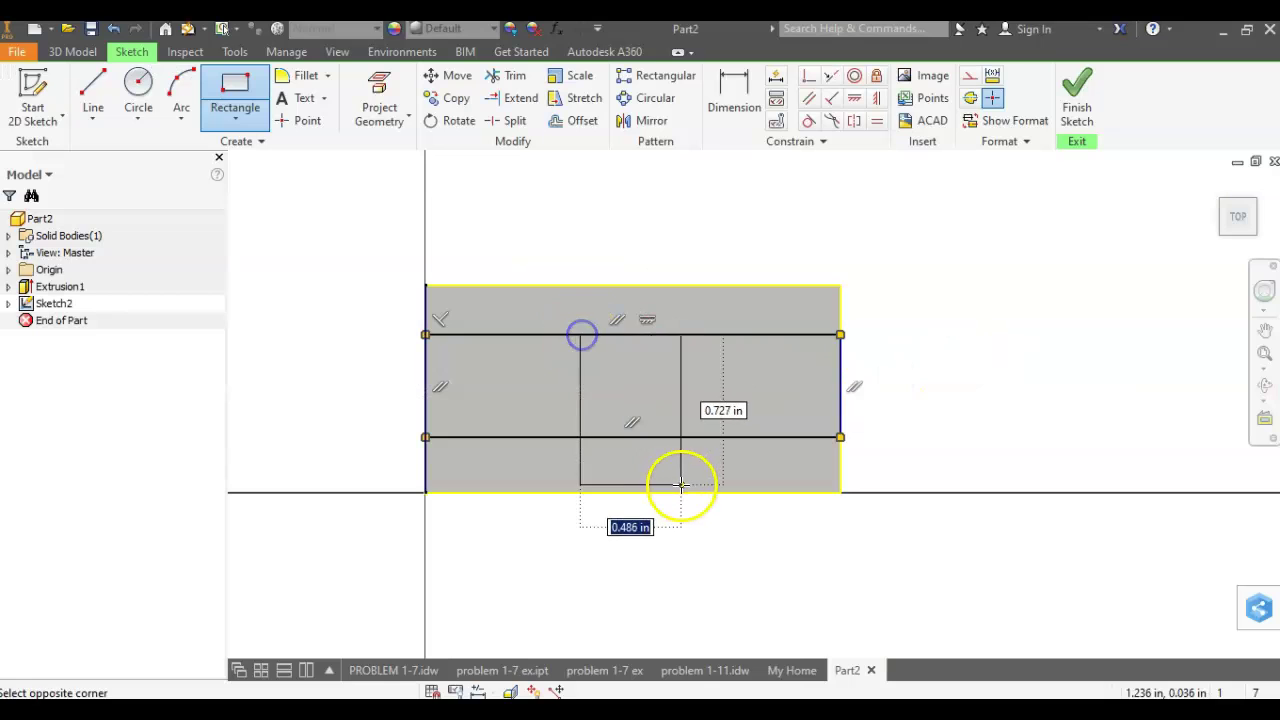
left_click(681, 491)
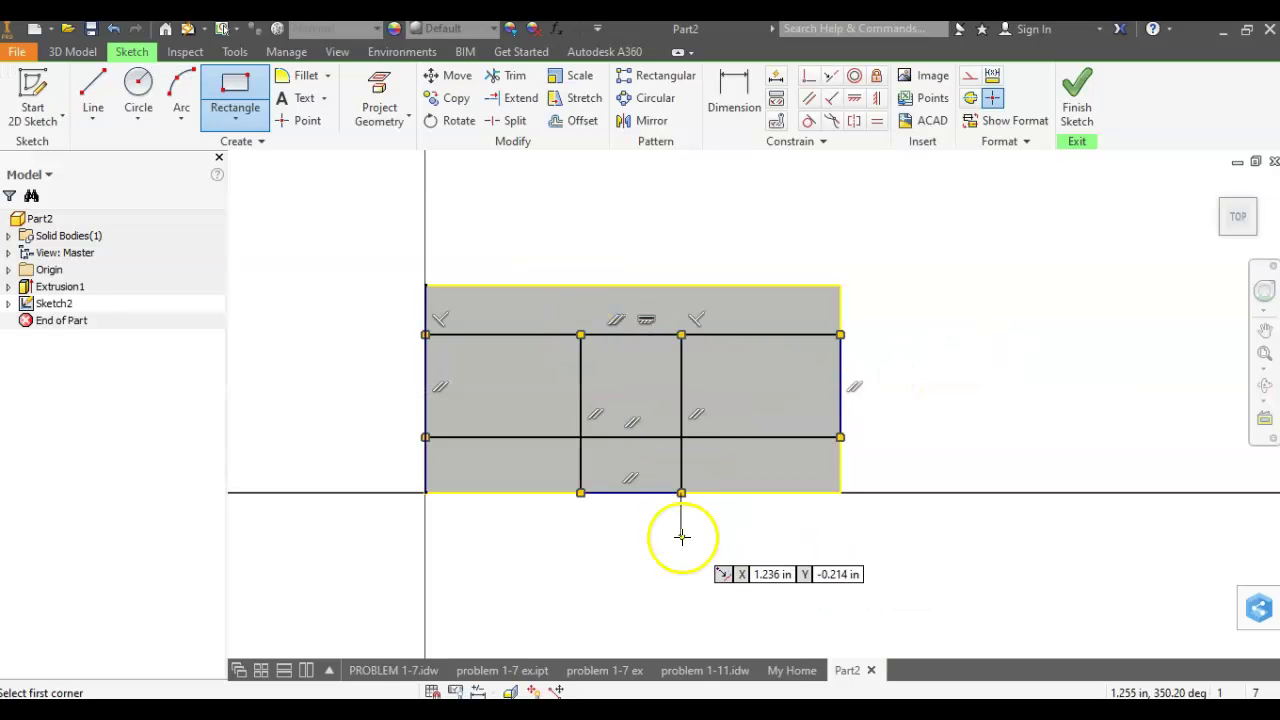
Step: Draw a small rectangle about 0.27 in high in each lower corner of the top face, below the lower horizontal line
key("alt+Tab")
key("alt+Tab")
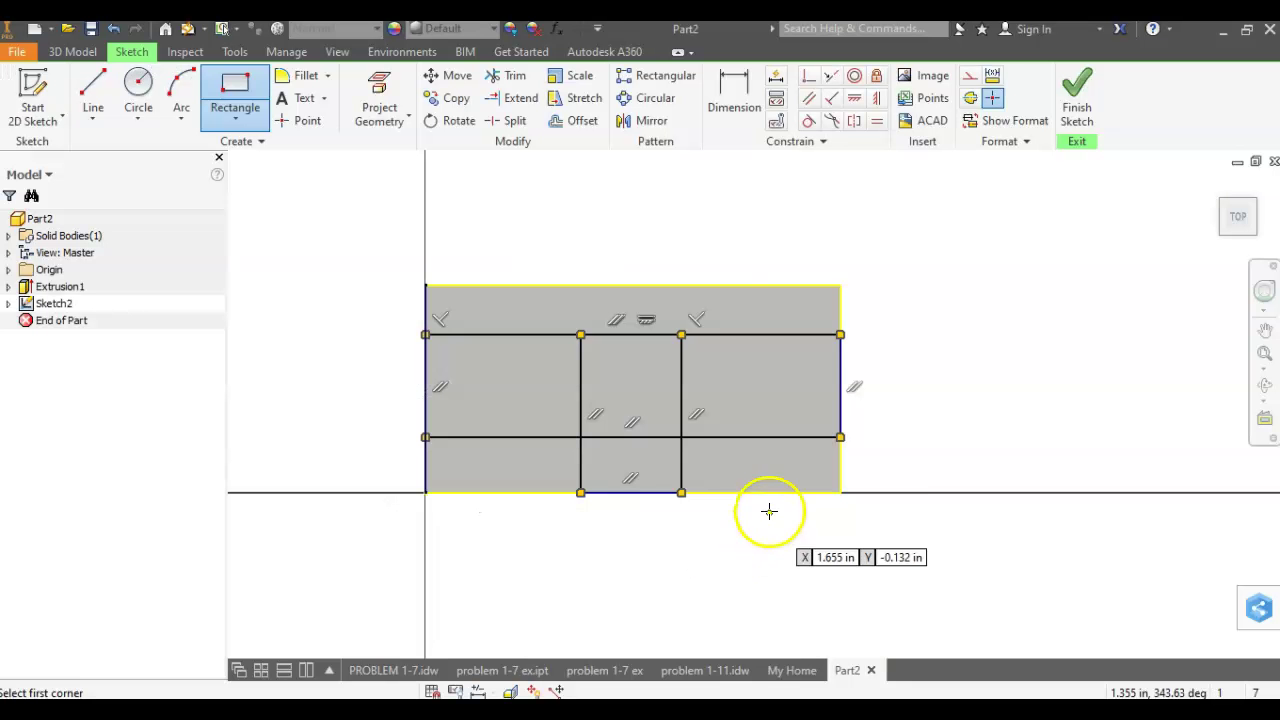
left_click(773, 437)
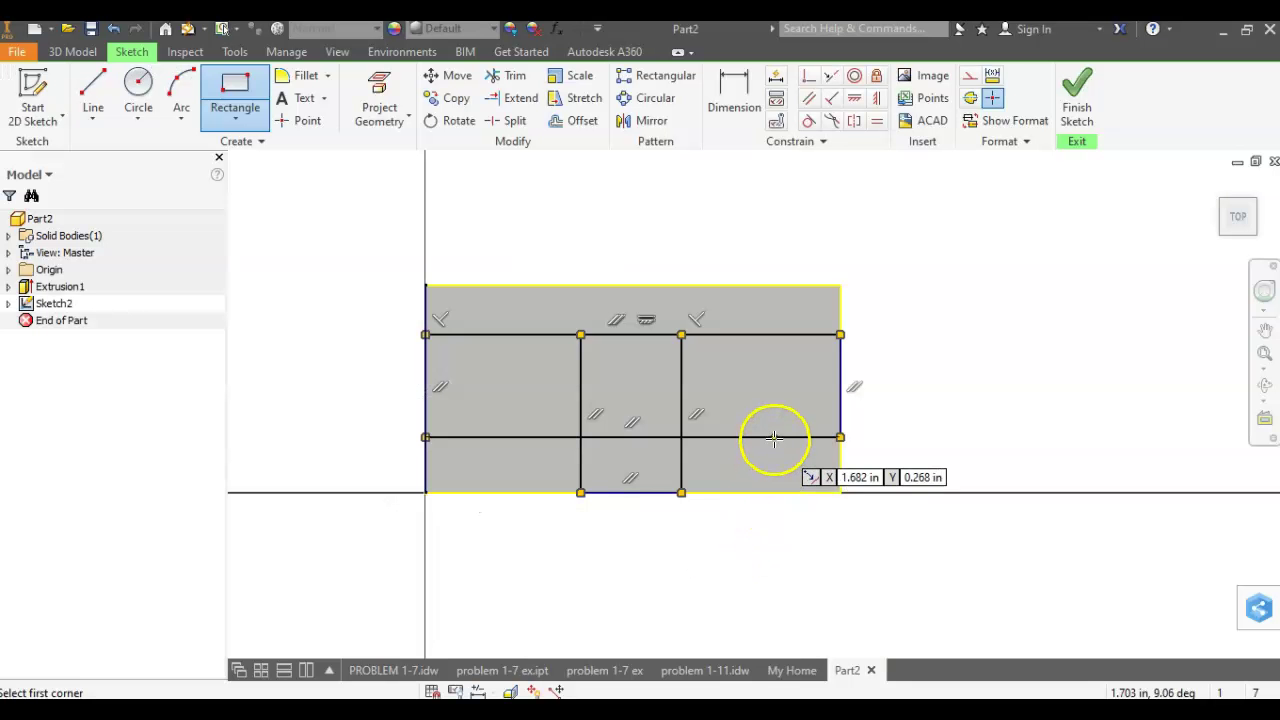
left_click(840, 492)
left_click(425, 437)
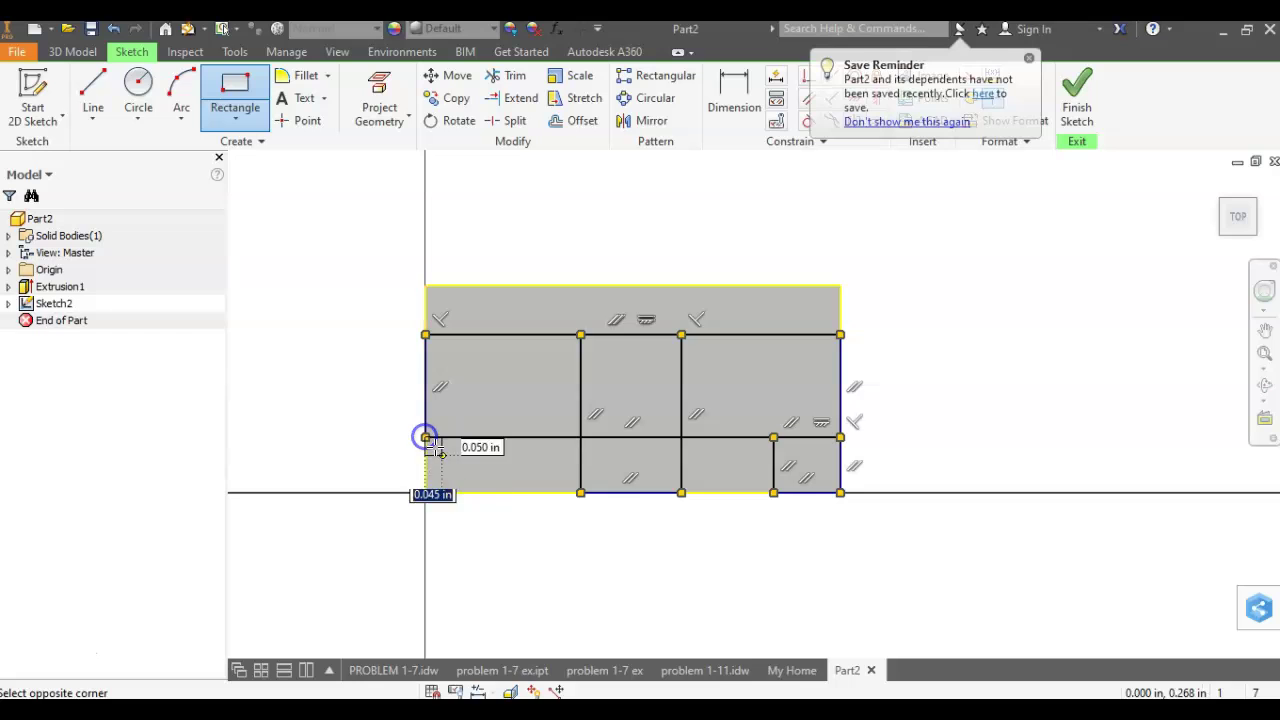
left_click(481, 492)
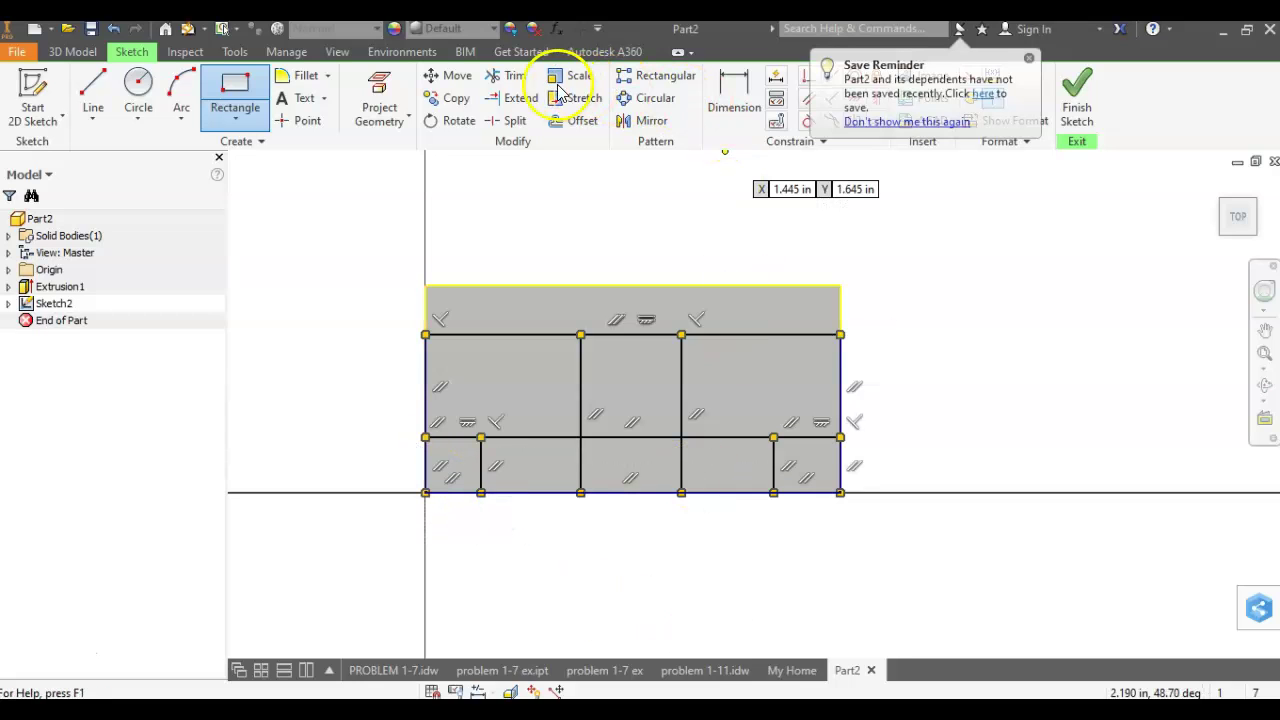
left_click(510, 76)
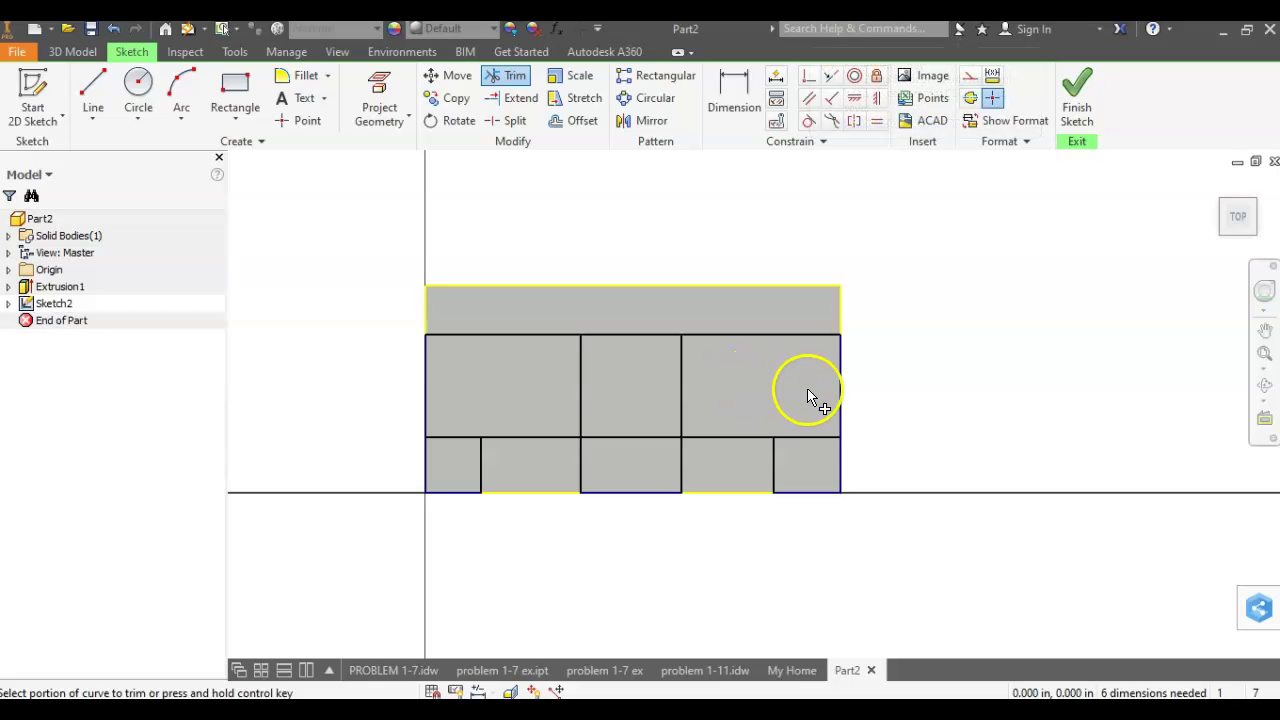
left_click(839, 392)
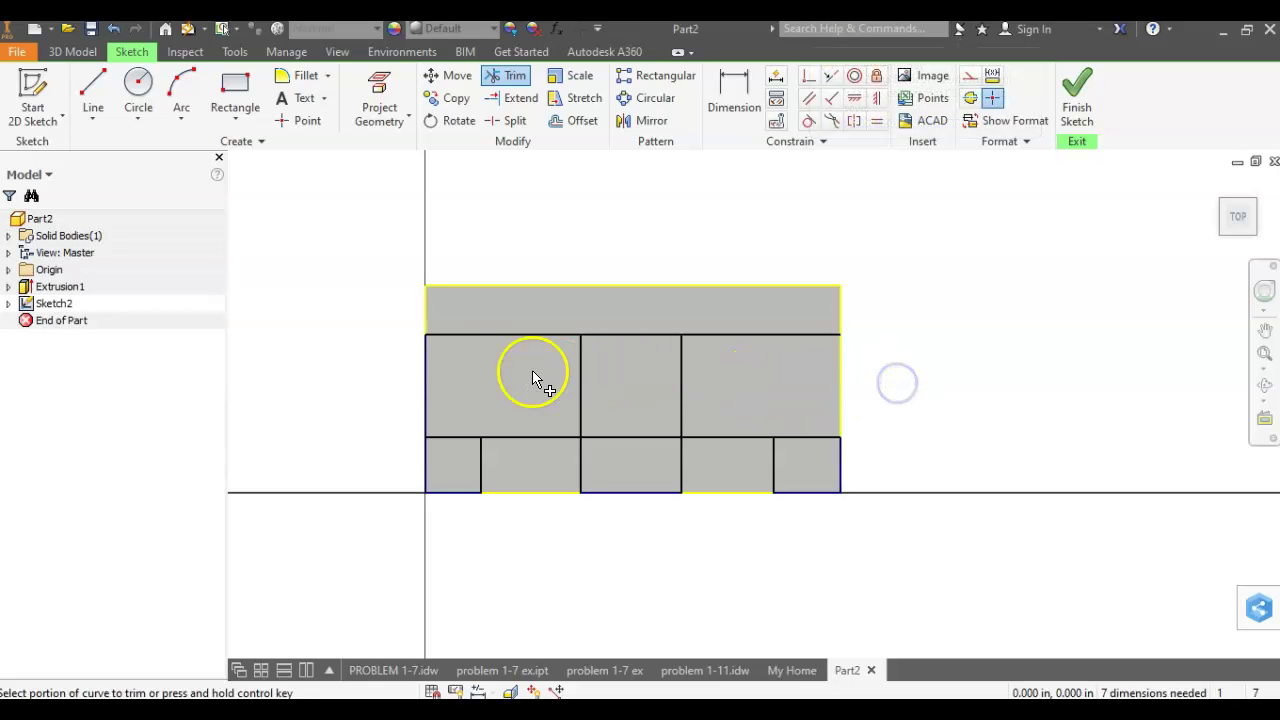
key("ctrl+z")
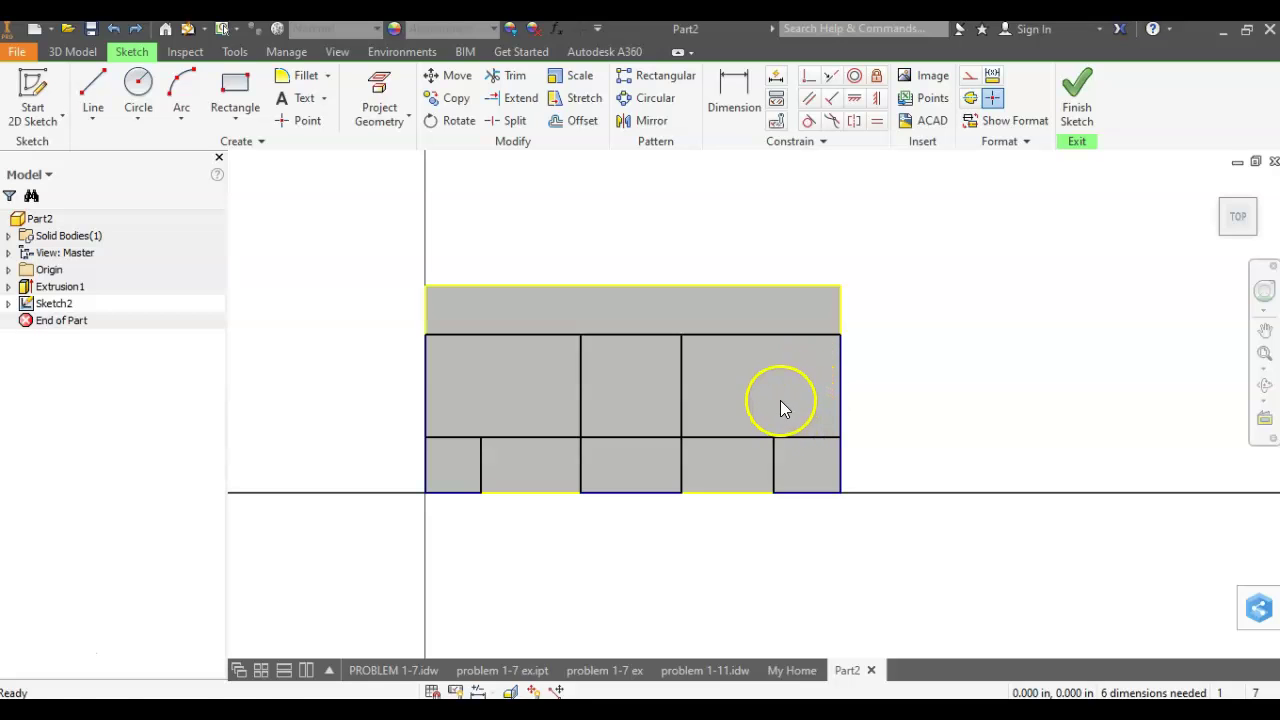
Step: Trim the horizontal line inside the central rectangle and the rectangle's vertical sides above the lower horizontal line
key("x")
left_click_drag(646, 420, 650, 452)
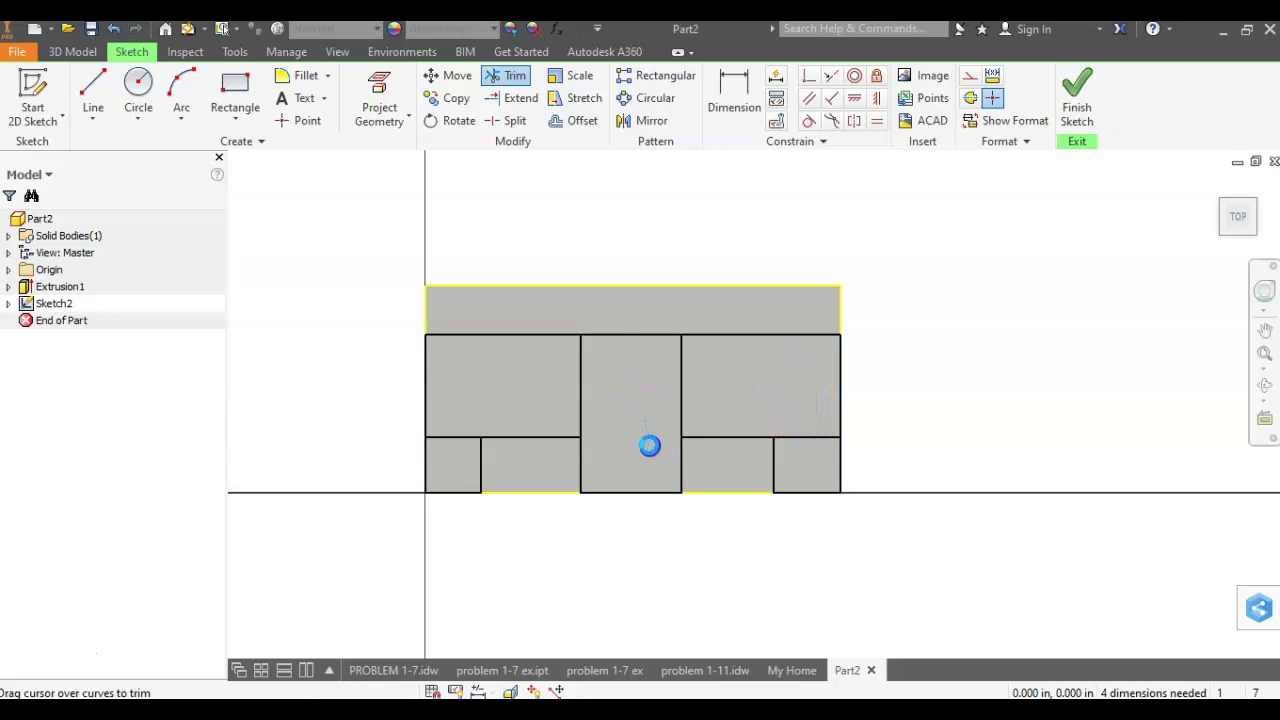
left_click(681, 395)
left_click(580, 380)
left_click(471, 416)
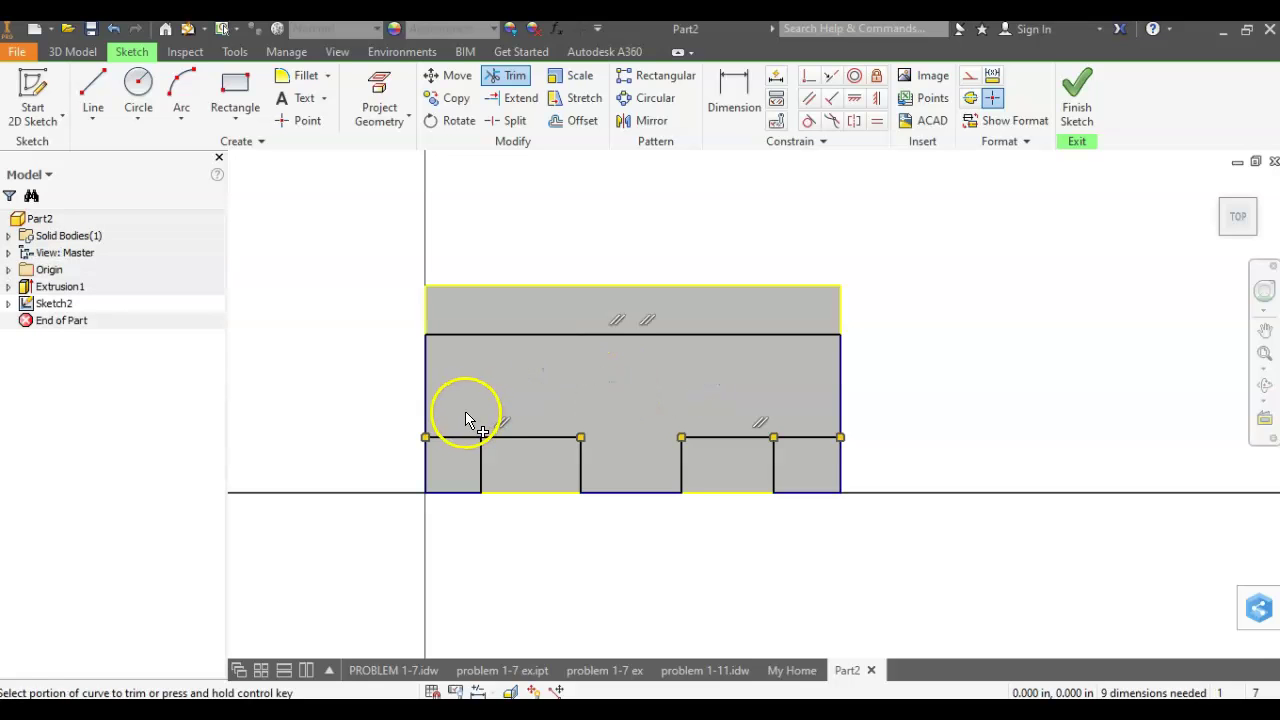
Step: Check the reference drawing and trim the horizontal segments above the two small corner rectangles
key("alt+Tab")
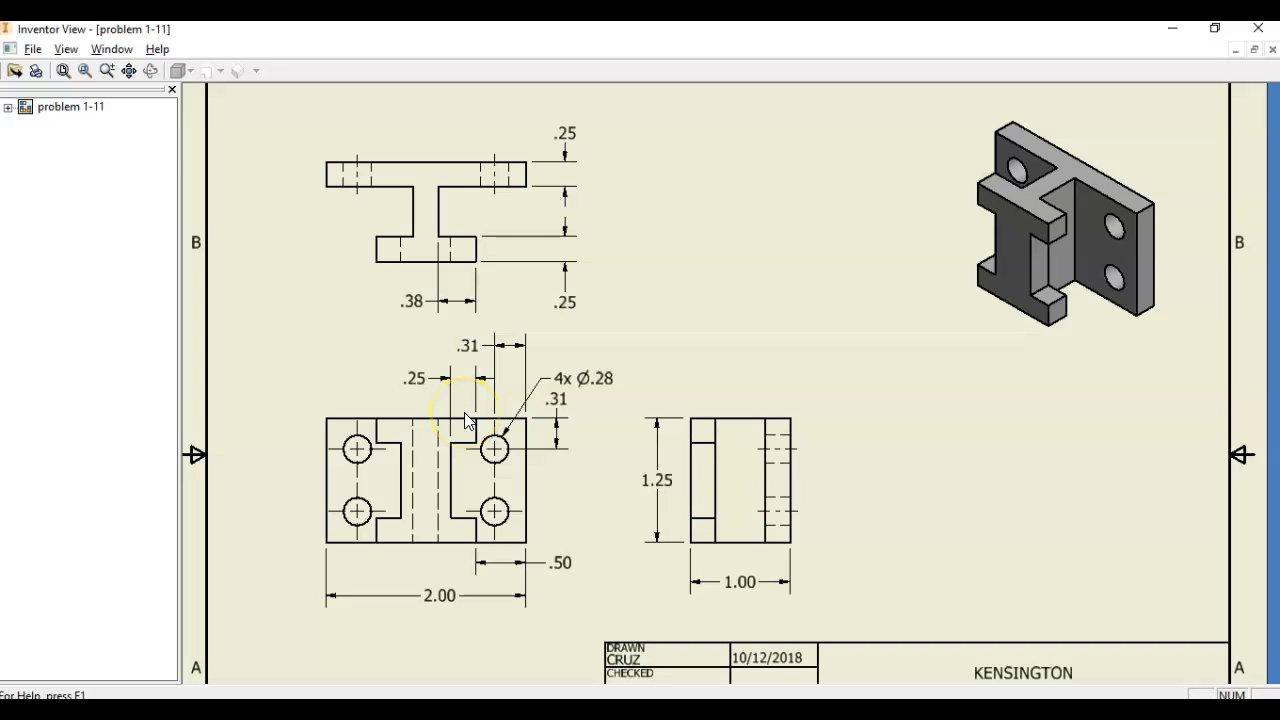
key("alt+Tab")
left_click_drag(452, 418, 457, 450)
left_click_drag(788, 411, 801, 460)
Step: Check the reference drawing and dimension the upper sketch line at 0.25 in from the top face's back edge
key("alt+Tab")
key("alt+Tab")
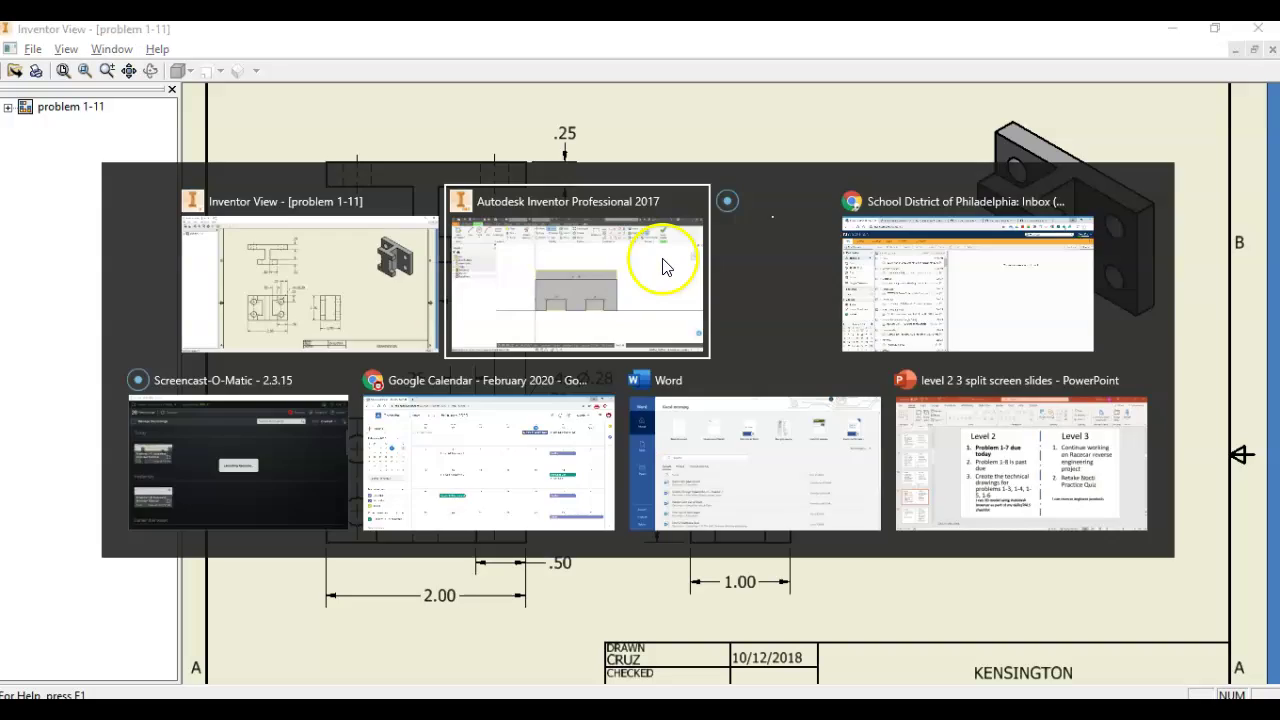
left_click(734, 92)
left_click(731, 287)
left_click(757, 335)
left_click(915, 315)
type(".4")
key("Return")
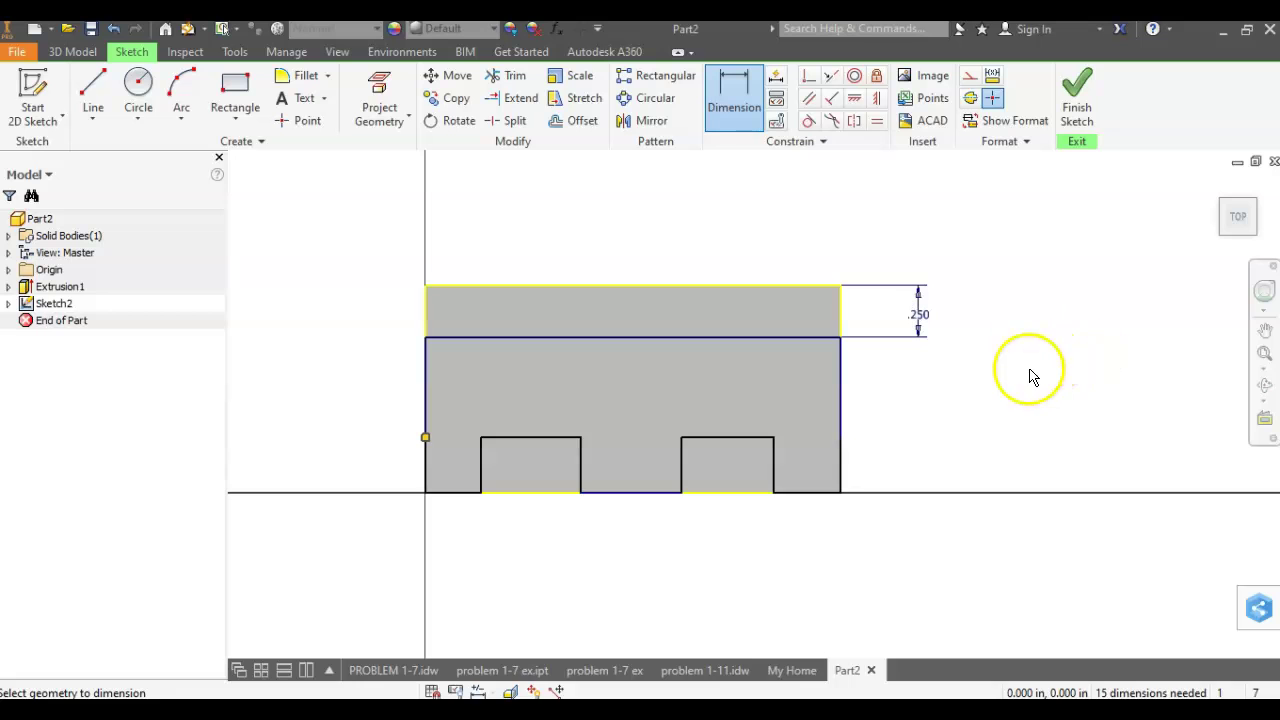
Step: Compare the sketch with the reference drawing and delete all the drawn profile geometry, leaving only the projected face outline
key("alt+Tab")
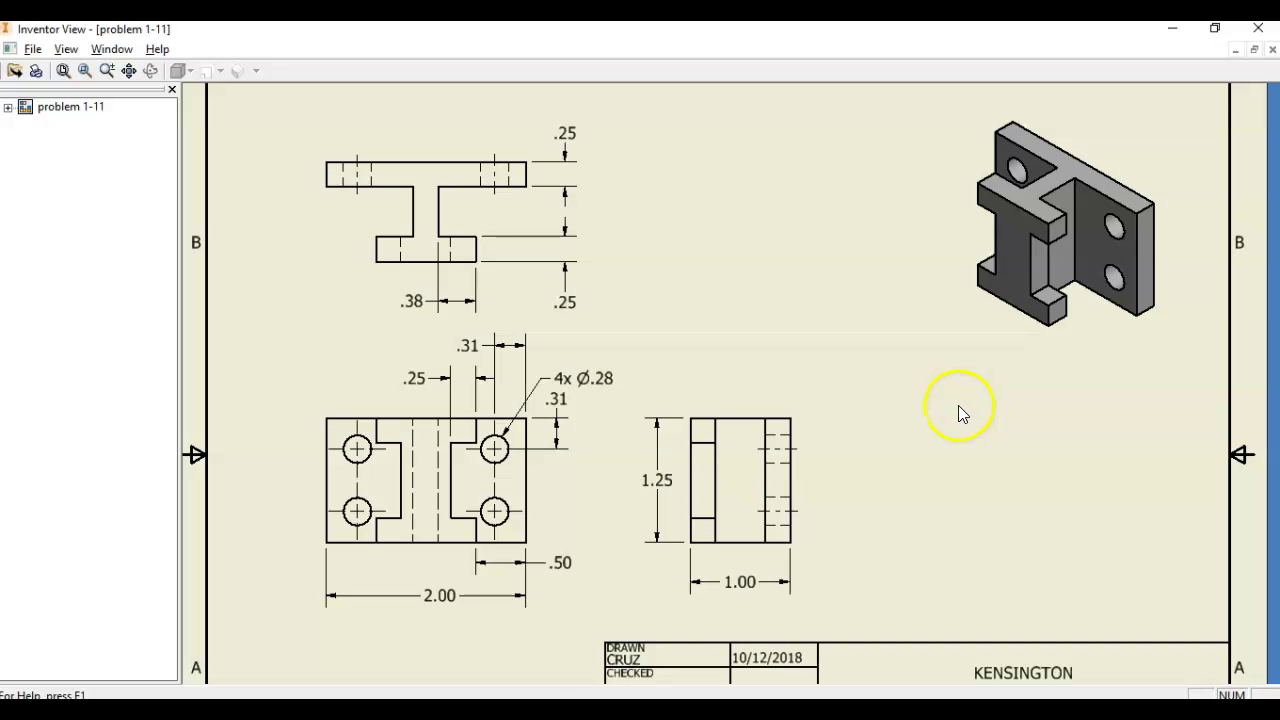
key("alt+Tab")
key("alt+Tab")
key("alt+Tab")
key("alt+Tab")
key("alt+Tab")
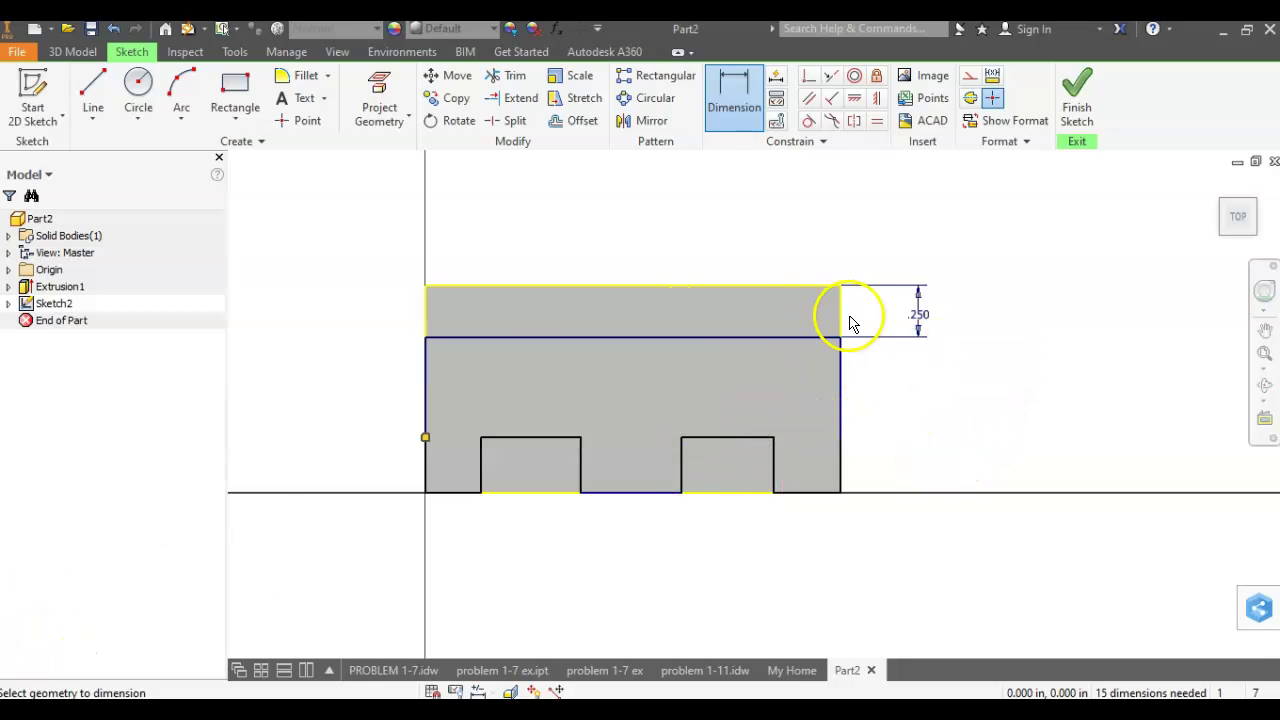
mouse_move(366, 222)
left_mouse_down()
mouse_move(889, 523)
mouse_move(1104, 604)
left_mouse_up()
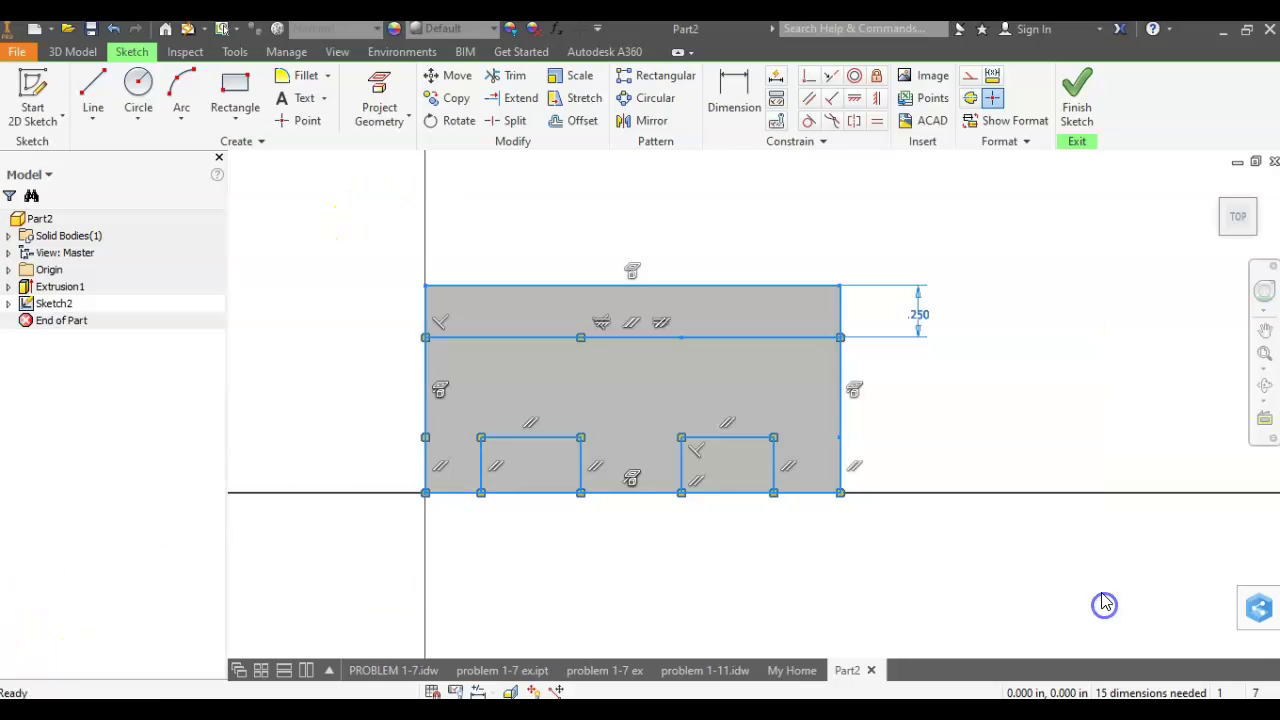
key("Delete")
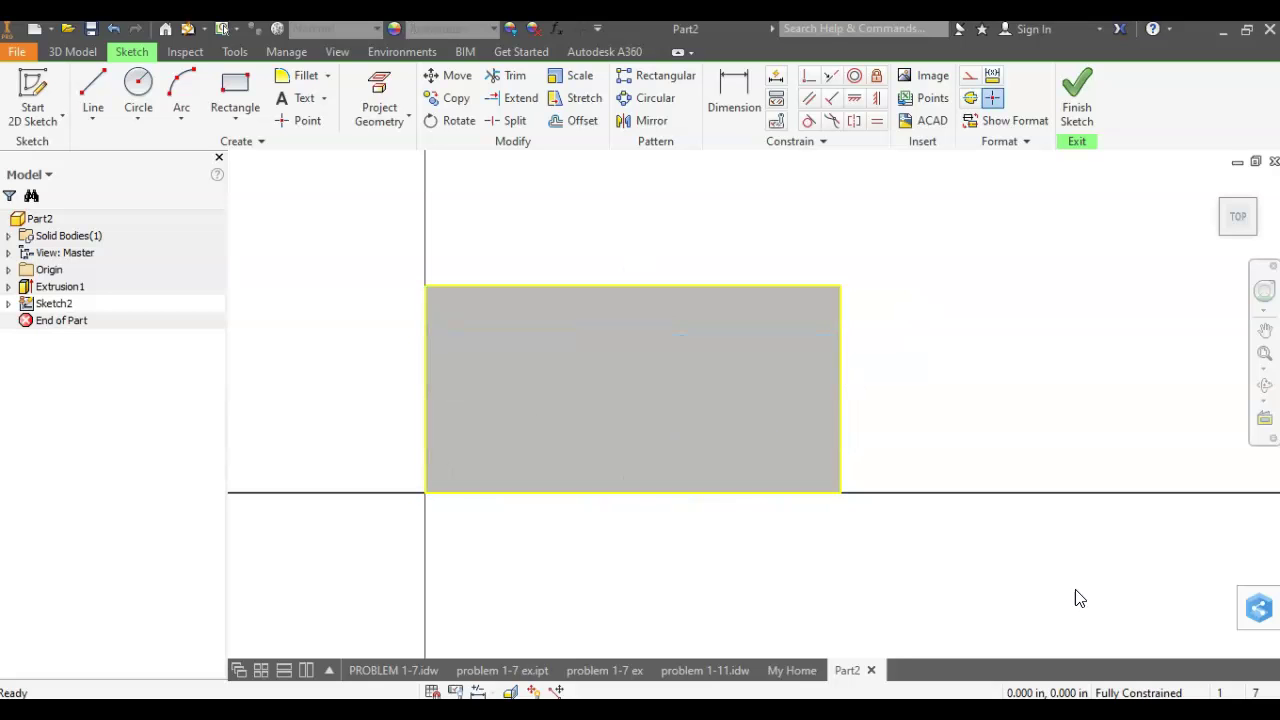
Step: Draw a rectangle from the face's left edge about 0.22 in below its upper edge, and a narrower one beneath it, about 0.31 in high, ending at the lower-left corner
middle_click_drag(736, 407, 776, 392)
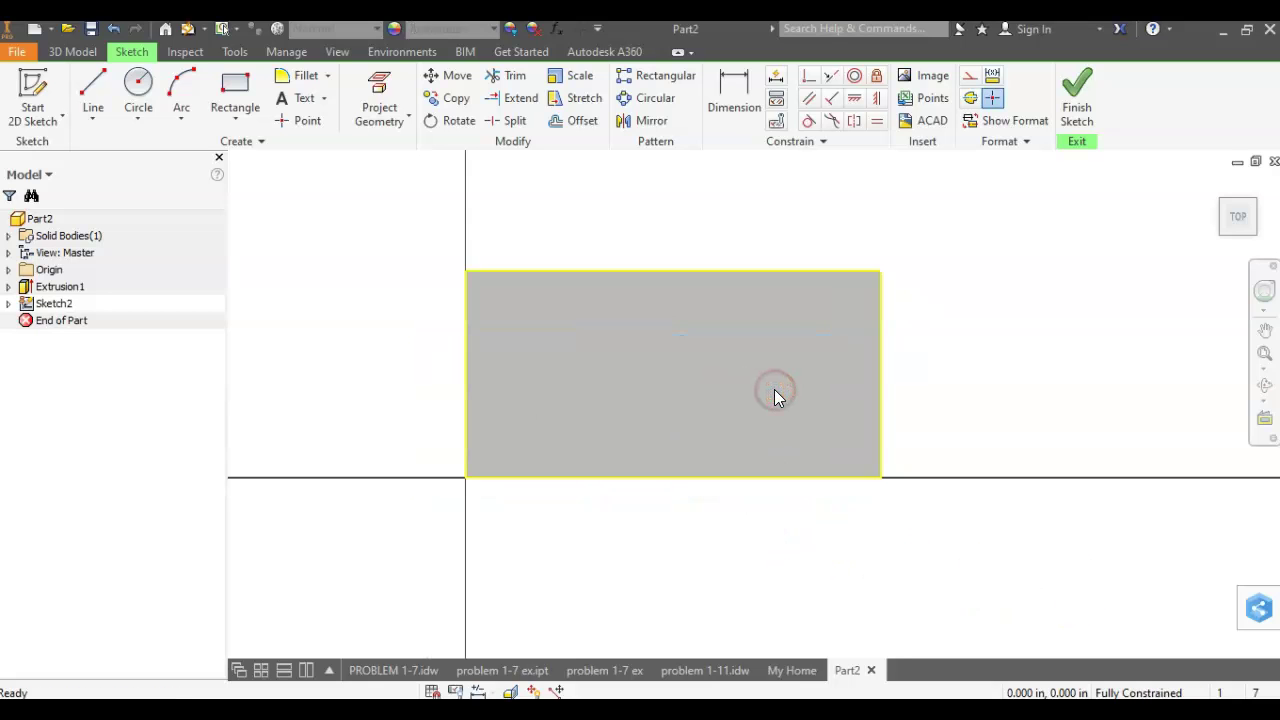
key("alt+Tab")
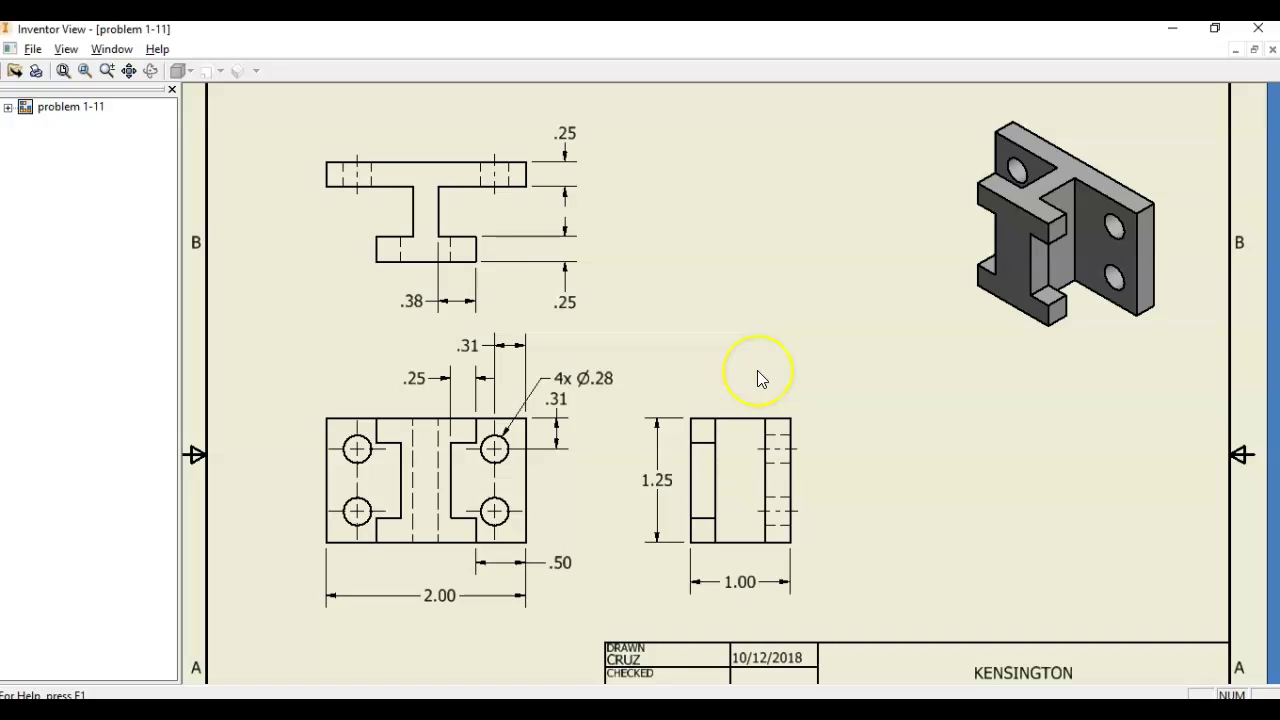
key("alt+Tab")
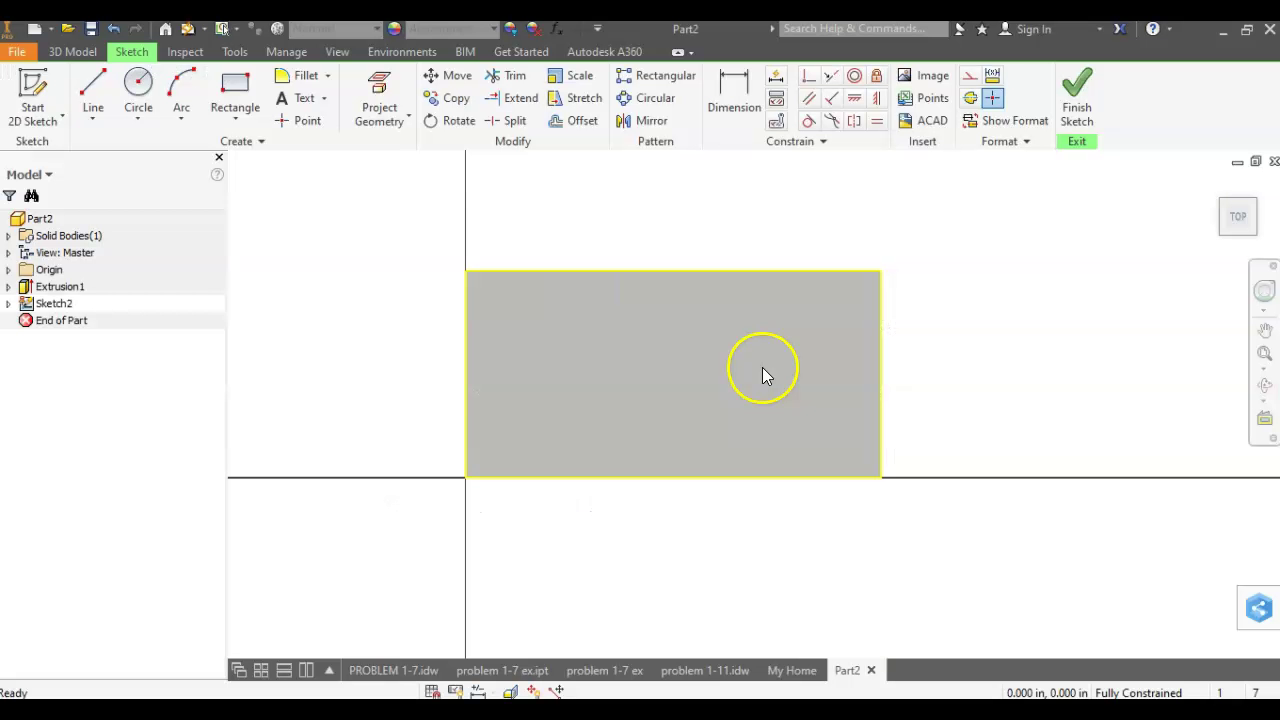
left_click(235, 100)
left_click(466, 316)
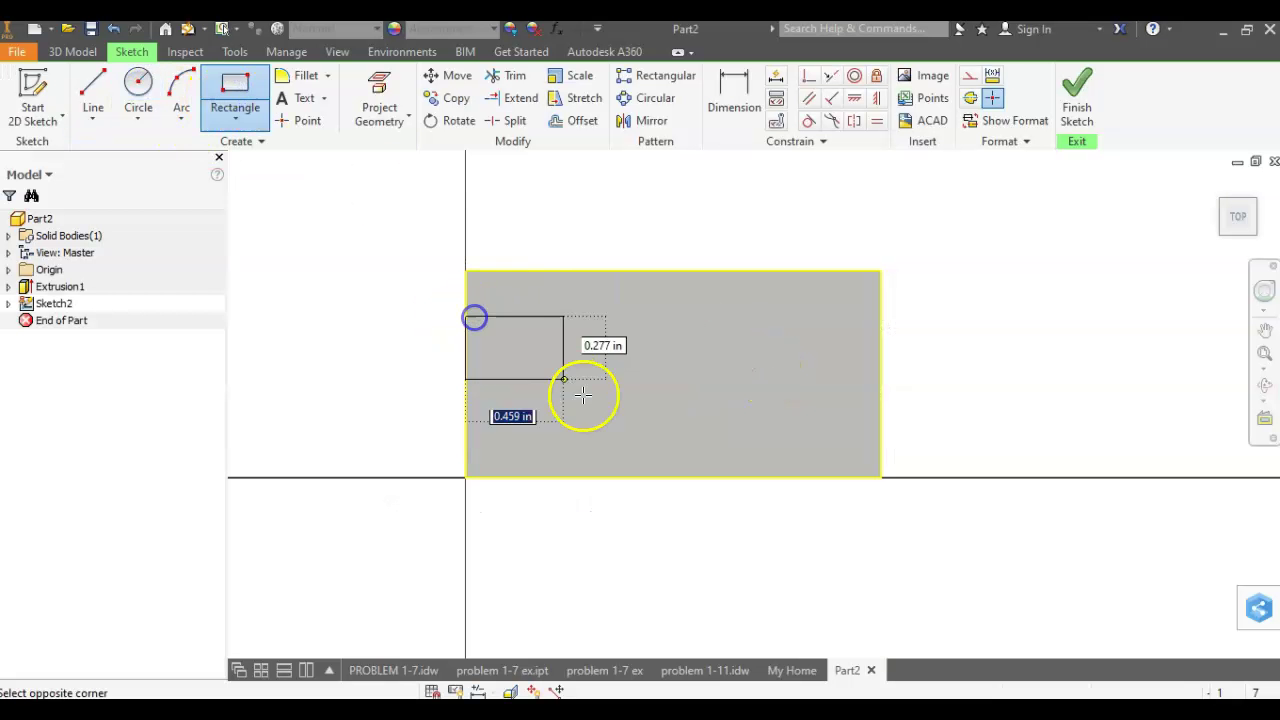
left_click(612, 412)
left_click(547, 412)
left_click(466, 477)
Step: Check the reference drawing and trim the segment shared by the two stacked rectangles to form one stepped profile
key("alt+Tab")
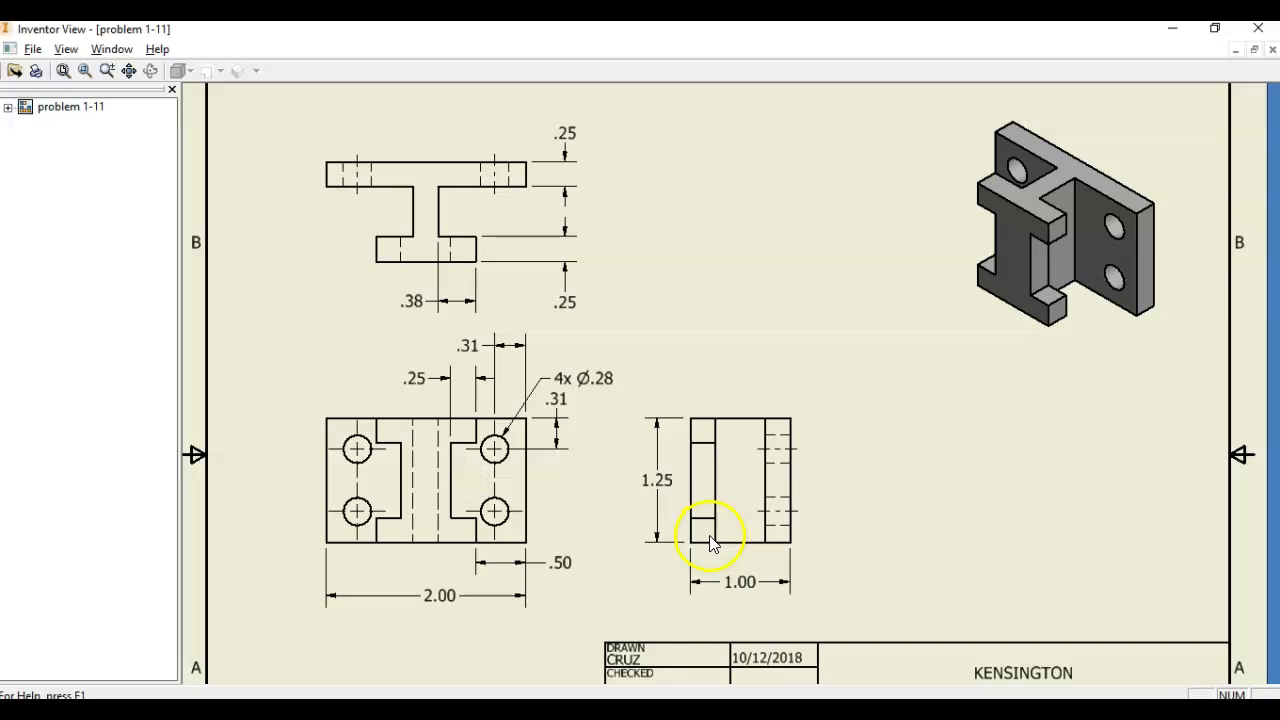
key("alt+Tab")
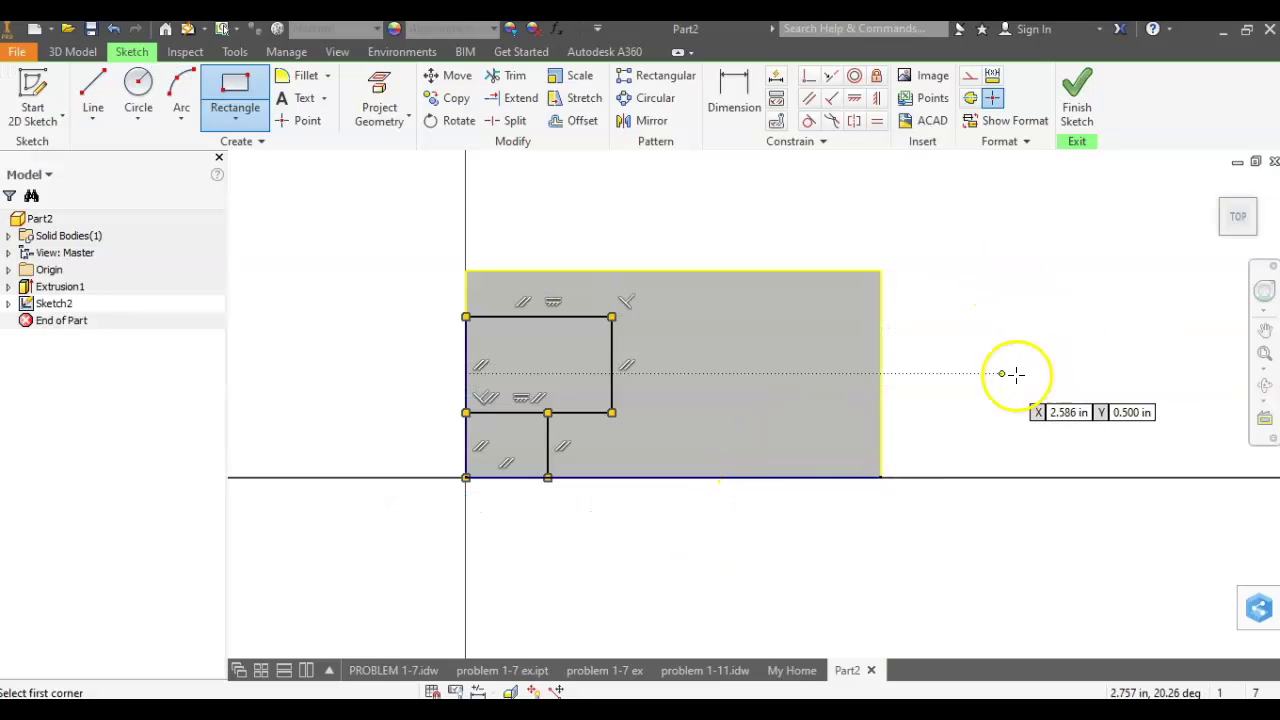
key("x")
left_click(515, 413)
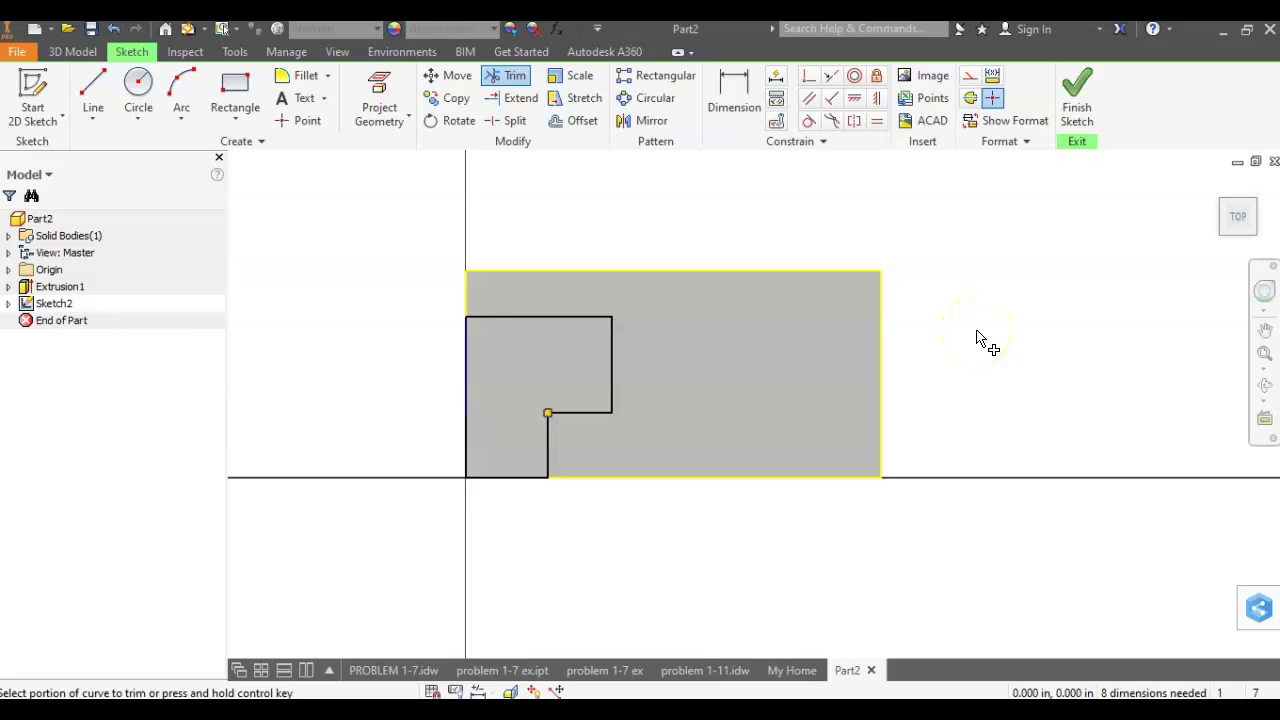
Step: Dimension the stepped profile's upper line at 0.25 in from the top face's back edge
left_click(734, 96)
left_click(563, 317)
left_click(556, 272)
left_click(386, 266)
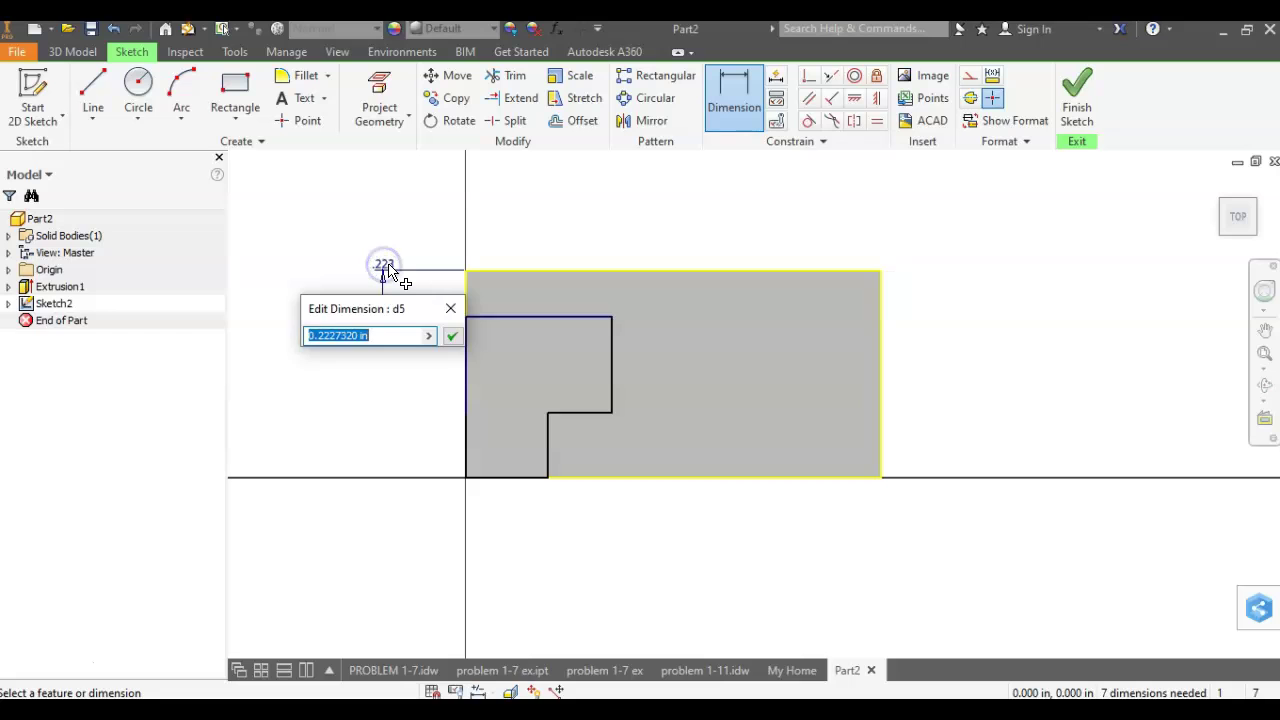
key("Return")
Step: Look up the width in the reference drawing and dimension the profile's lower, narrower part at 0.5 in wide
key("alt+Tab")
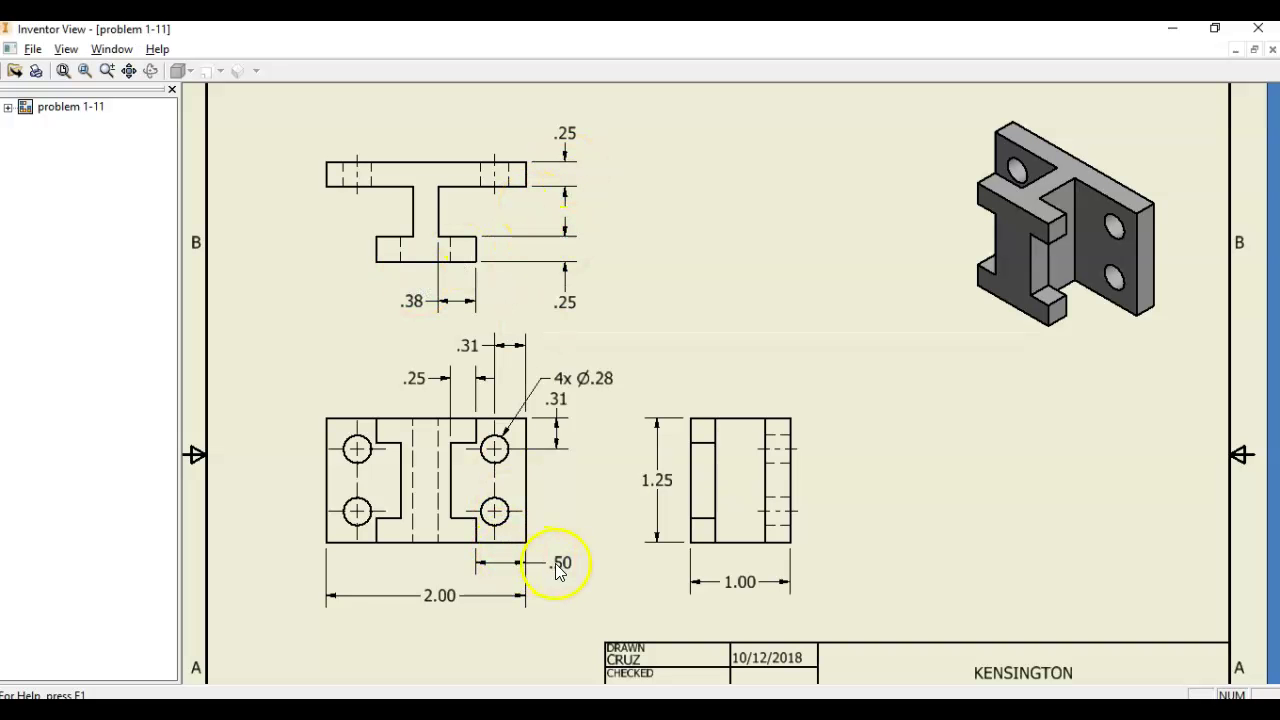
key("alt+Tab")
key("alt+Tab")
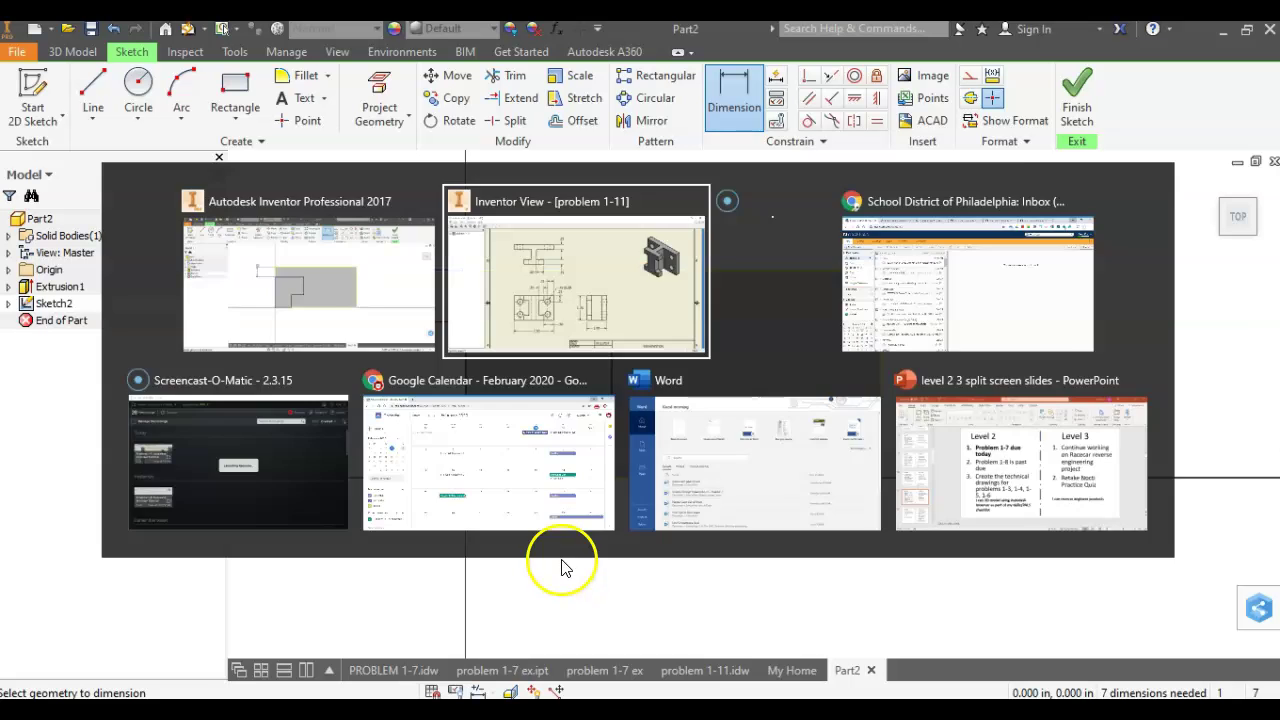
key("alt+Tab")
left_click(545, 444)
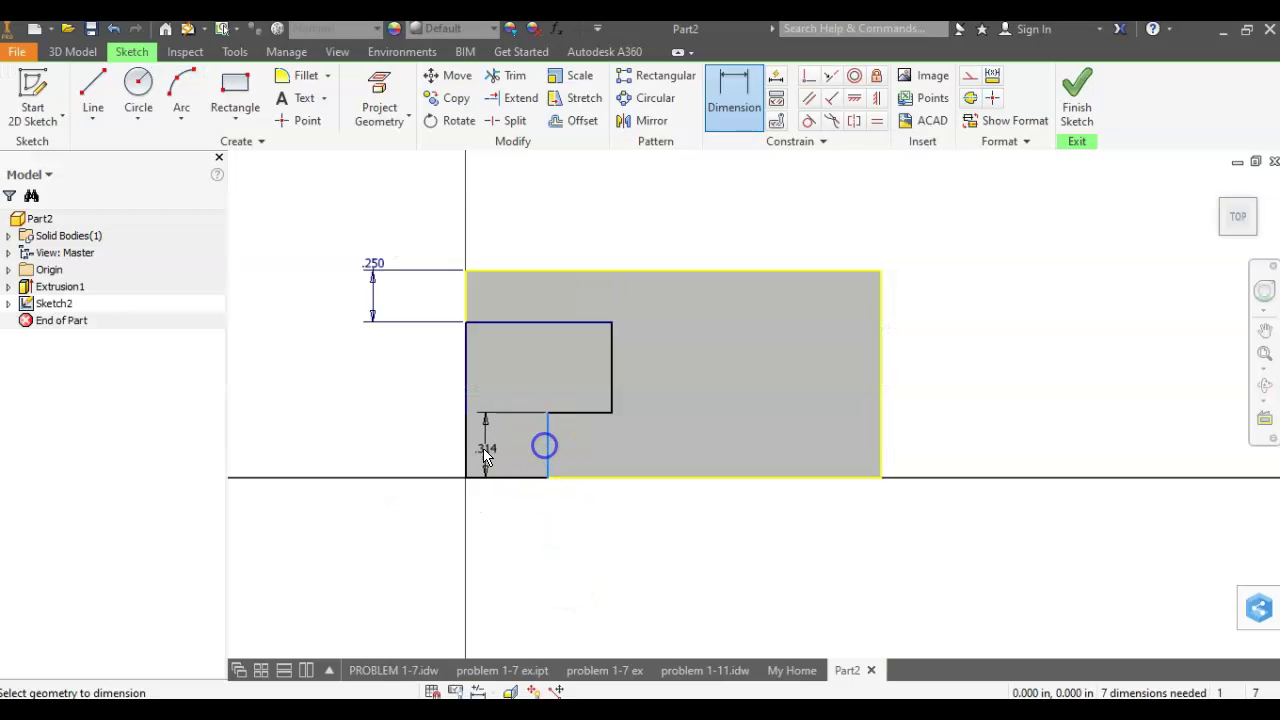
key("alt+Tab")
key("alt+Tab")
left_click(505, 530)
key("Return")
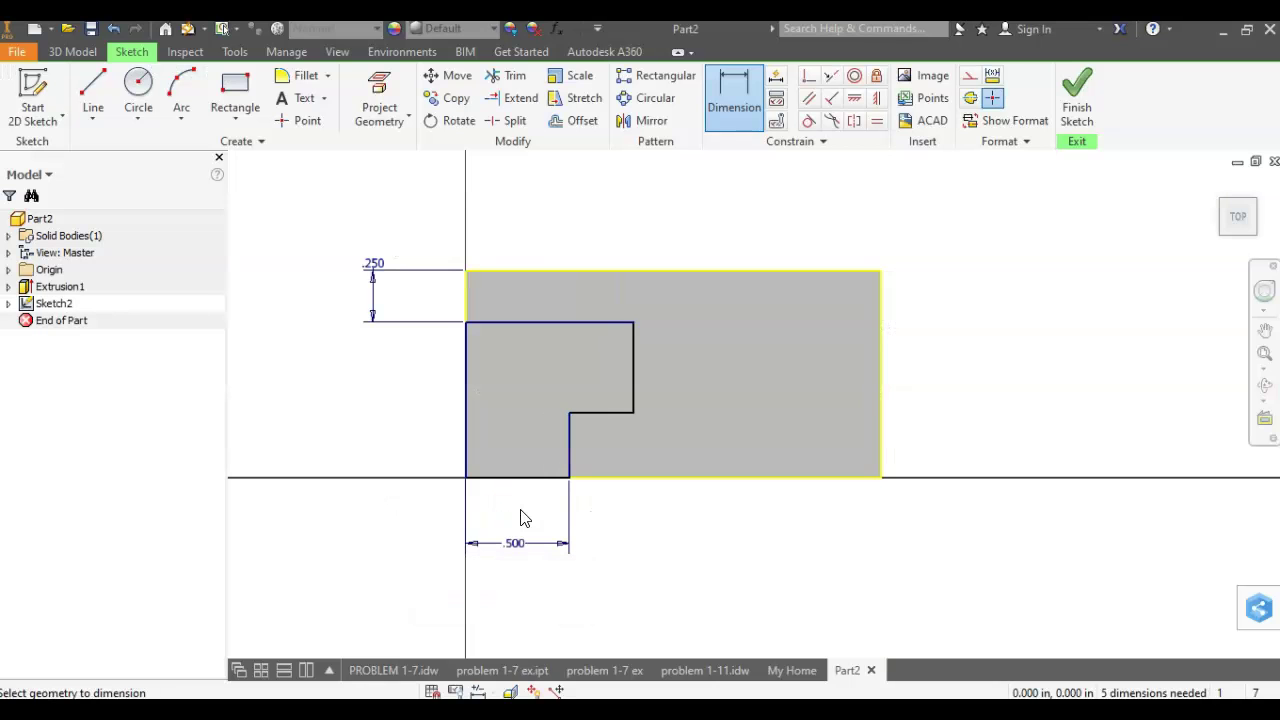
Step: Consult the reference drawing and dimension the height of the profile's upper, wider part at 0.5 in
key("alt+Tab")
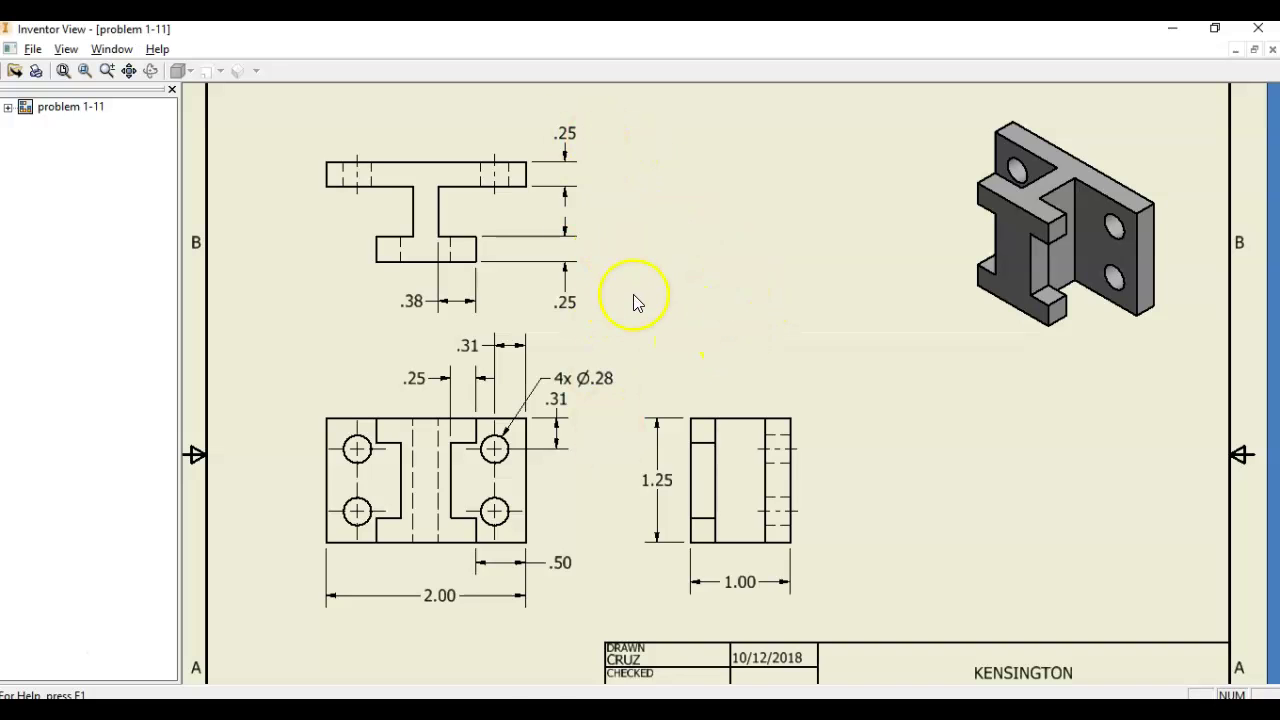
key("alt+Tab")
left_click(593, 413)
left_click(409, 375)
type(".5")
key("Return")
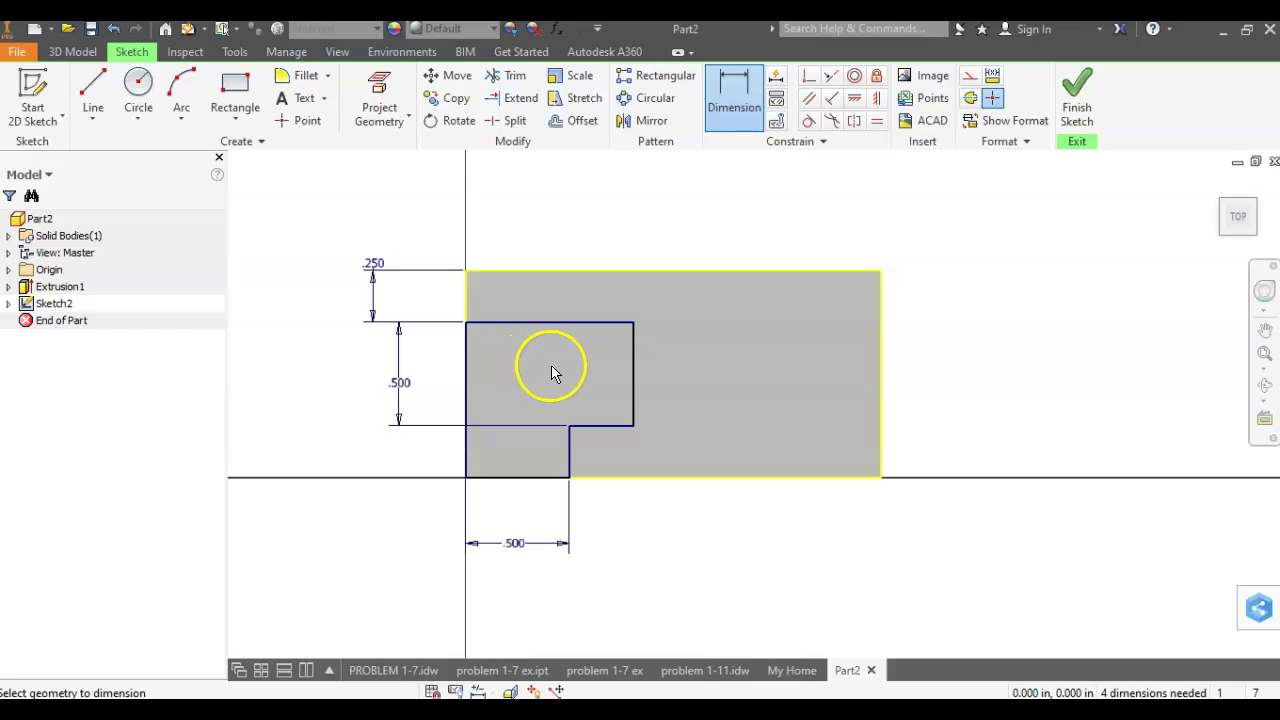
Step: Check the reference drawing and set the horizontal offset between the profile's two right-hand vertical edges to 0.25 in
key("alt+Tab")
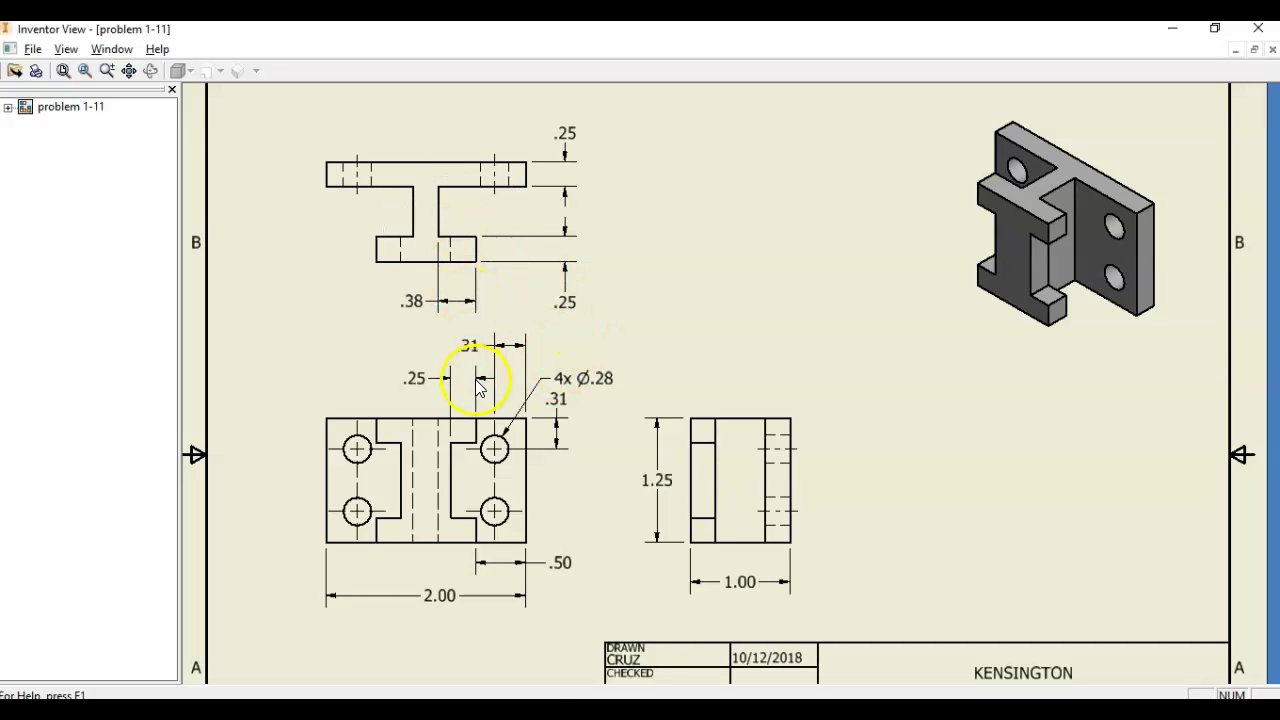
key("alt+Tab")
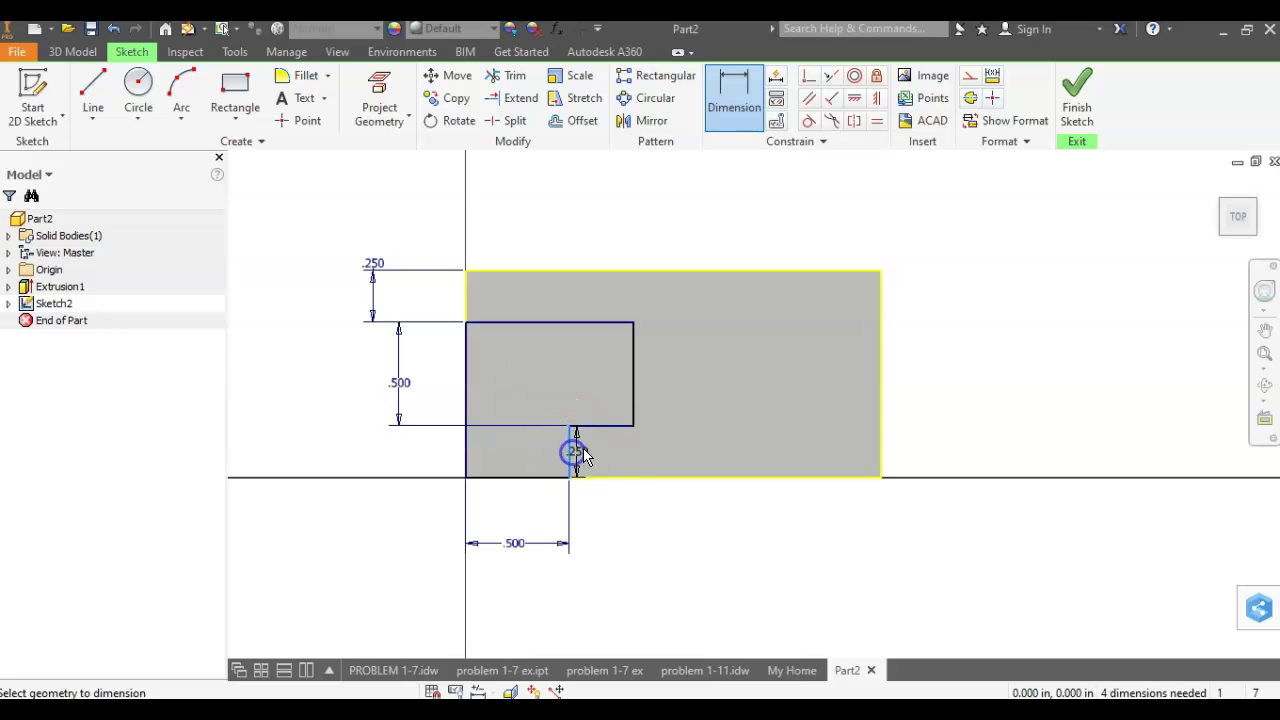
left_click(633, 412)
left_click(598, 388)
type(".25")
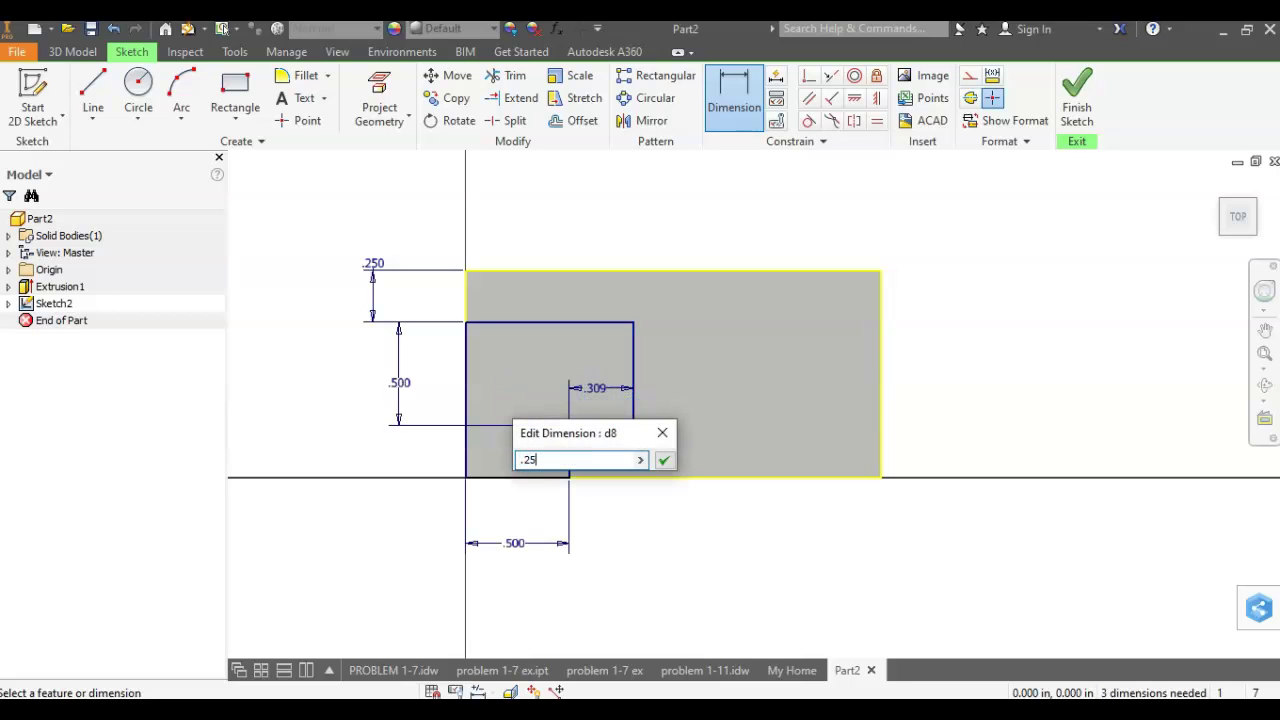
key("Return")
Step: Consult the reference drawing and dimension the short vertical edge of the profile's lower part at 0.25 in
key("alt+Tab")
key("alt+Tab")
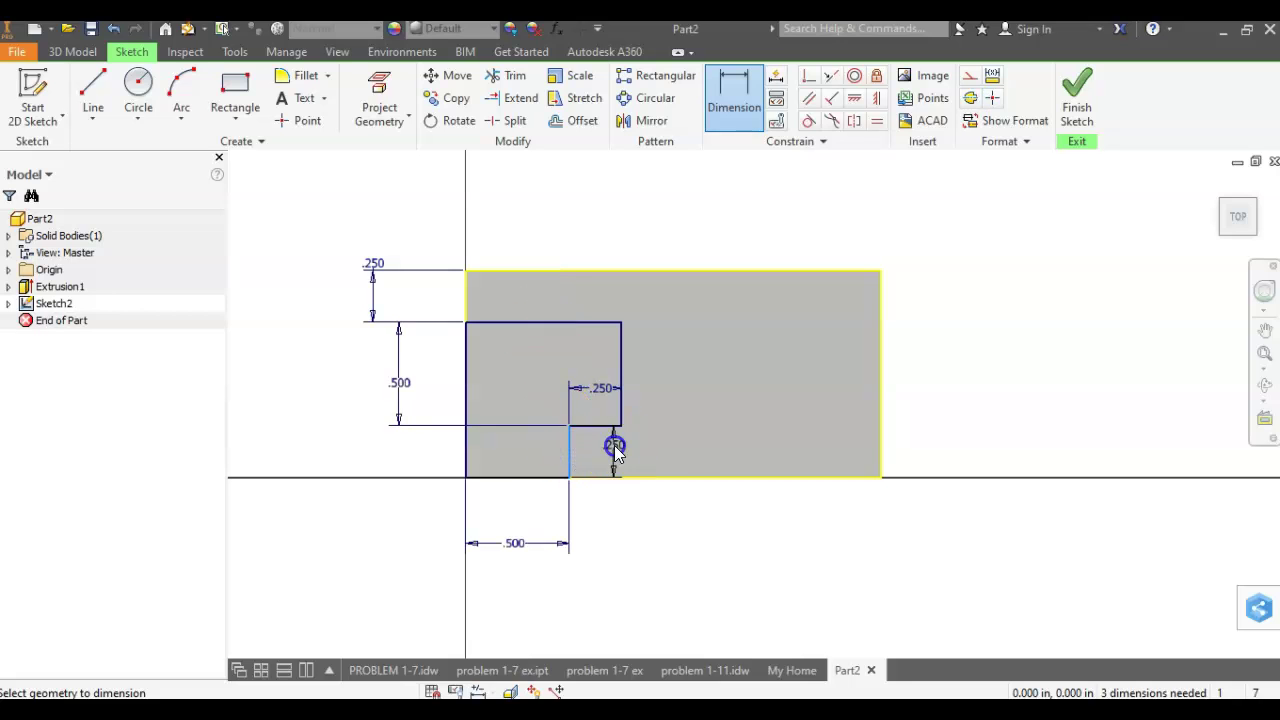
left_click(614, 445)
type(".25")
key("Return")
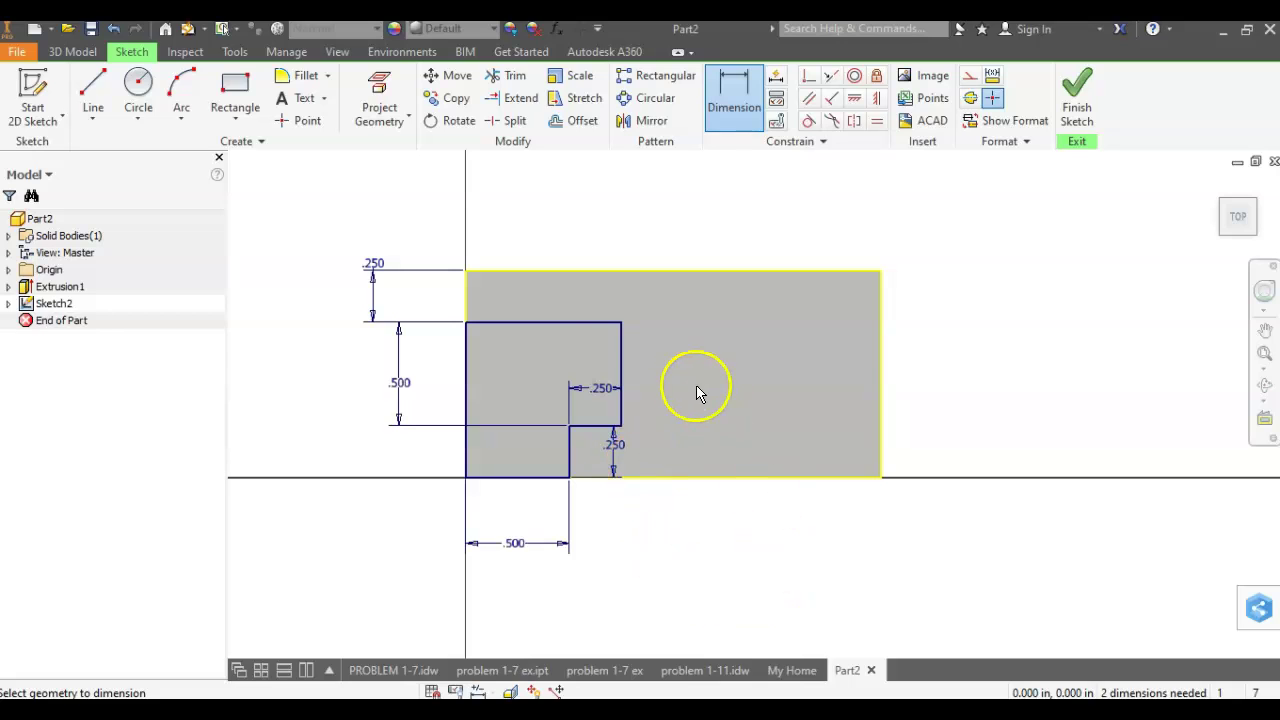
Step: Add a driven dimension for the width of the profile's upper line and compare it with the reference drawing
left_click(585, 321)
left_click(555, 255)
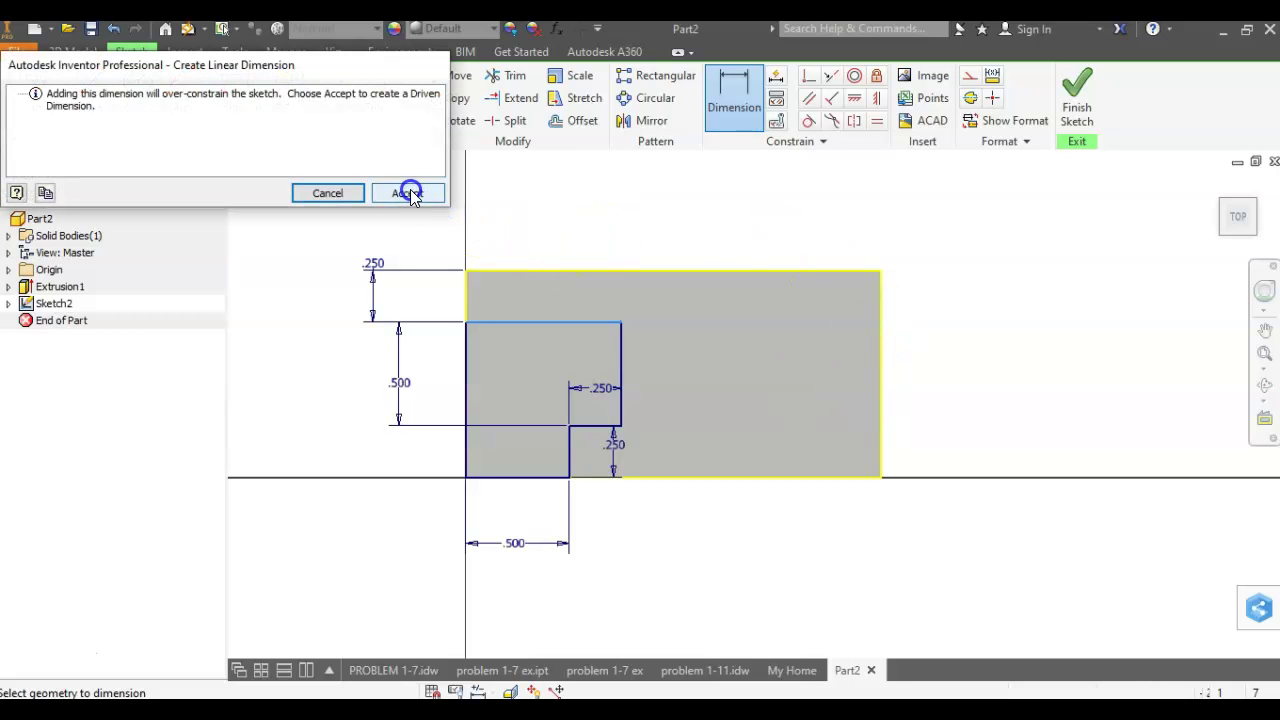
left_click(408, 194)
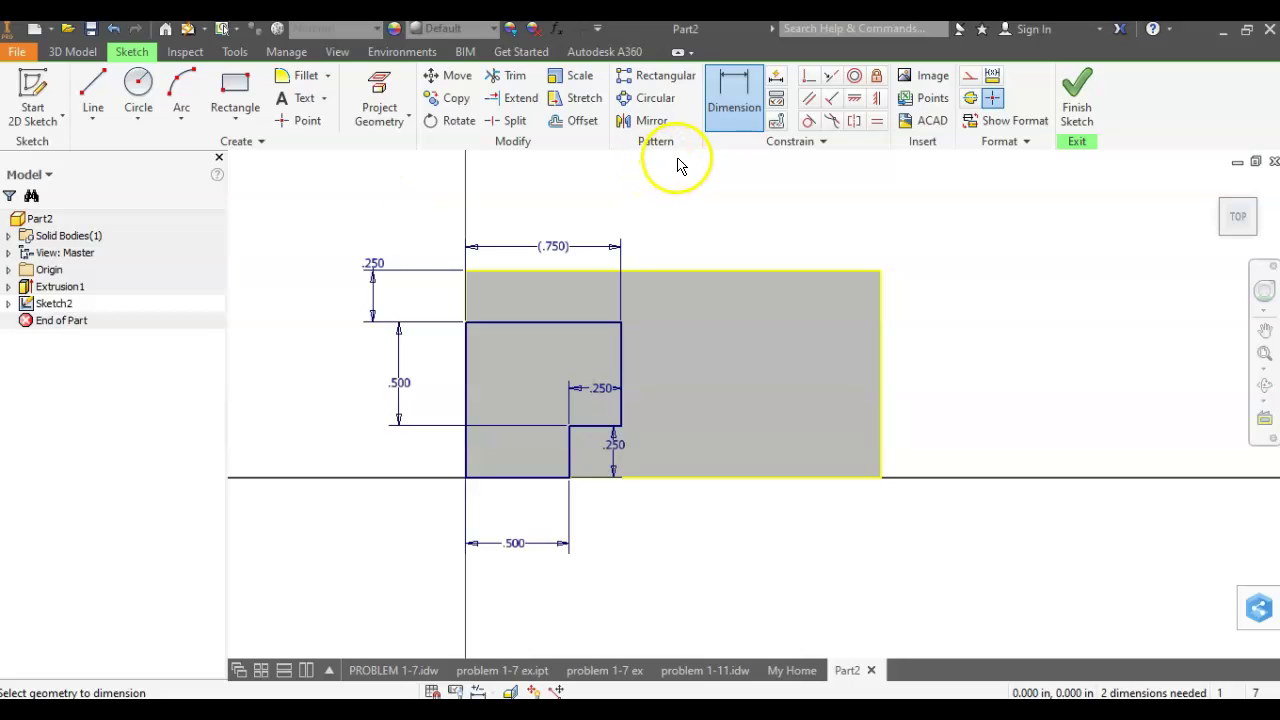
key("alt+Tab")
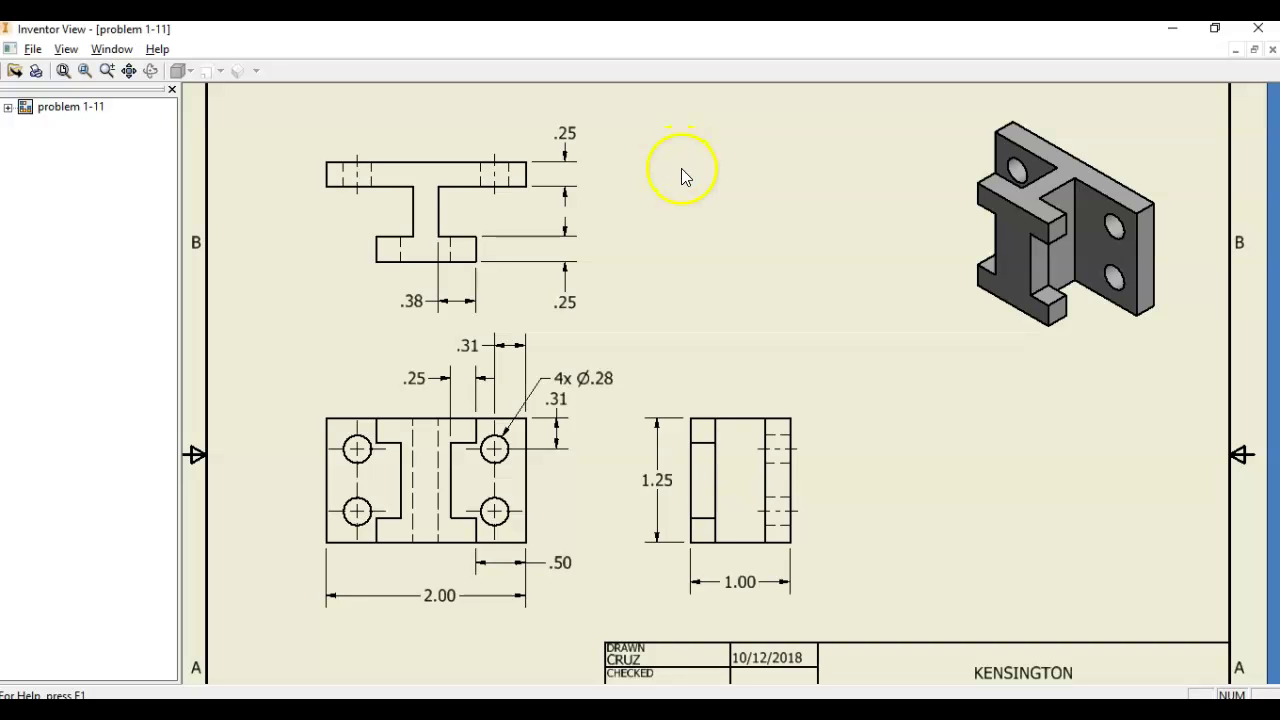
key("alt+Tab")
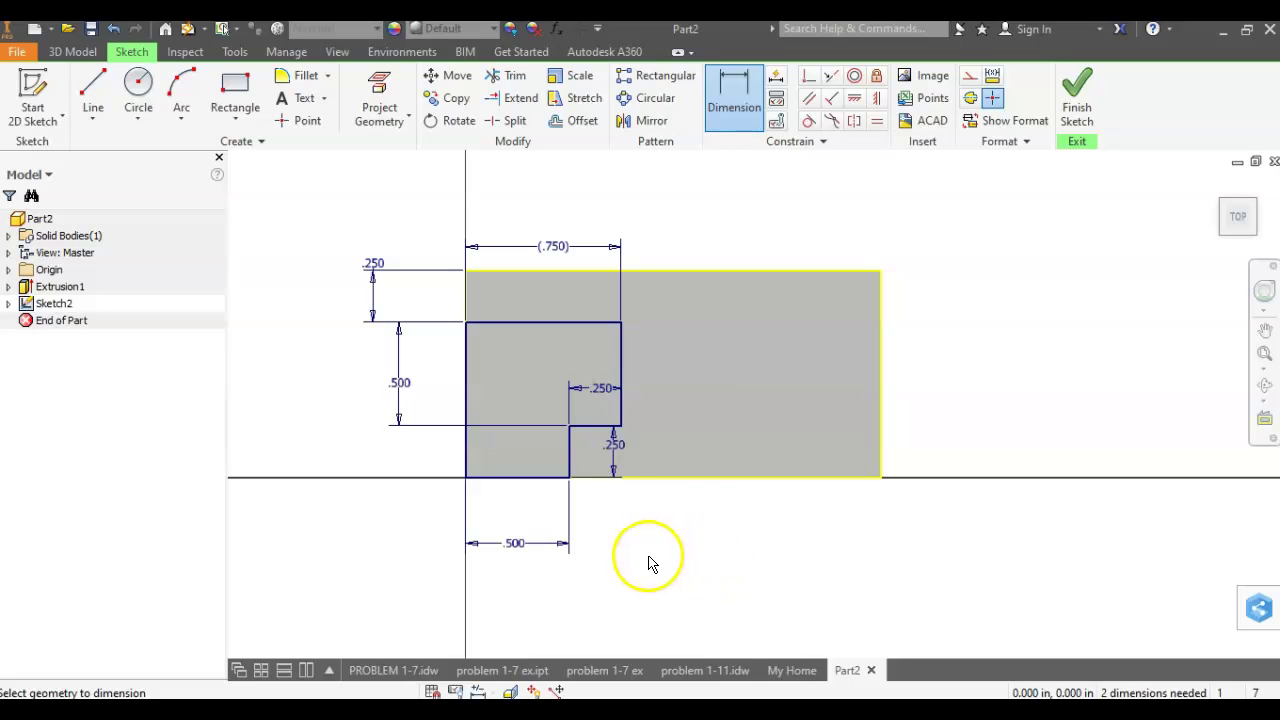
Step: Try to apply a coincident constraint between the profile's lower right corner and the face's lower edge, and recheck the reference drawing
left_click(807, 78)
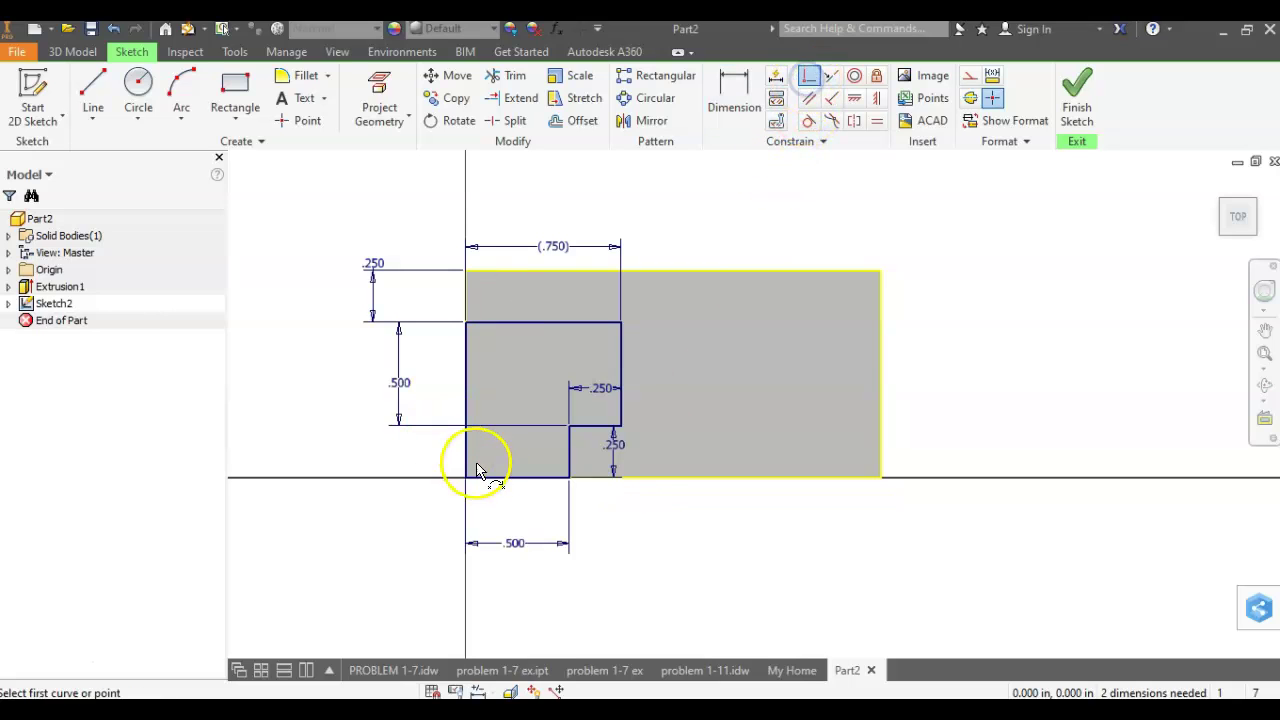
left_click(569, 478)
left_click(815, 487)
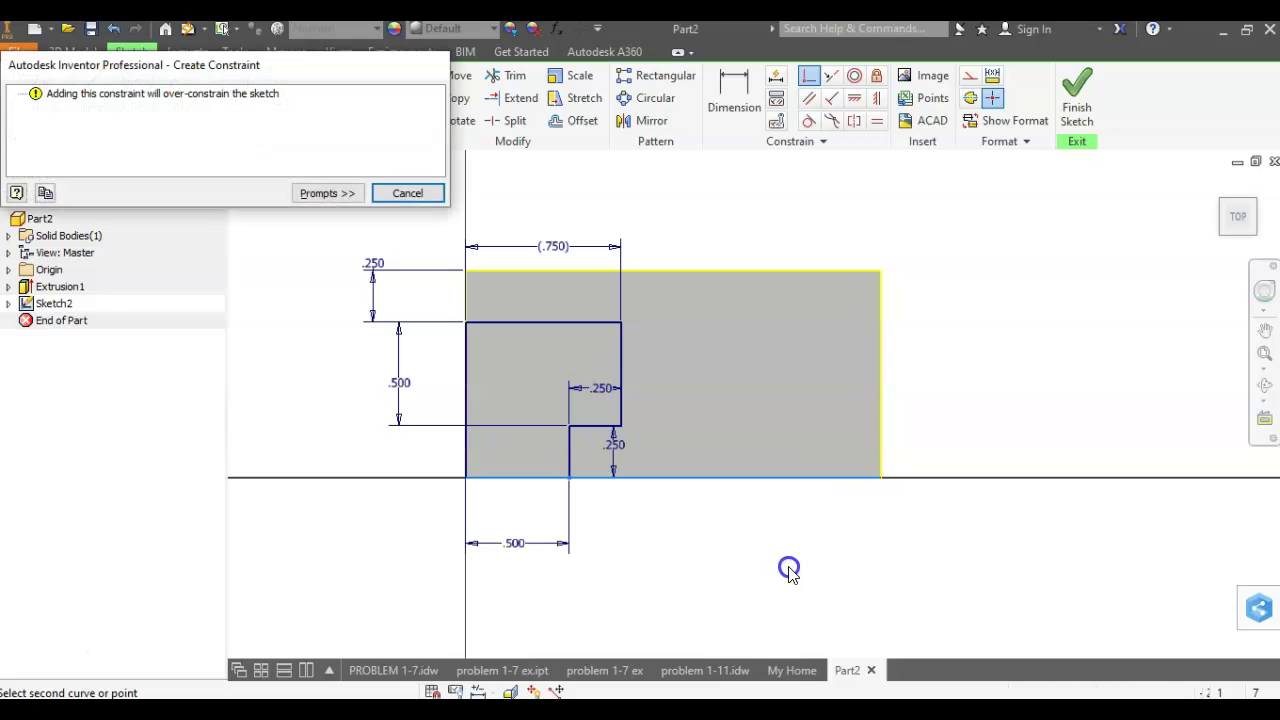
left_click(429, 191)
key("alt+Tab")
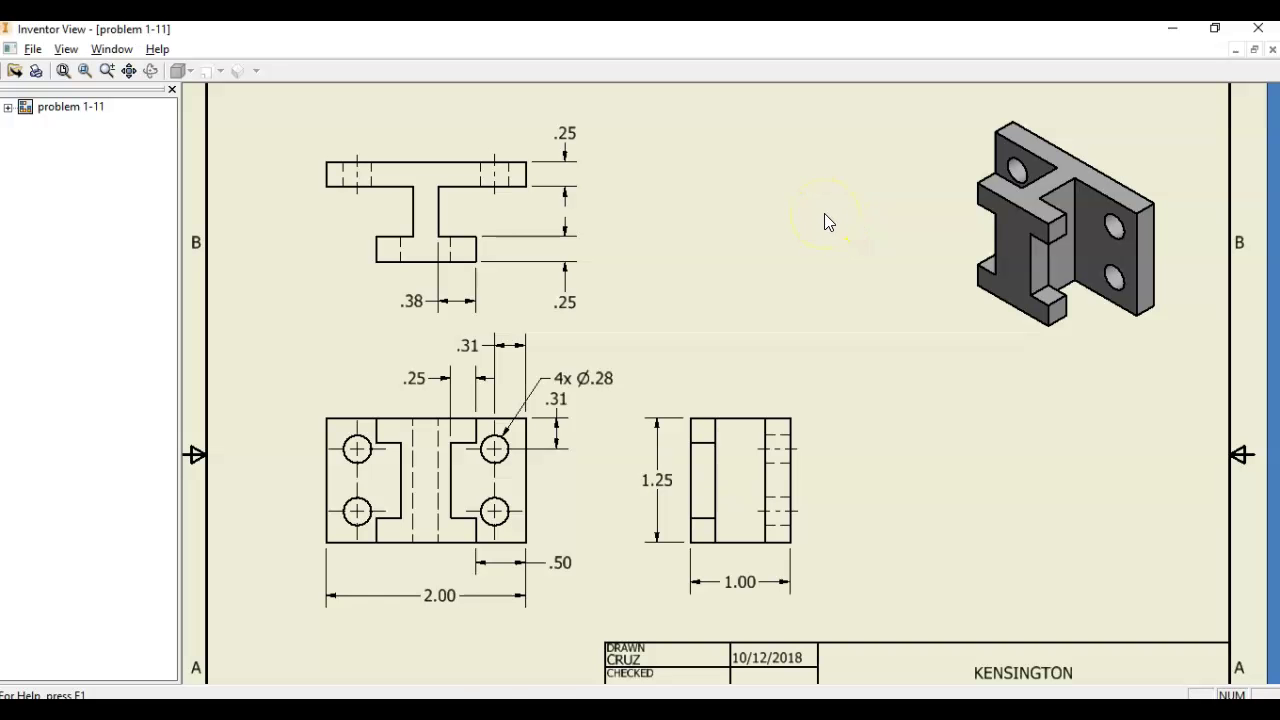
Step: Check the profile against the reference drawing and set the horizontal offset between its two right-hand vertical edges to 0.38 in
key("alt+Tab")
key("alt+Tab")
key("alt+Tab")
key("alt+Tab")
key("alt+Tab")
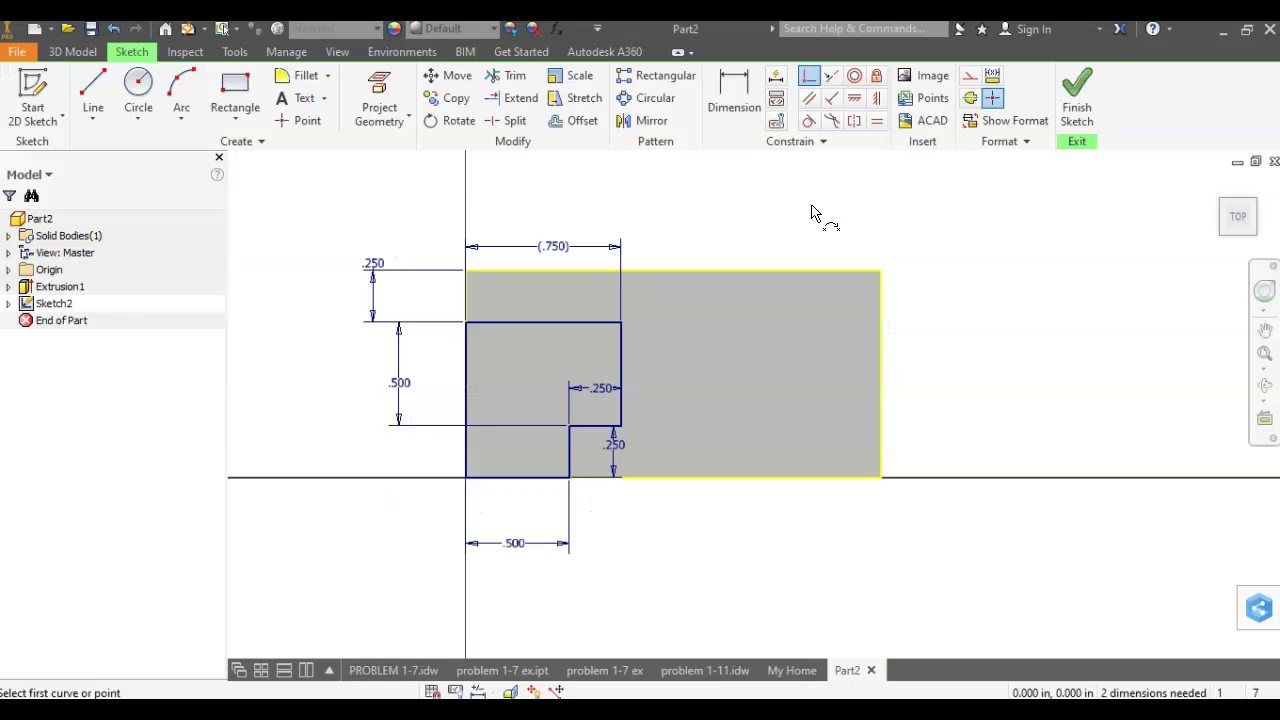
key("alt+Tab")
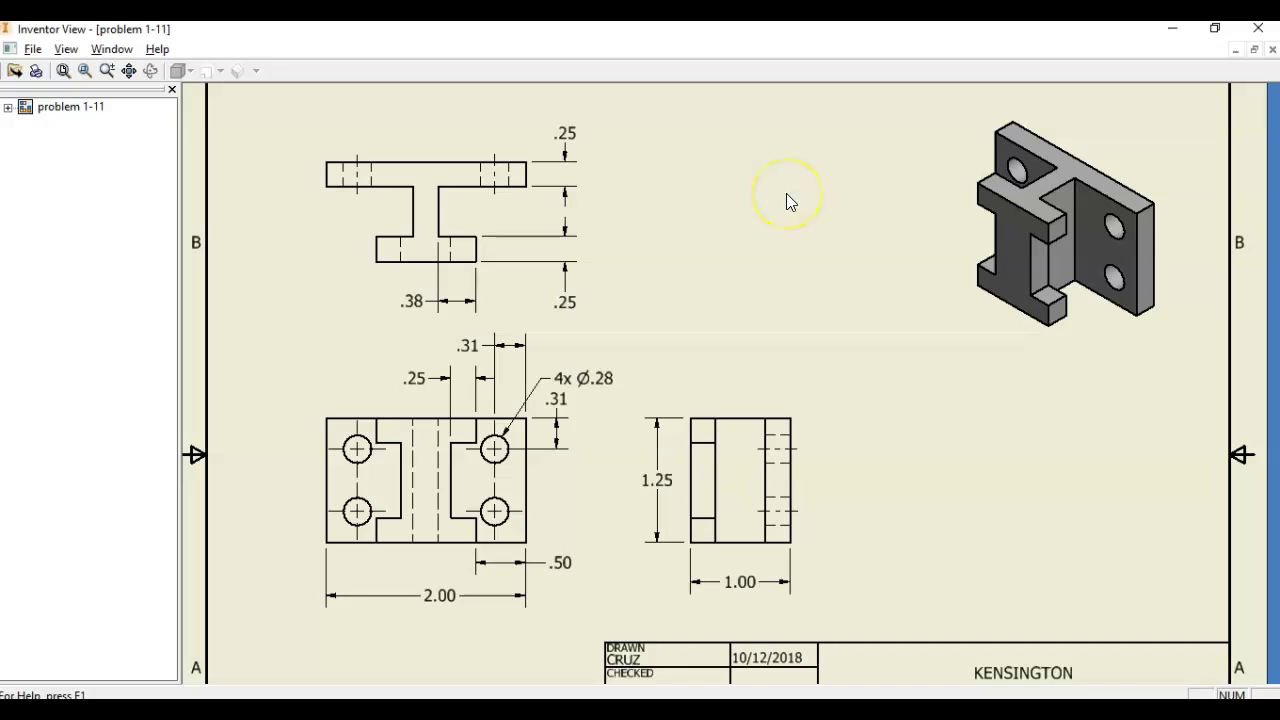
key("alt+Tab")
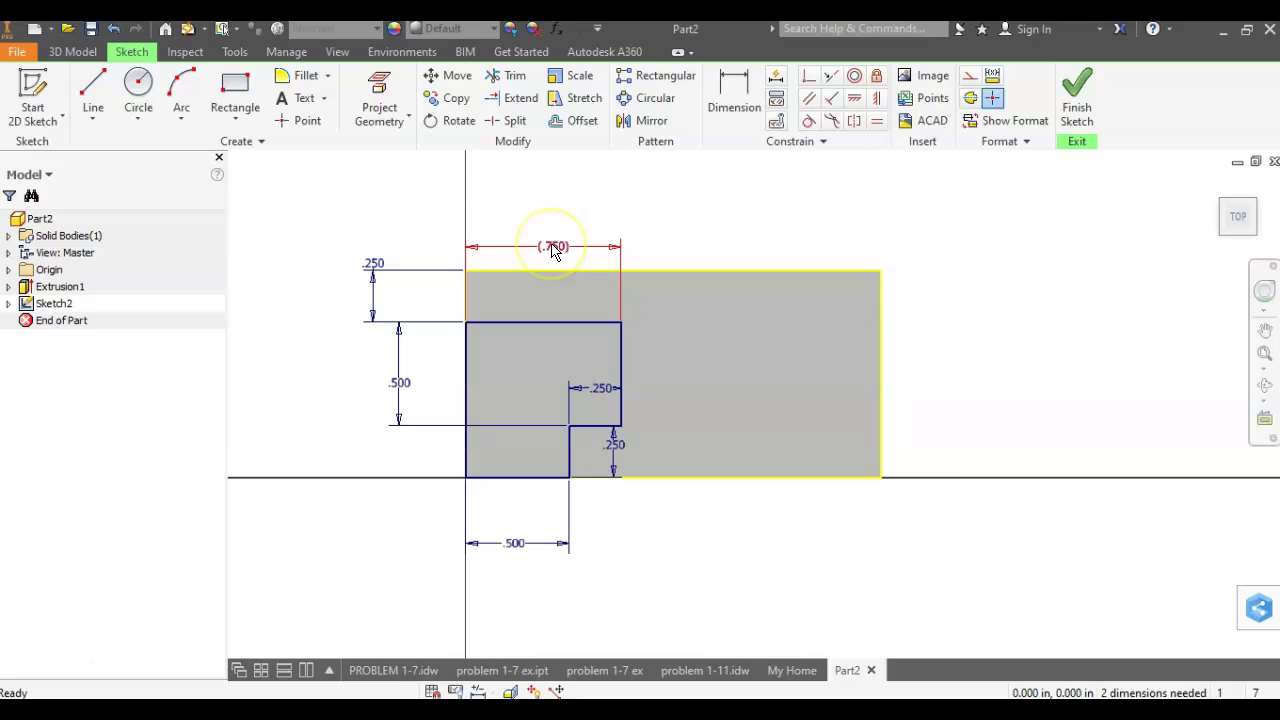
key("alt+Tab")
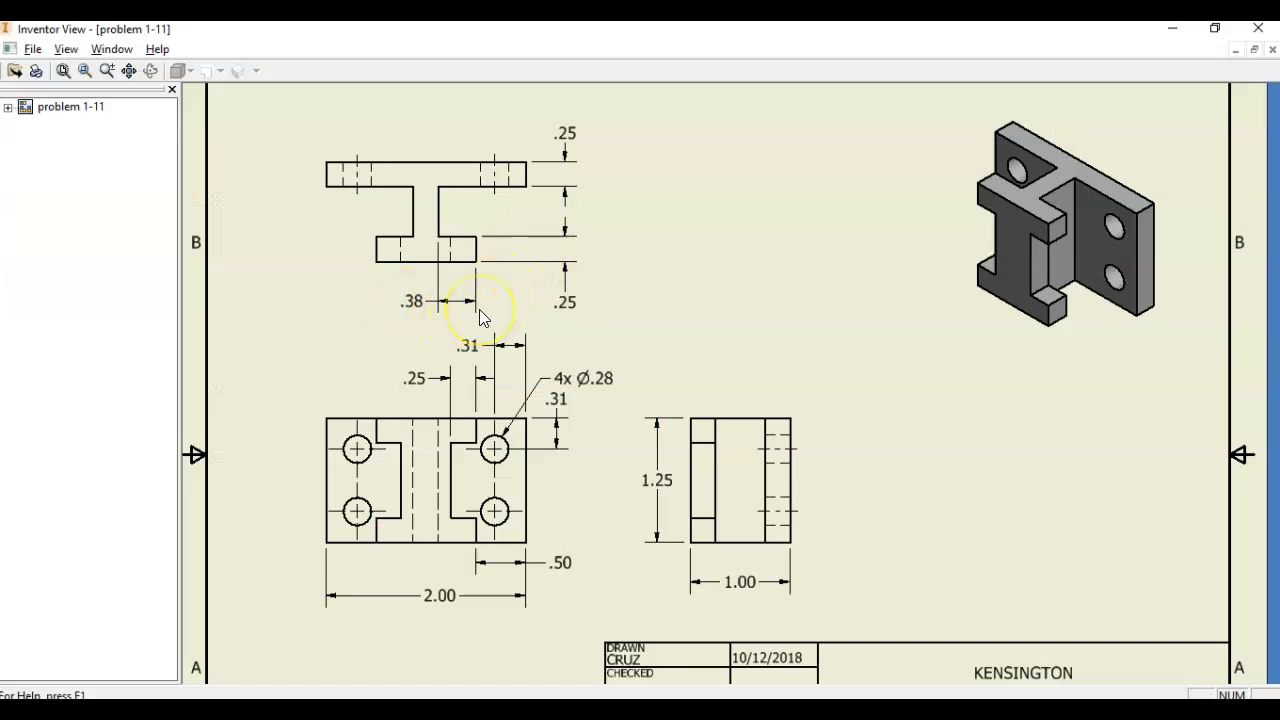
key("alt+Tab")
double_click(603, 393)
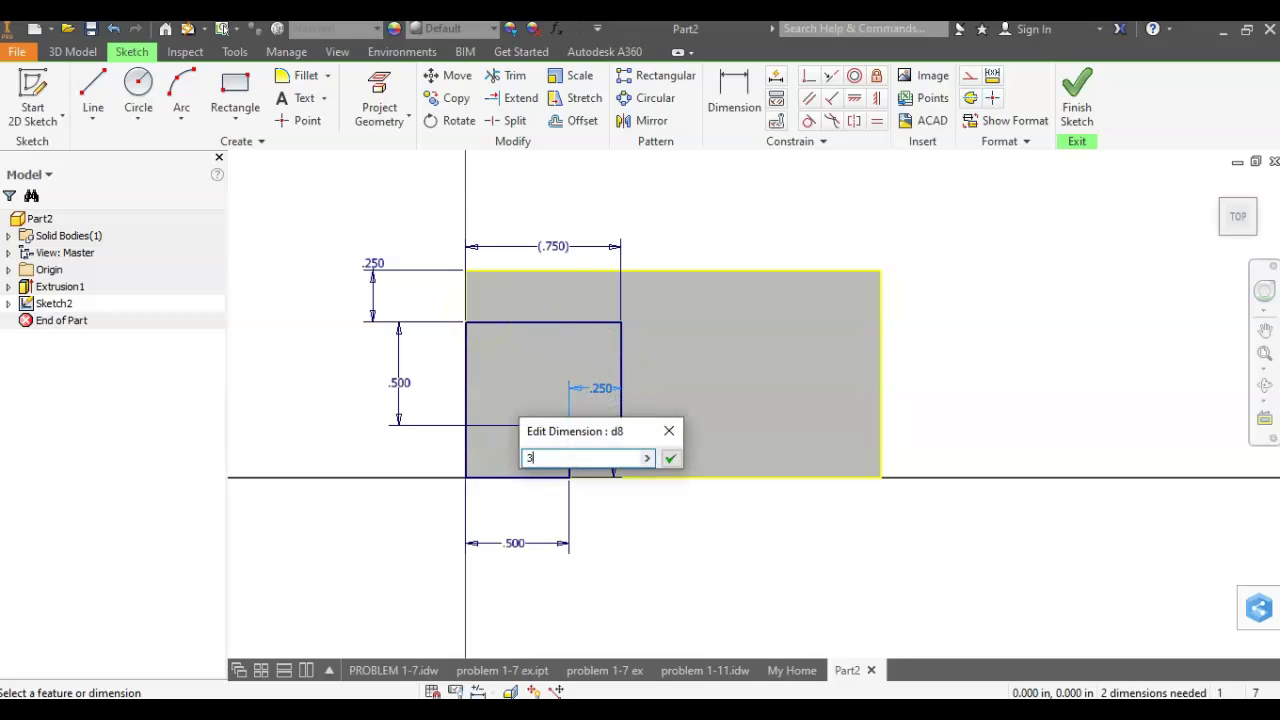
type(".38")
key("Return")
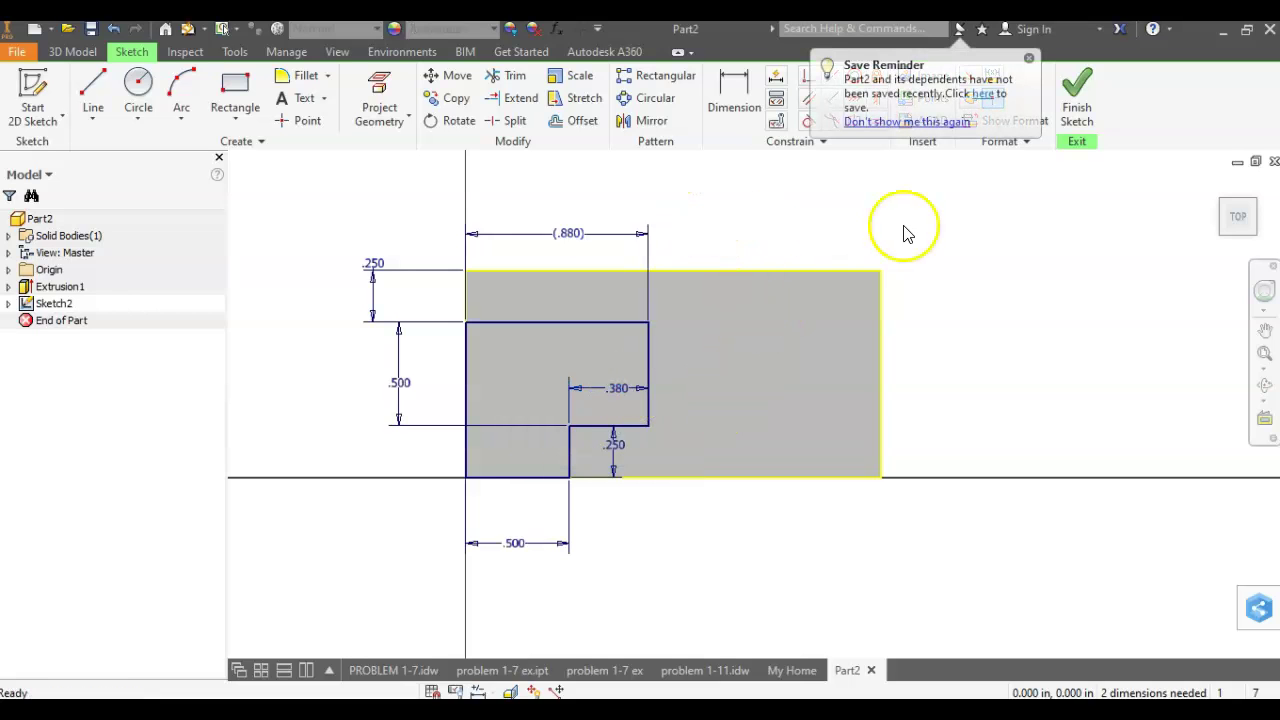
Step: Recheck the stepped profile against the reference drawing and finish the sketch
key("alt+Tab")
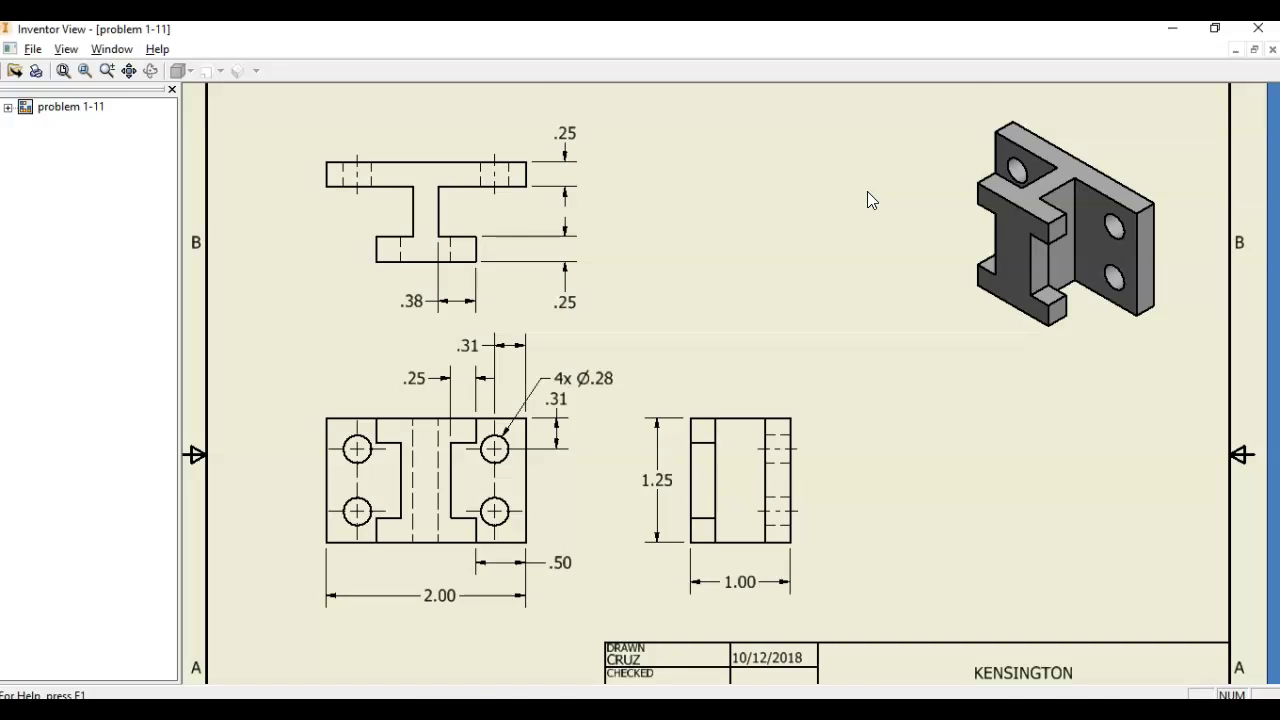
key("alt+Tab")
key("alt+Tab")
left_click(478, 438)
key("alt+Tab")
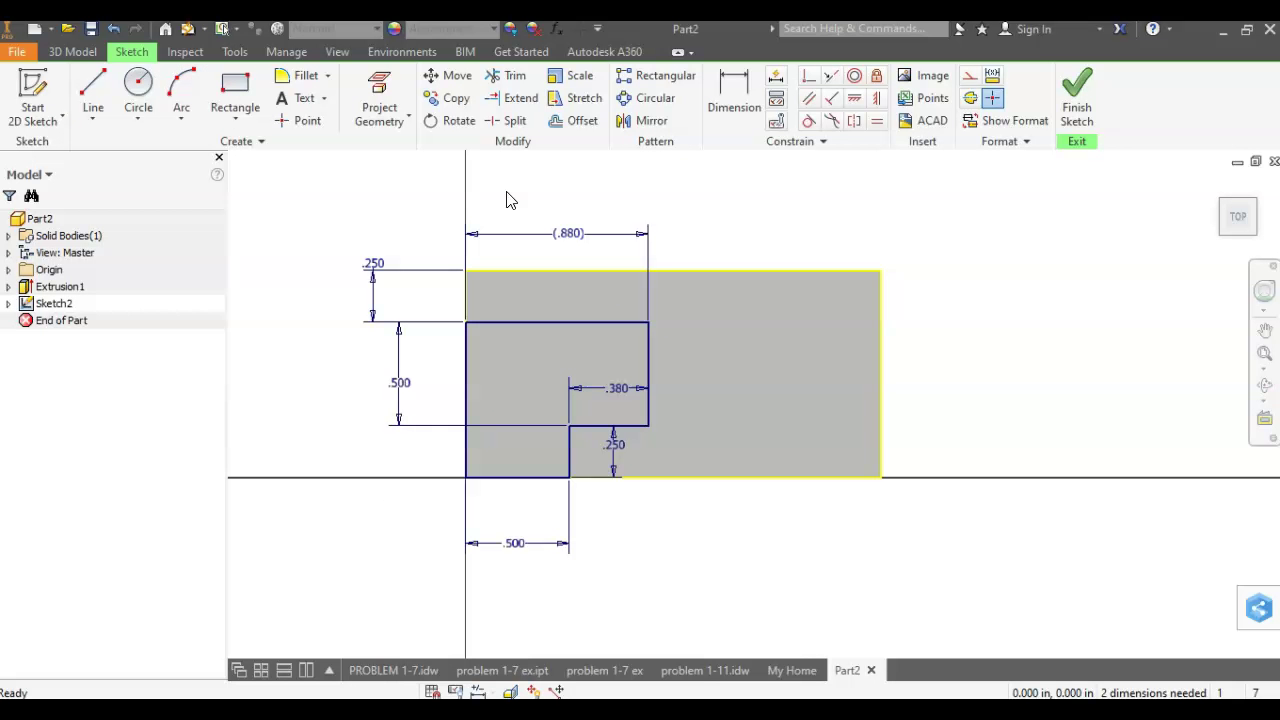
left_click(1076, 98)
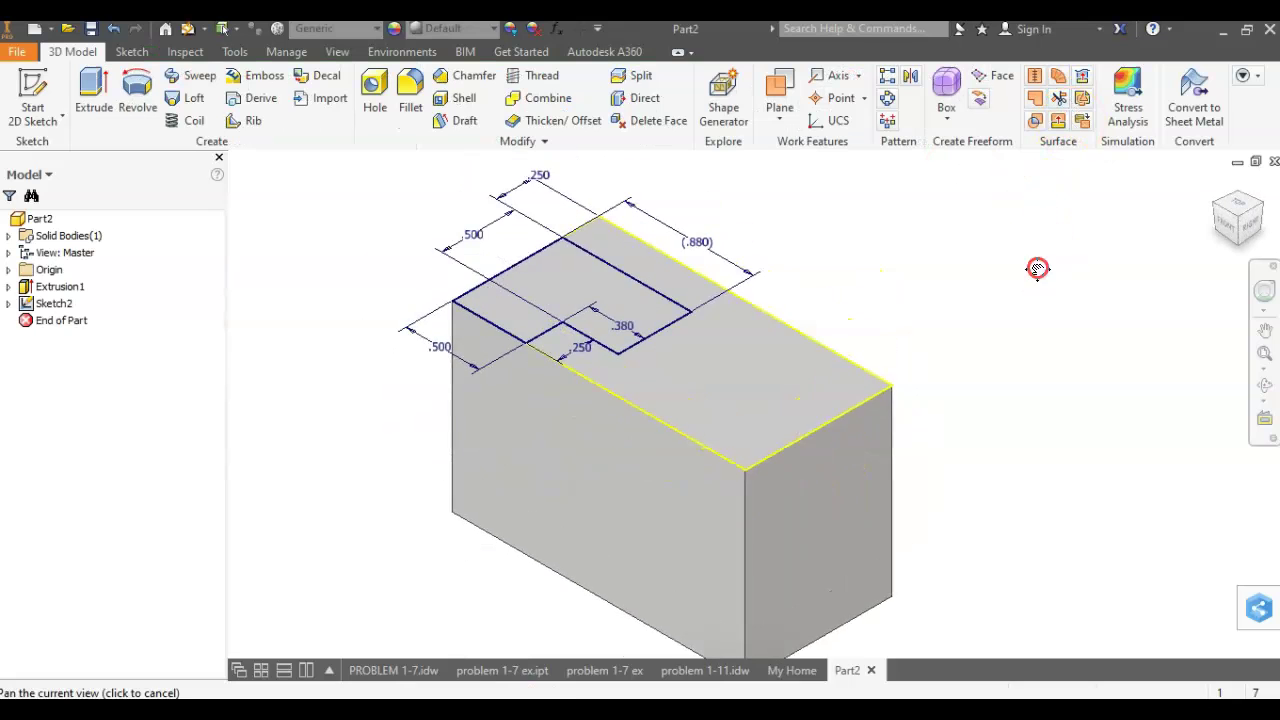
Step: Cut the stepped profile through the full height of the block with Extrude
left_click(97, 95)
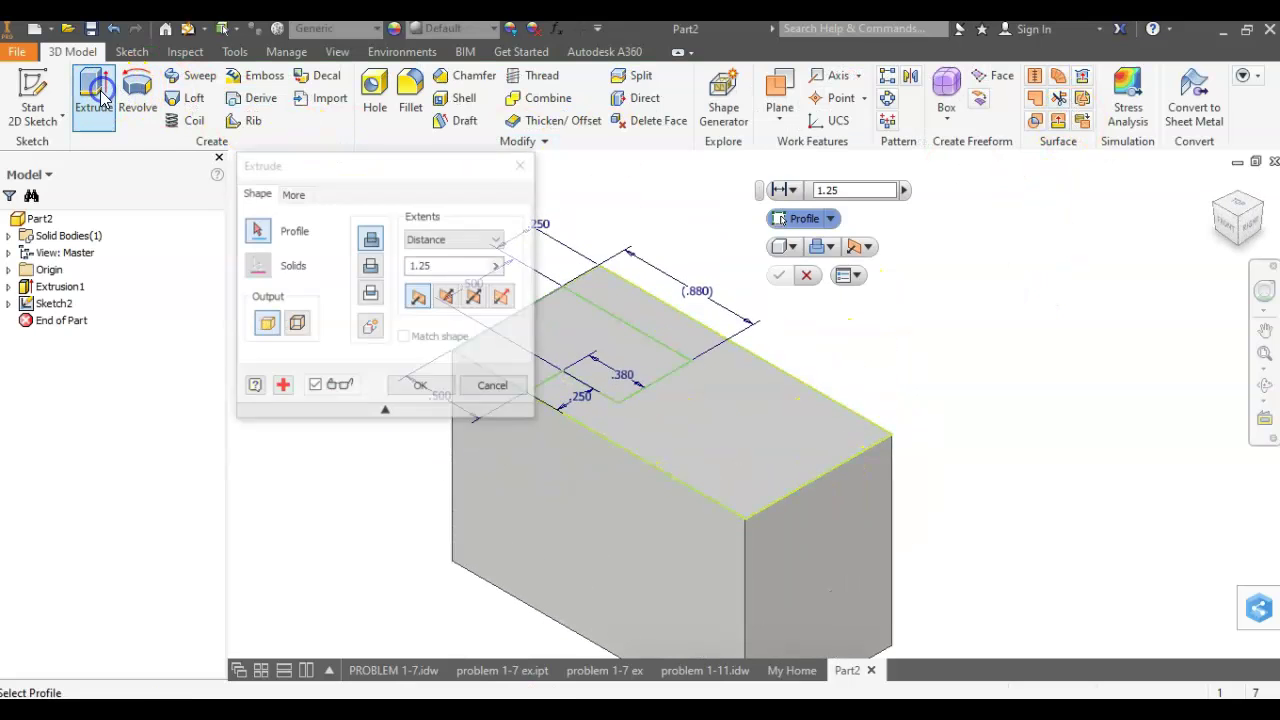
left_click(560, 295)
left_click(371, 265)
left_click(427, 245)
left_click(430, 300)
left_click(420, 386)
middle_click_drag(880, 307, 818, 239)
left_click(911, 78)
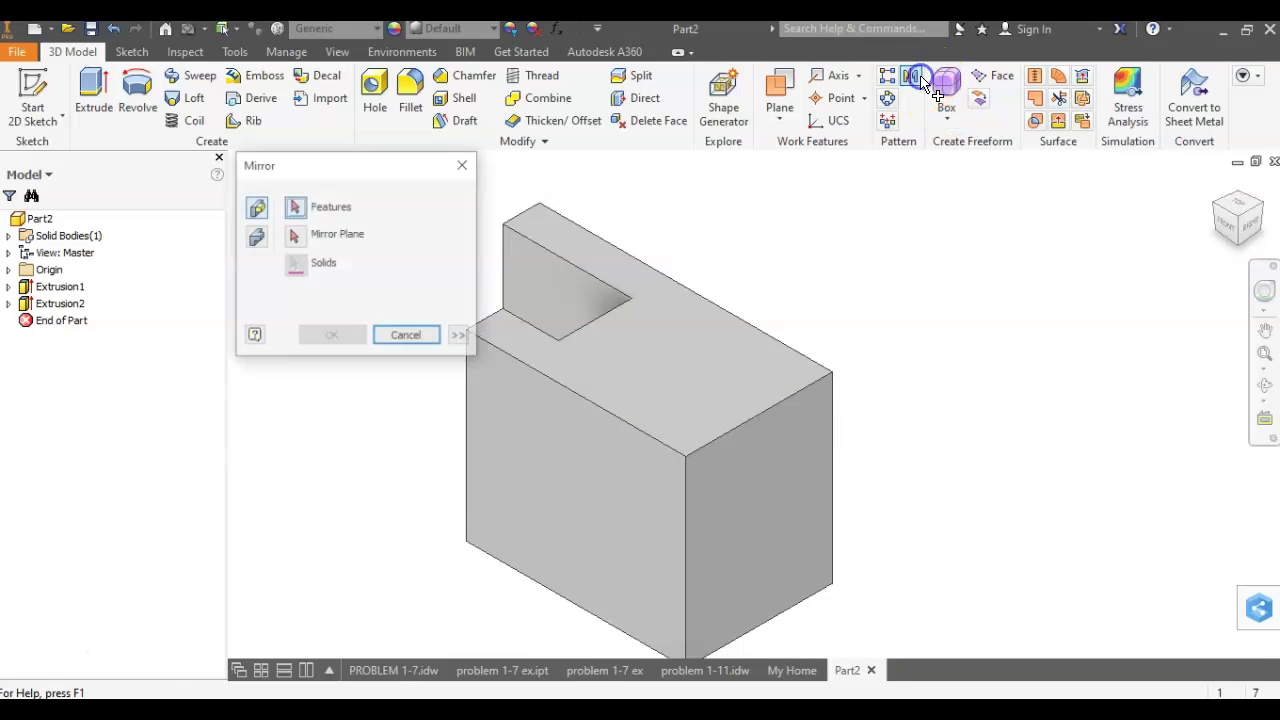
left_click(555, 277)
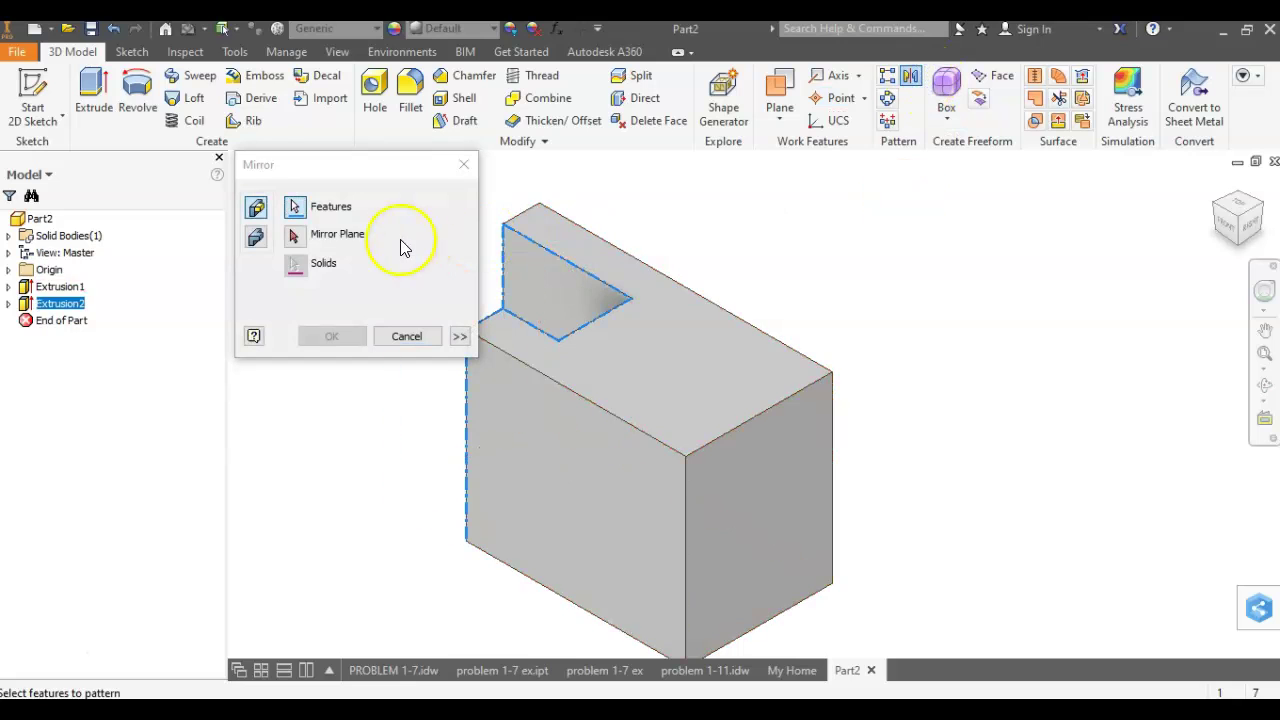
left_click(294, 234)
left_click(9, 270)
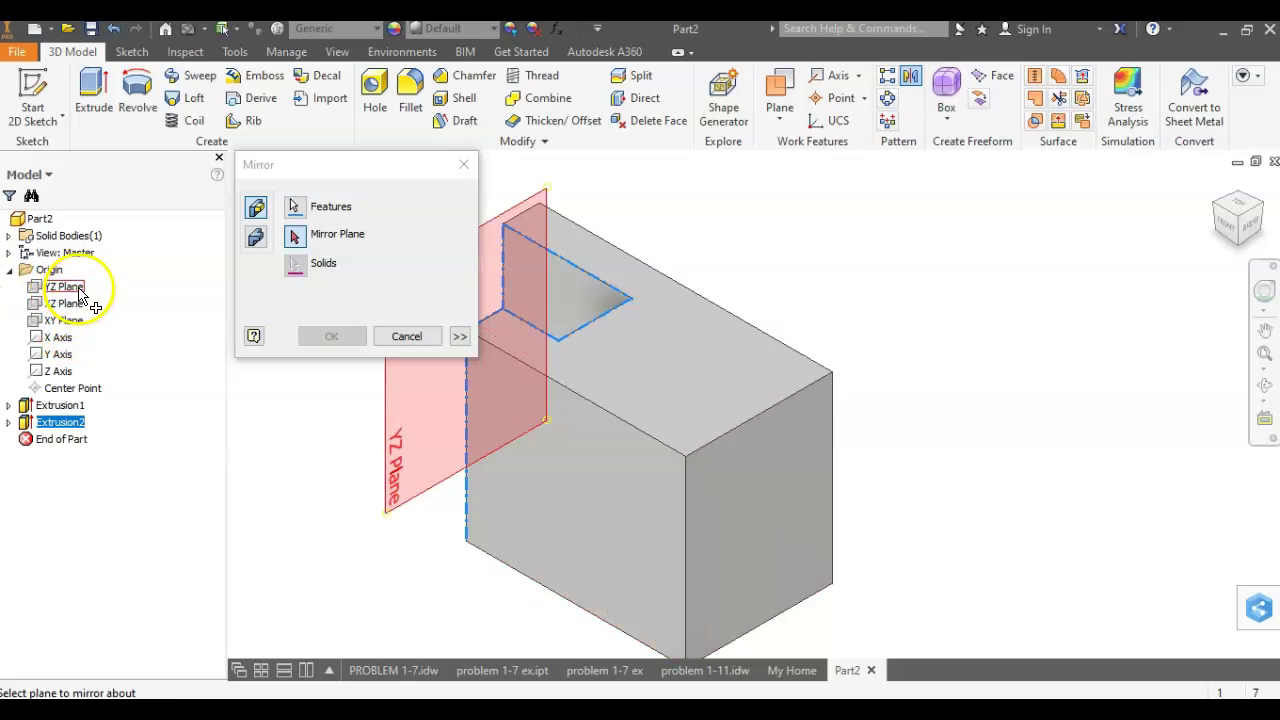
left_click(406, 336)
Step: Create a work plane offset 1 in from the YZ plane, through the middle of the block
scroll(818, 222, "down", 3)
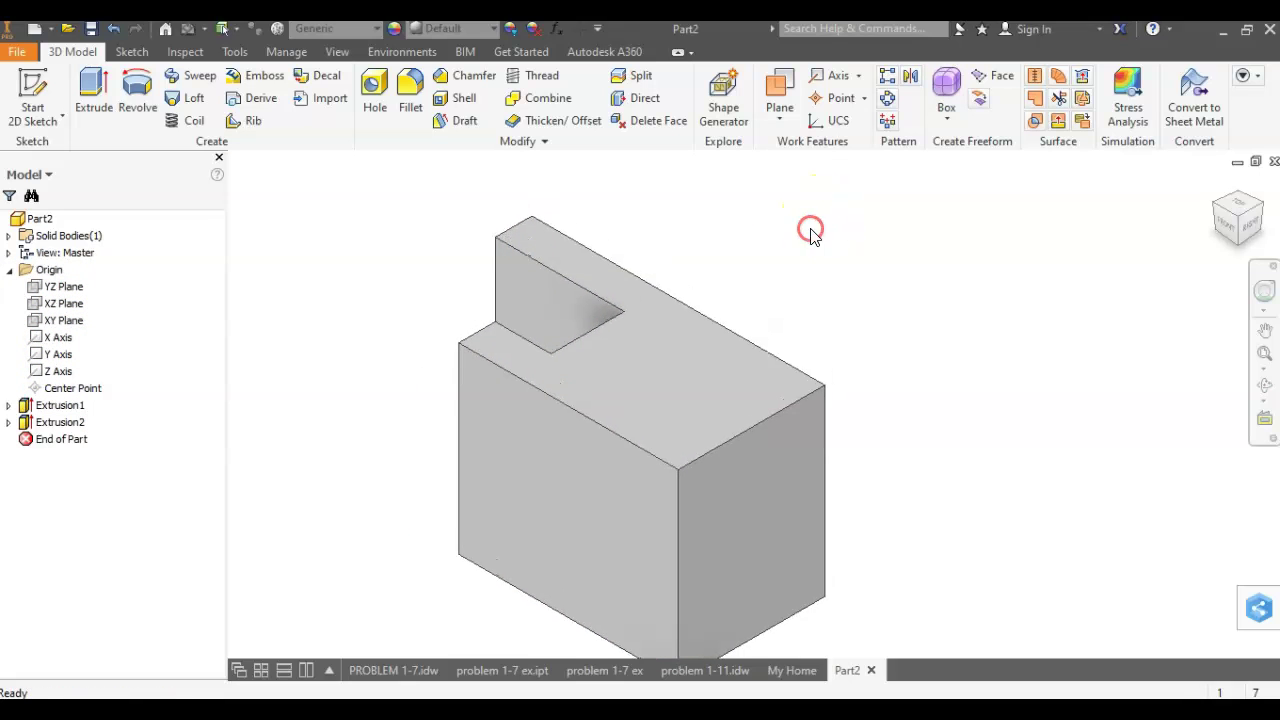
left_click(72, 287)
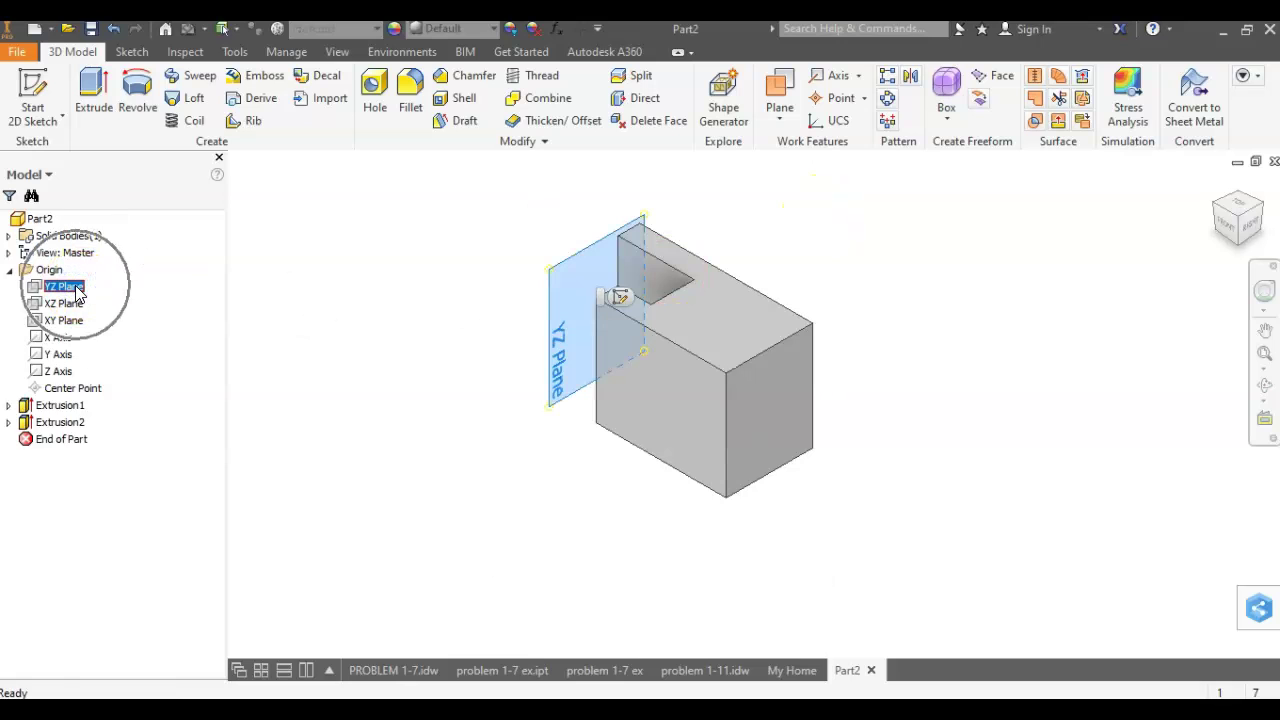
middle_click_drag(707, 155, 642, 195)
left_click(780, 87)
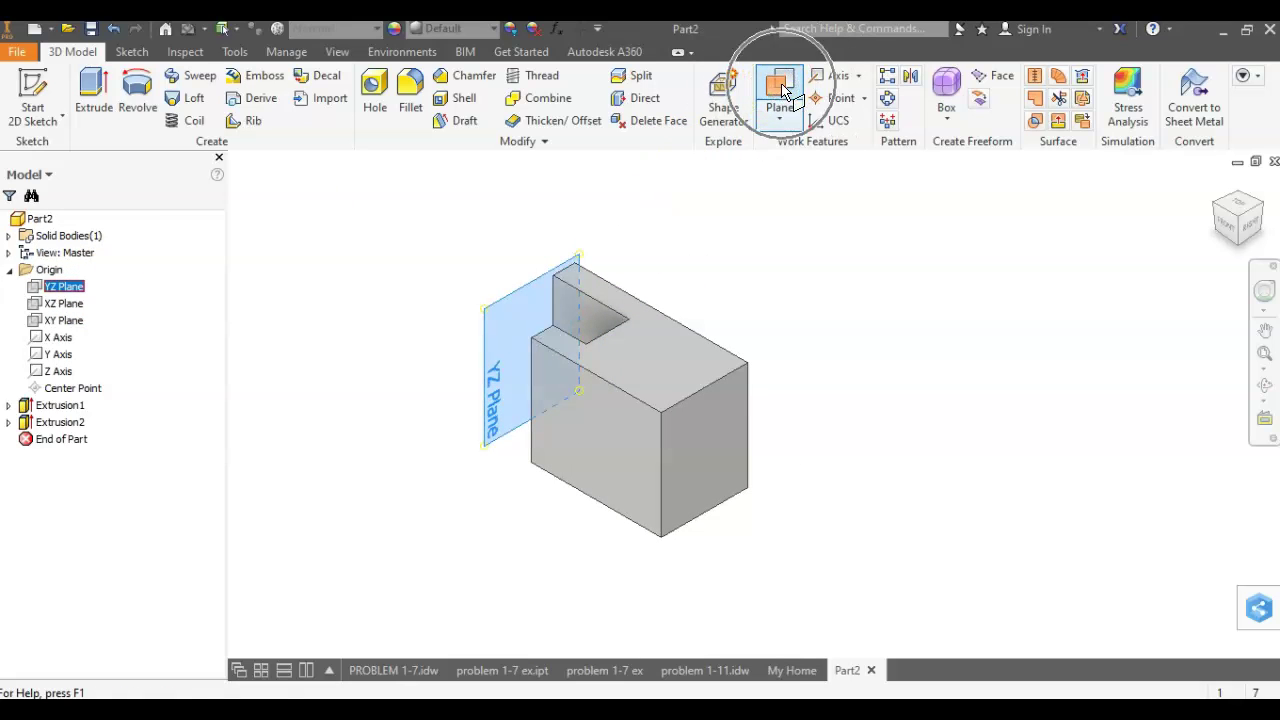
left_click_drag(513, 340, 595, 424)
type("1")
key("Return")
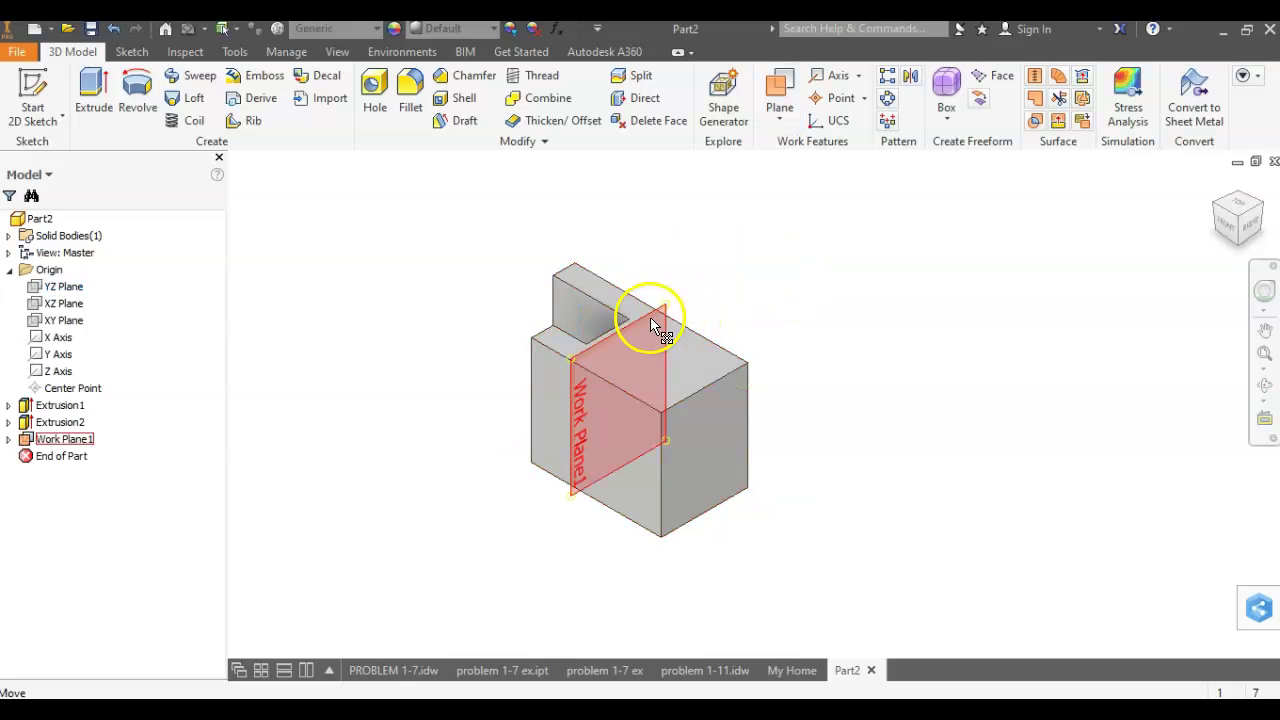
Step: Mirror the stepped cut about the mid-block work plane
left_click(910, 80)
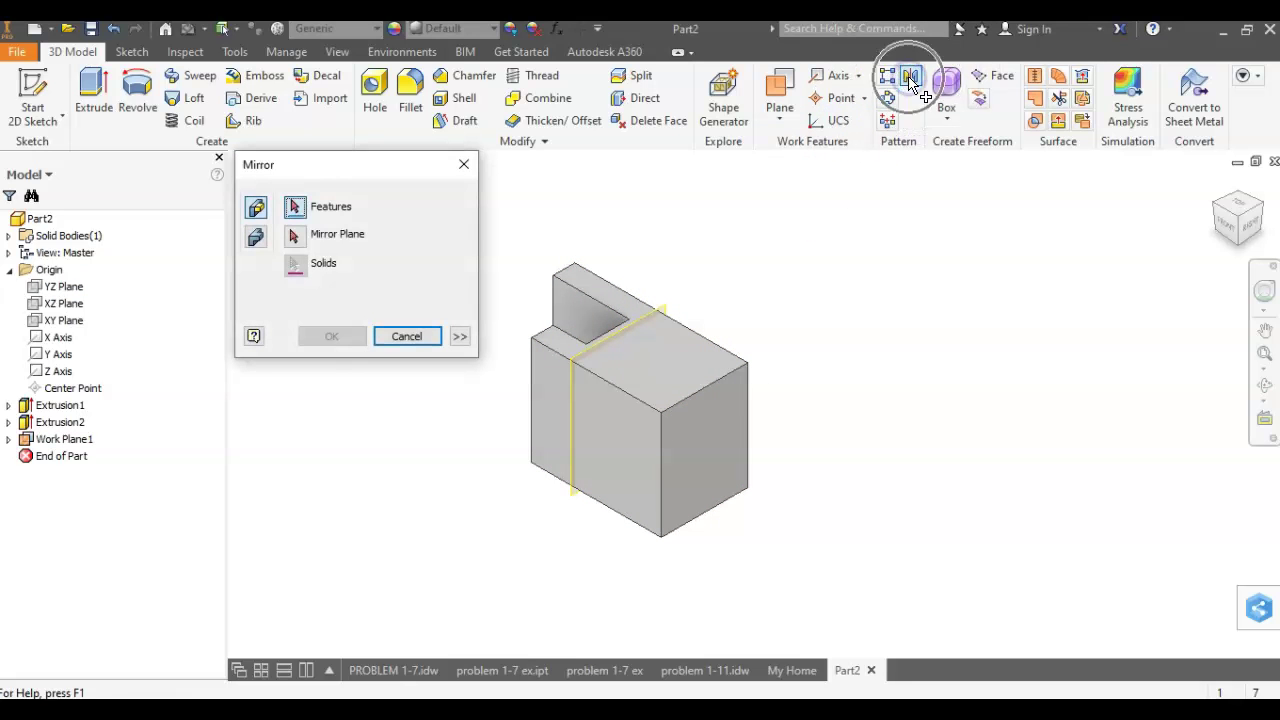
left_click(586, 312)
left_click(294, 236)
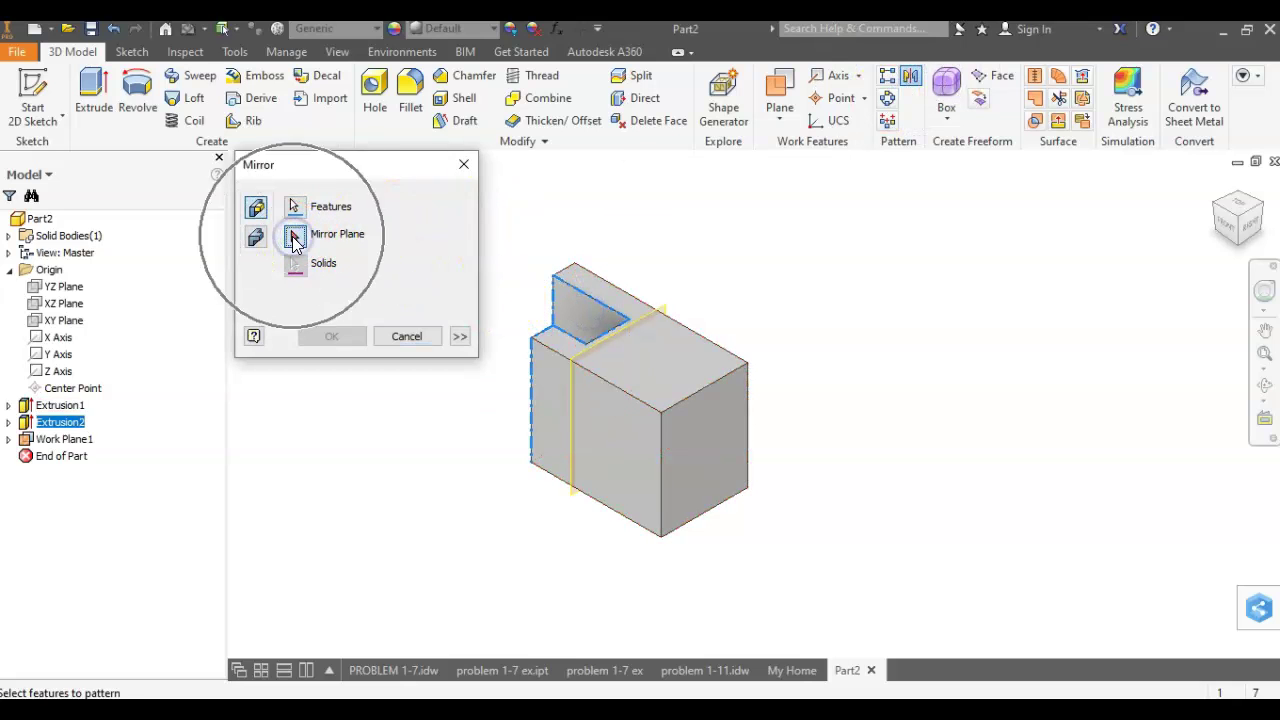
scroll(694, 280, "up", 2)
left_click(647, 343)
middle_click_drag(789, 294, 833, 230)
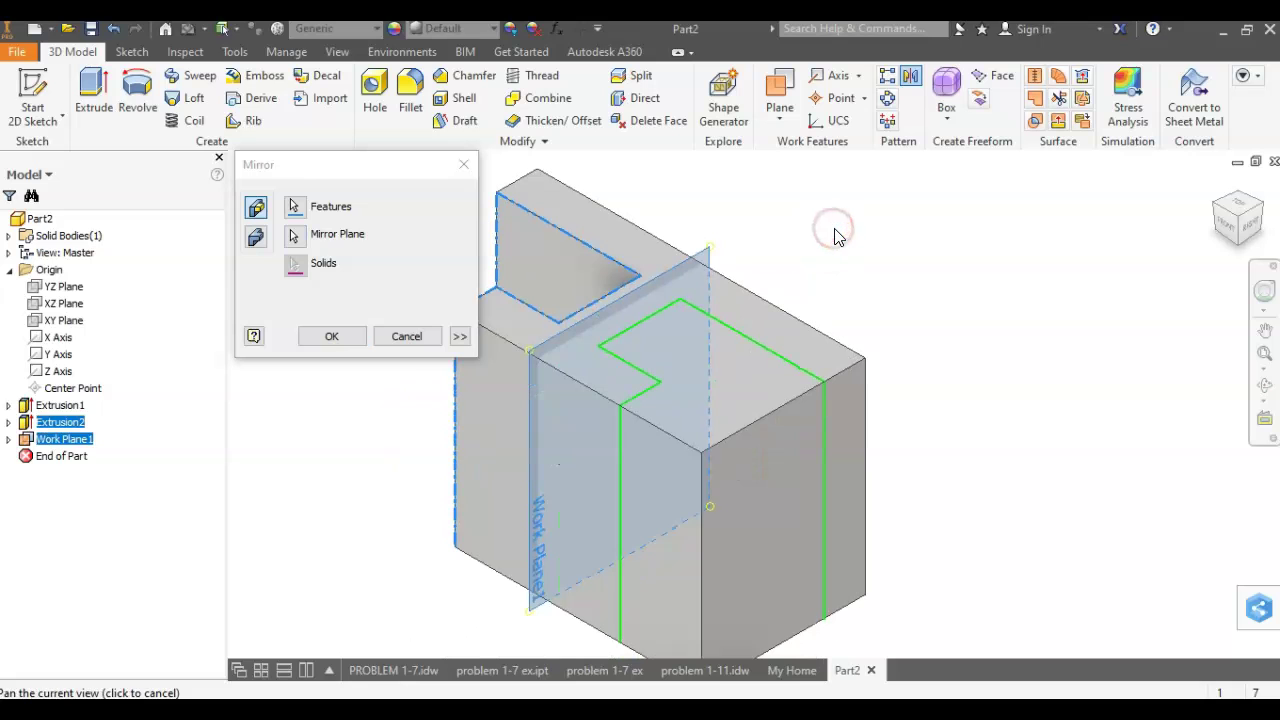
left_click(331, 336)
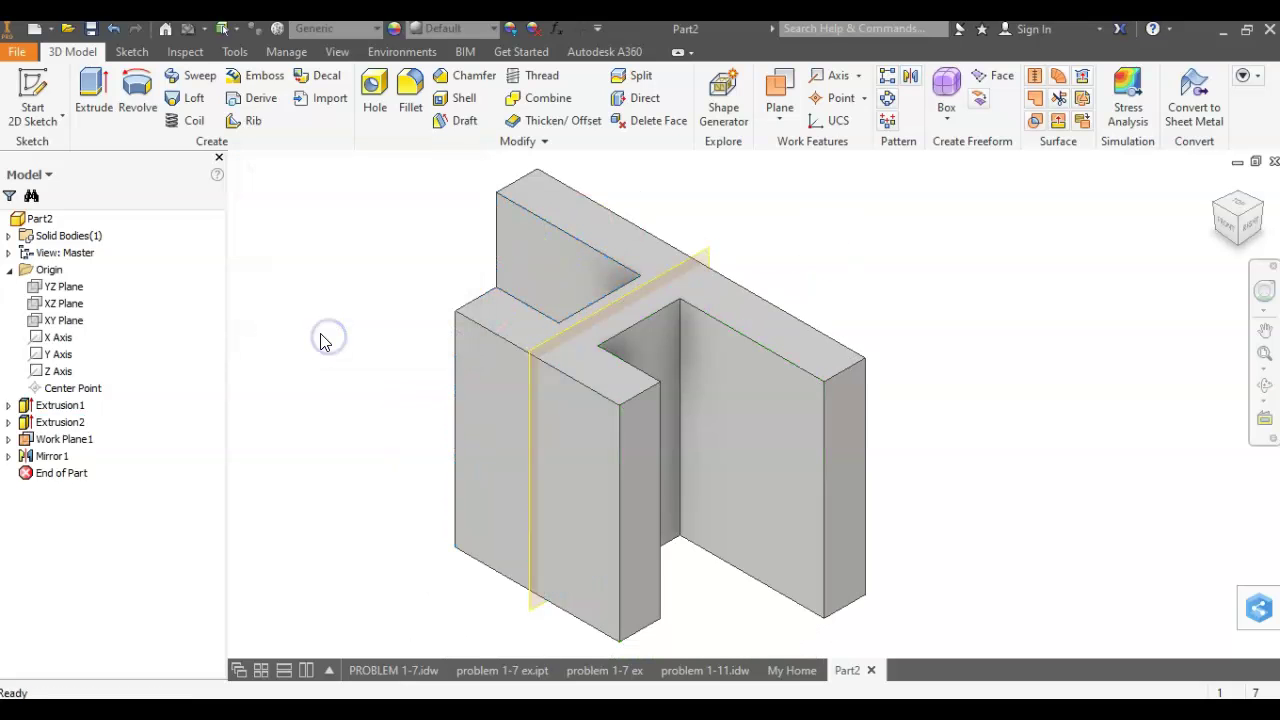
Step: Inspect the mirrored part from the front and top, return to the isometric view and hide the work plane
left_click(1236, 216)
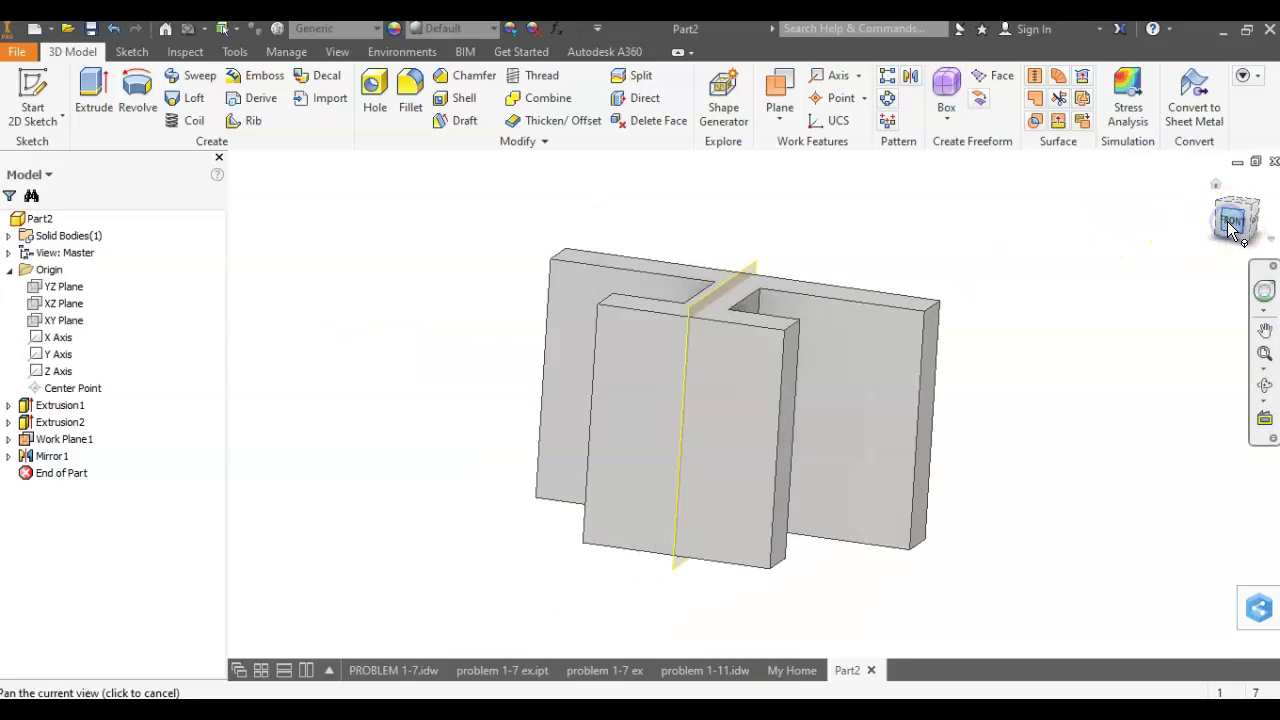
left_click(1238, 190)
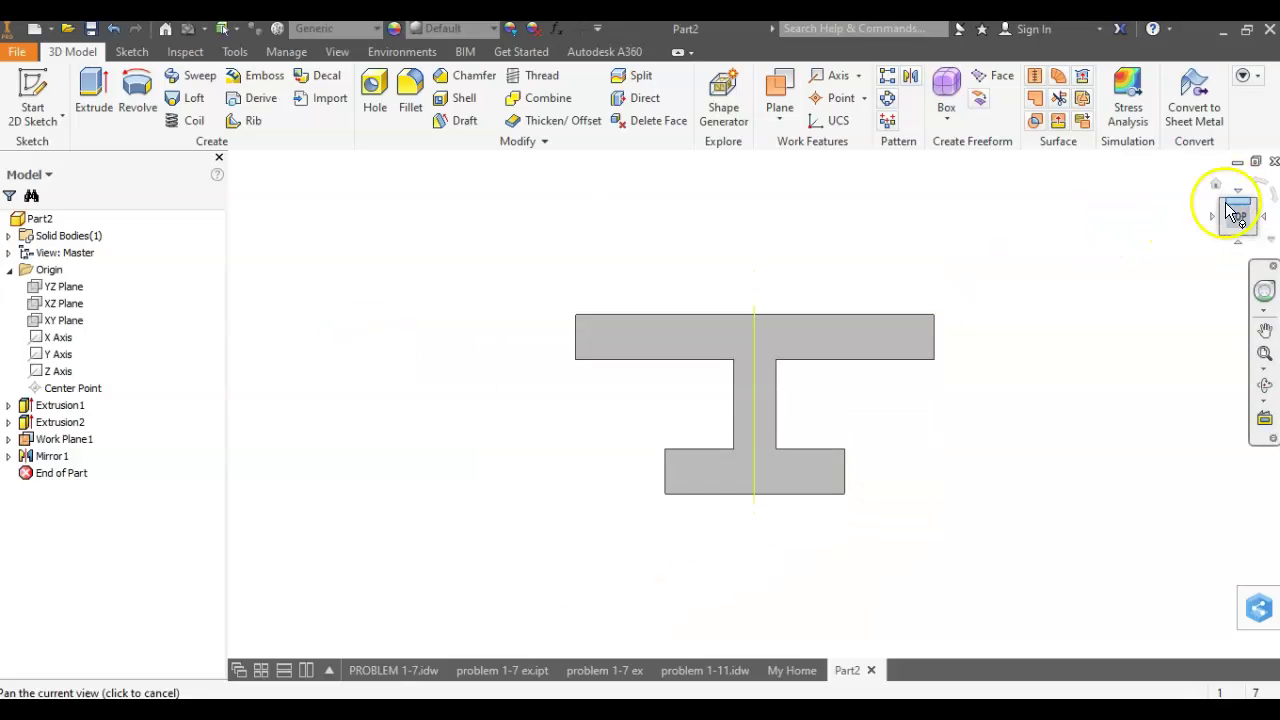
left_click(1217, 192)
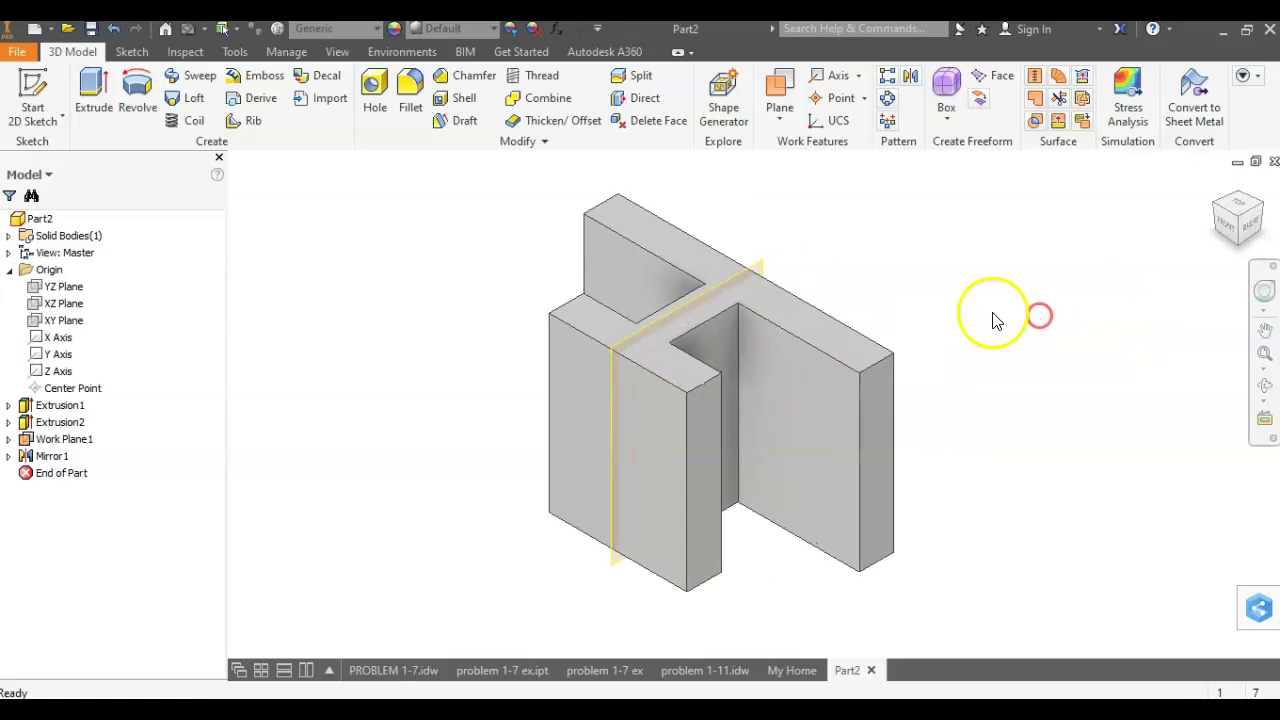
right_click(758, 266)
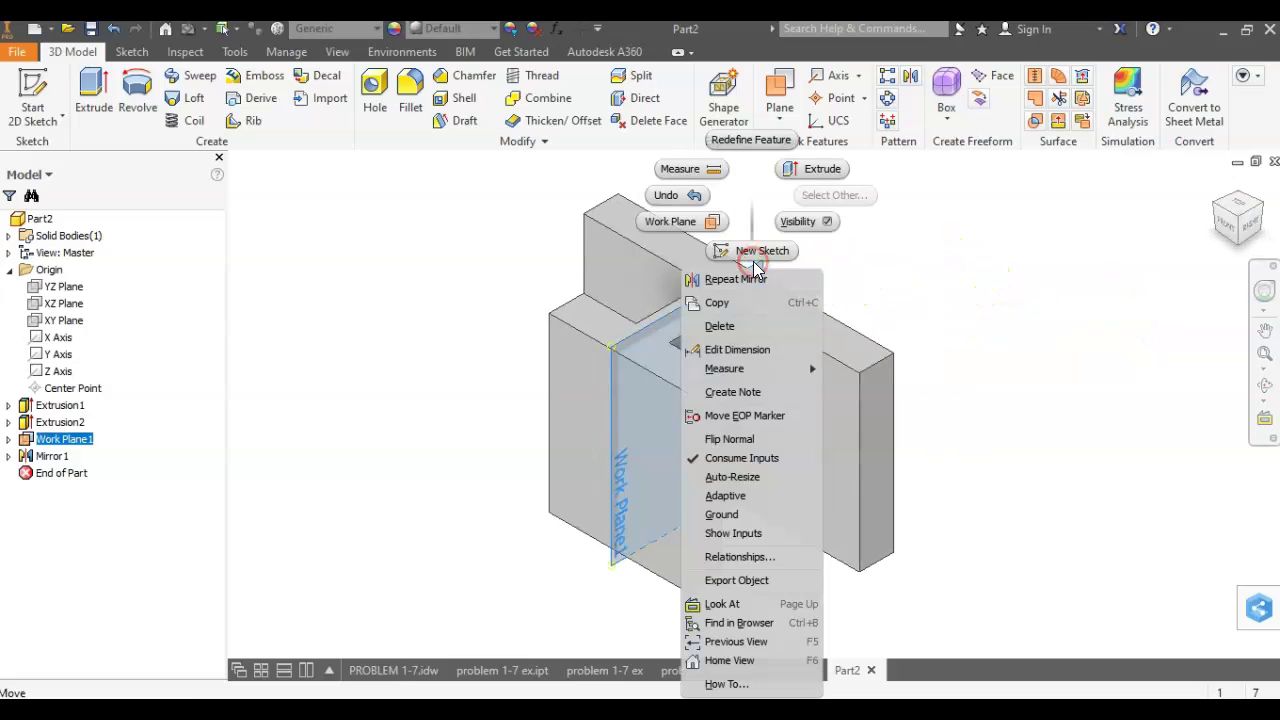
left_click(797, 226)
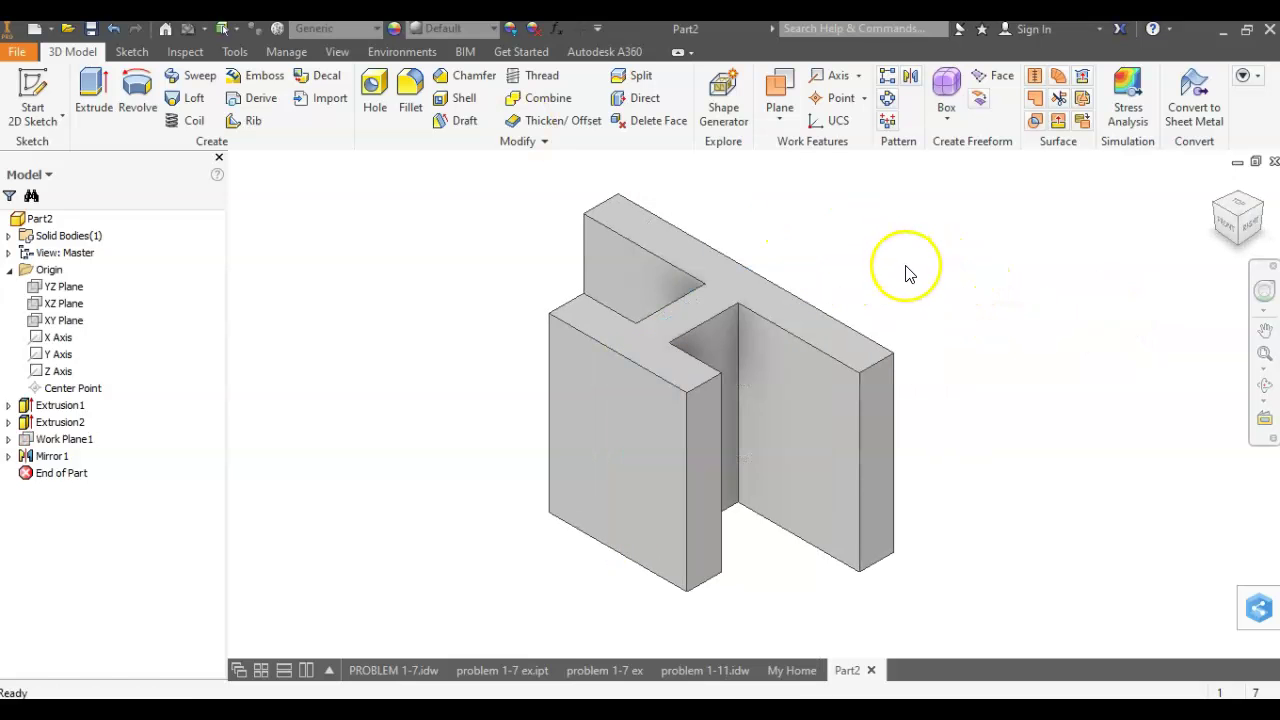
Step: Check the work plane's options in the model tree and undo hiding the plane
key("alt+Tab")
key("alt+Tab")
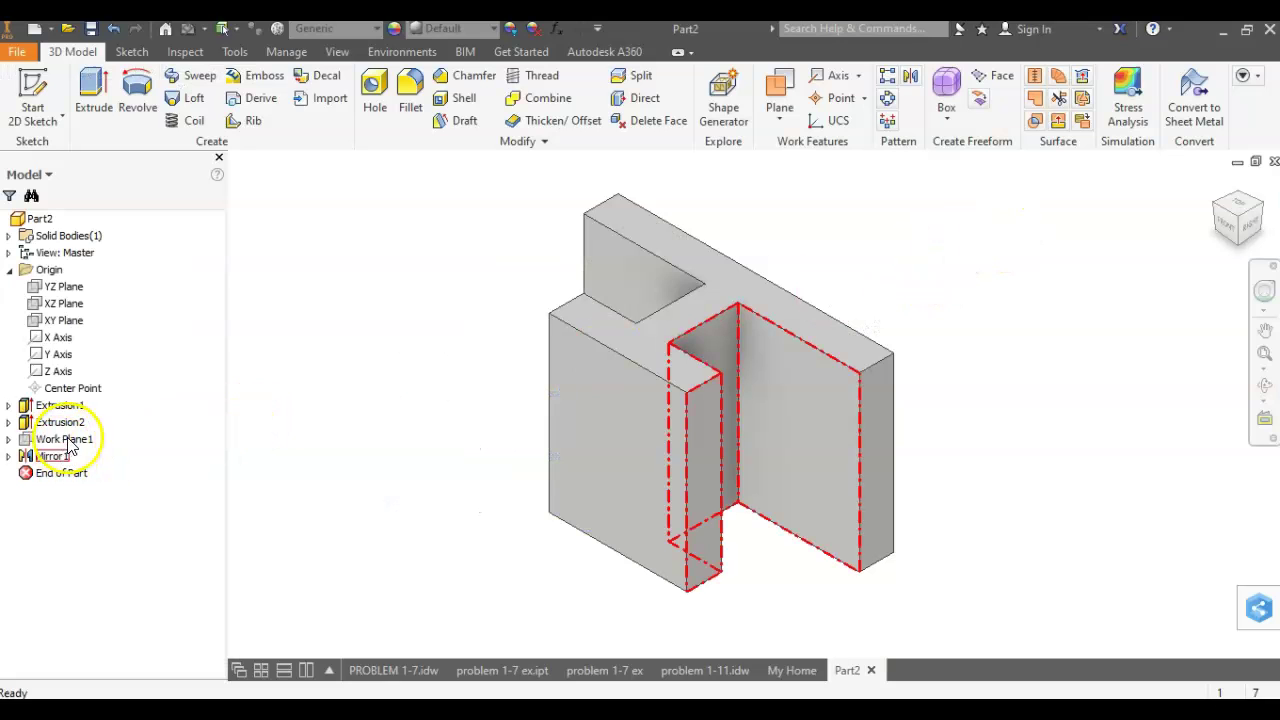
right_click(68, 439)
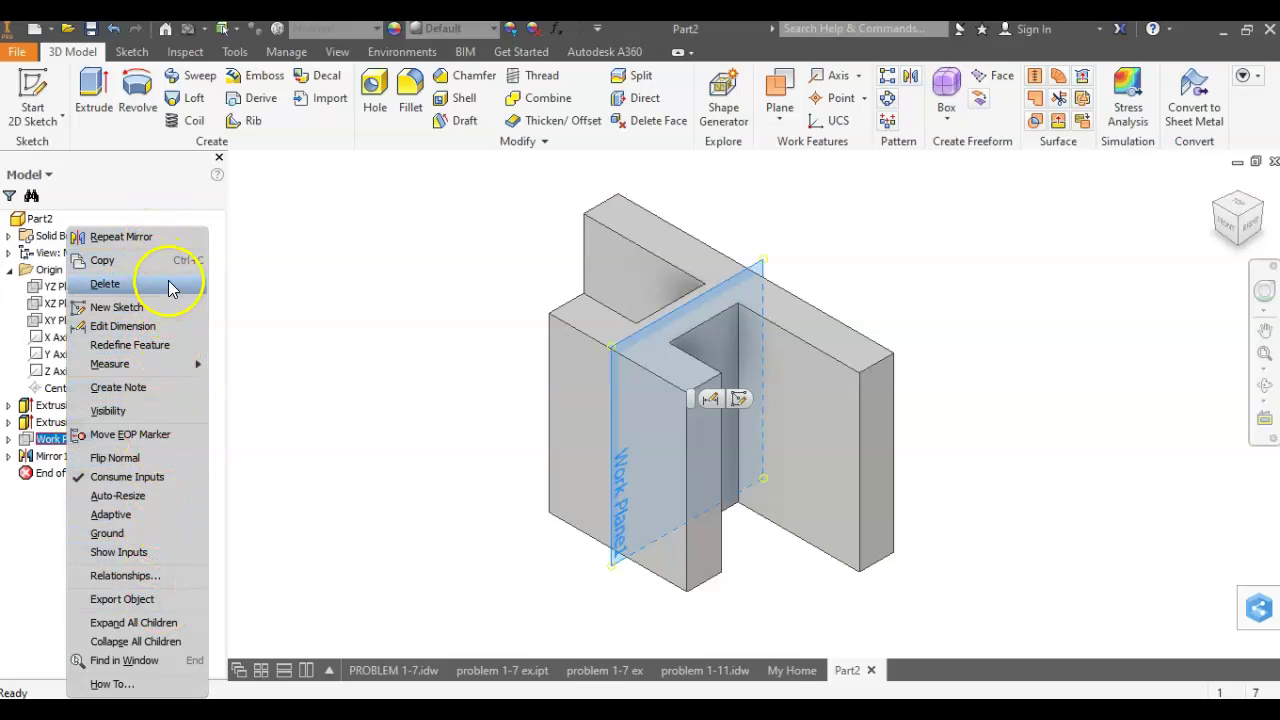
left_click(330, 259)
left_click(114, 30)
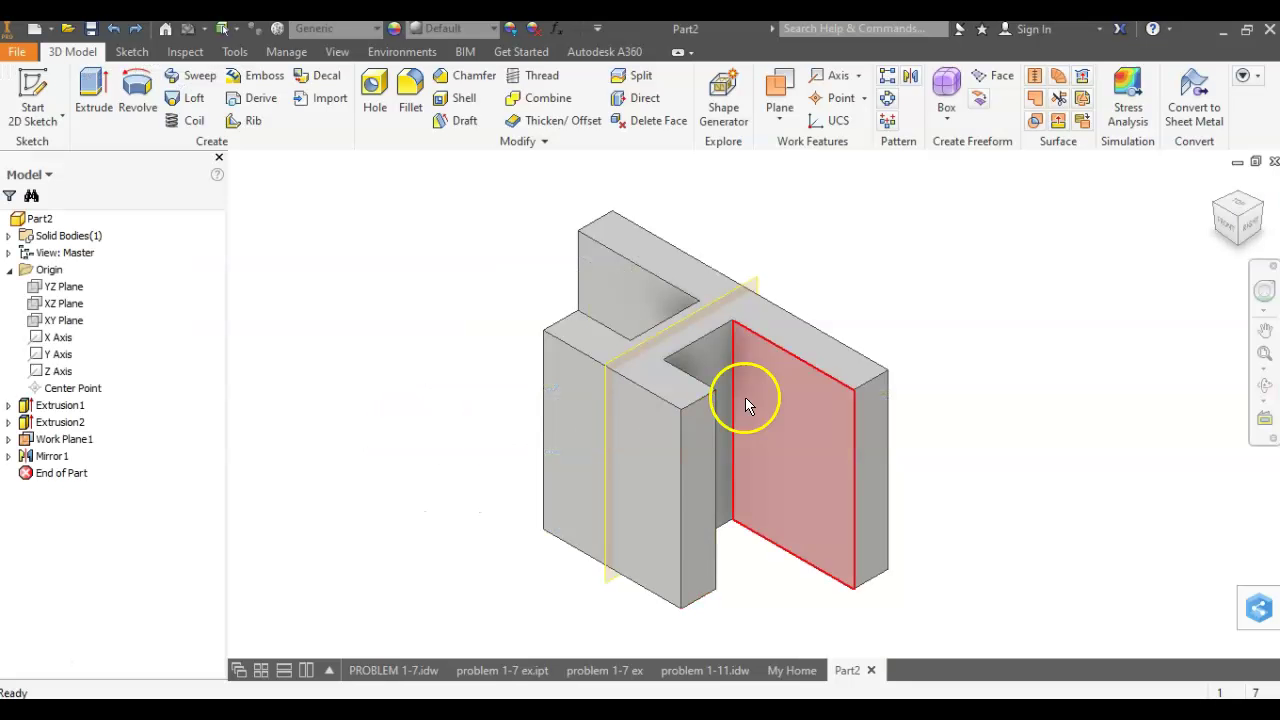
Step: Start a sketch on the front face of the rear flange's left side and project that face's edges
right_click(617, 282)
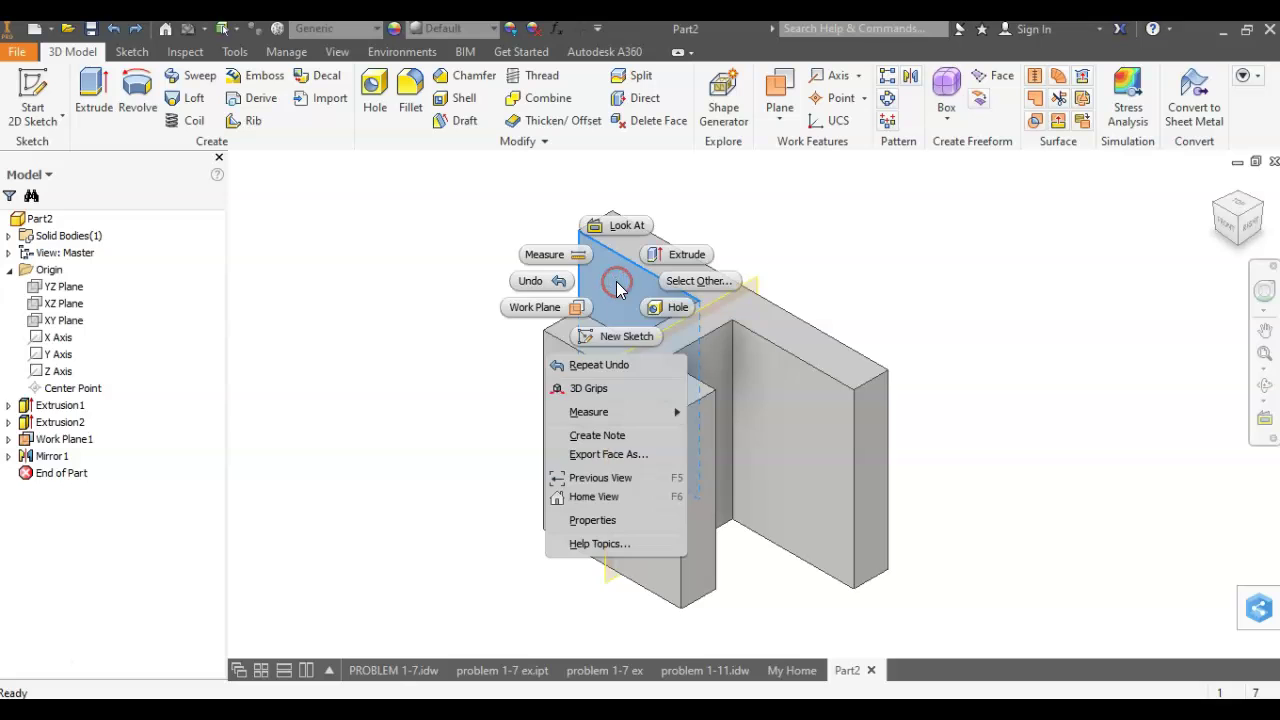
left_click(623, 334)
middle_click_drag(1060, 277, 900, 474)
scroll(701, 402, "up", 4)
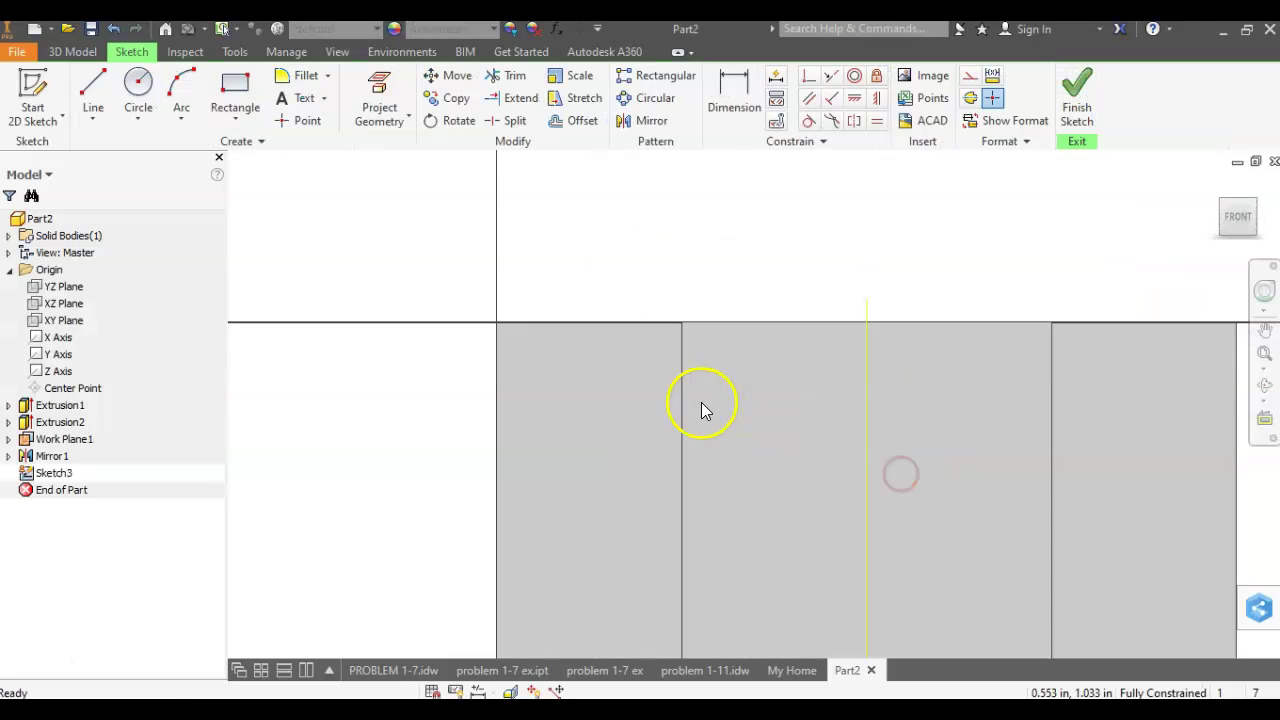
left_click(380, 90)
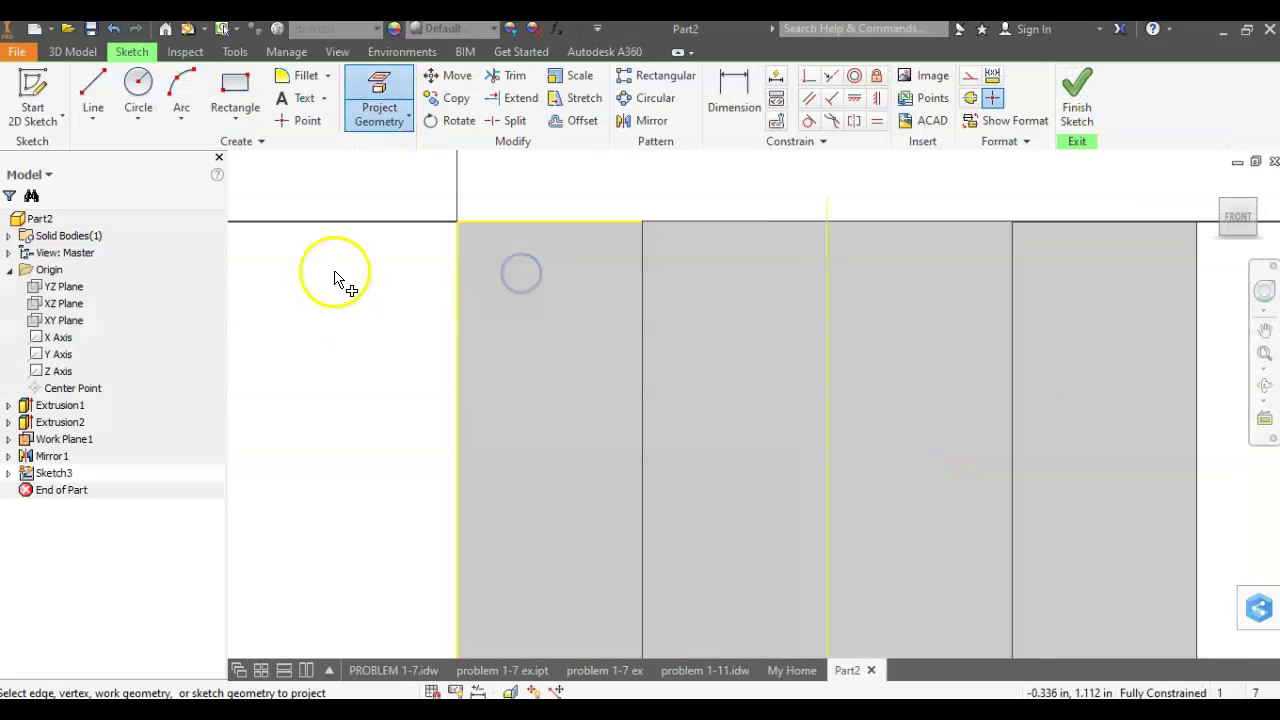
middle_click_drag(357, 353, 355, 323)
scroll(356, 325, "down", 2)
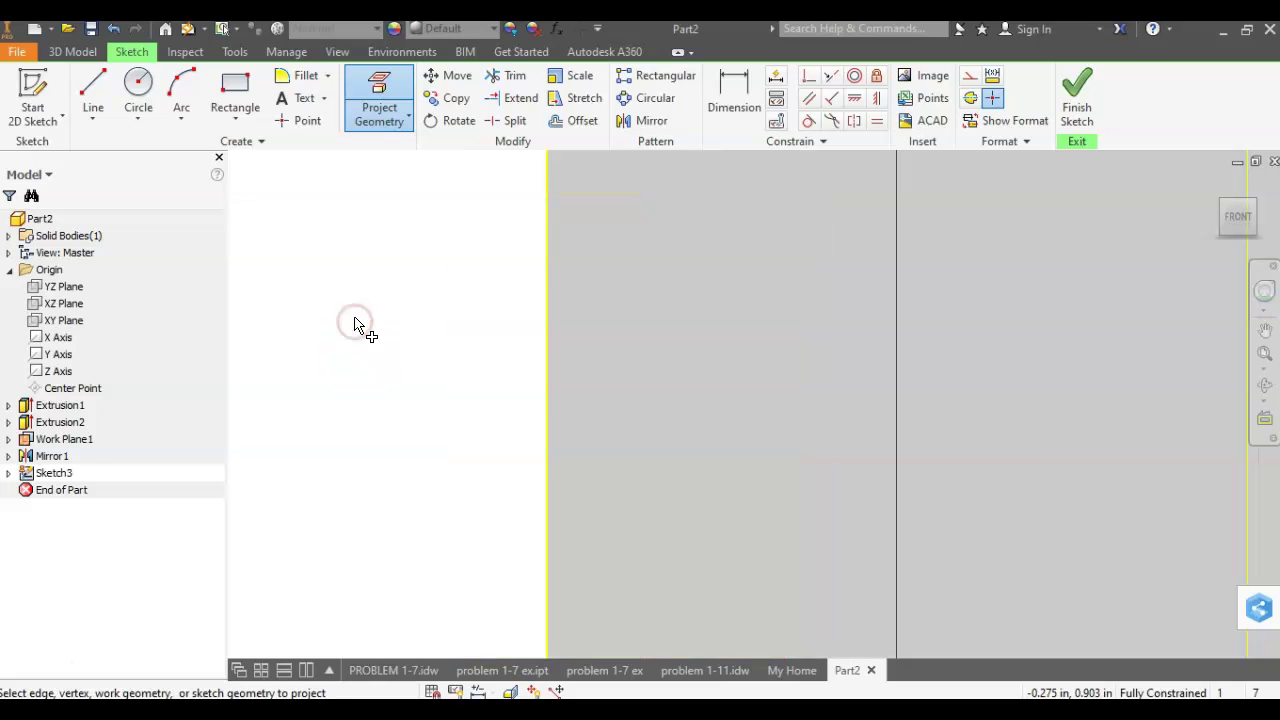
Step: Draw two 0.28 in diameter circles, one above the other, on the left flange face
left_click(146, 78)
left_click(466, 303)
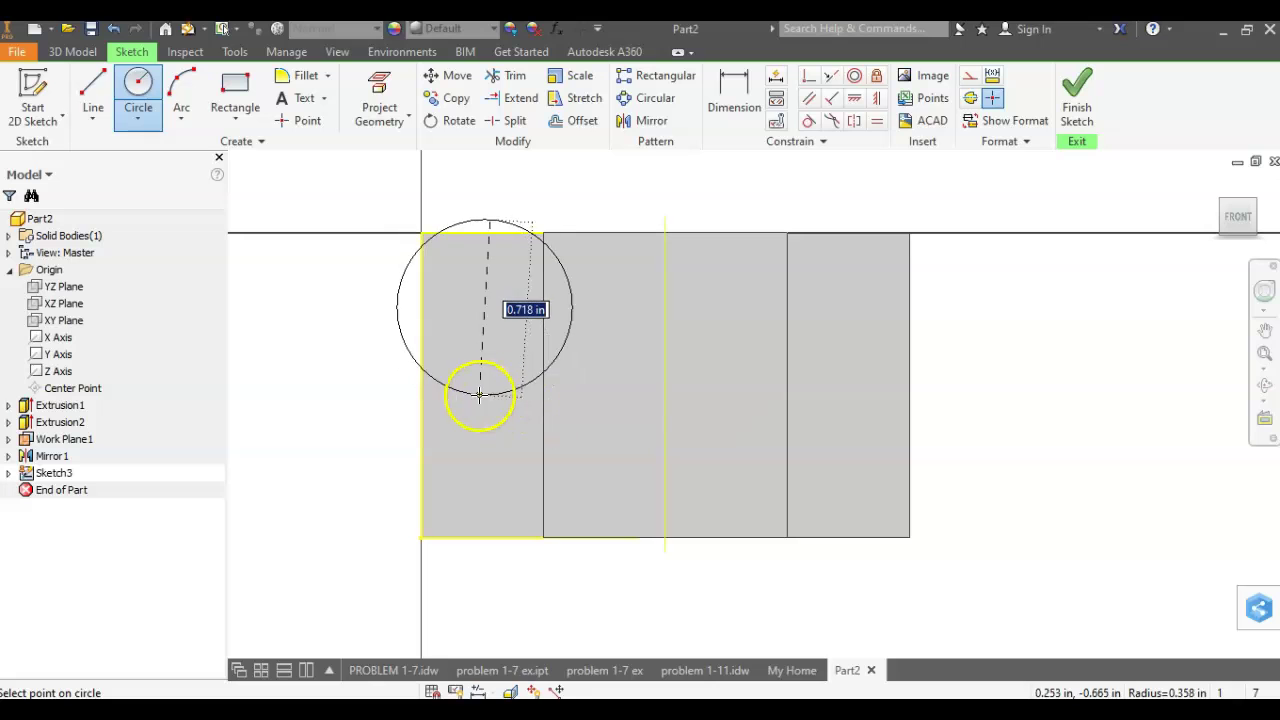
type(".28")
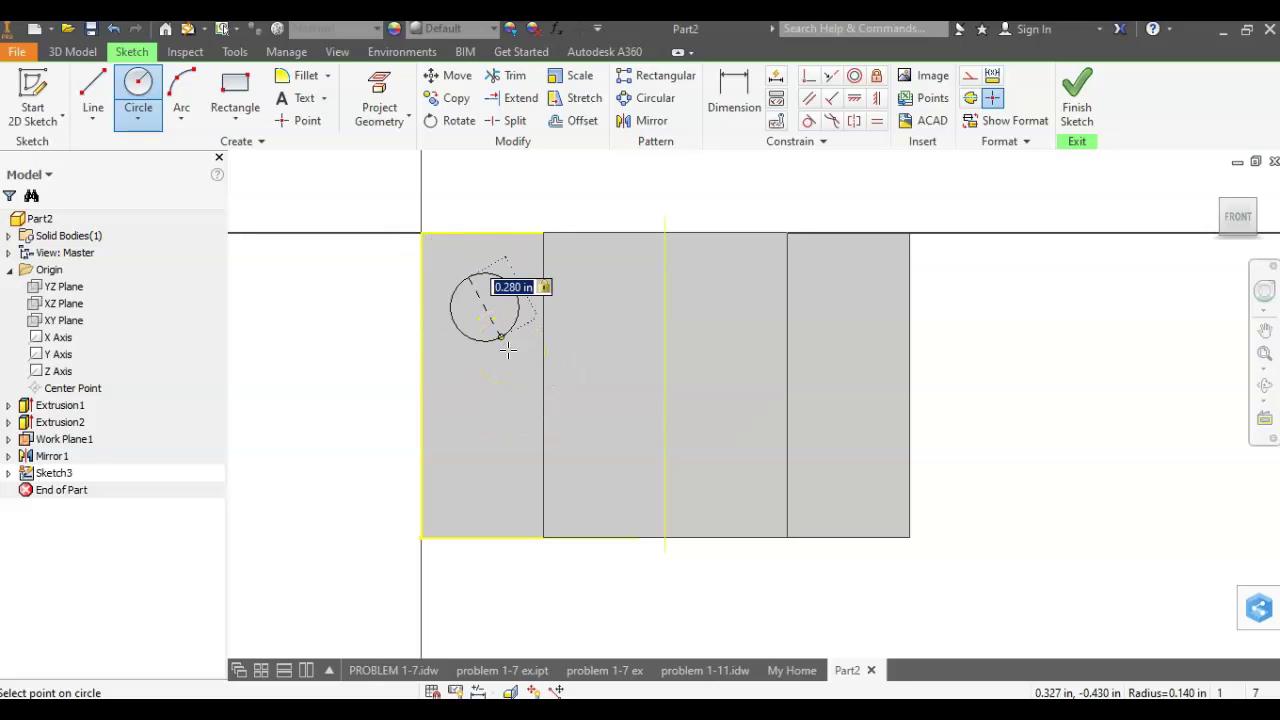
key("Return")
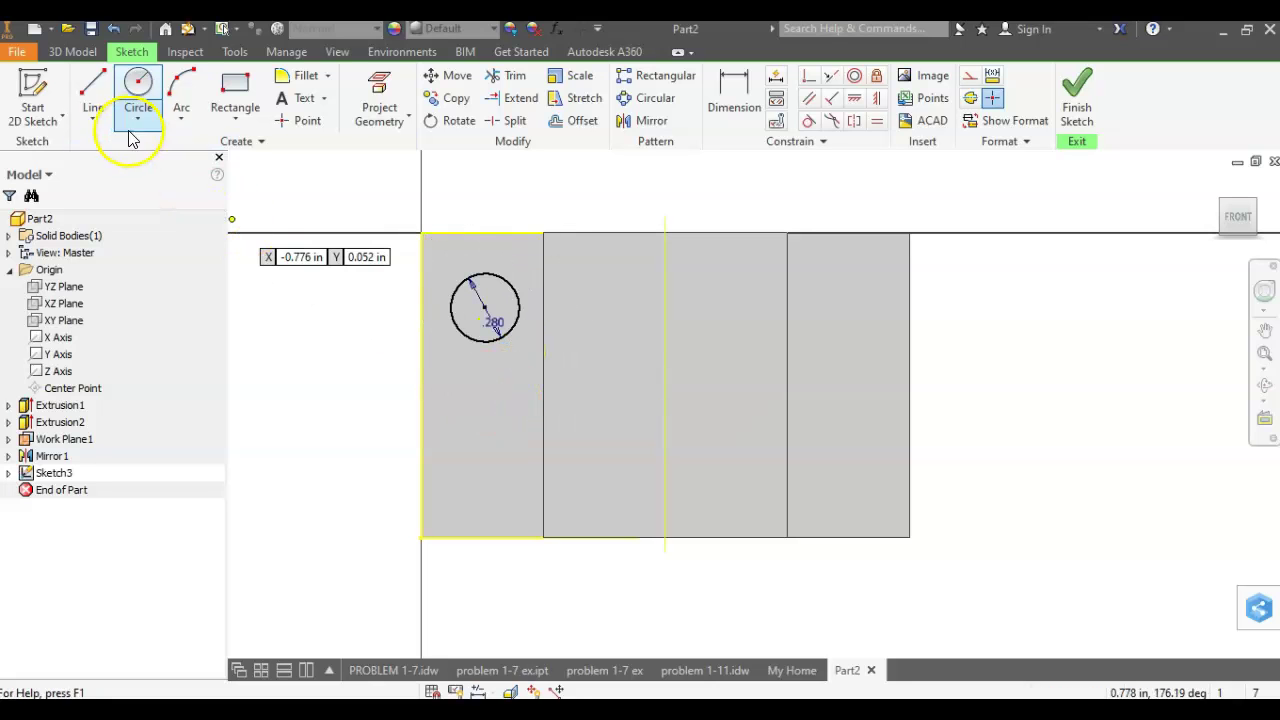
left_click(483, 447)
key("Return")
Step: Consult the hole positions in the problem 1-11 drawing in Inventor View and dimension the upper circle's centre 0.38 in below the flange's top edge
key("alt+Tab")
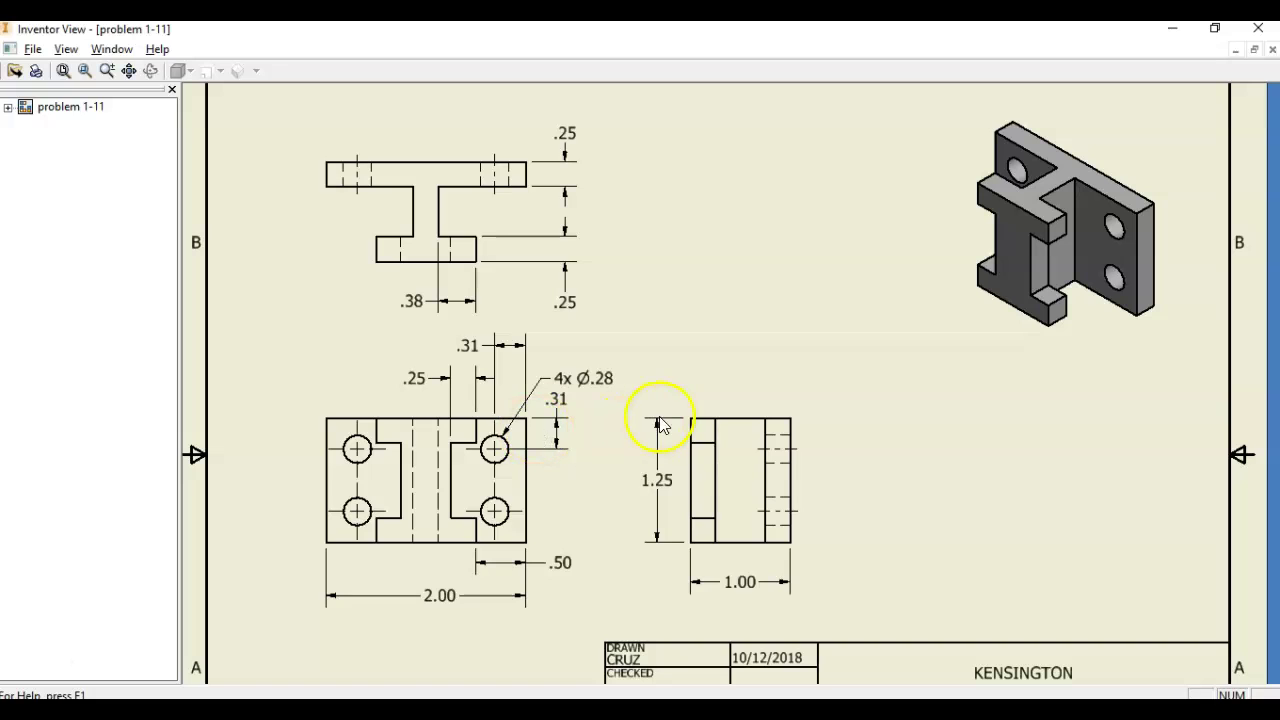
scroll(528, 505, "up", 1)
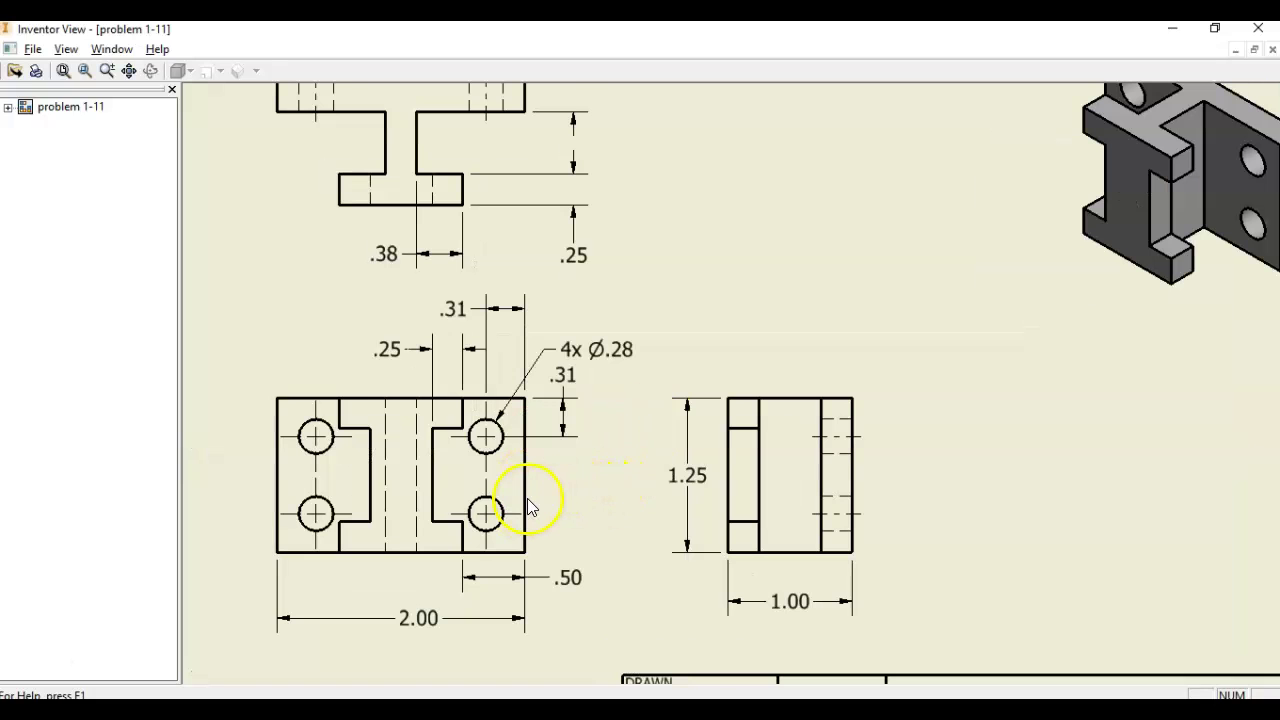
middle_click_drag(486, 405, 614, 363)
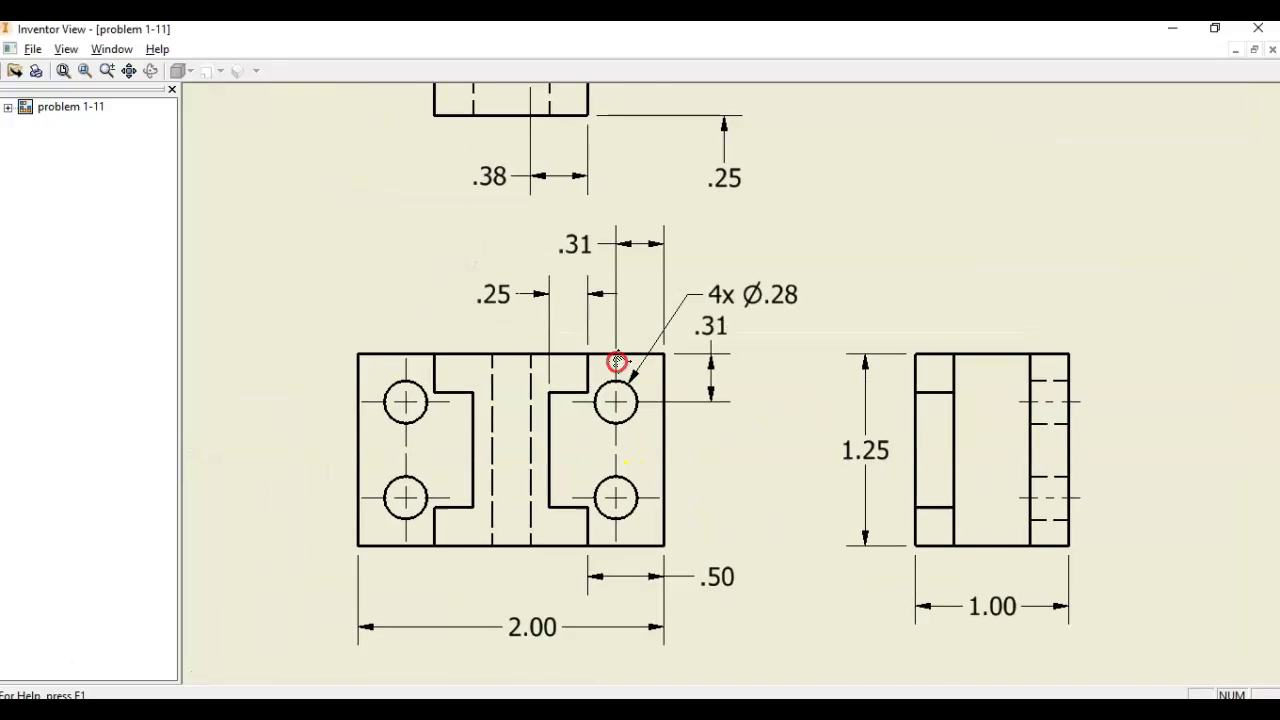
scroll(620, 368, "up", 2)
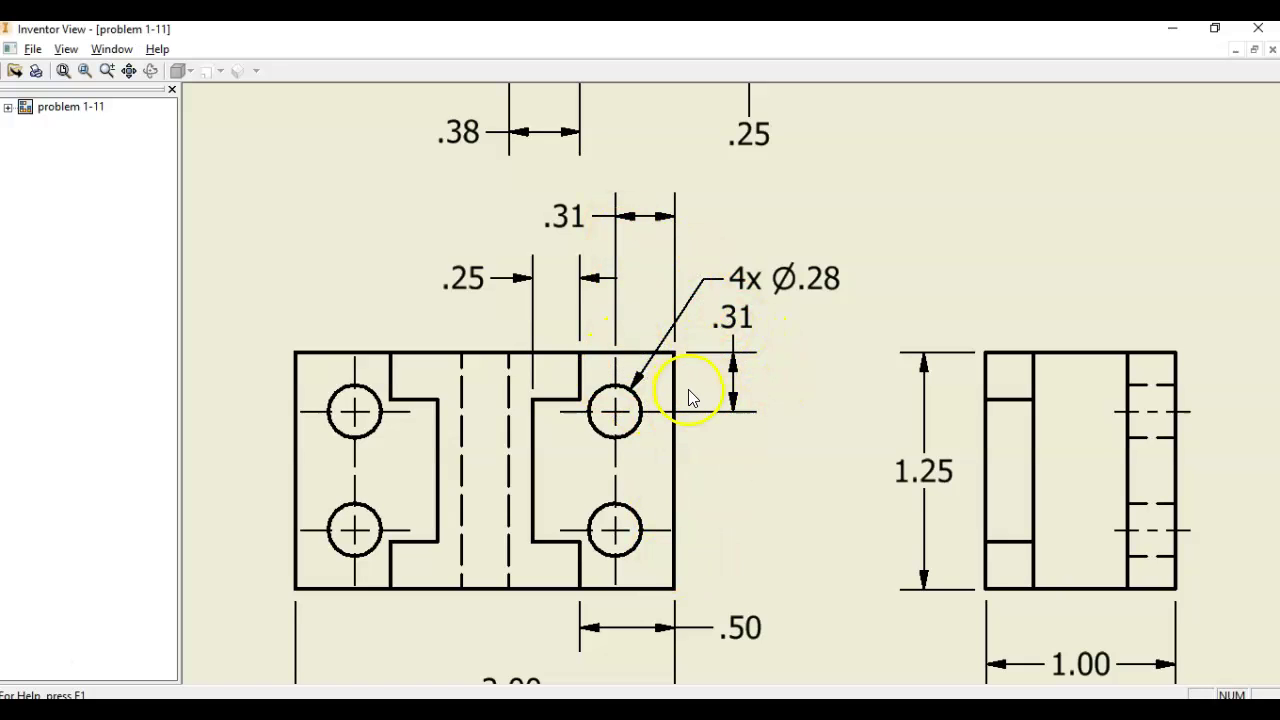
key("alt+Tab")
left_click(734, 86)
scroll(465, 275, "down", 3)
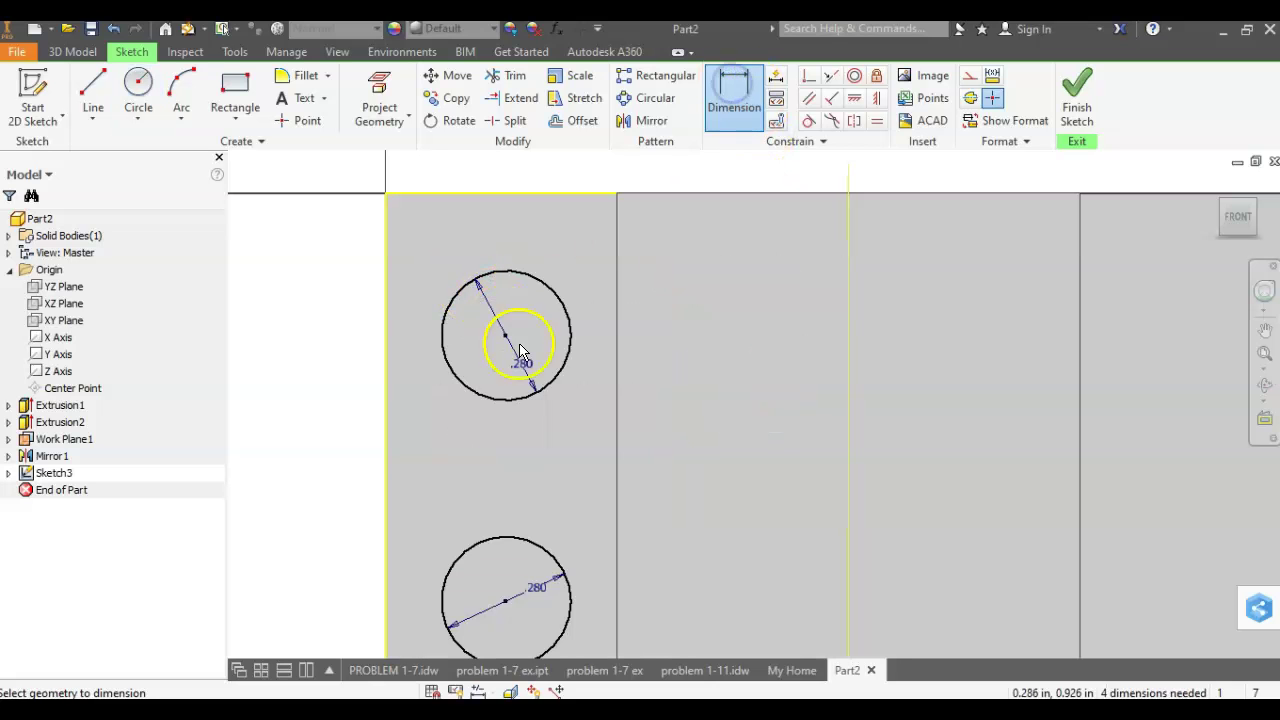
left_click(507, 340)
left_click(489, 194)
left_click(344, 263)
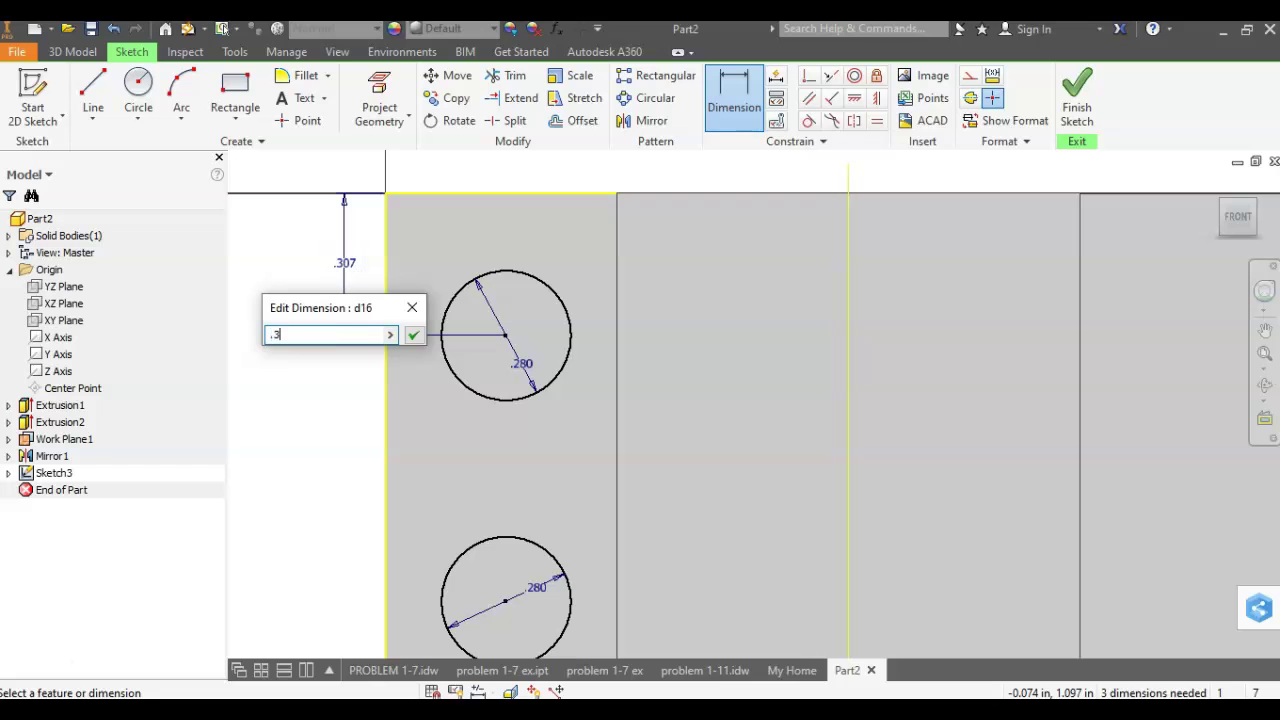
type(".38")
key("Return")
Step: Recheck the drawing and set the upper circle's distance from the top edge to 0.31 in
key("alt+Tab")
key("alt+Tab")
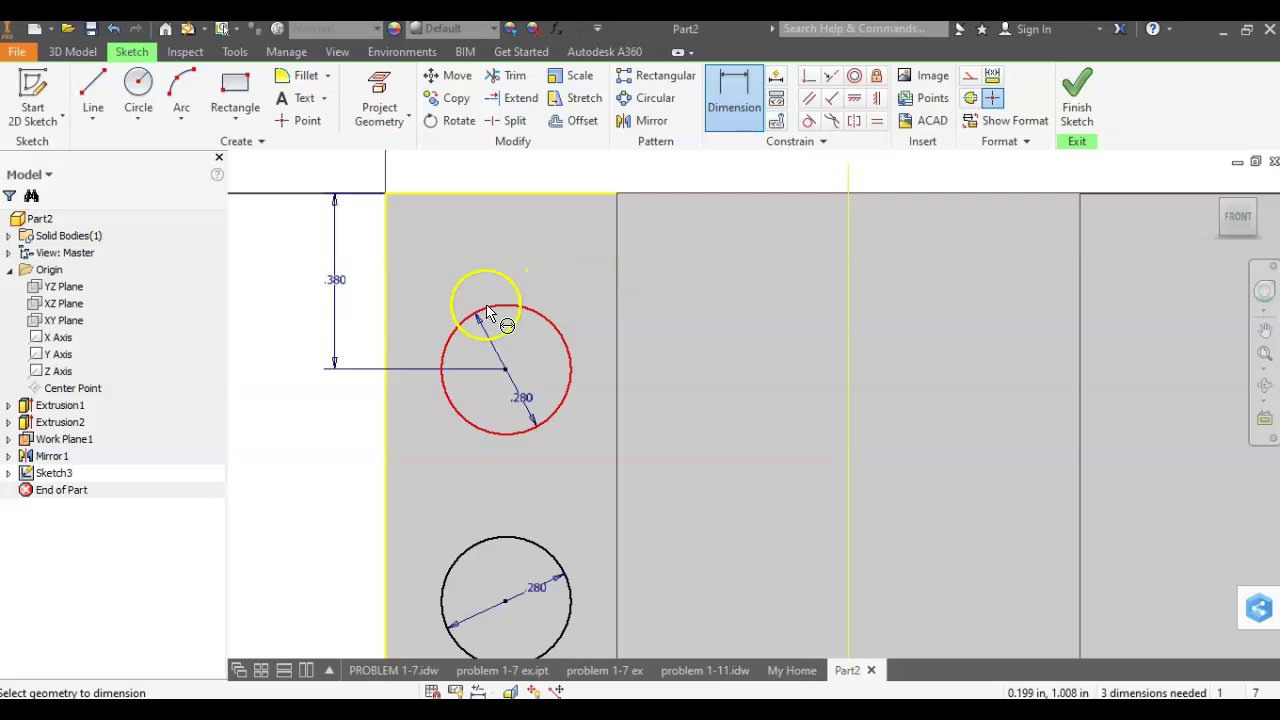
double_click(341, 280)
double_click(286, 342)
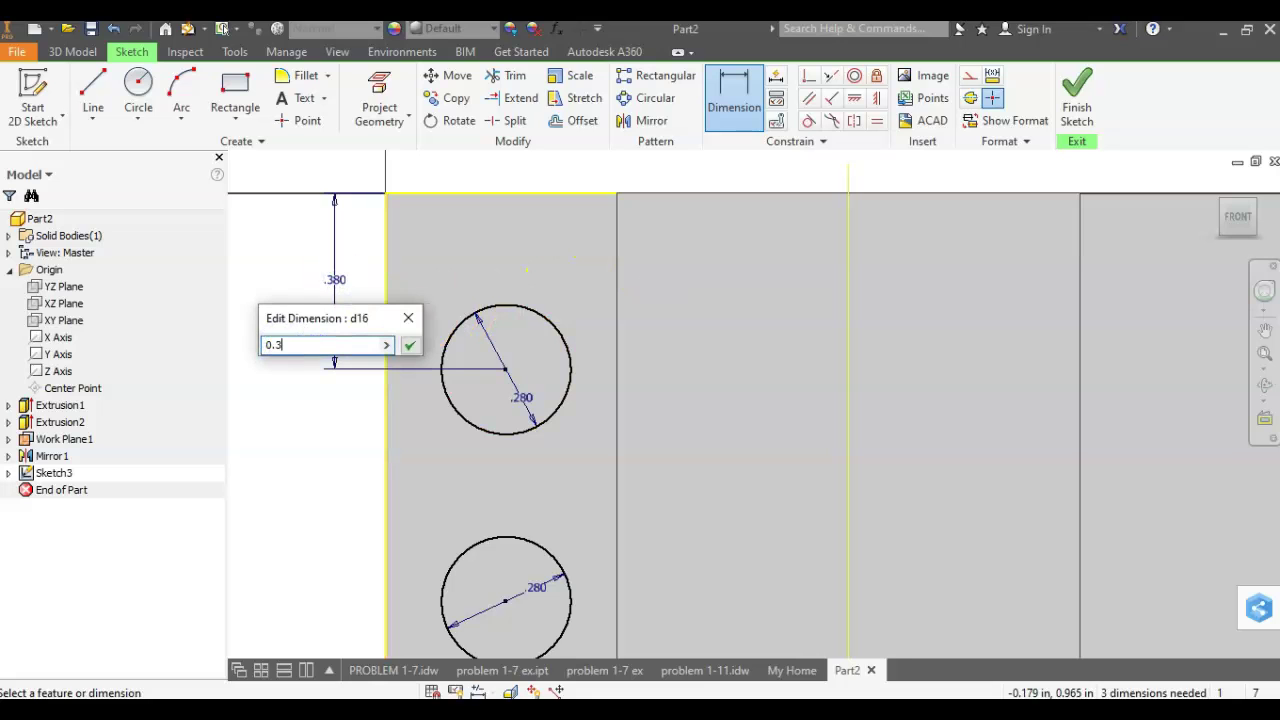
type("1")
key("Return")
Step: Dimension the upper circle's centre 0.31 in from the flange's left edge
middle_click_drag(499, 348, 510, 415)
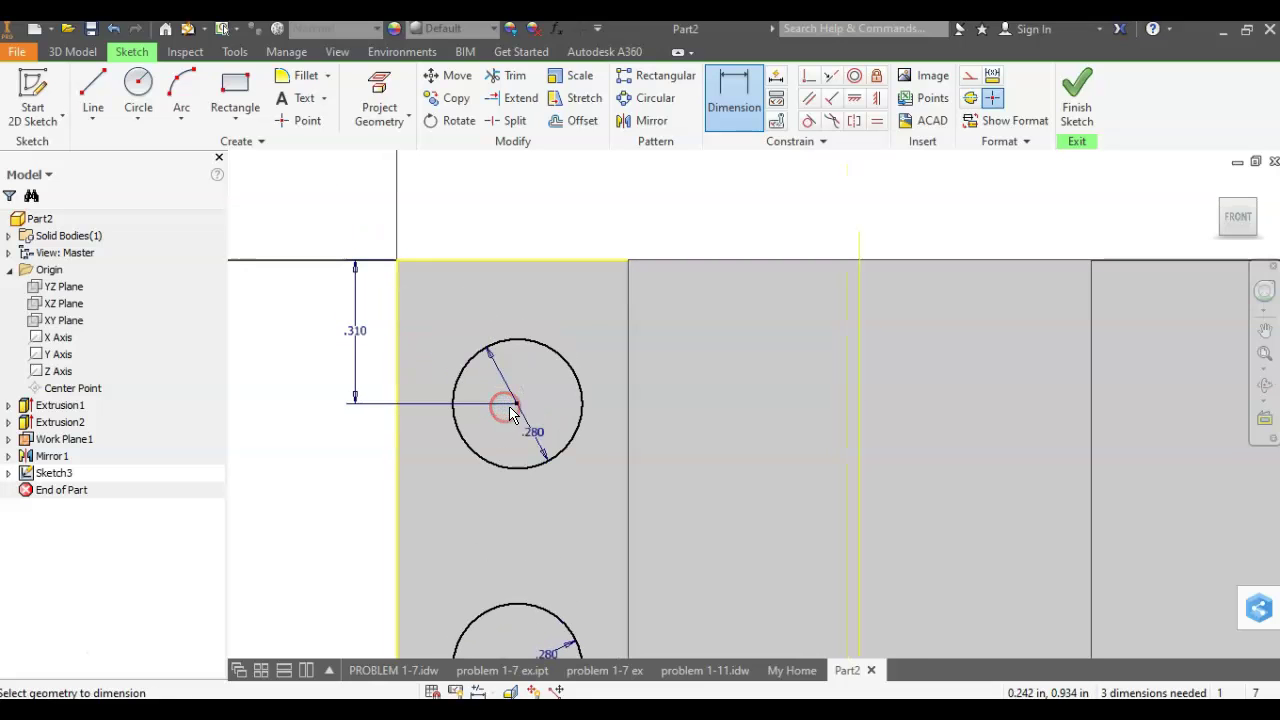
left_click(517, 405)
left_click(405, 441)
left_click(452, 220)
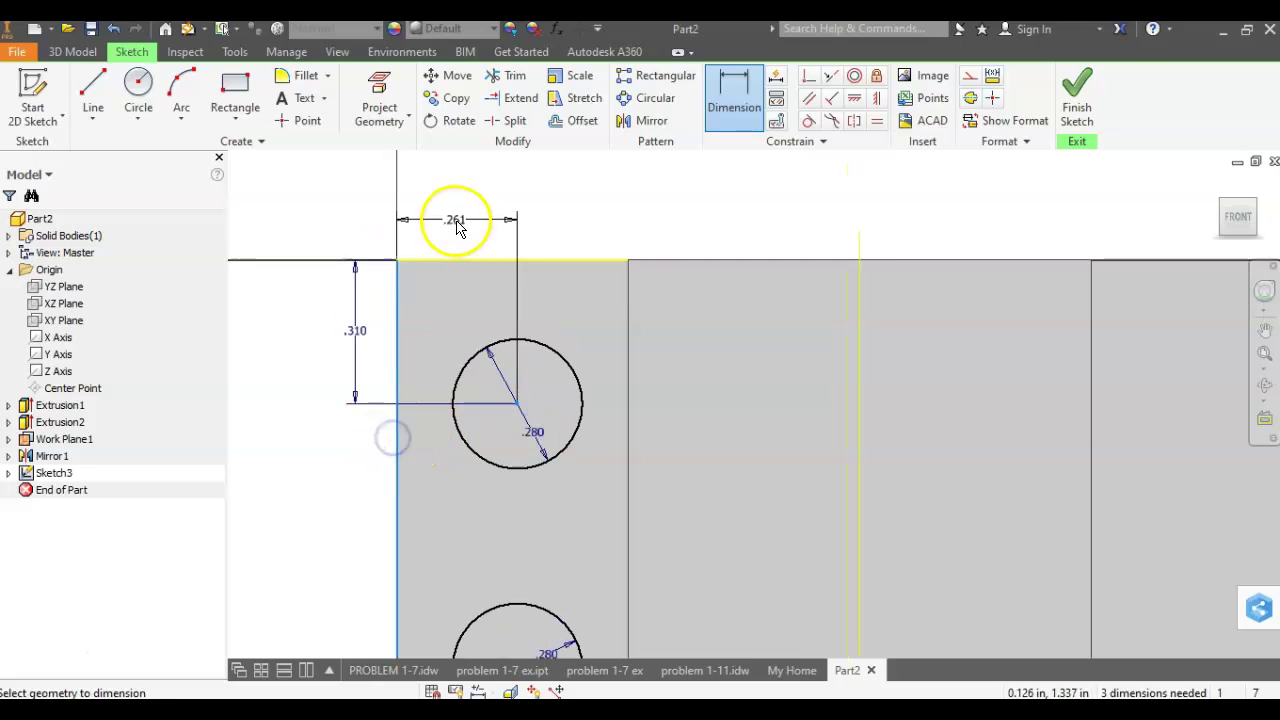
type(".31")
key("Return")
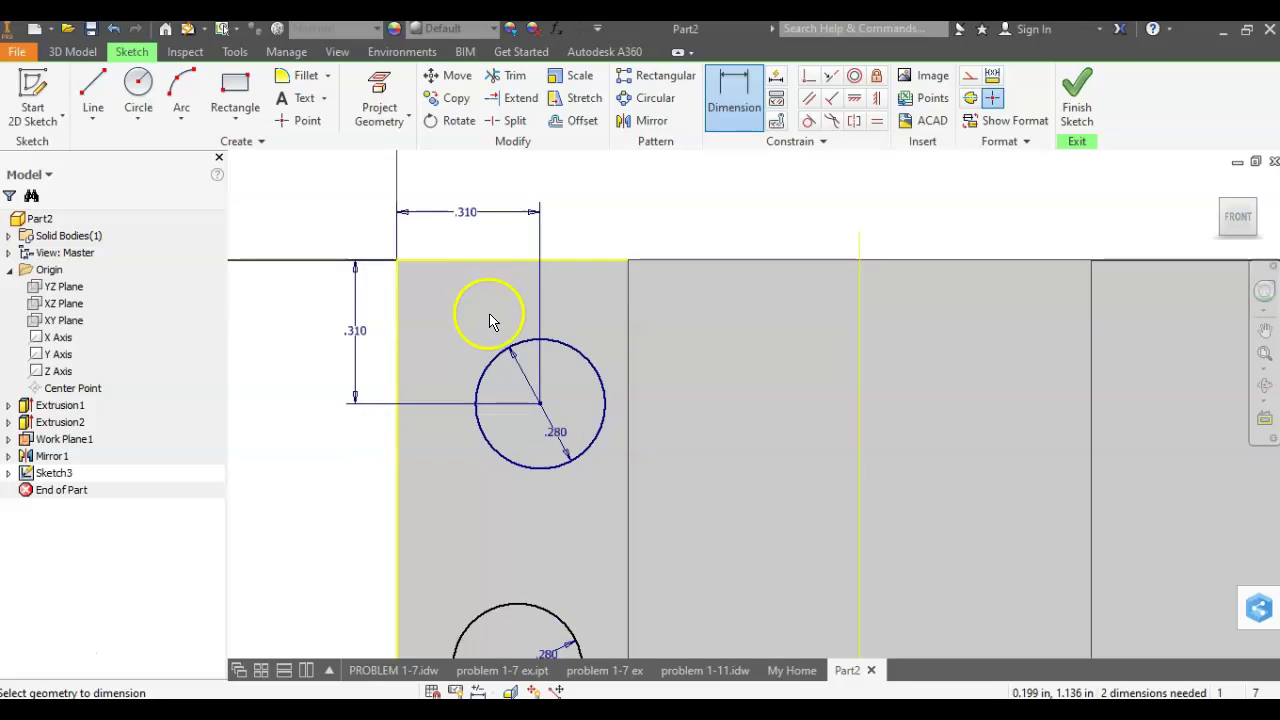
Step: Dimension the lower circle's centre 0.31 in above the flange's bottom edge
scroll(457, 286, "down", 2)
left_click(517, 497)
left_click(507, 597)
left_click(512, 570)
type(".31")
key("Return")
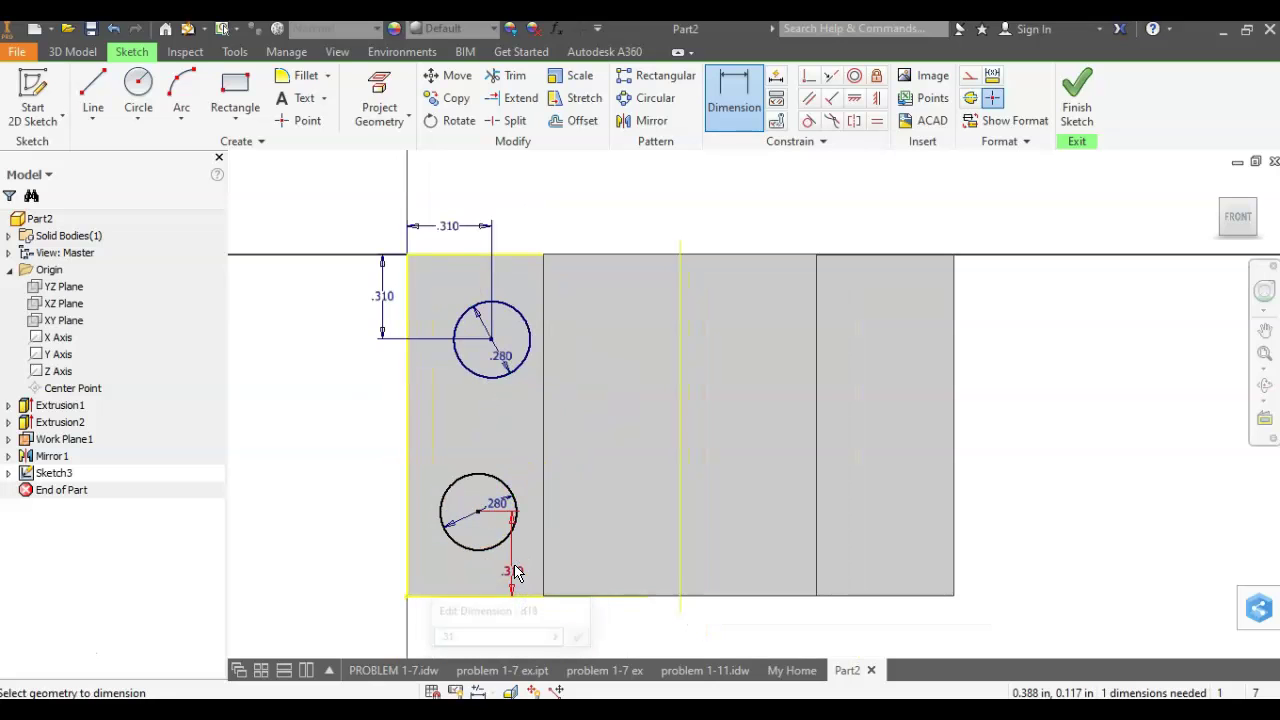
Step: Dimension the lower circle's centre 0.31 in from the flange's left edge
left_click(480, 516)
left_click(406, 497)
left_click(447, 620)
type(".3")
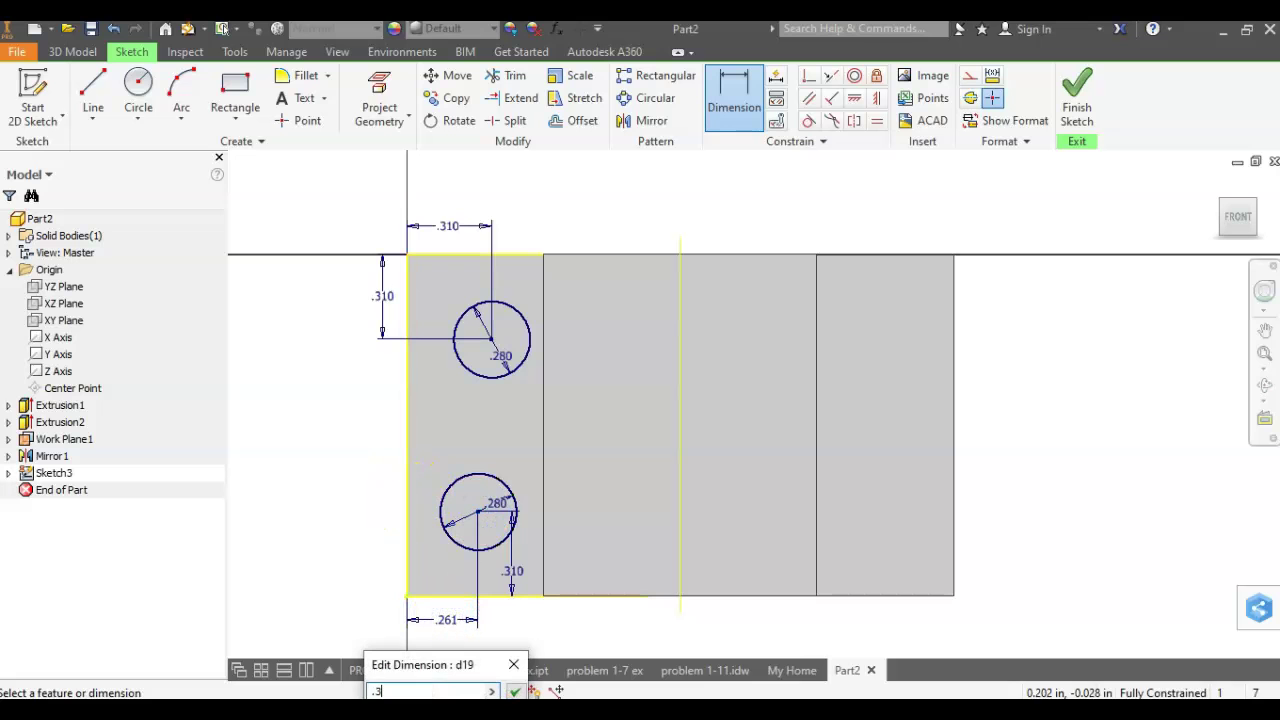
type("1")
key("Return")
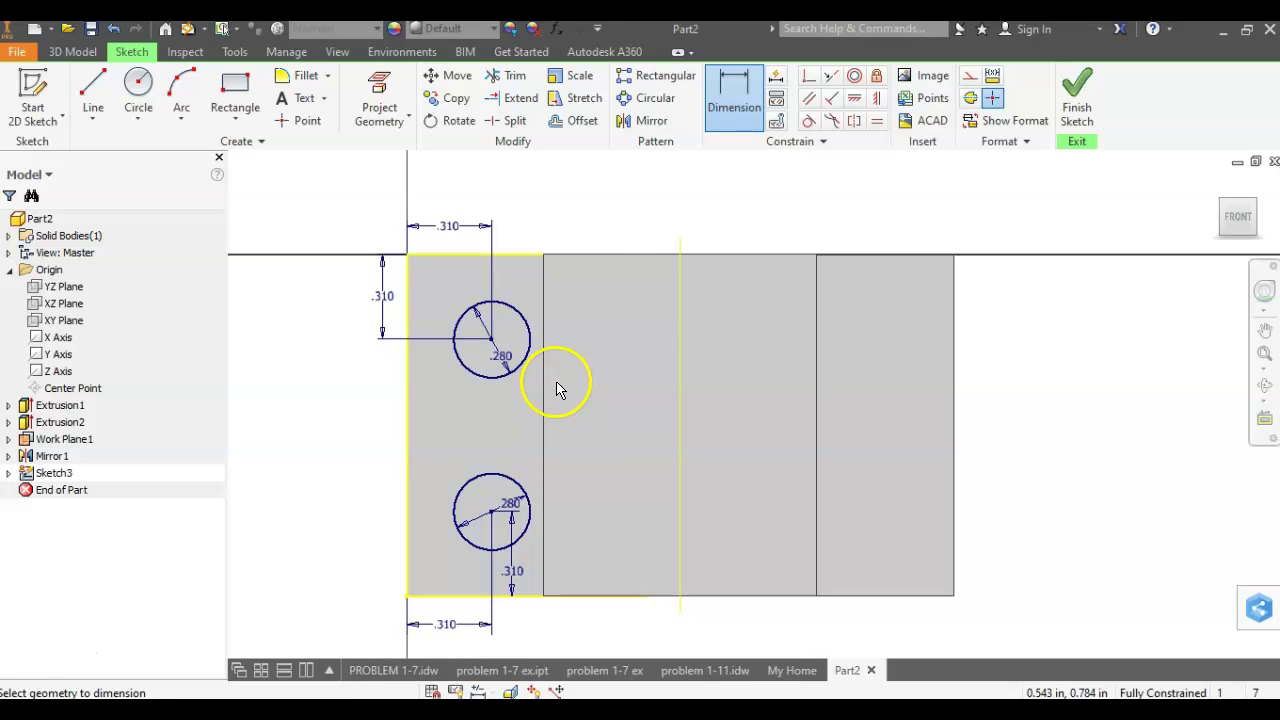
Step: Finish the sketch and cut both circles through the rear flange with an Extrude cut, extents All
left_click(1076, 100)
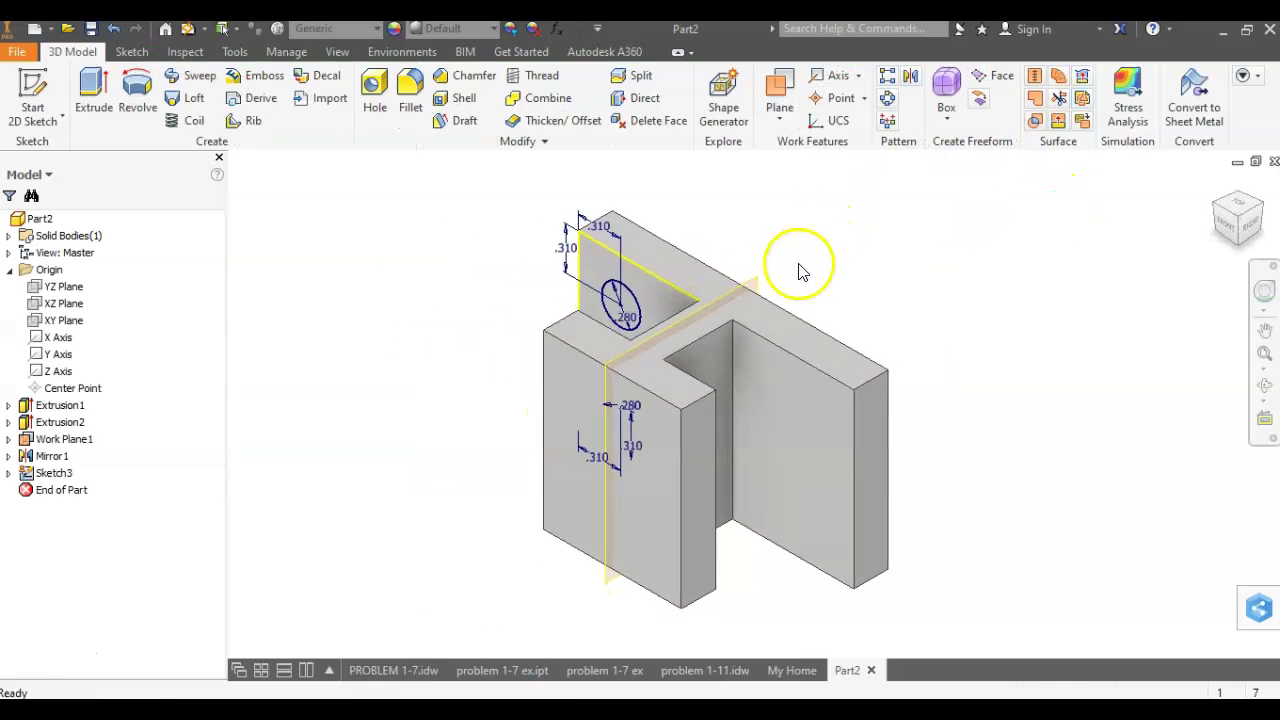
left_click(1217, 208)
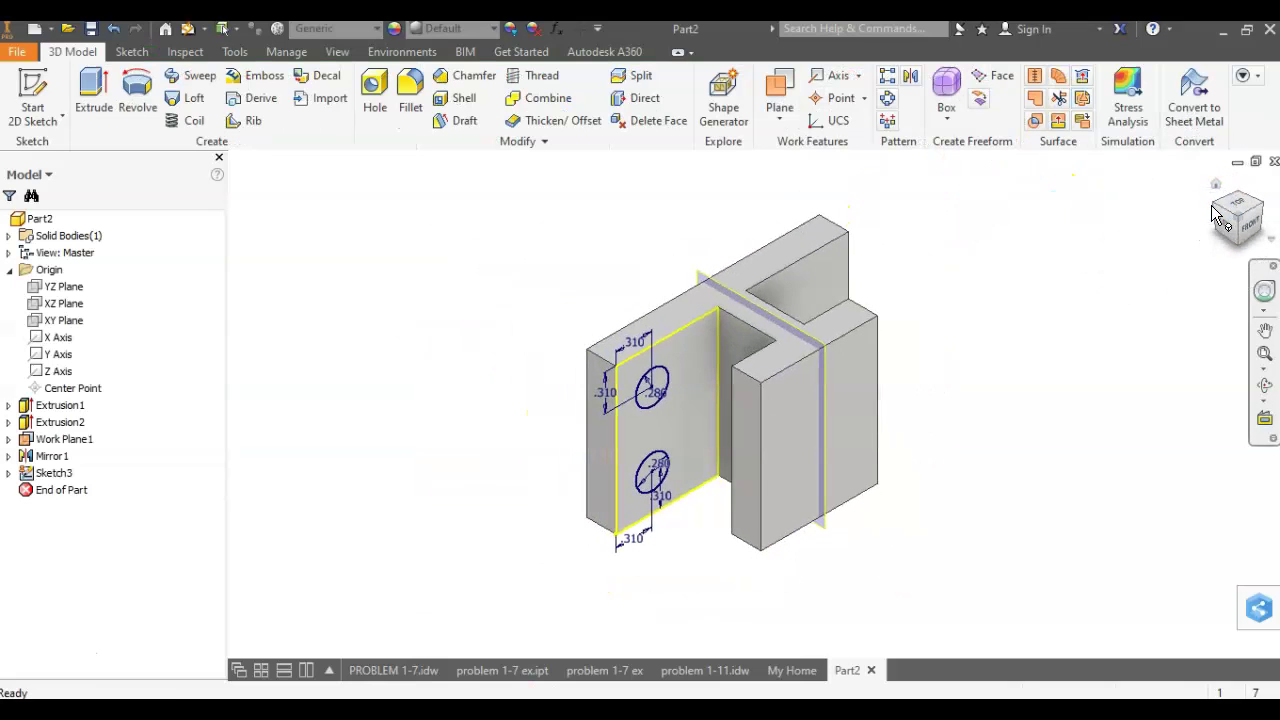
scroll(742, 471, "down", 3)
left_click(86, 86)
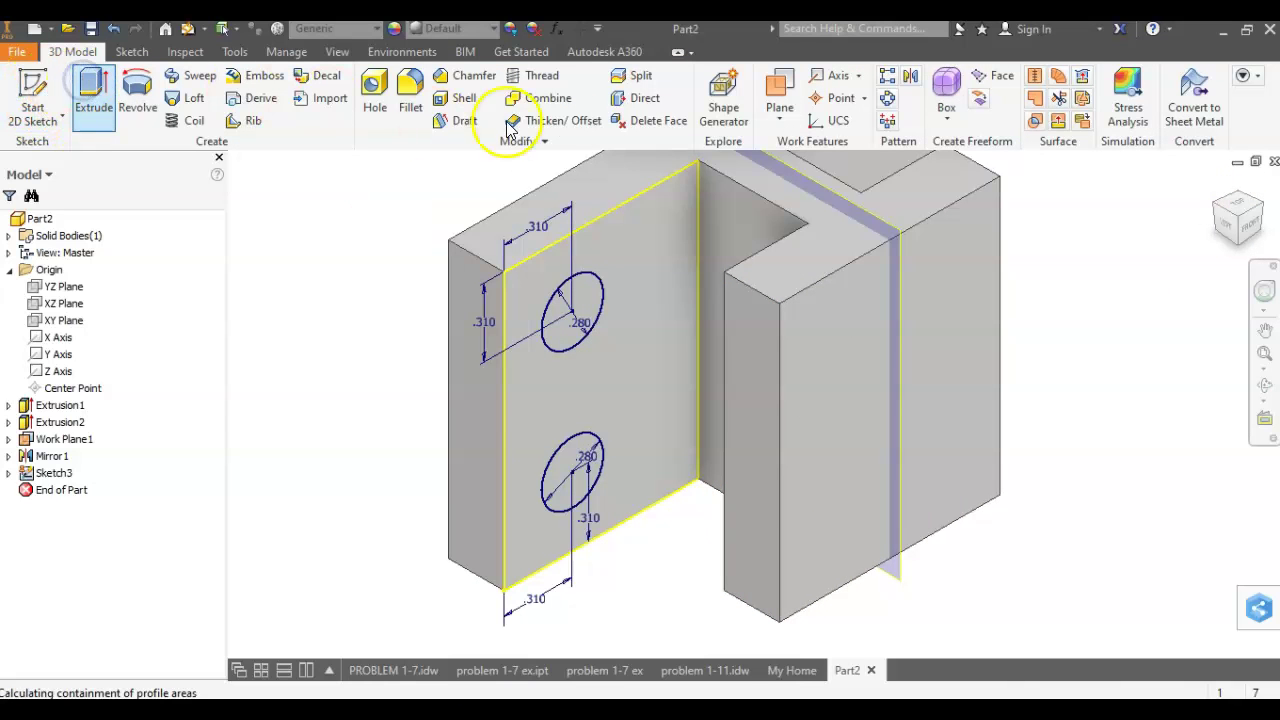
left_click(578, 308)
left_click(583, 459)
left_click(370, 265)
left_click(455, 239)
left_click(428, 298)
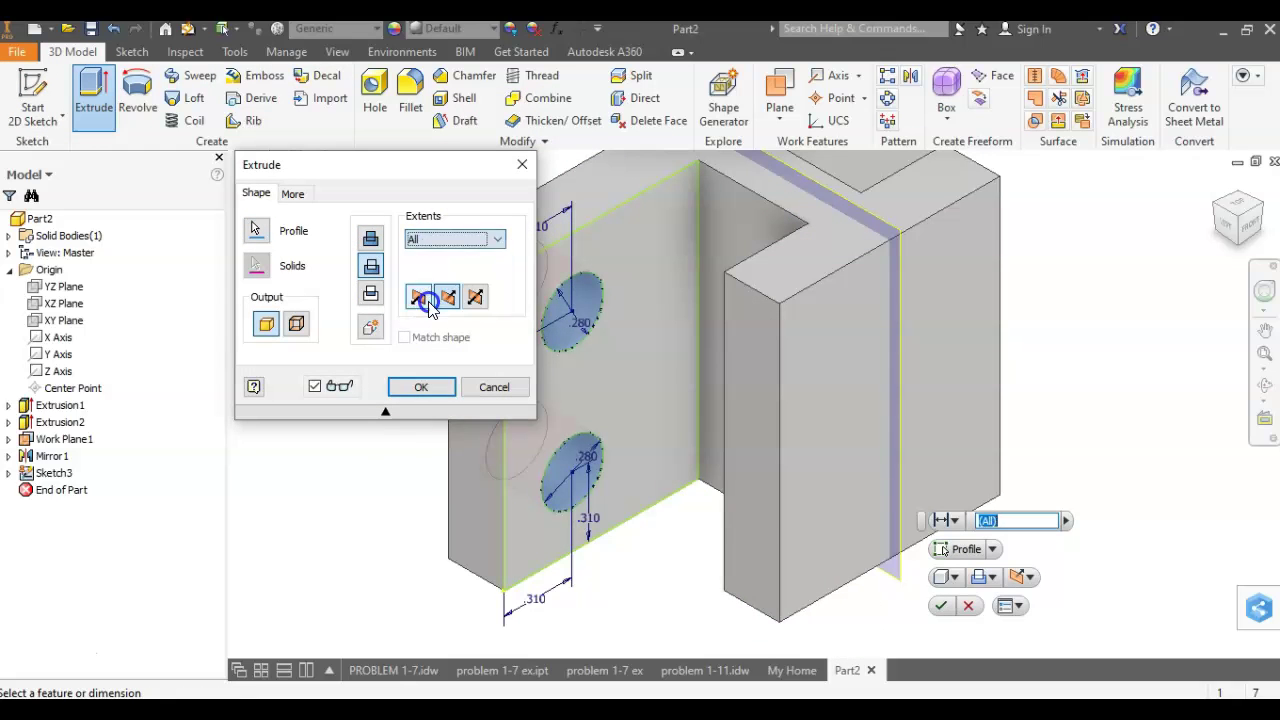
left_click(424, 389)
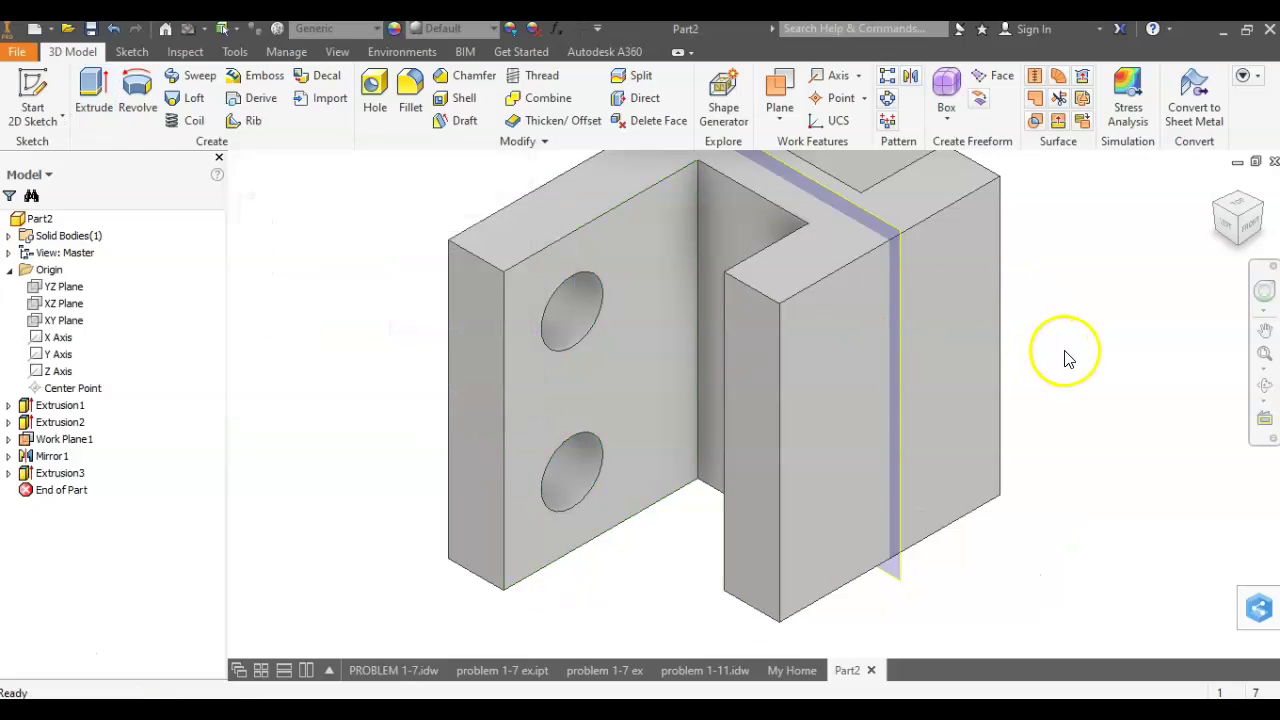
Step: Mirror the two-hole cut about the mid-block work plane onto the opposite side of the rear flange
scroll(1065, 358, "down", 5)
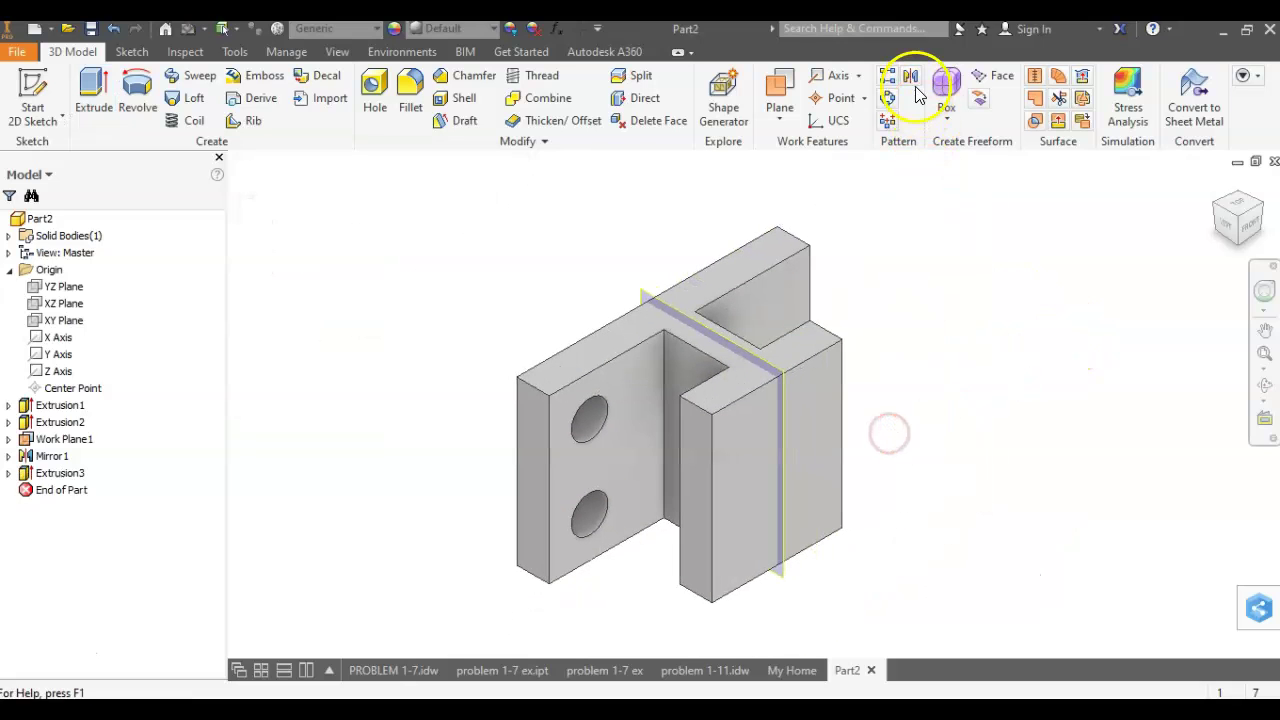
left_click(913, 82)
left_click(593, 418)
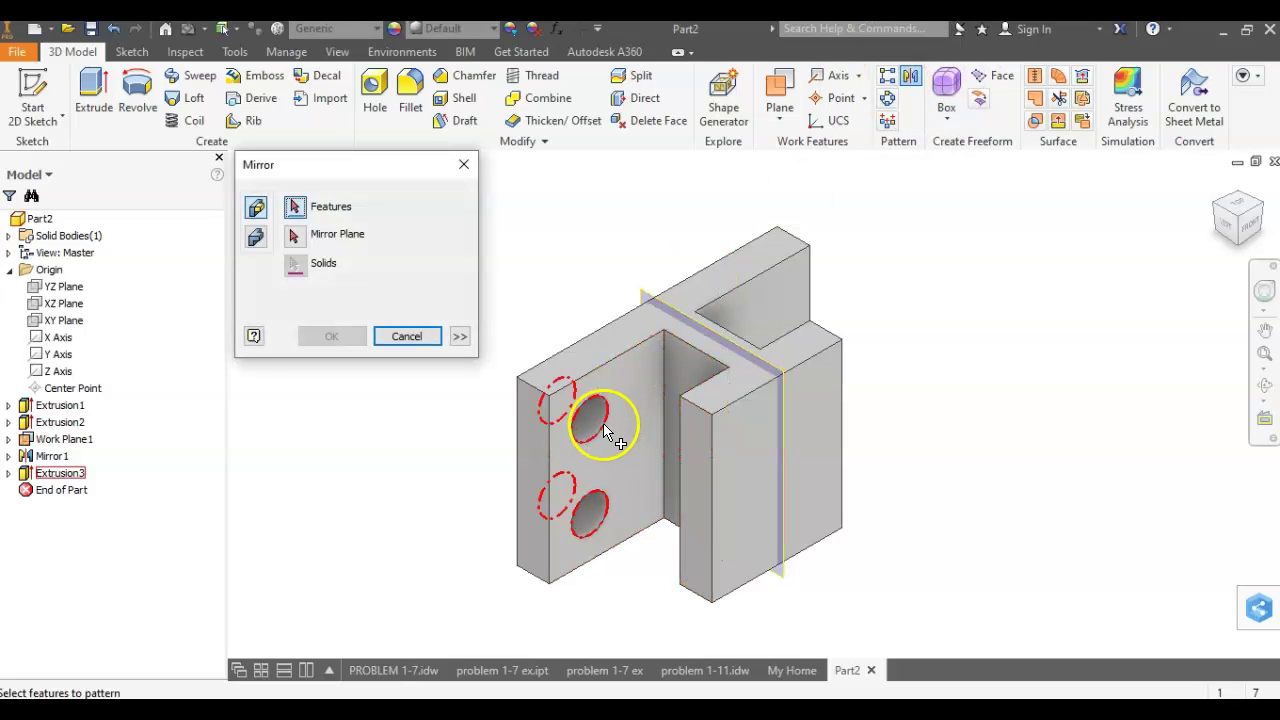
left_click(294, 234)
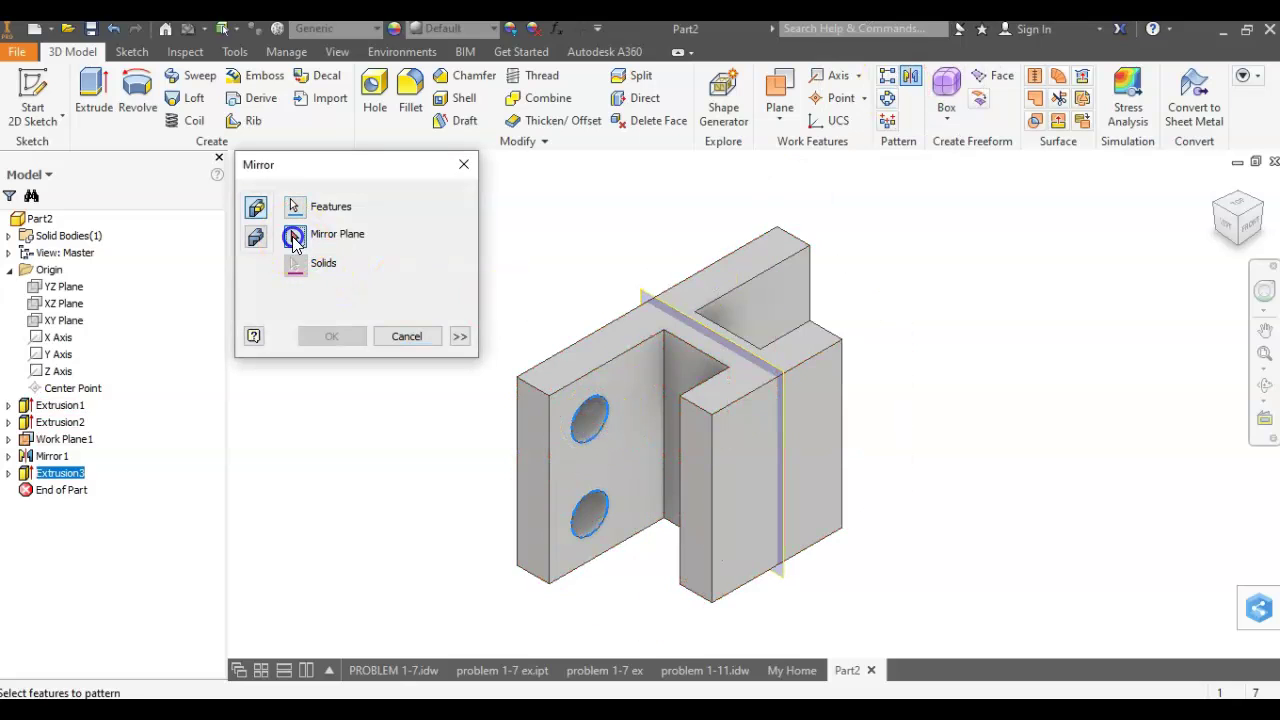
left_click(642, 296)
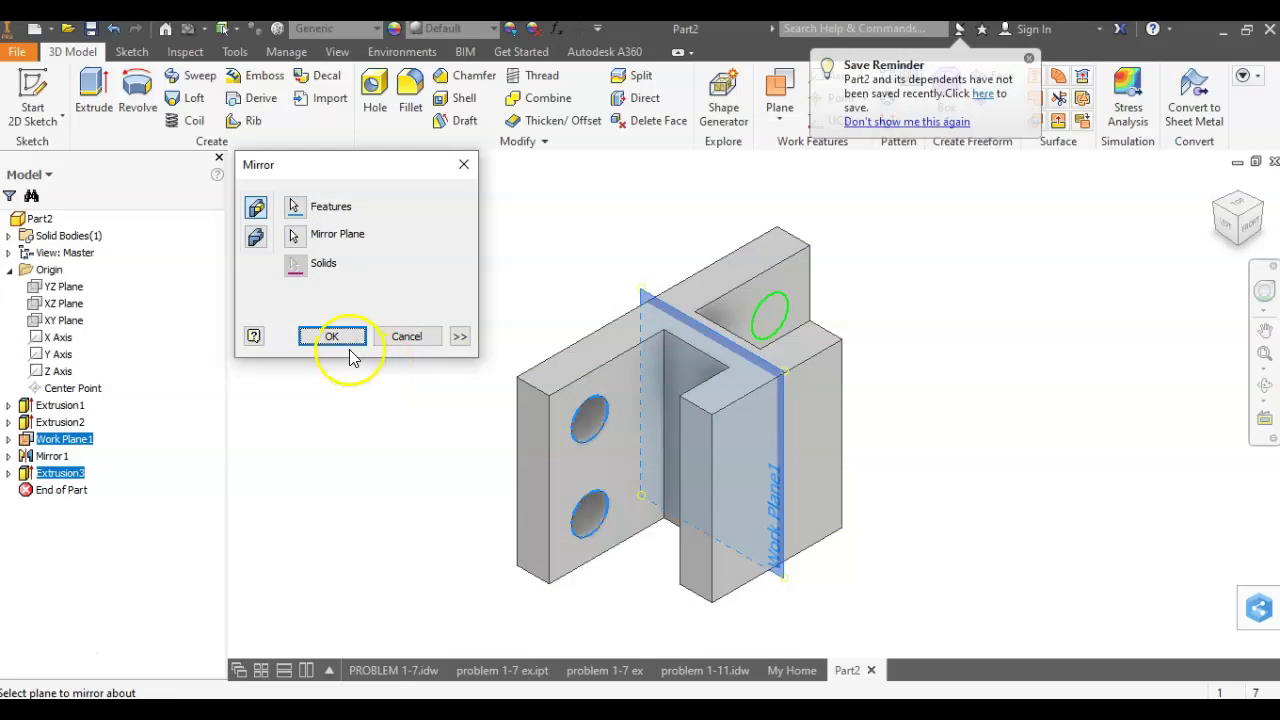
left_click(335, 336)
left_click(1266, 210)
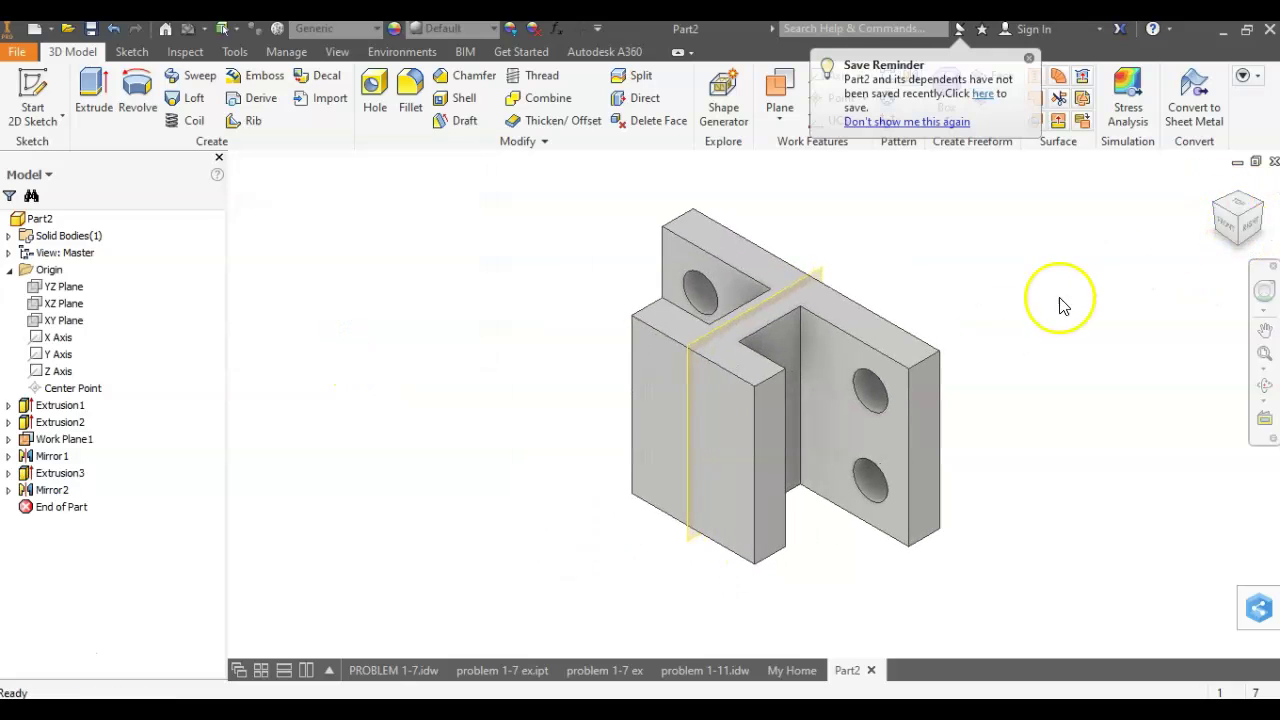
Step: Consult the front view of the problem 1-11 drawing in Inventor View and start a new sketch on the part's front face
key("alt+Tab")
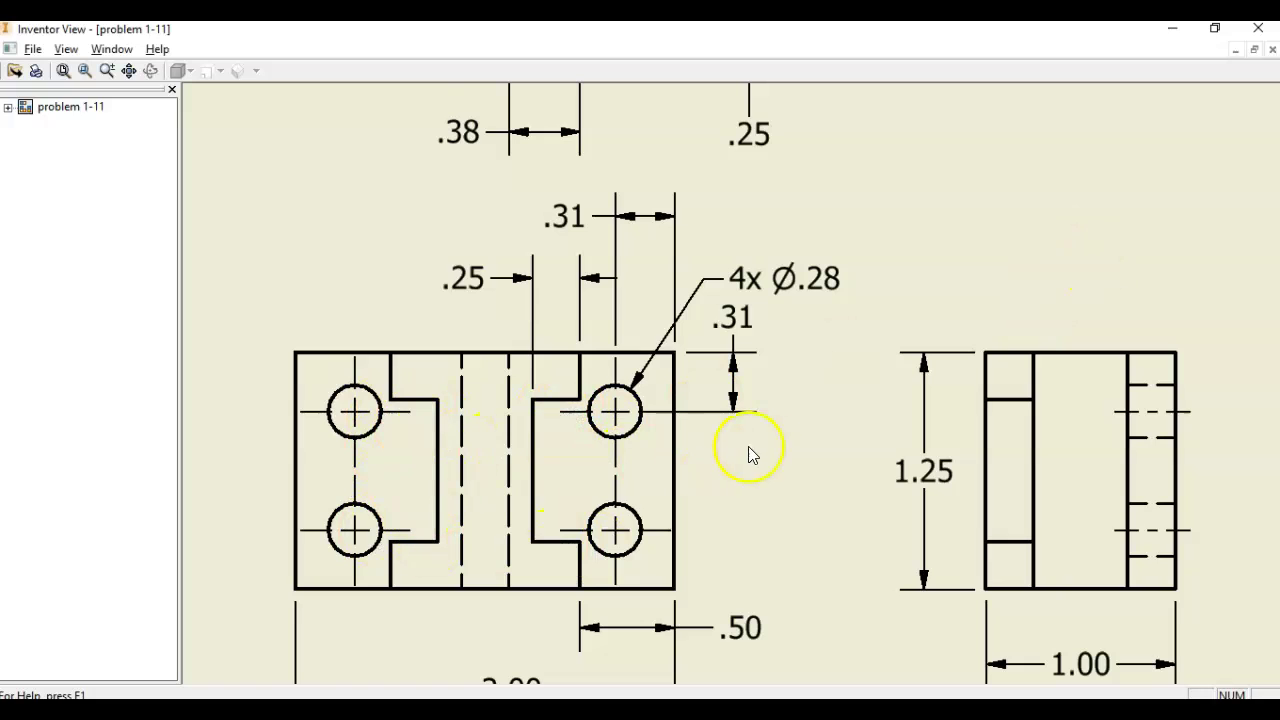
scroll(740, 452, "down", 4)
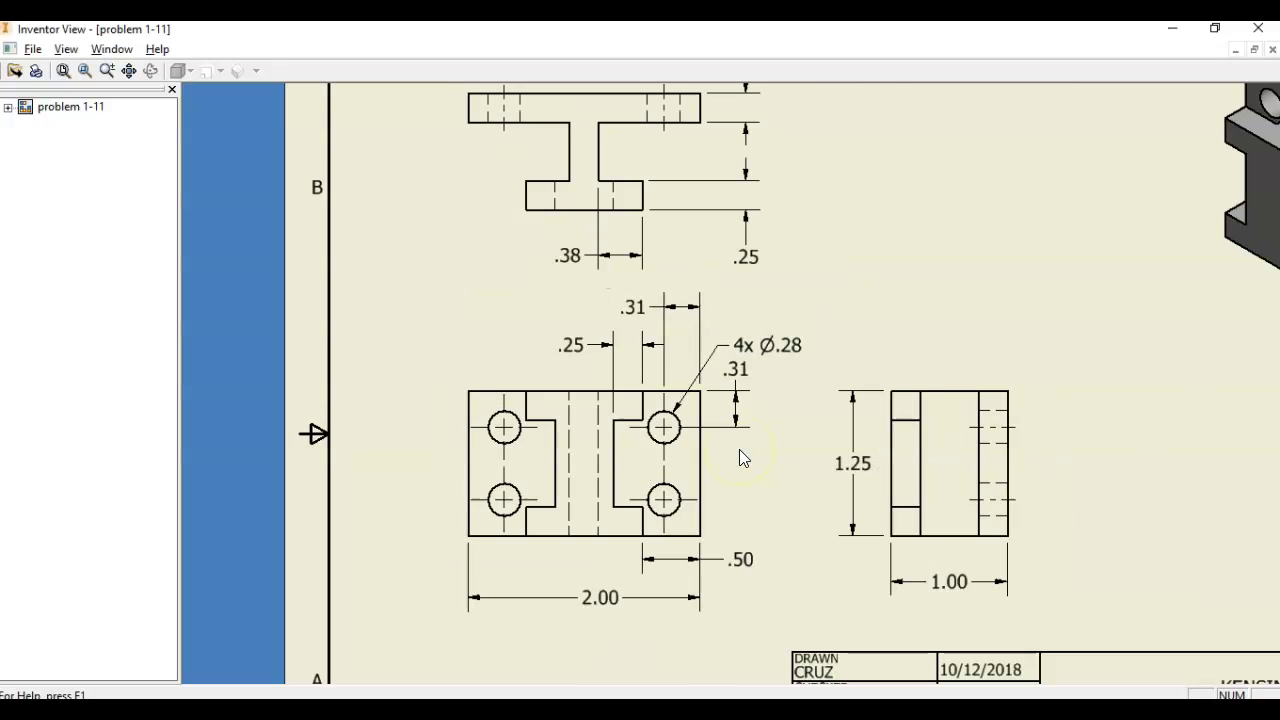
scroll(740, 452, "up", 1)
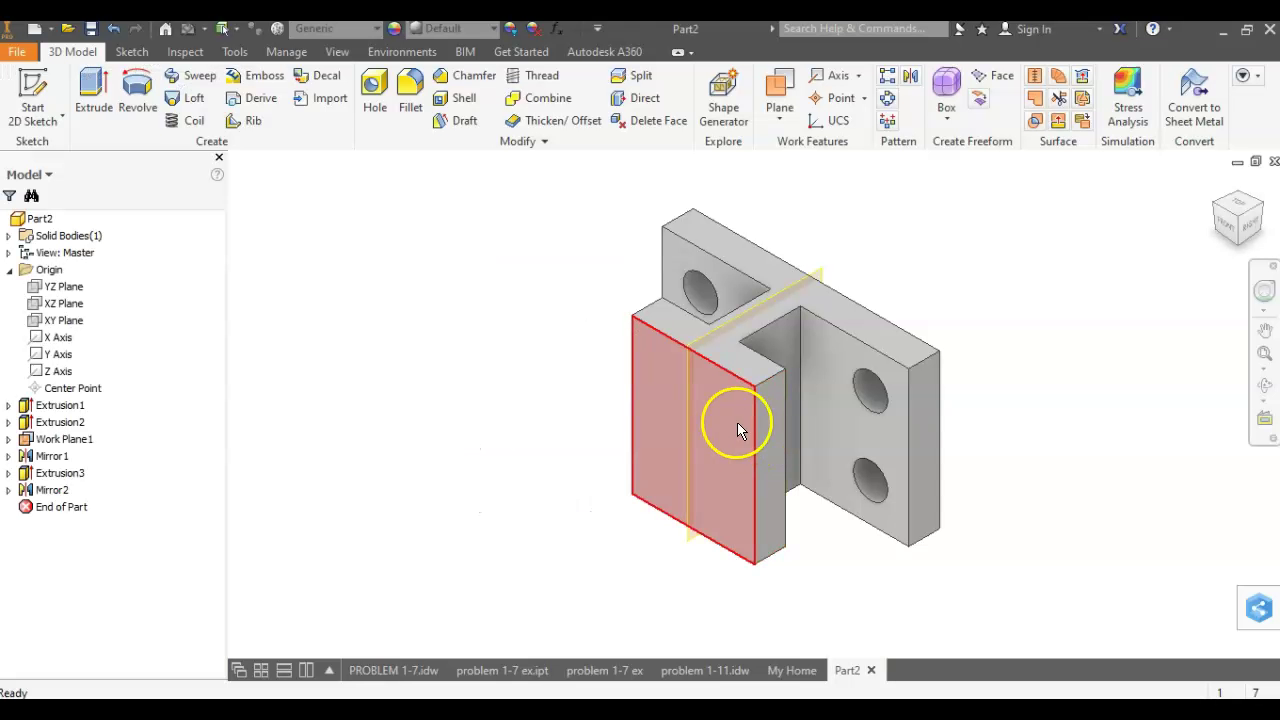
right_click(737, 425)
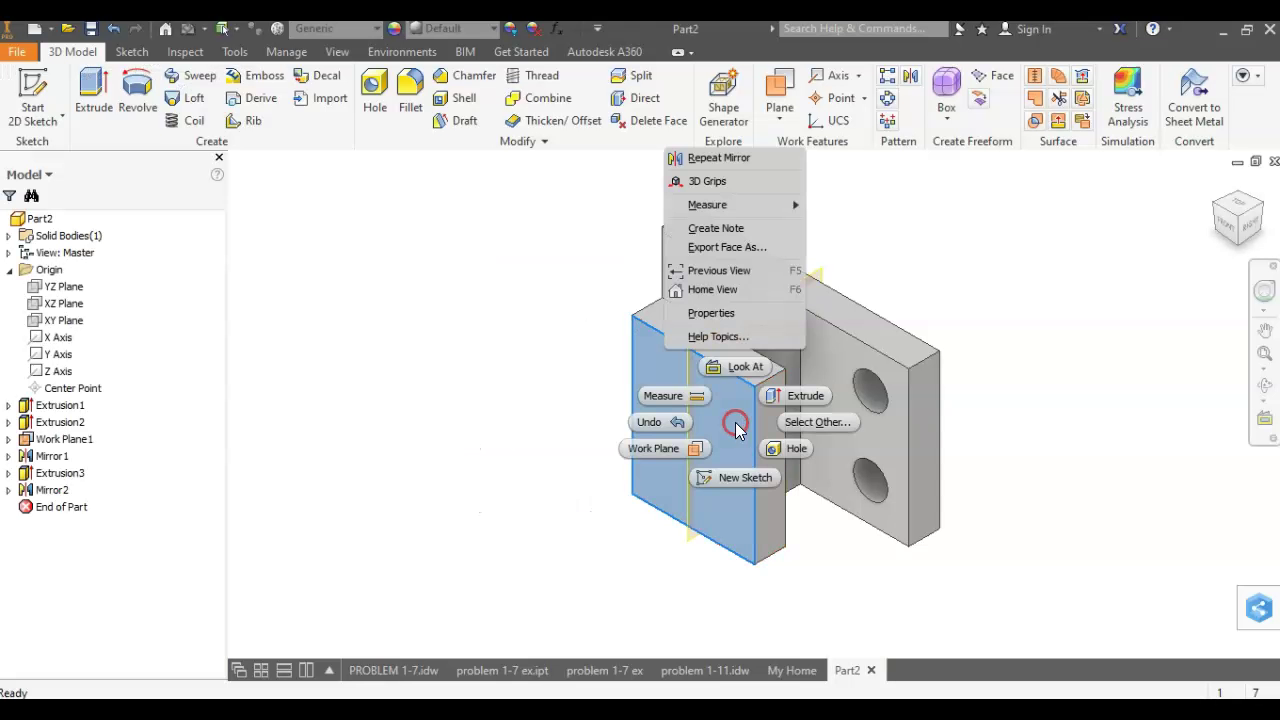
left_click(741, 476)
middle_click_drag(800, 237, 449, 345)
left_click(378, 85)
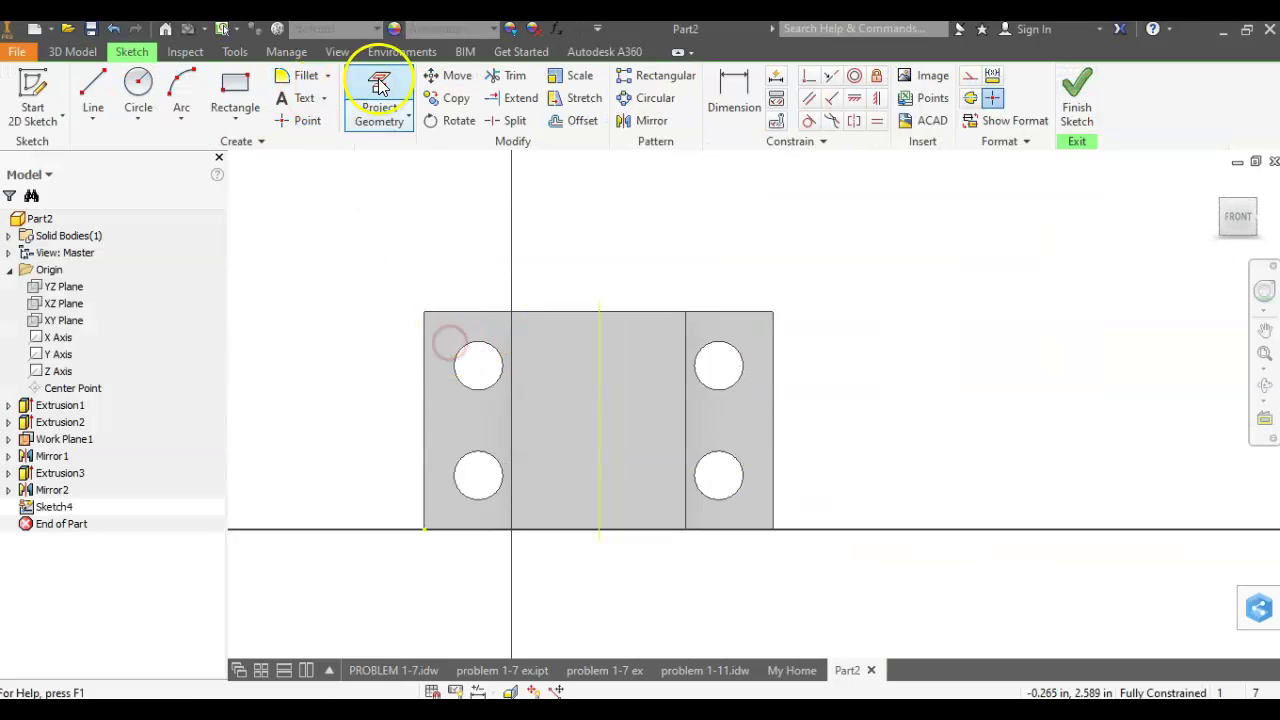
left_click(577, 372)
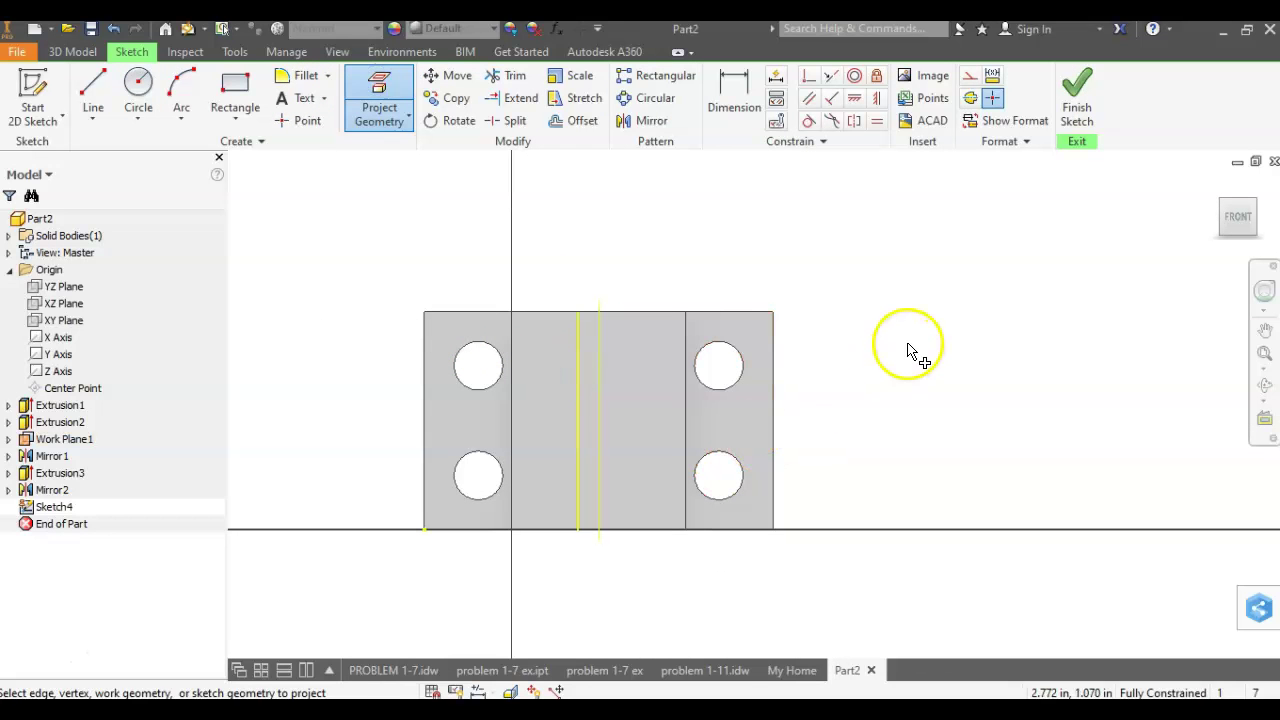
key("ctrl+z")
Step: Project the outline of the central front face into the sketch
left_click(403, 94)
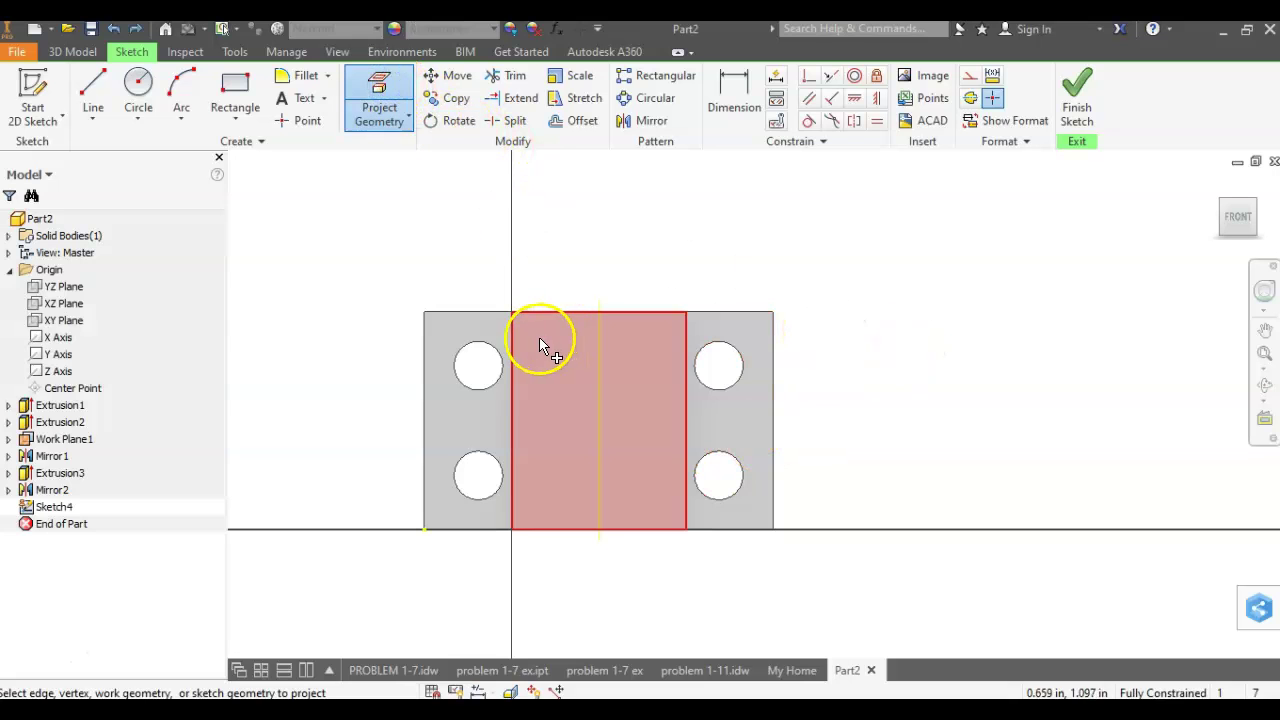
left_click(540, 345)
scroll(543, 250, "up", 3)
middle_click_drag(543, 217, 553, 110)
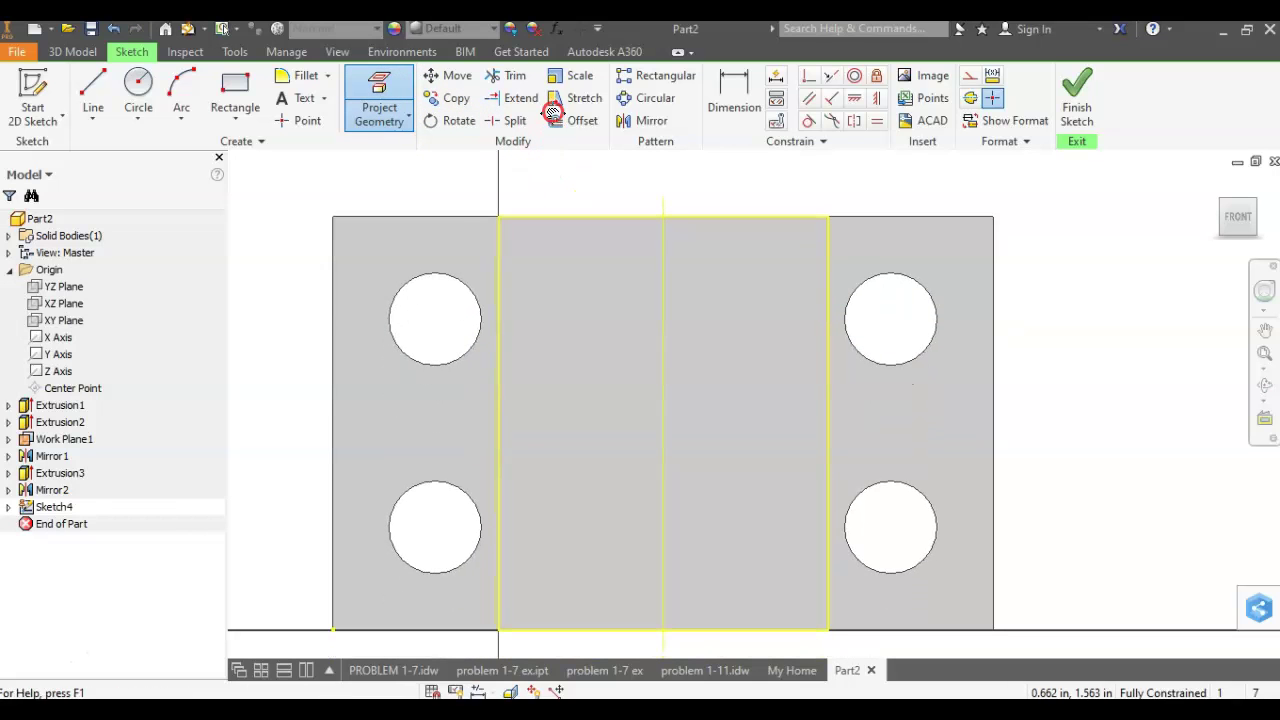
Step: Draw a vertical rectangle inside the projected front face, with one long side on the face's left edge
left_click(232, 92)
left_click(500, 303)
left_click(580, 545)
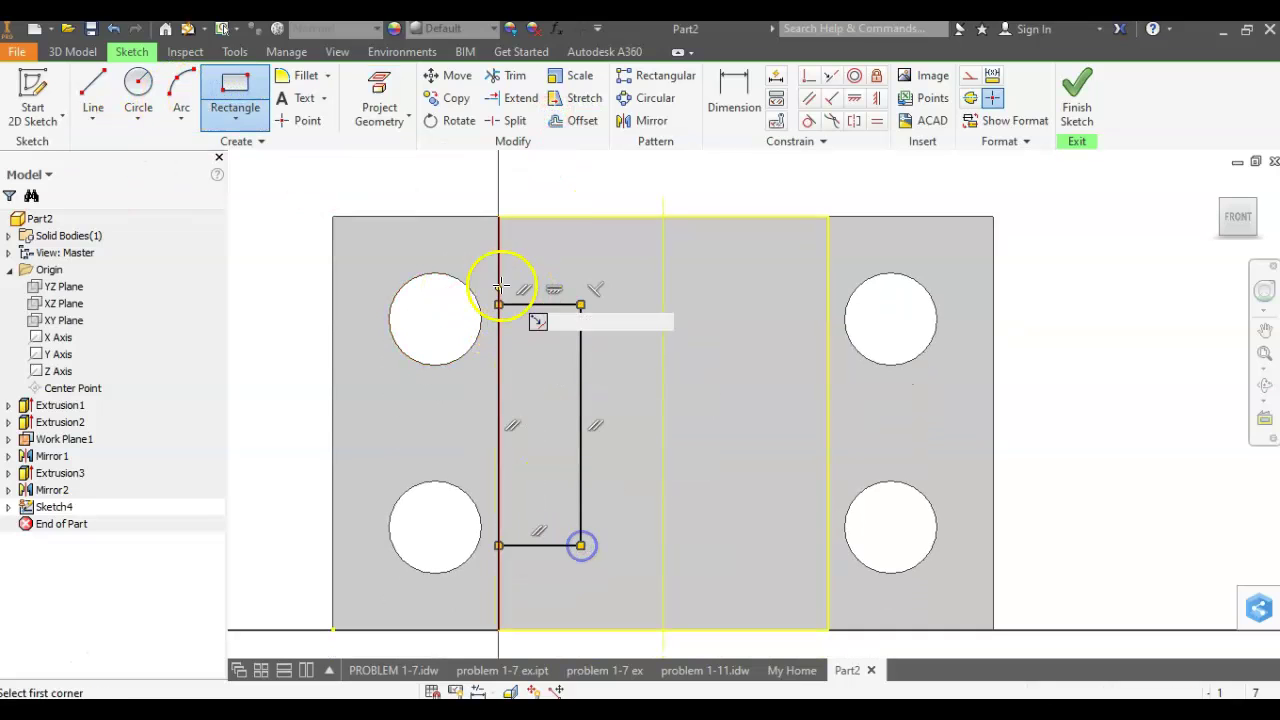
Step: Dimension the gap between the rectangle's upper side and the top edge of the face at .25 in
left_click(728, 100)
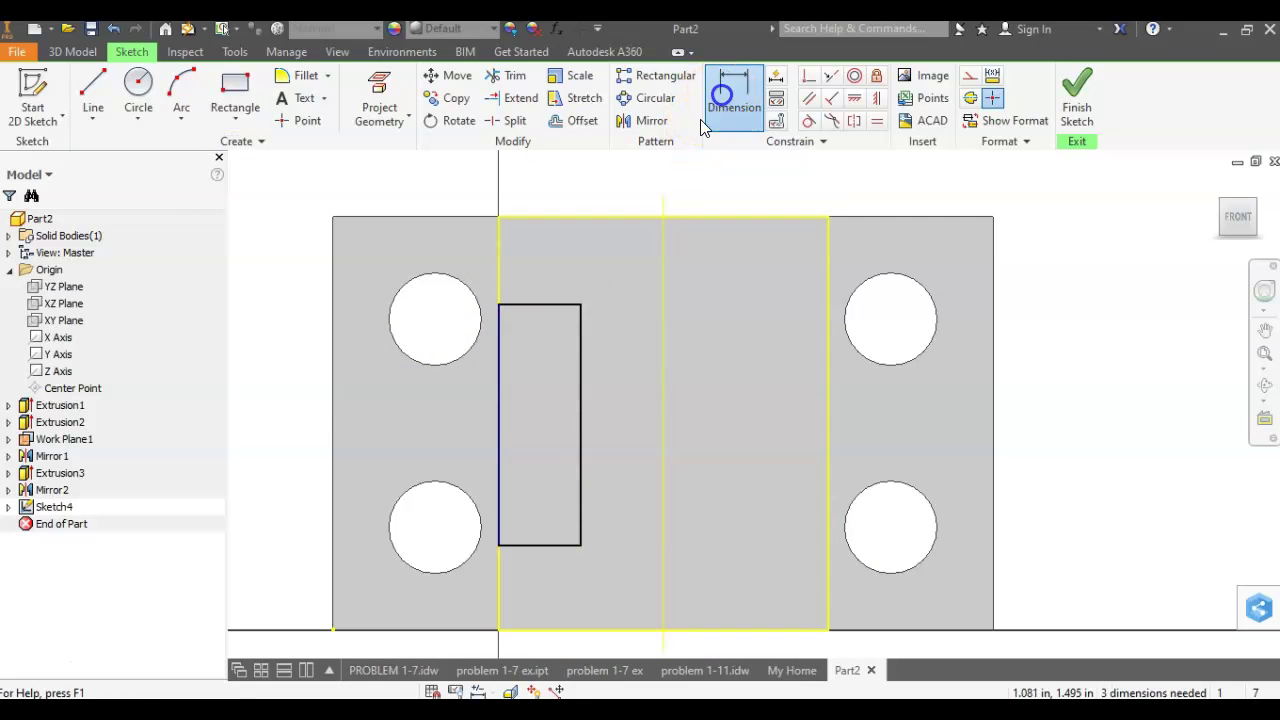
left_click(556, 307)
left_click(551, 216)
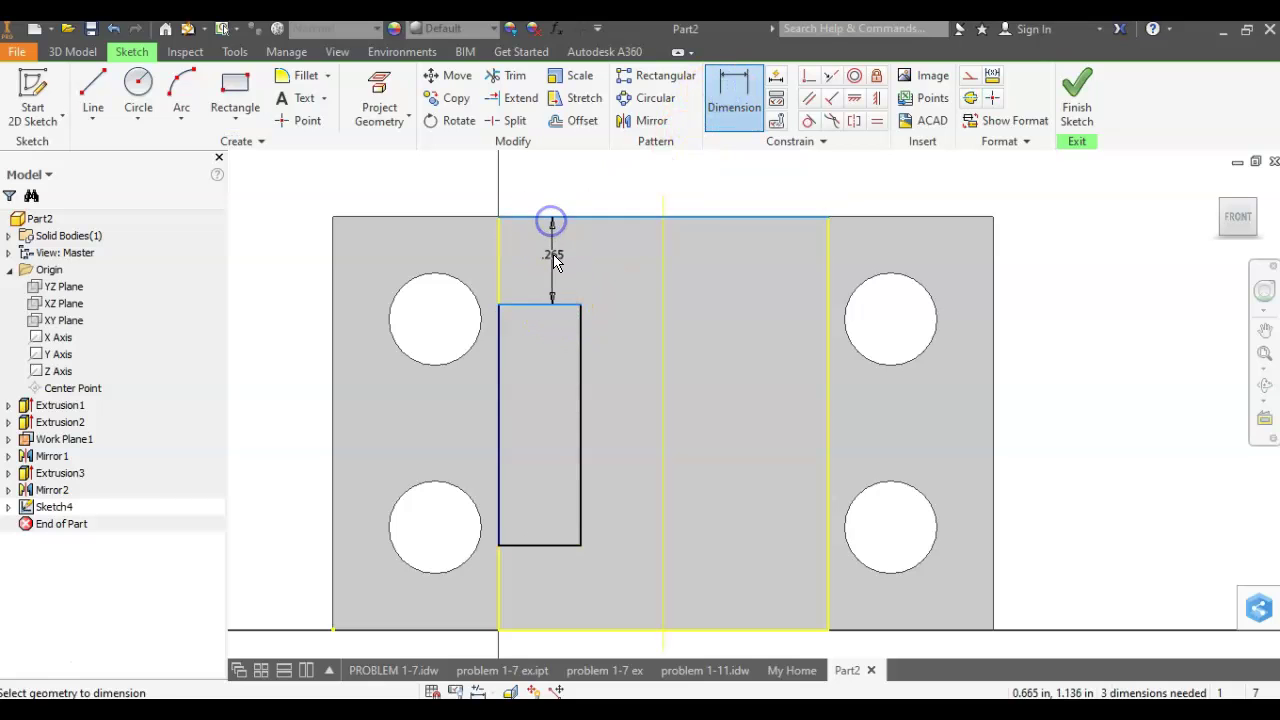
left_click(553, 256)
type(".25")
key("Return")
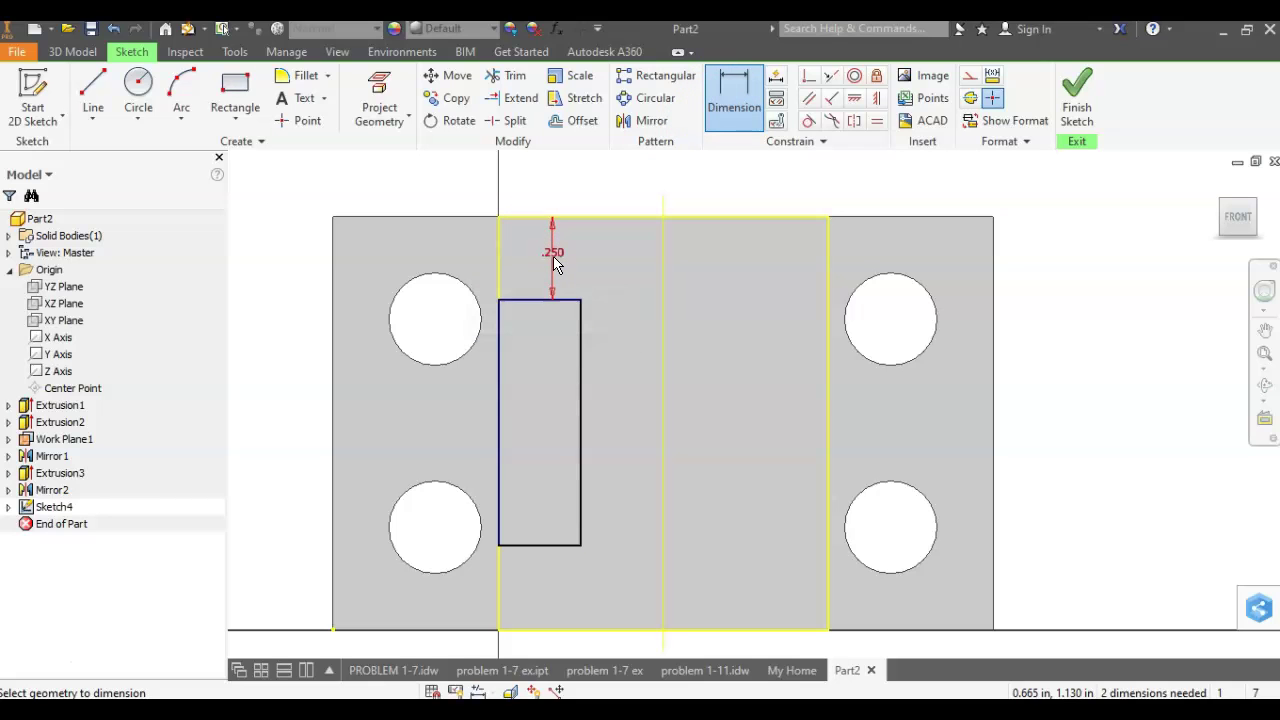
Step: Check the notch dimensions on the problem 1-11 drawing in Inventor View and dimension the rectangle's width at .250 in
key("alt+Tab")
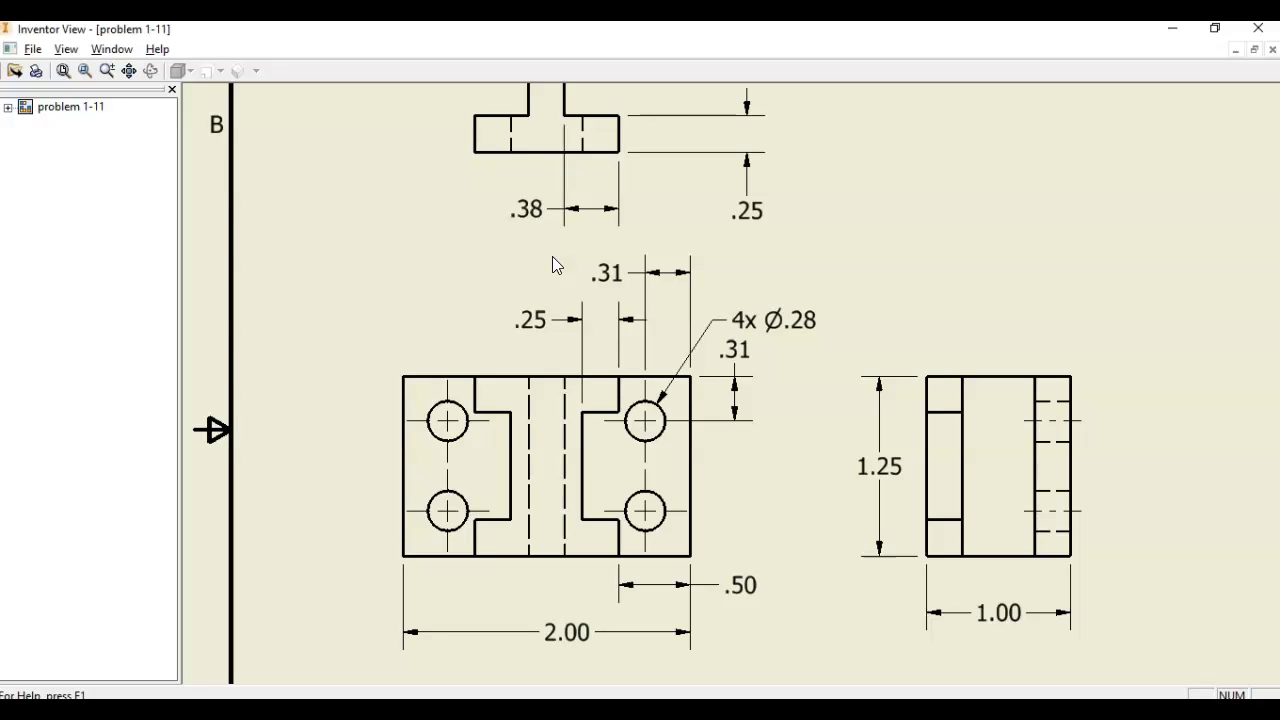
middle_click_drag(750, 134, 746, 190)
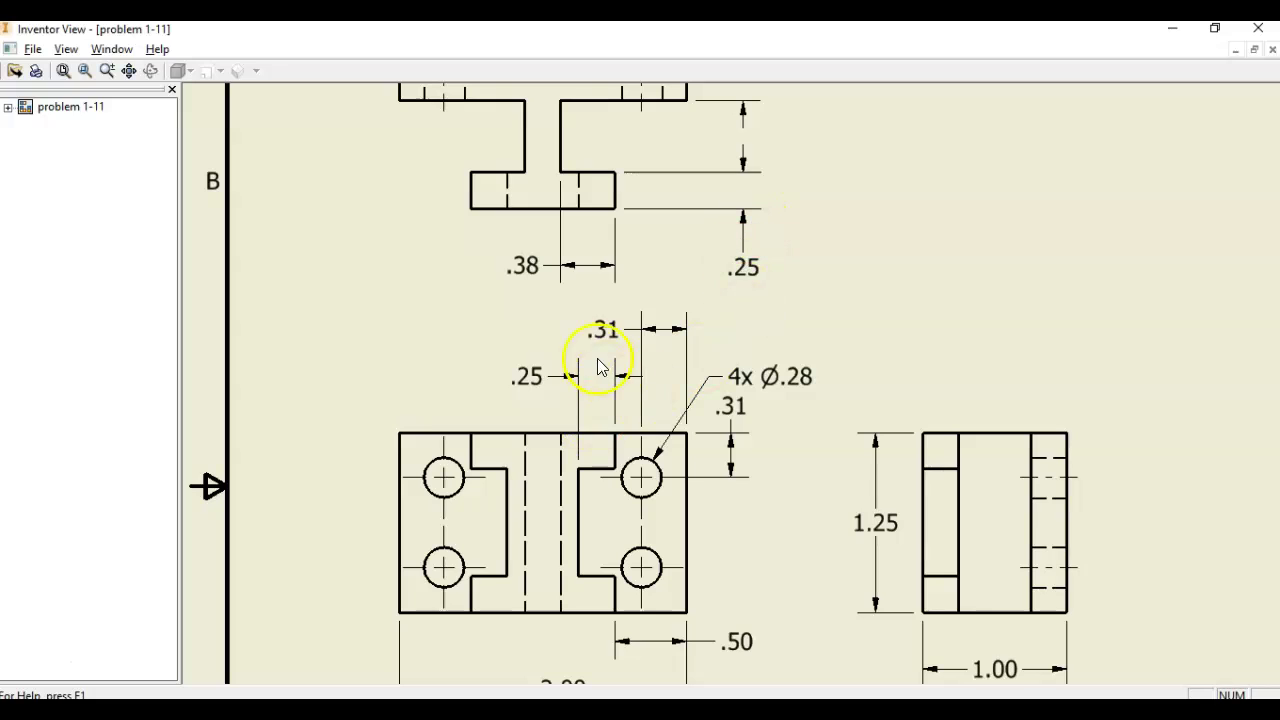
key("alt+Tab")
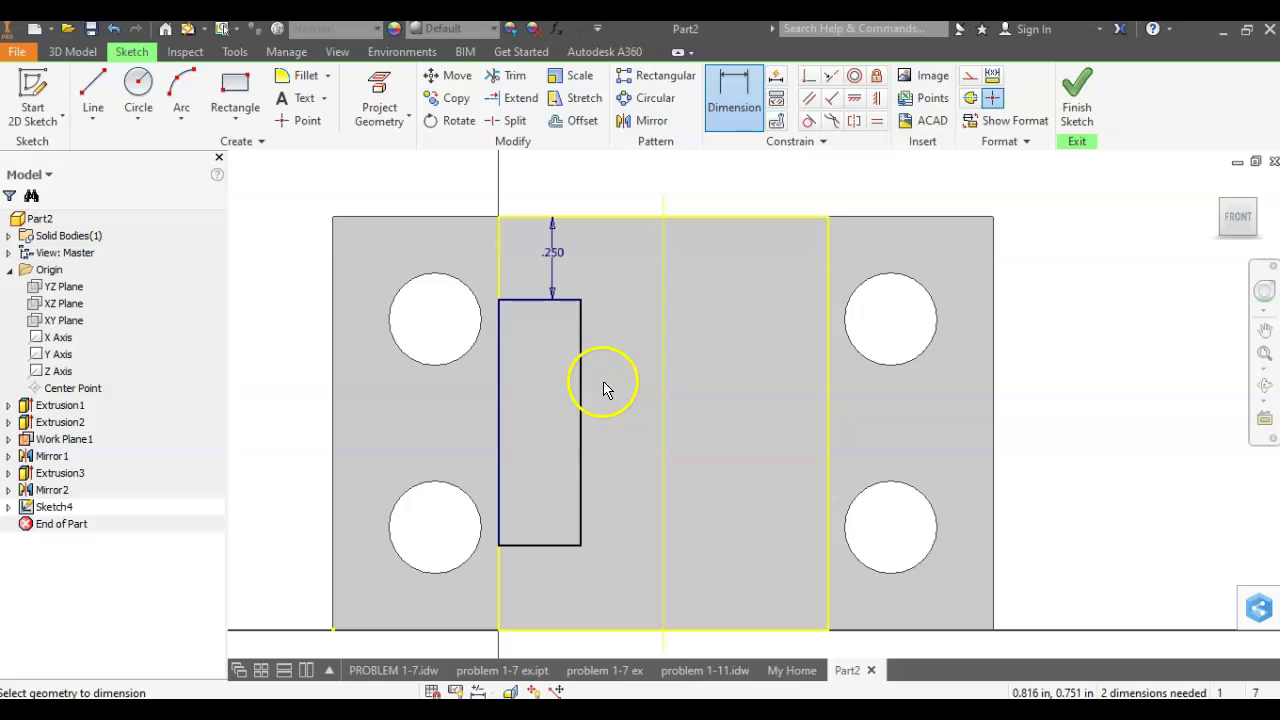
key("alt+Tab")
key("alt+Tab")
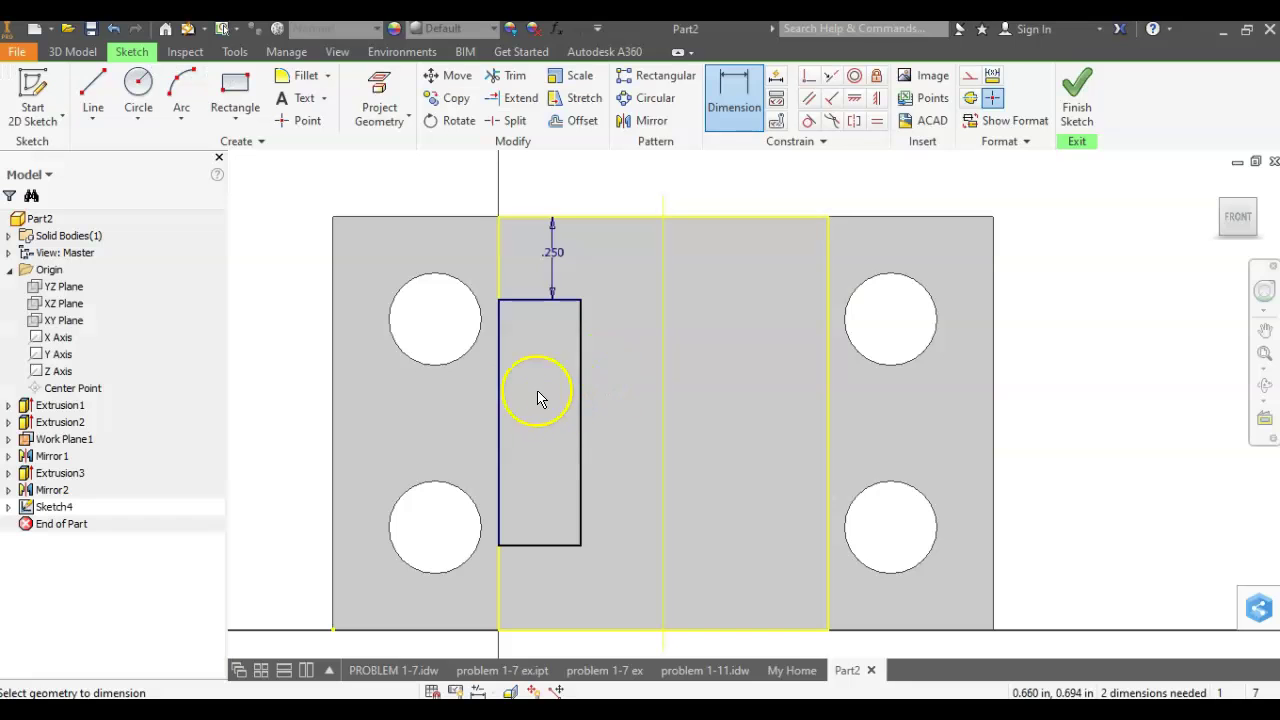
left_click(499, 370)
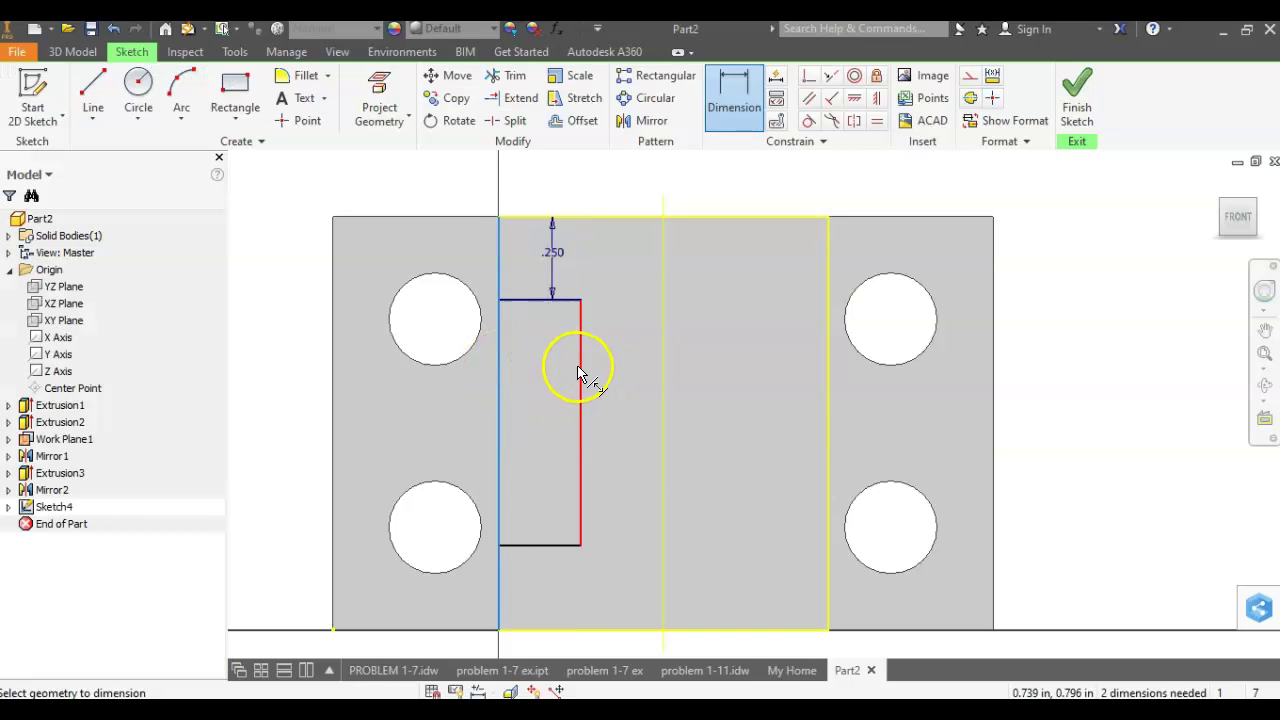
left_click(548, 380)
type(".250")
key("Return")
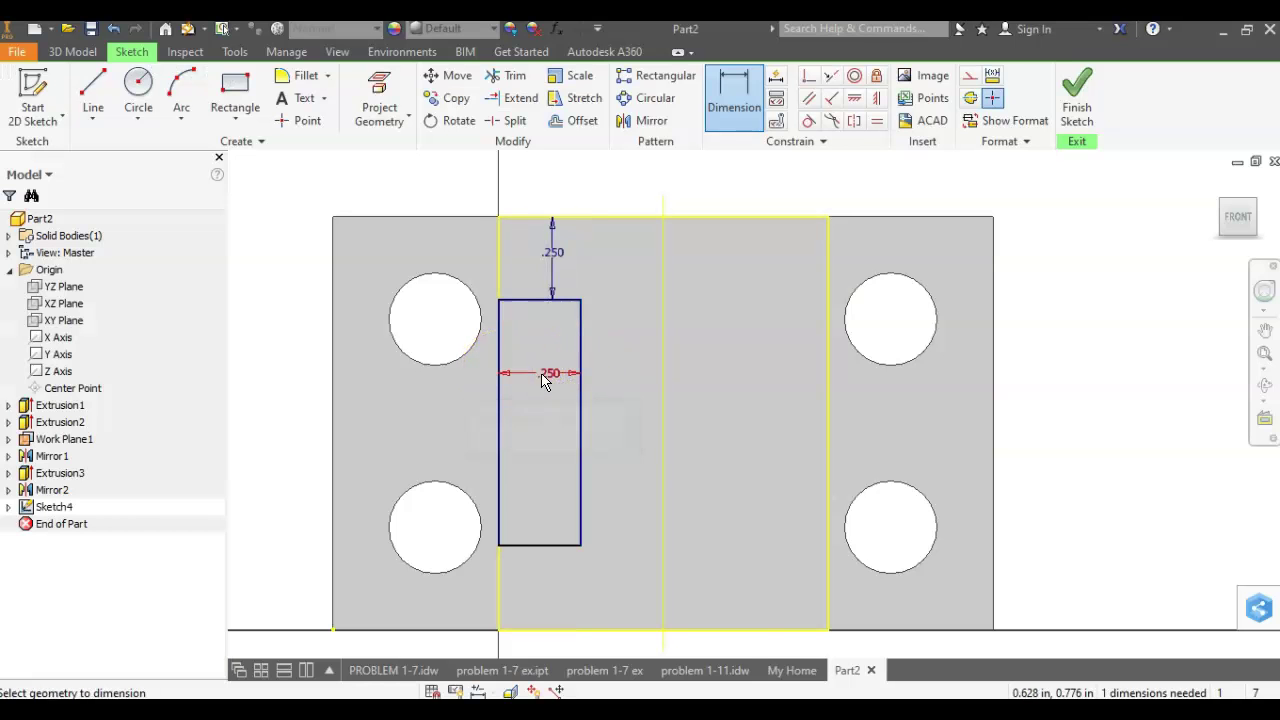
Step: Dimension the gap between the rectangle's lower side and the bottom edge of the face at .250 in and finish the sketch
left_click(527, 545)
left_click(551, 630)
left_click(548, 599)
type(".250")
key("Return")
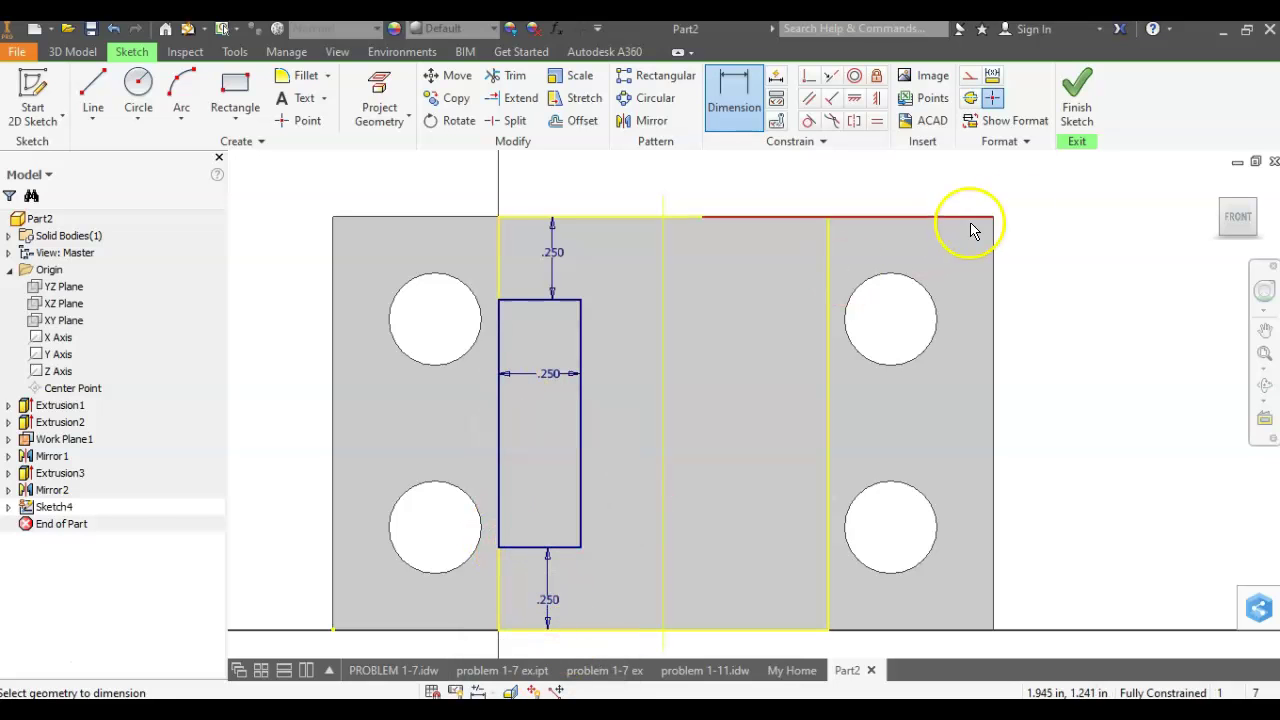
left_click(1077, 100)
Step: Cut the rectangular notch into the side of the front flange with an Extrude cut, distance .25 in
left_click(93, 100)
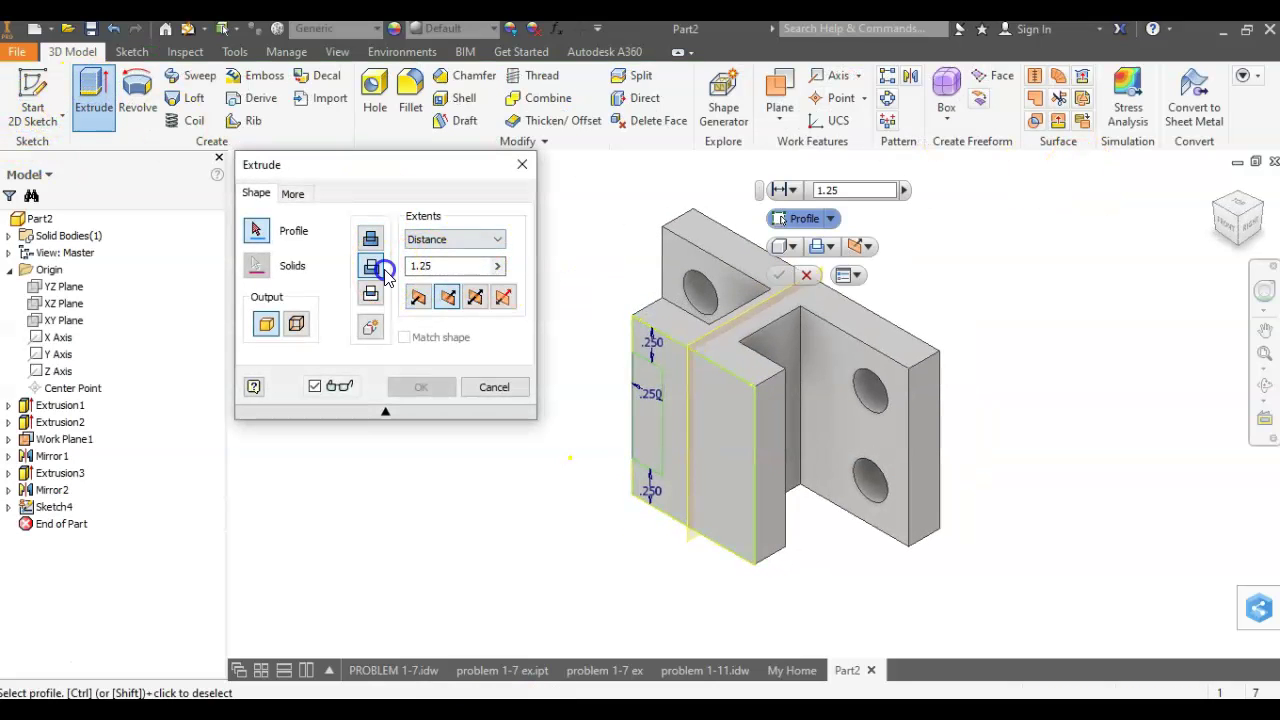
left_click(440, 238)
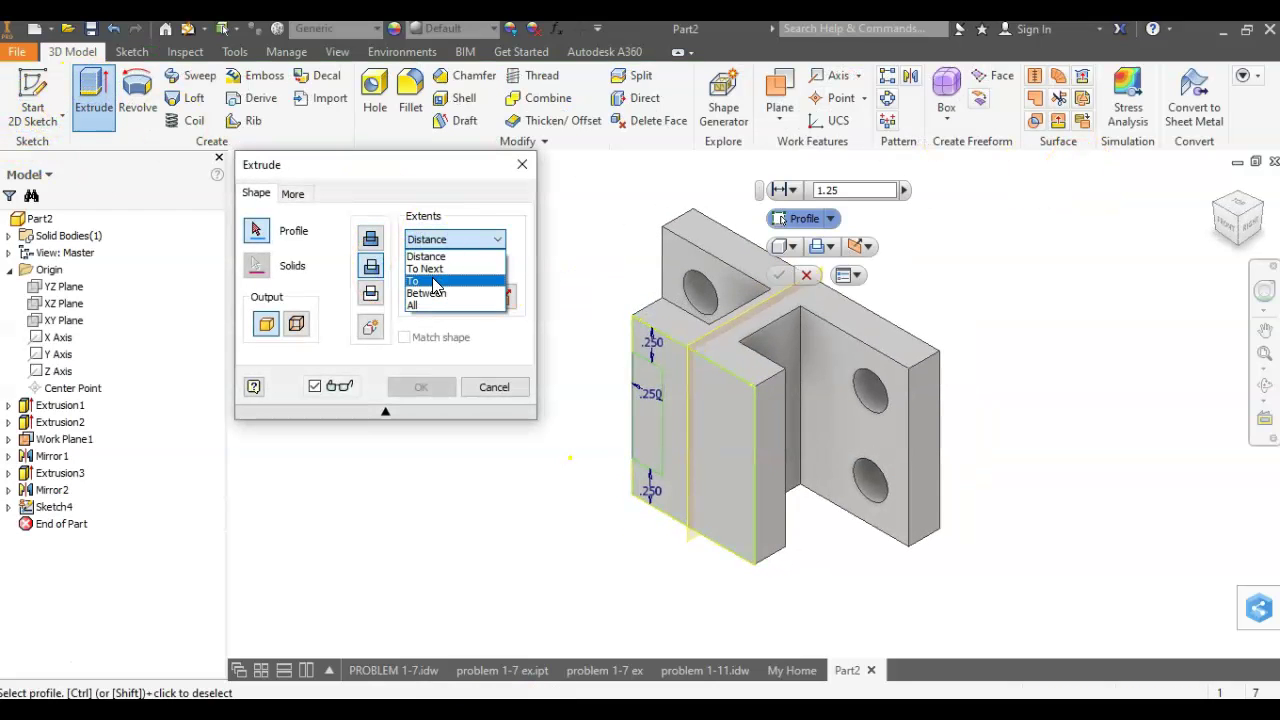
left_click(435, 256)
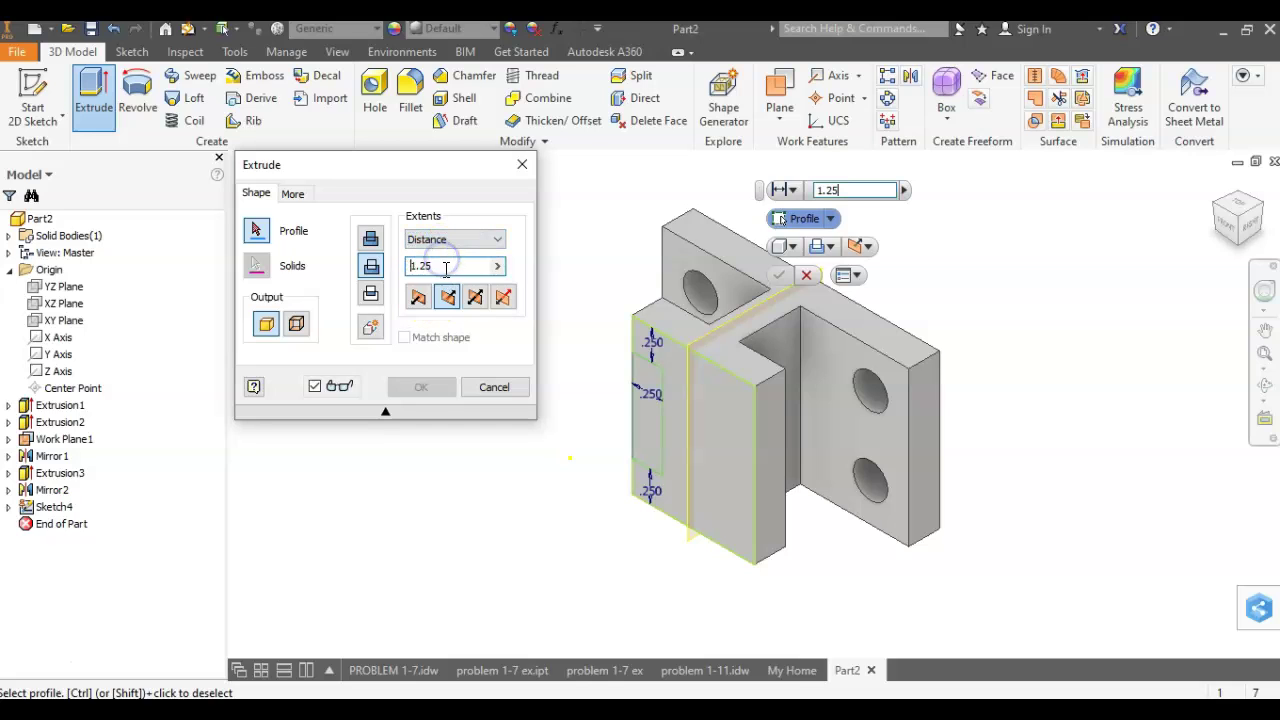
left_click(381, 266)
left_click(647, 380)
middle_click_drag(660, 440, 794, 367, "shift")
key("ctrl")
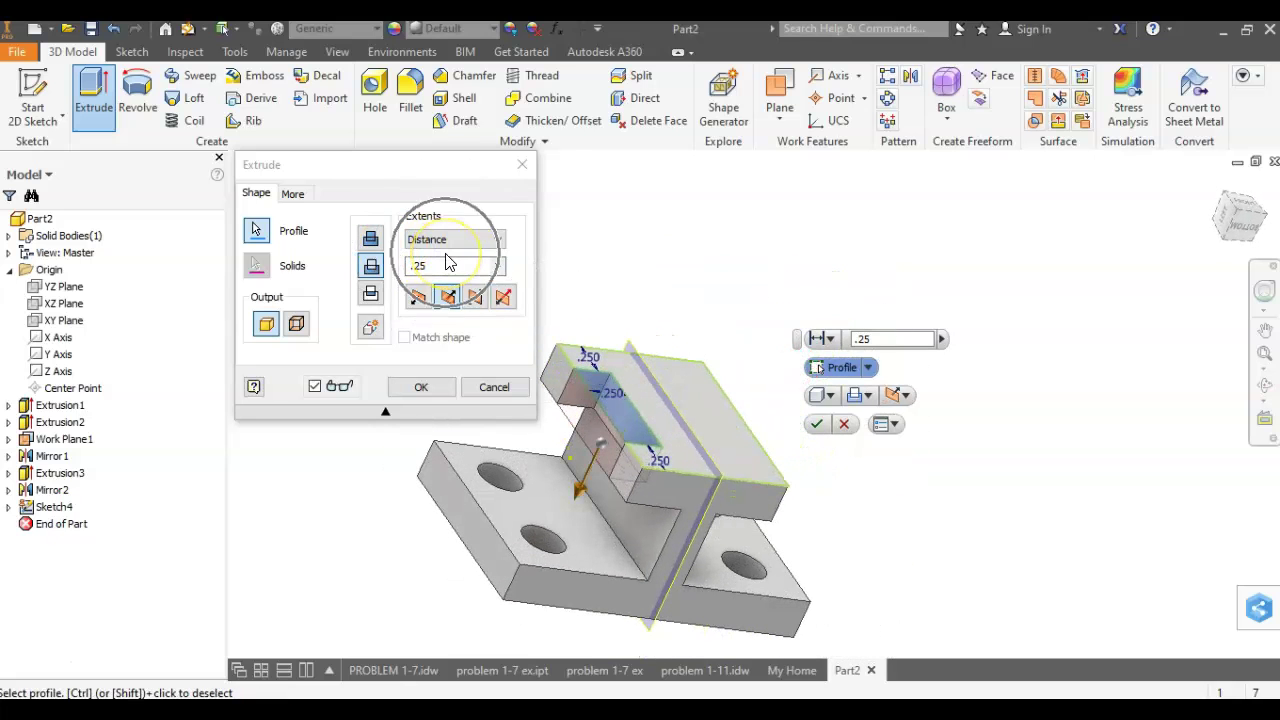
key("ctrl")
key("ctrl")
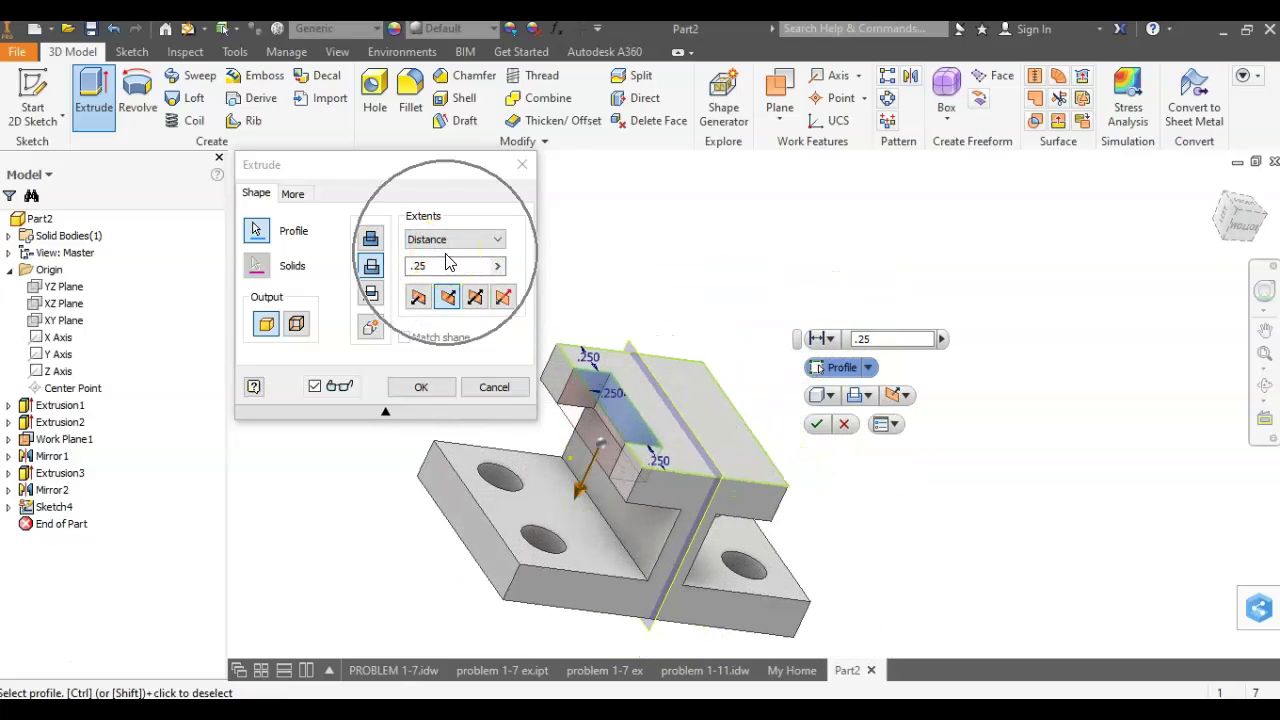
left_click(811, 420)
Step: Mirror the notch cut about the mid-block work plane onto the opposite side of the front flange
left_click(1217, 181)
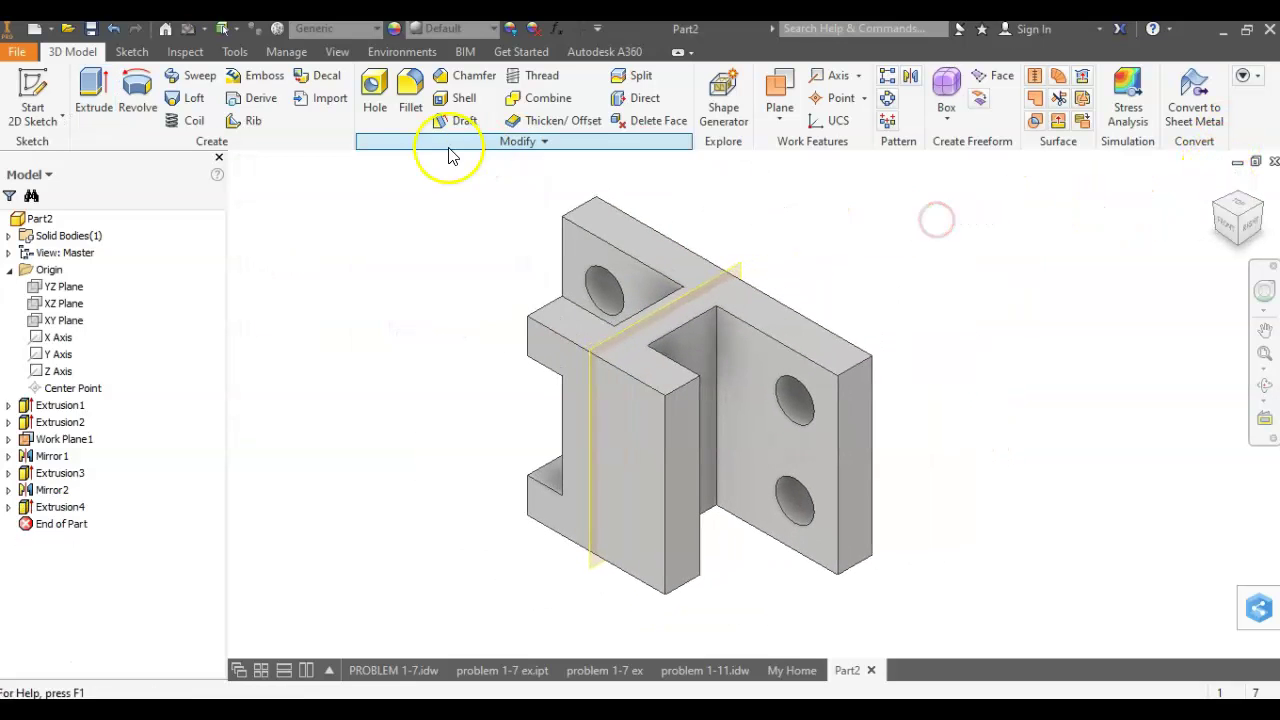
left_click(910, 76)
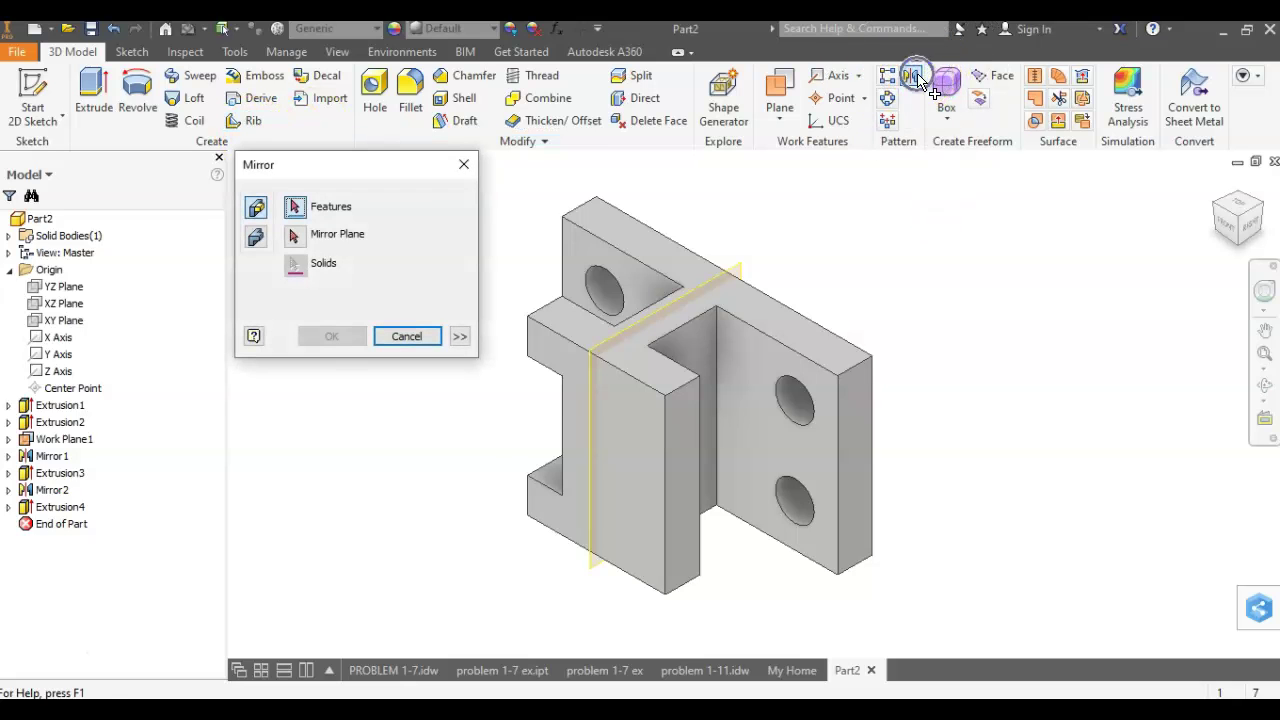
left_click(556, 380)
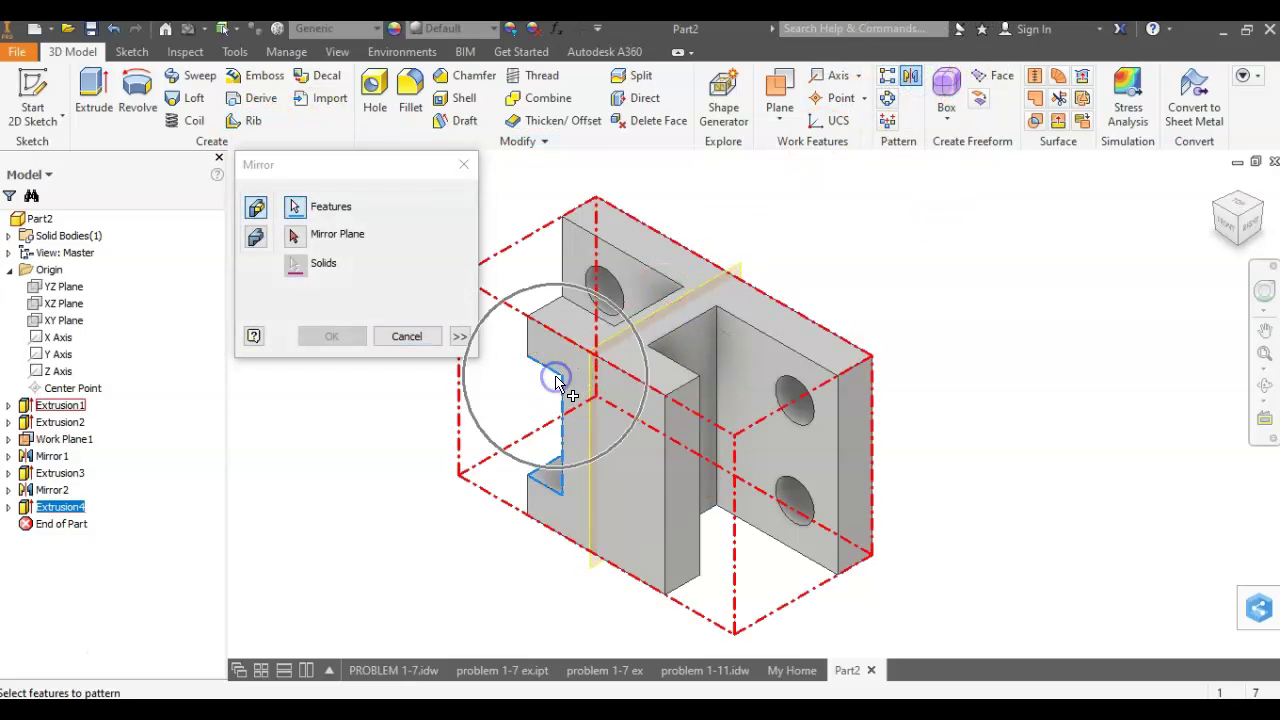
left_click(294, 234)
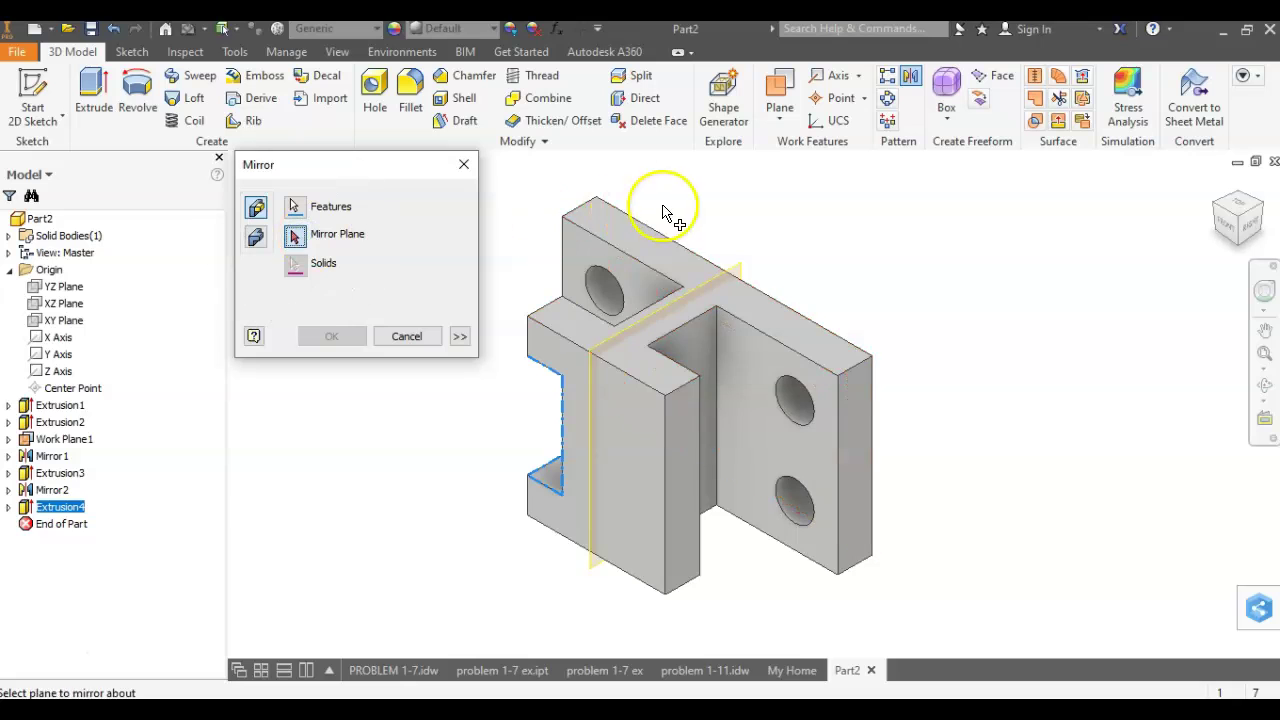
left_click(730, 274)
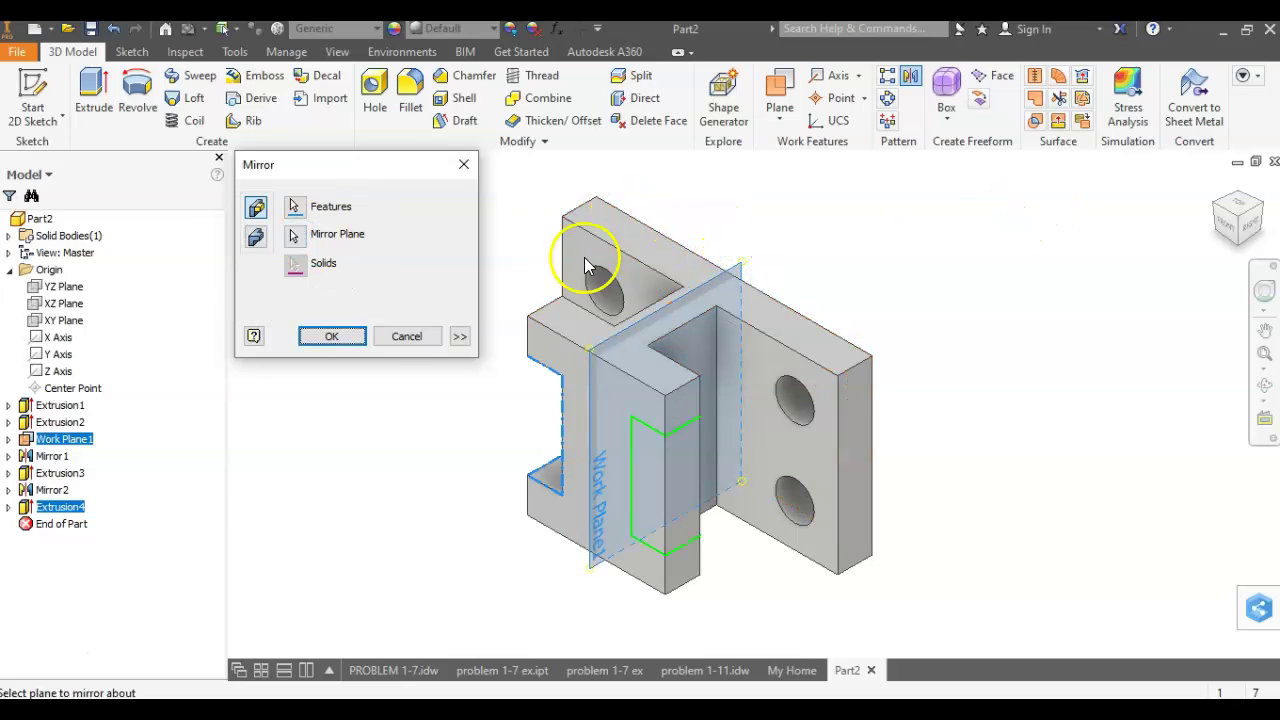
left_click(350, 339)
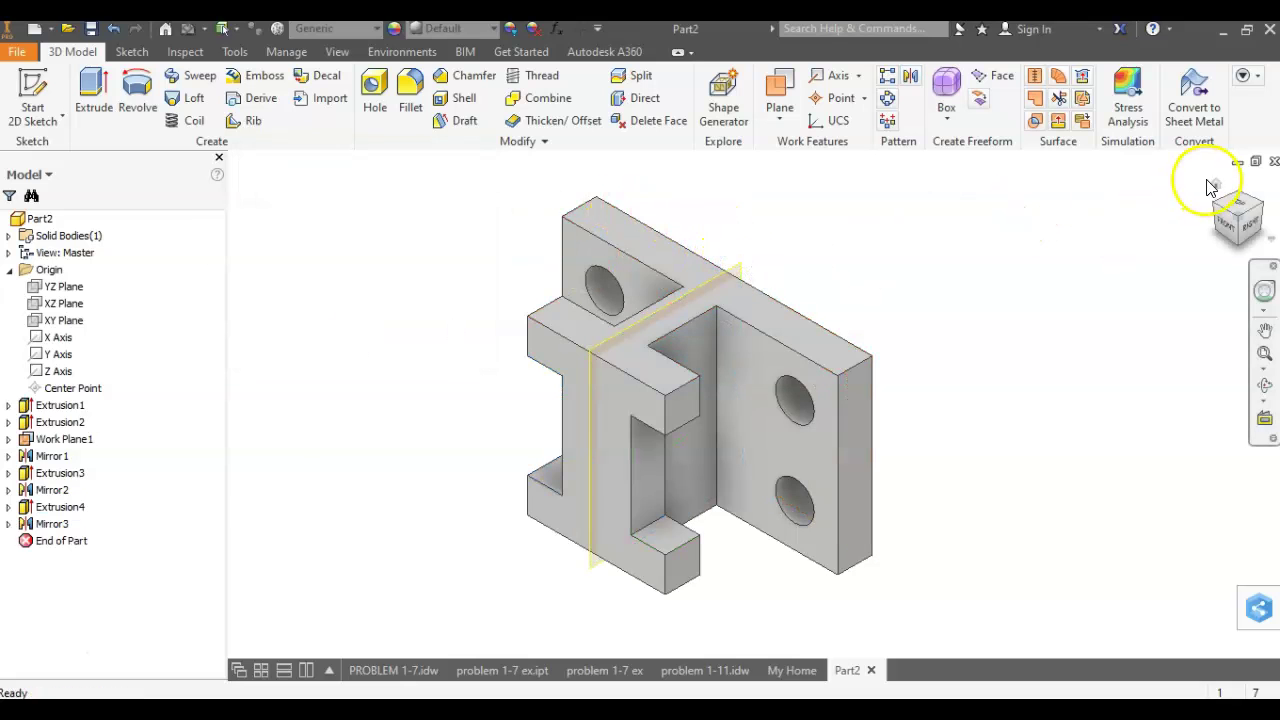
Step: Save the part in the Models folder as "problem 1-11 ex"
left_click(1216, 185)
key("ctrl+s")
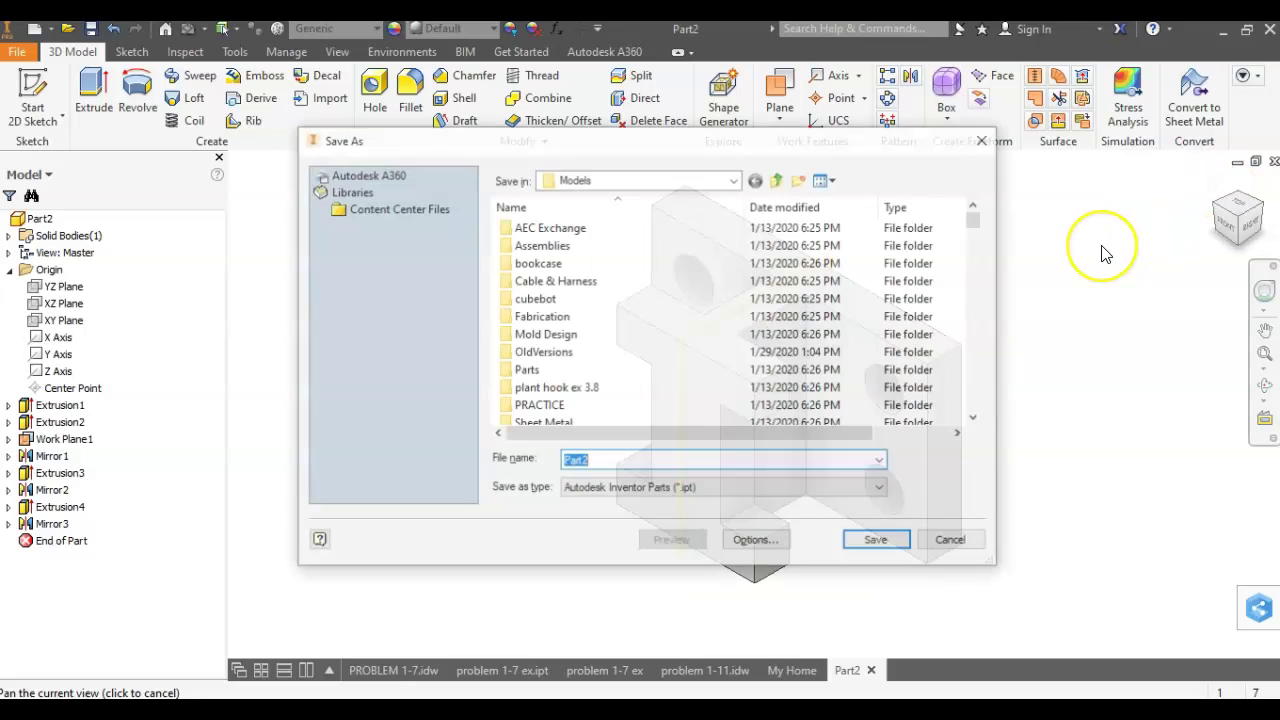
type("prob")
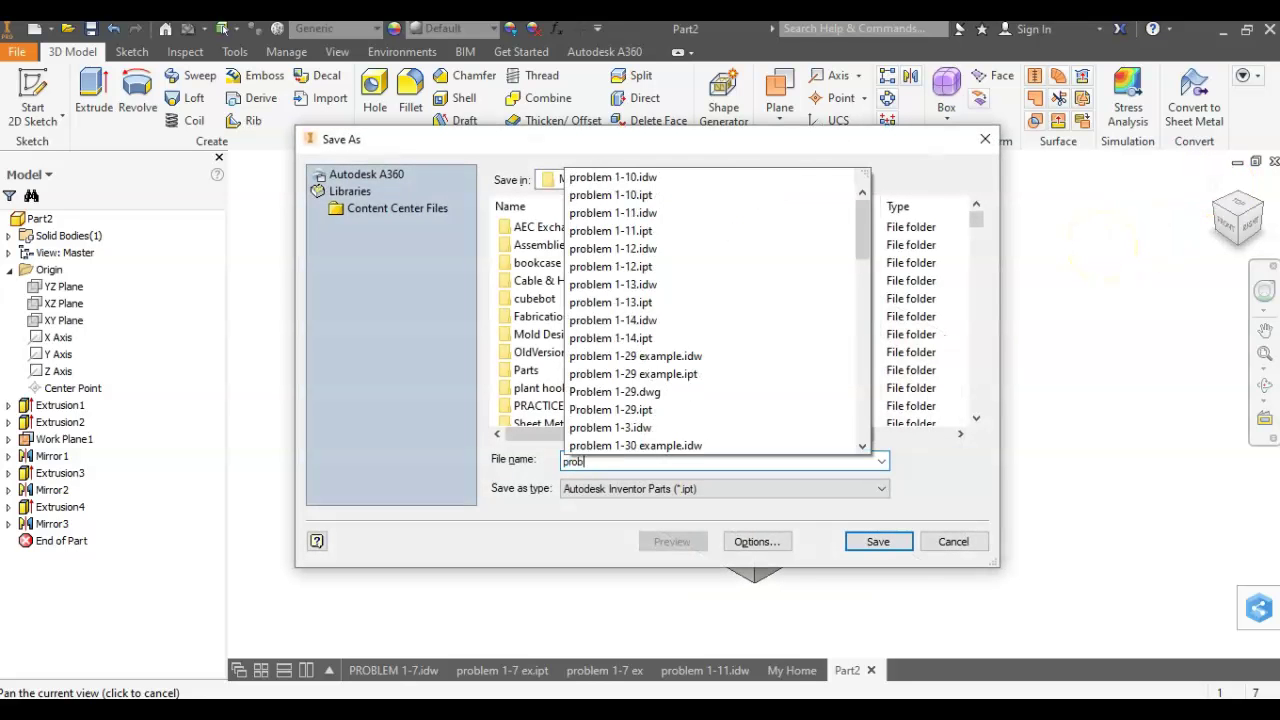
type("lem 1-11 ex")
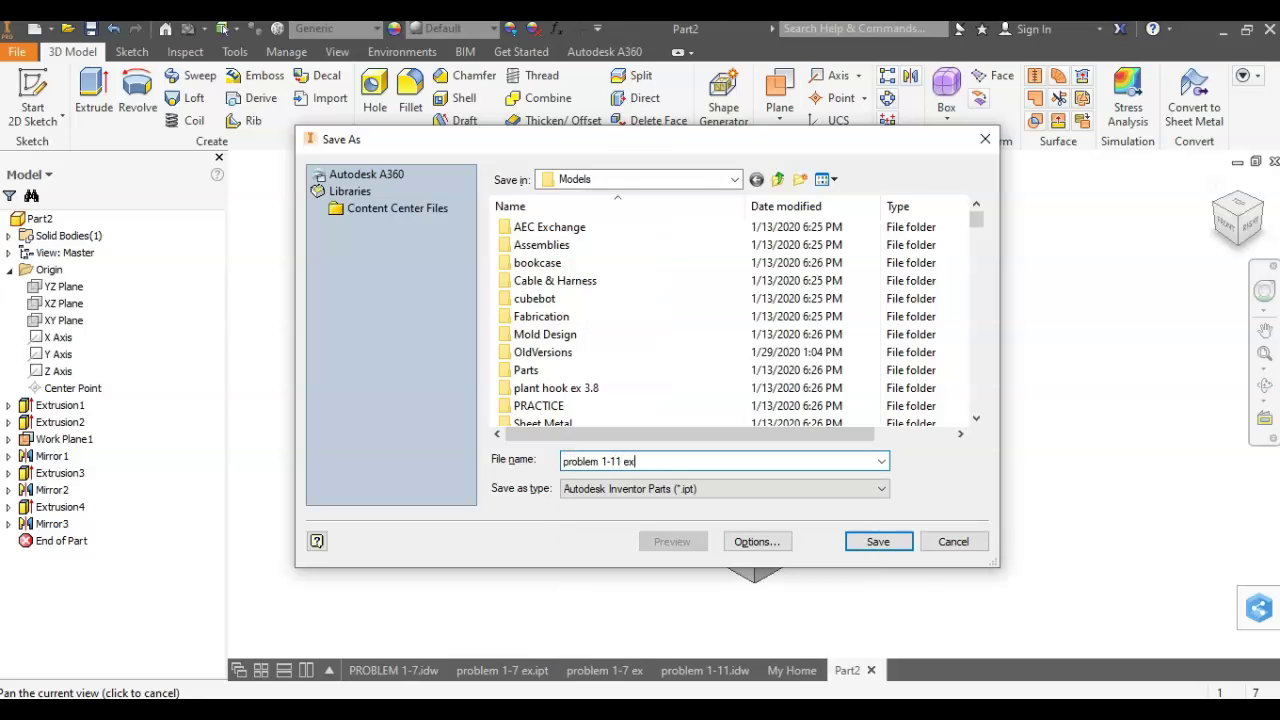
key("Return")
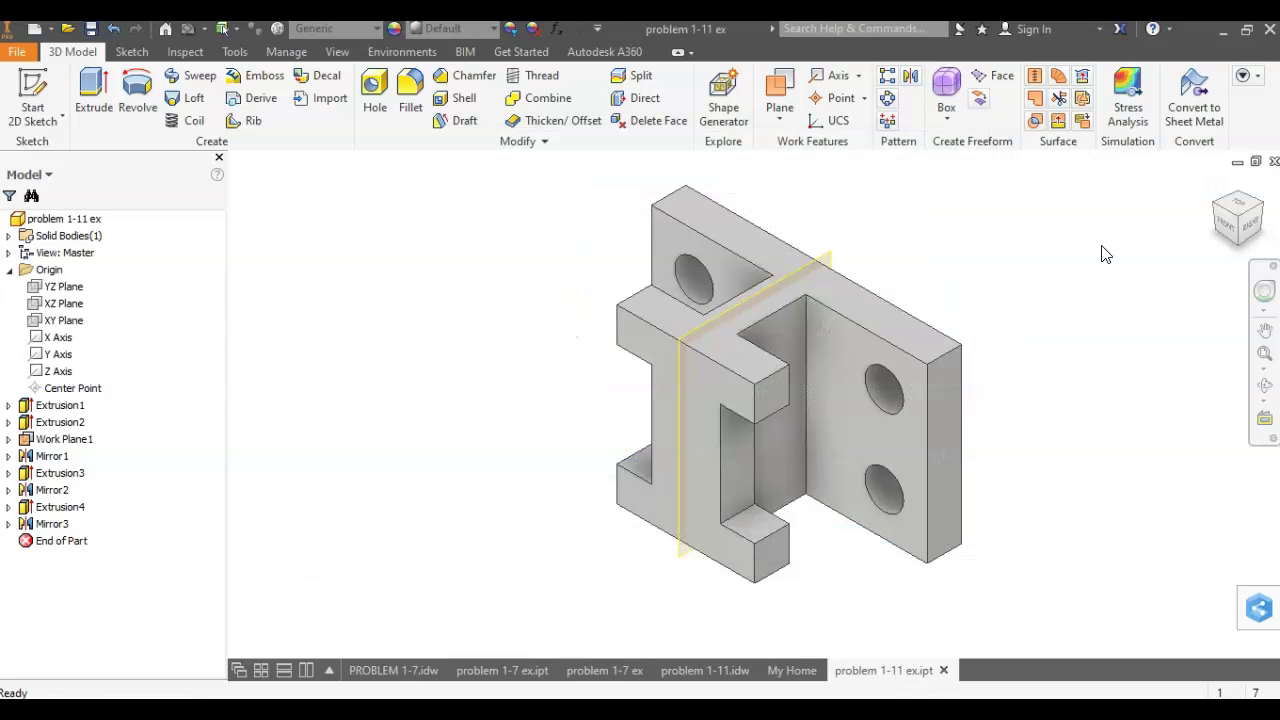
Step: Create a new drawing and delete the default title block from its sheet
left_click(46, 28)
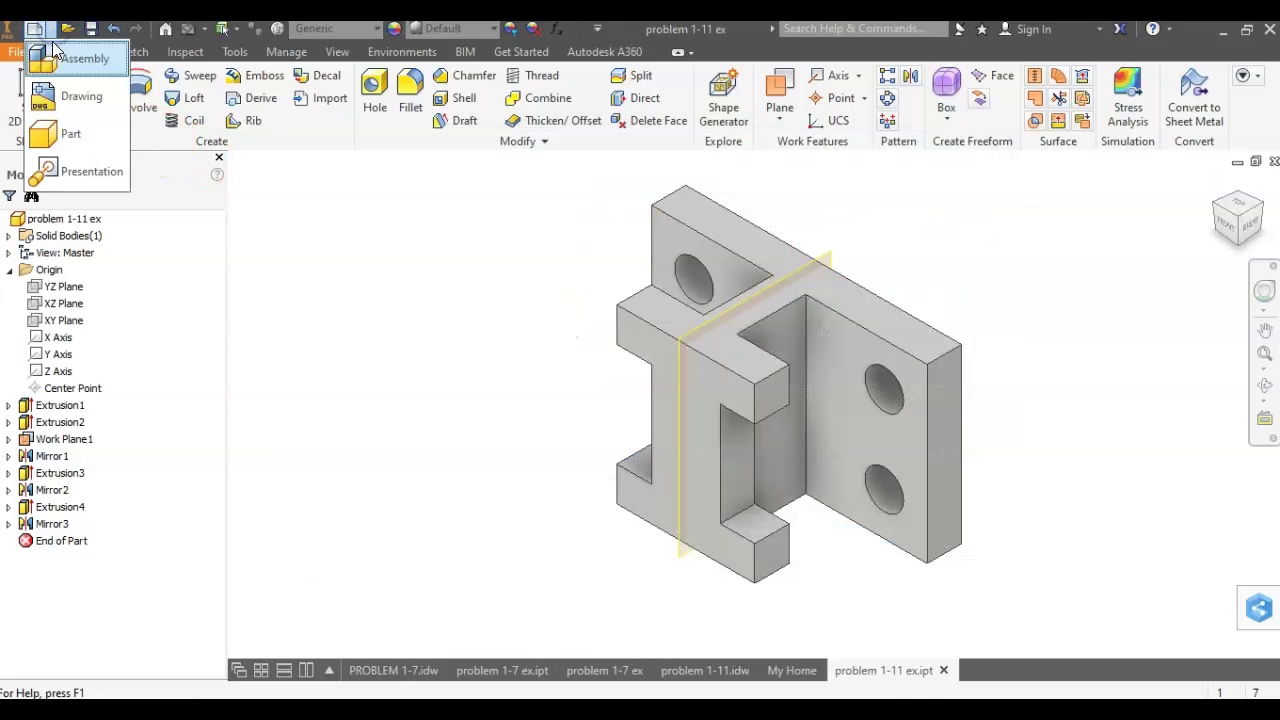
left_click(68, 98)
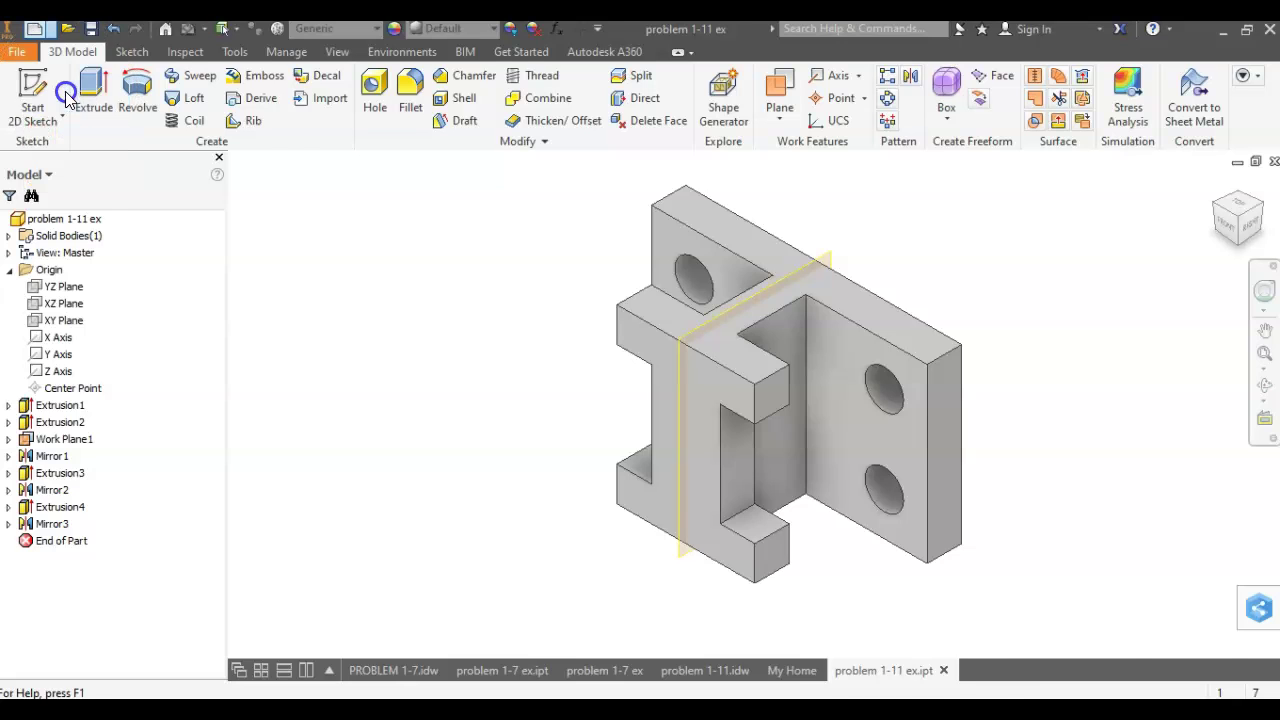
right_click(60, 260)
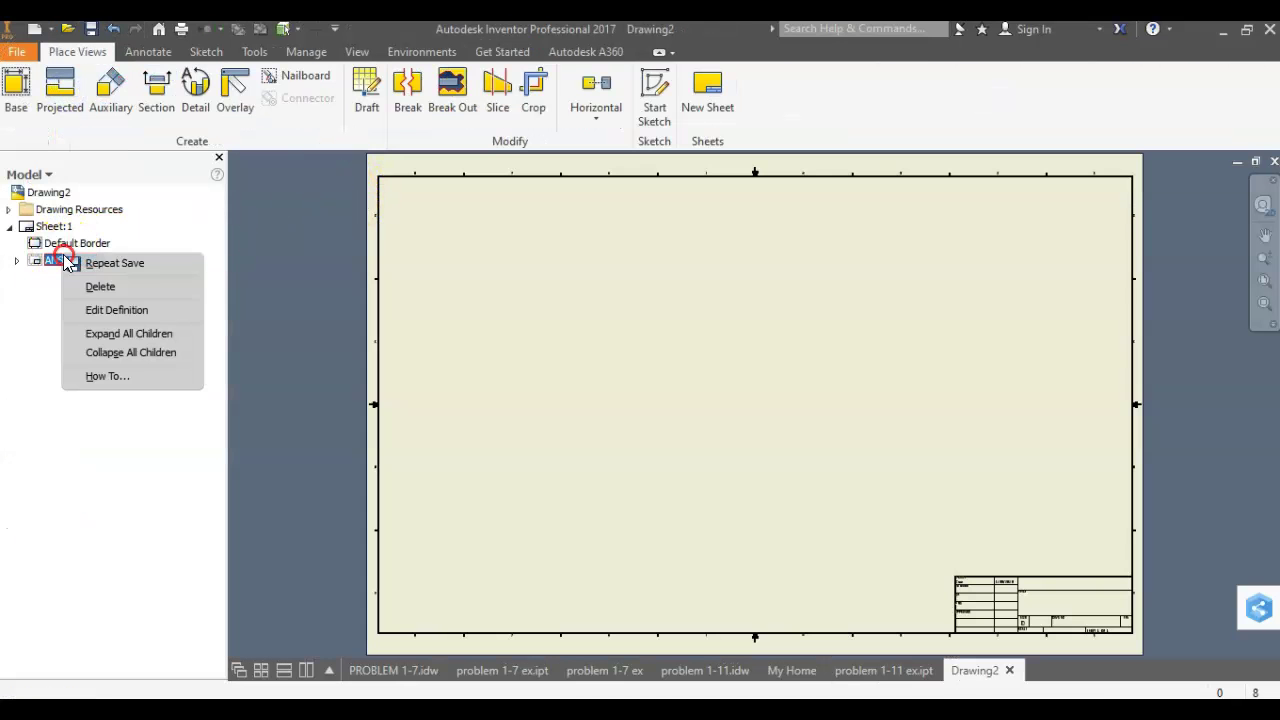
left_click(110, 288)
Step: Change the drawing sheet's size to A, keeping landscape orientation
right_click(55, 227)
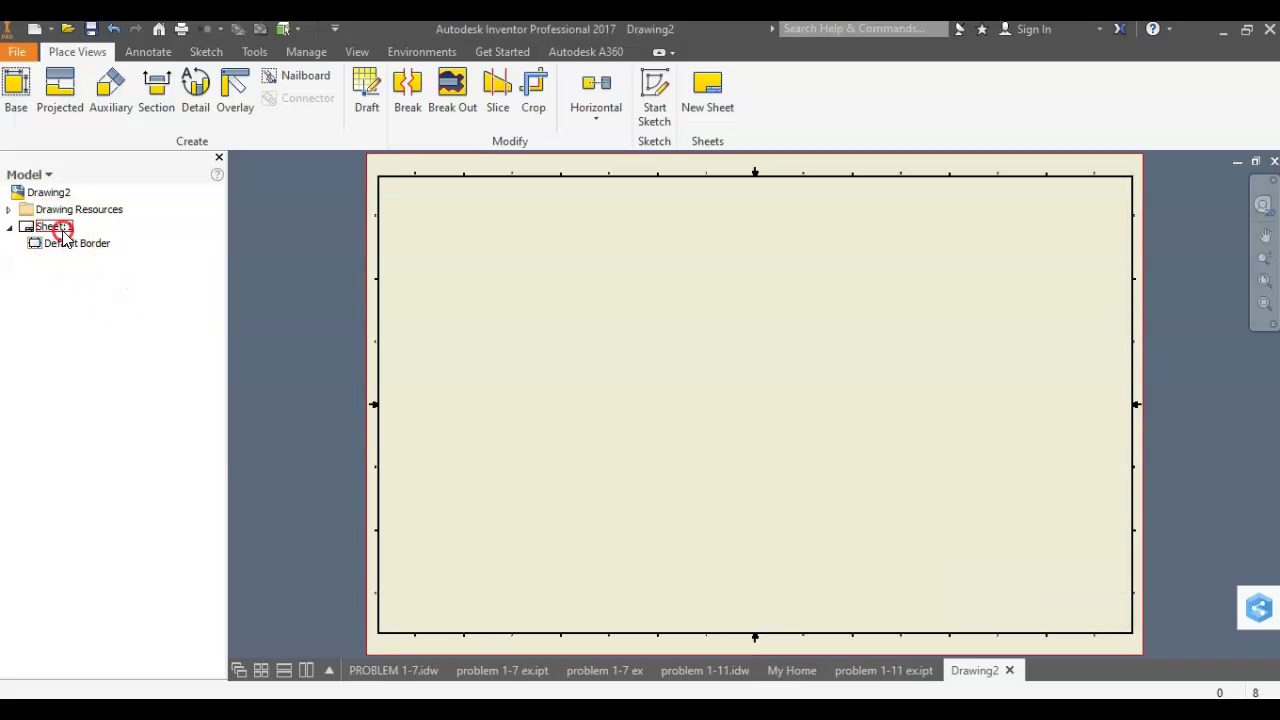
left_click(113, 384)
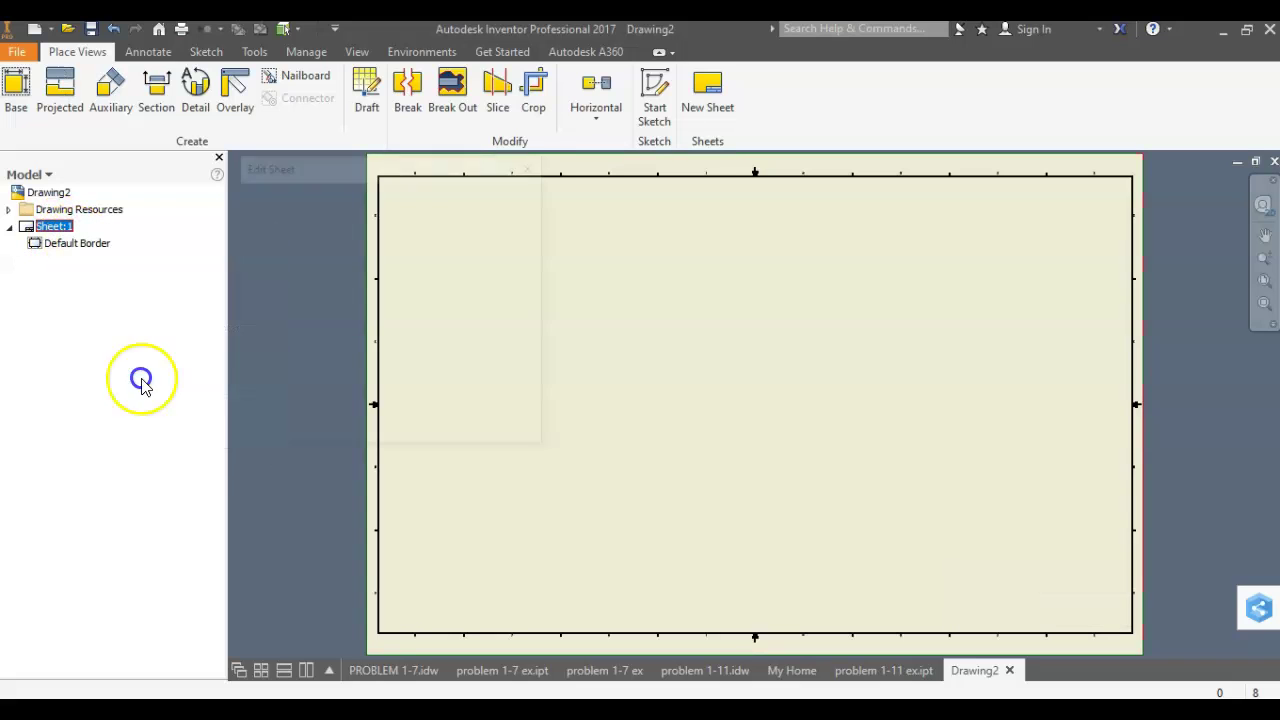
left_click(274, 284)
left_click(275, 298)
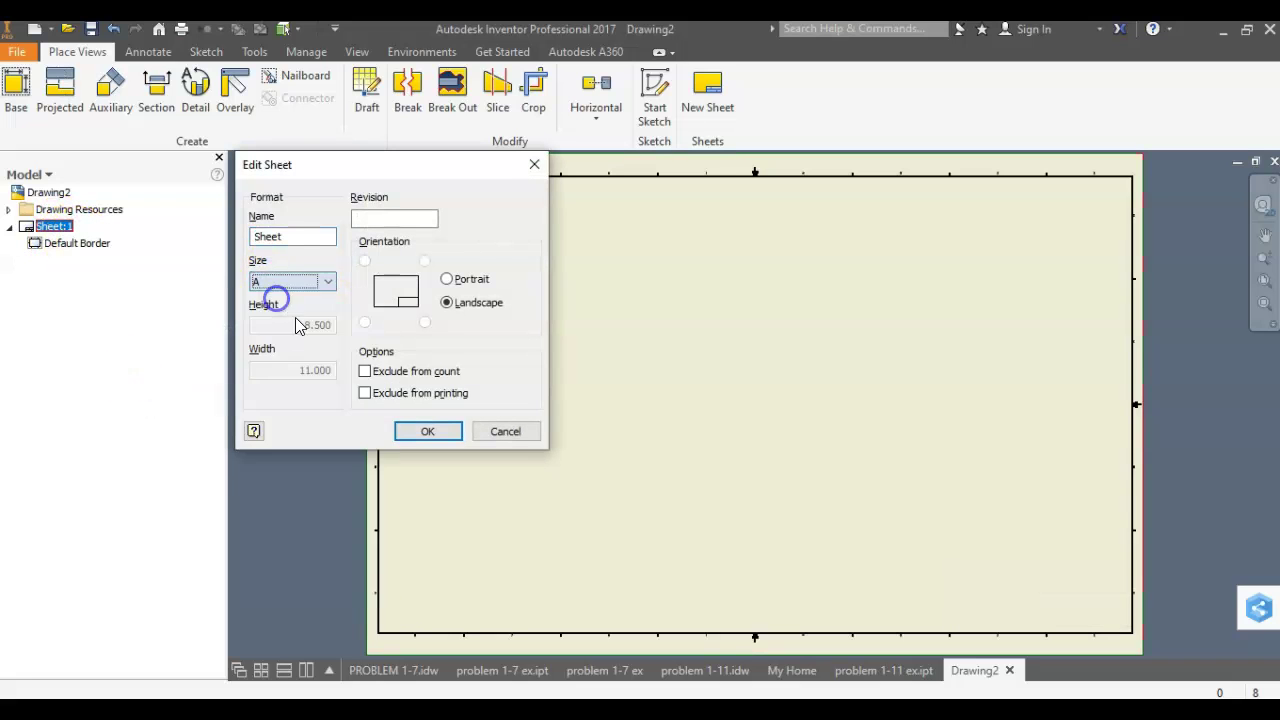
left_click(428, 431)
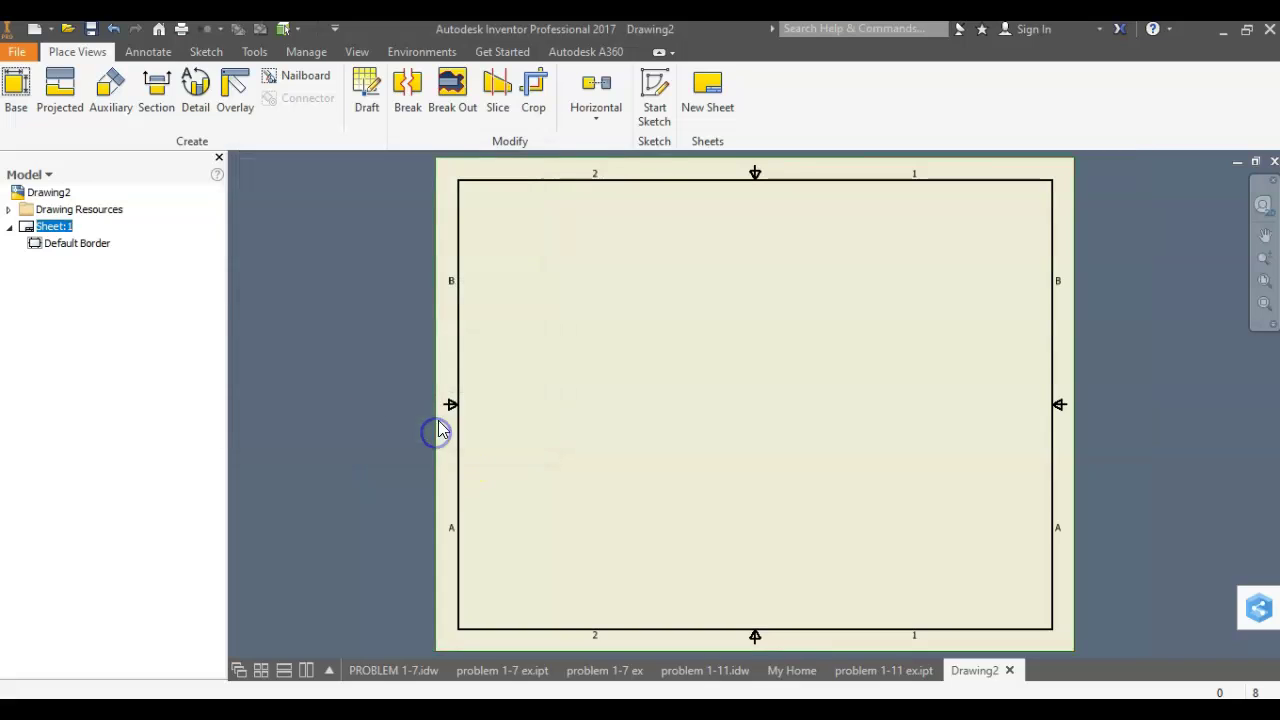
Step: Insert the ANSI A title block from the drawing resources onto the sheet
left_click(10, 210)
left_click(17, 260)
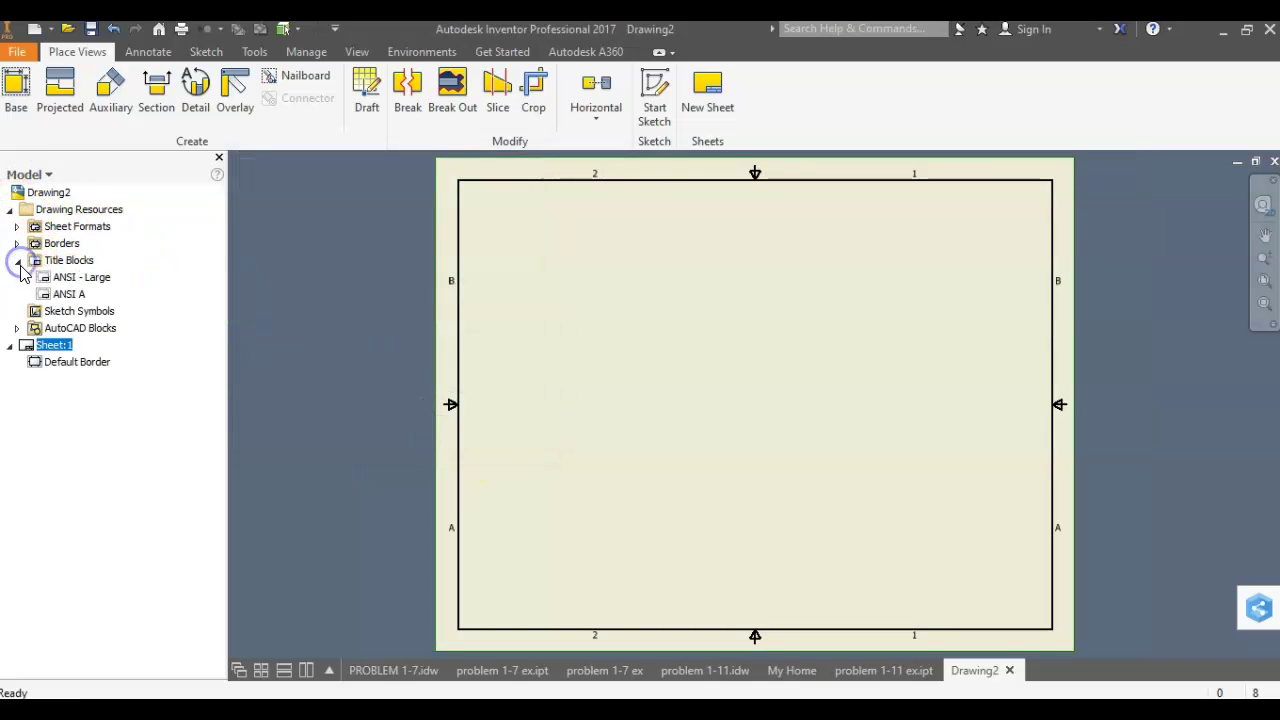
left_click(66, 294)
right_click(80, 291)
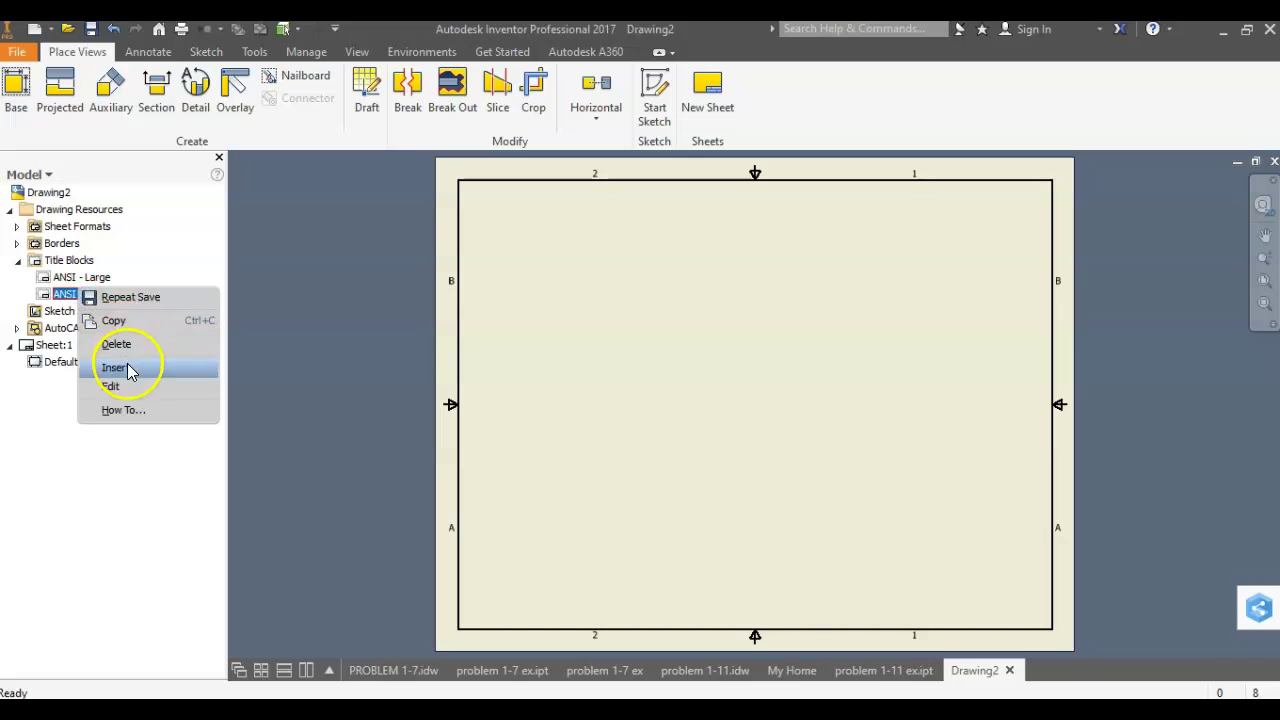
left_click(120, 366)
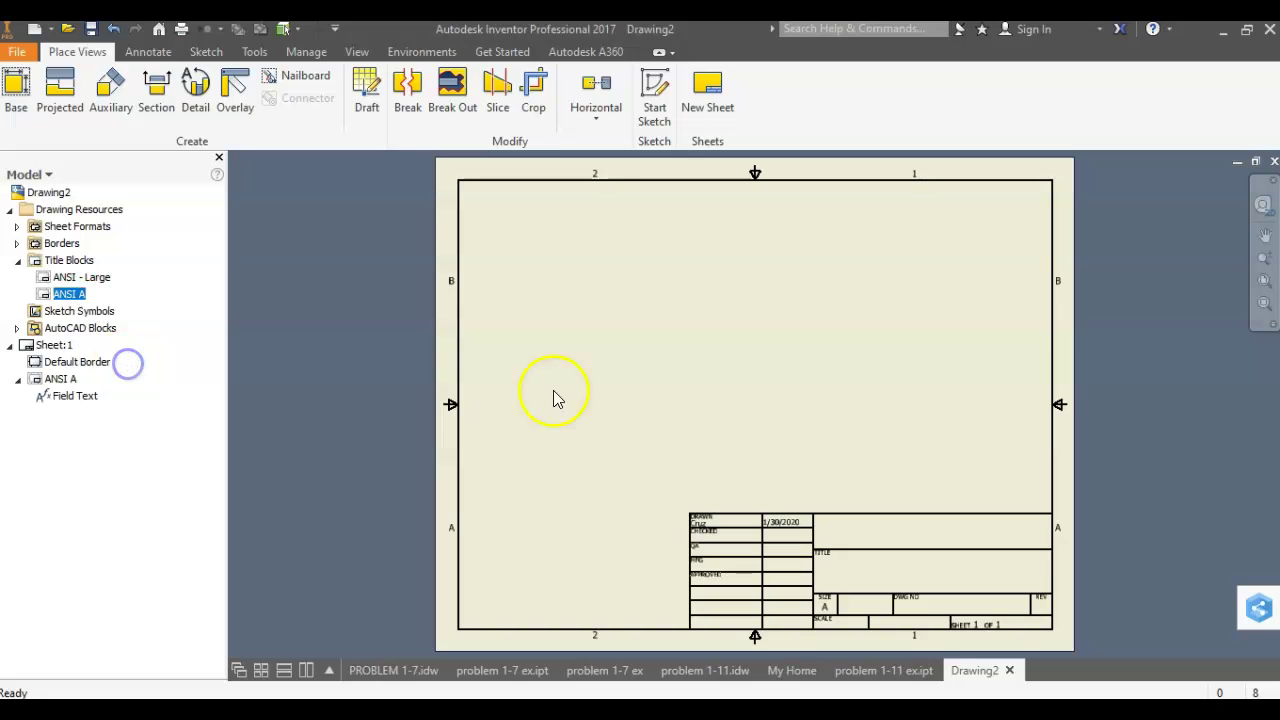
Step: Place a 1:1 front base view of problem 1-11 ex, with projected top, right-side and isometric views
left_click(17, 108)
mouse_move(765, 409)
left_mouse_down()
mouse_move(607, 410)
mouse_move(591, 426)
left_mouse_up()
left_click(591, 425)
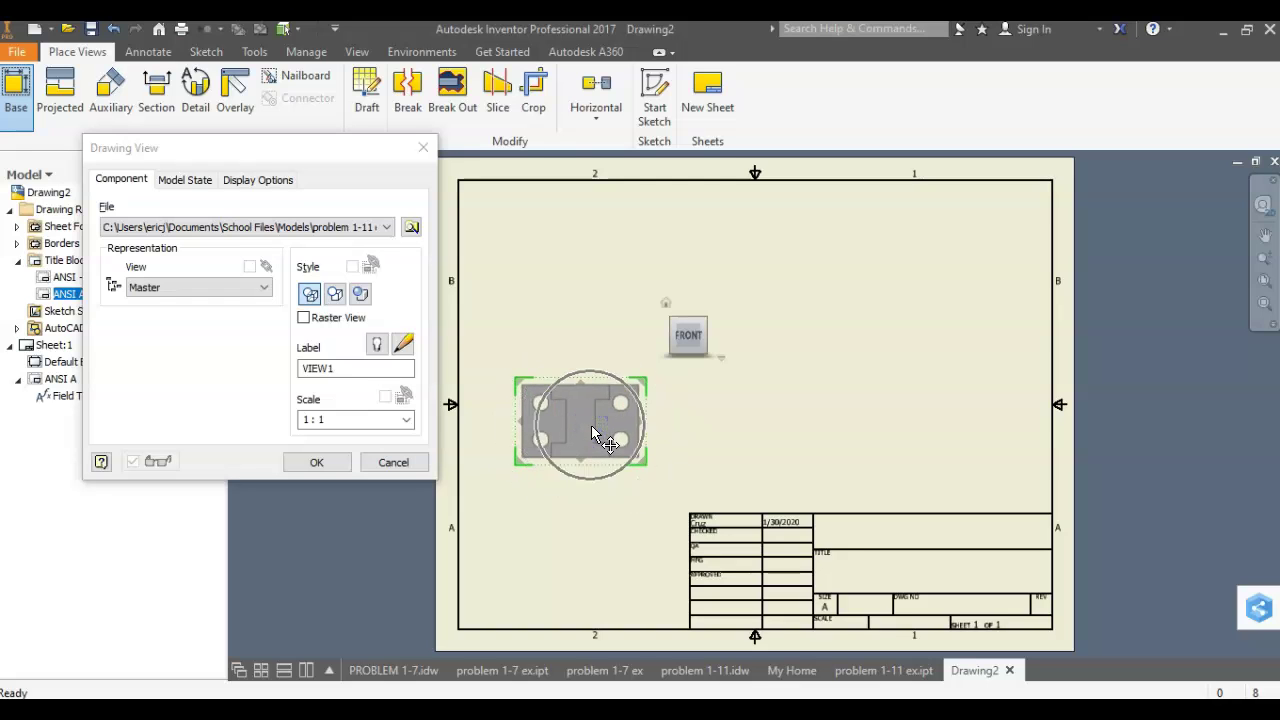
left_click(600, 262)
left_click(768, 432)
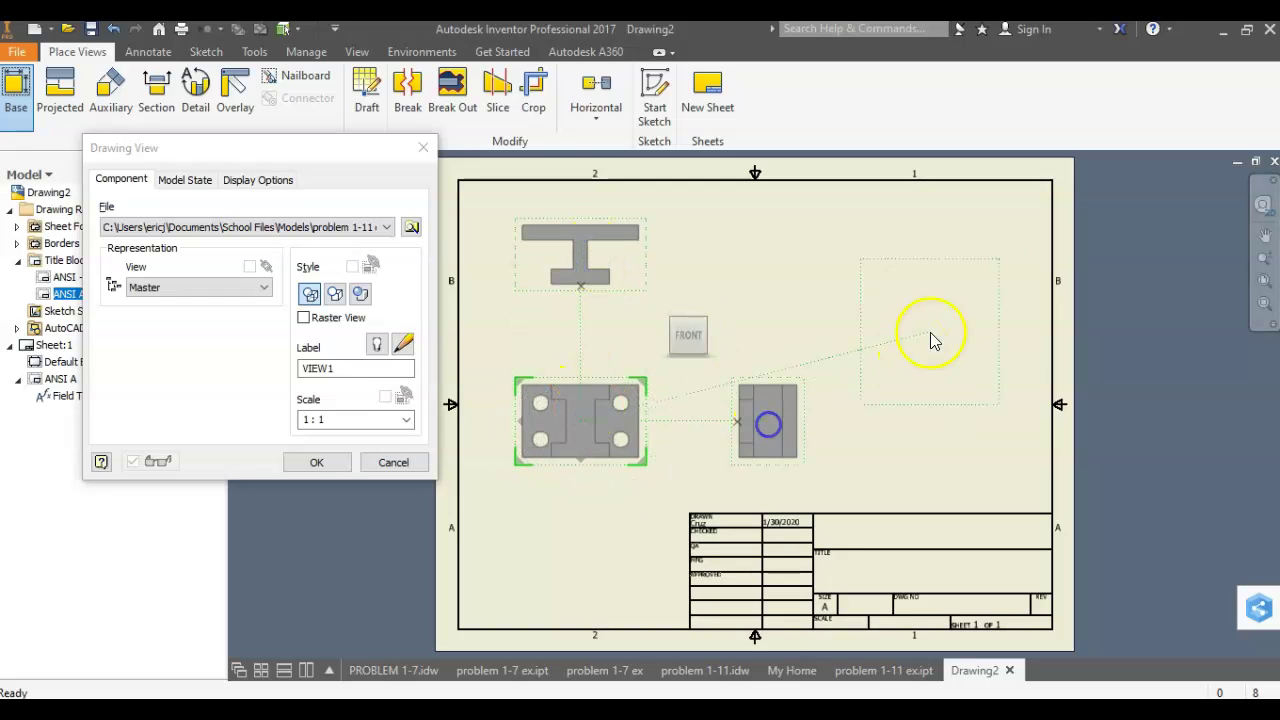
left_click(980, 267)
left_click(328, 462)
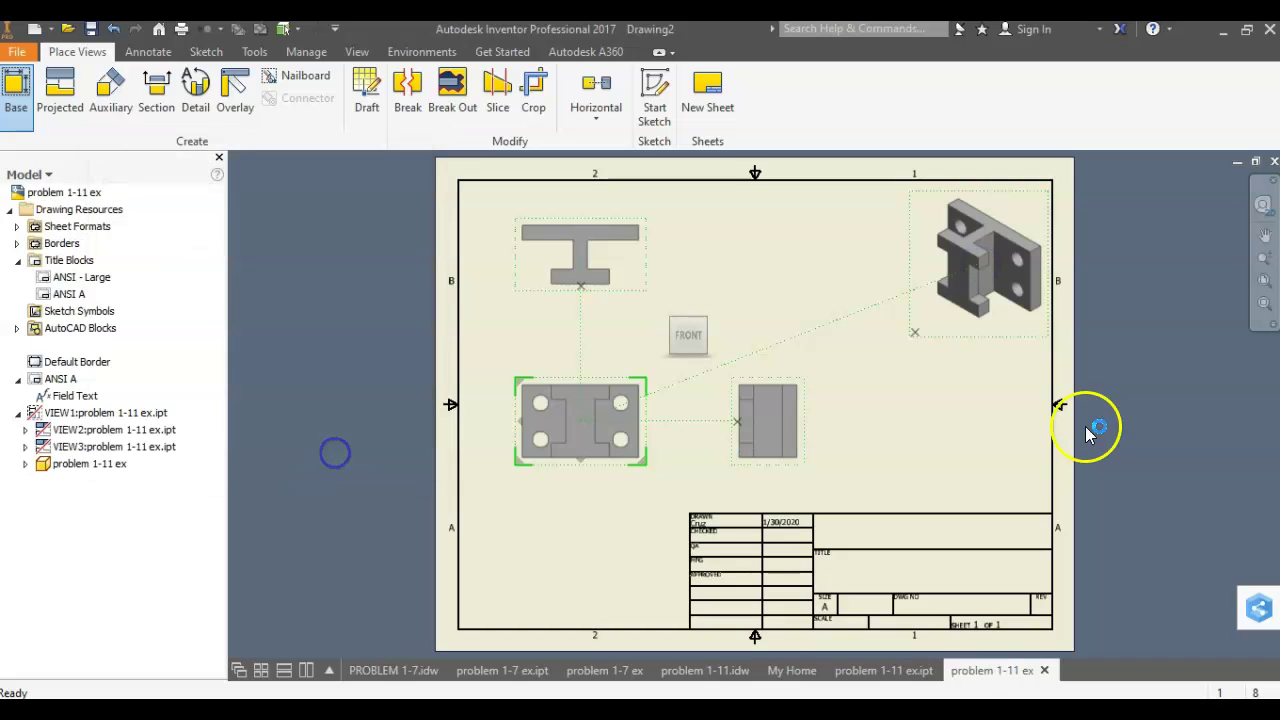
Step: Consult the problem 1-11 reference drawing and add a diameter dimension to the front view's upper-left hole
left_click(166, 55)
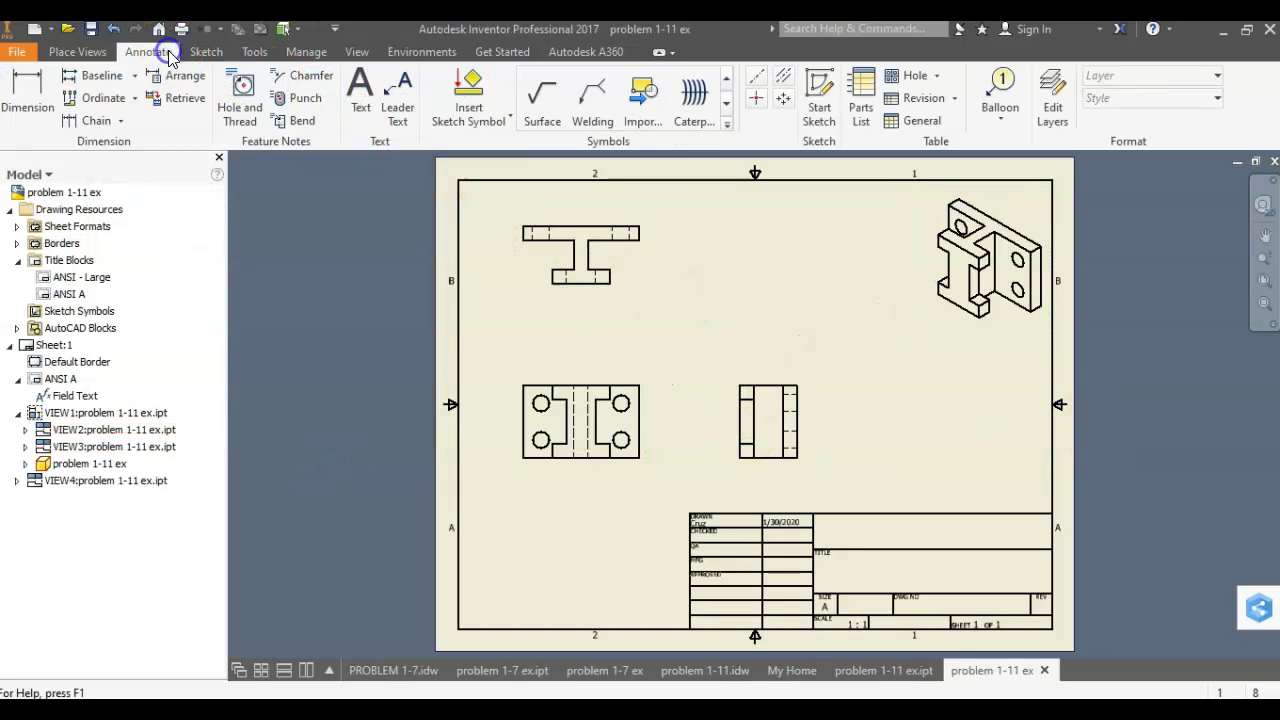
left_click(28, 92)
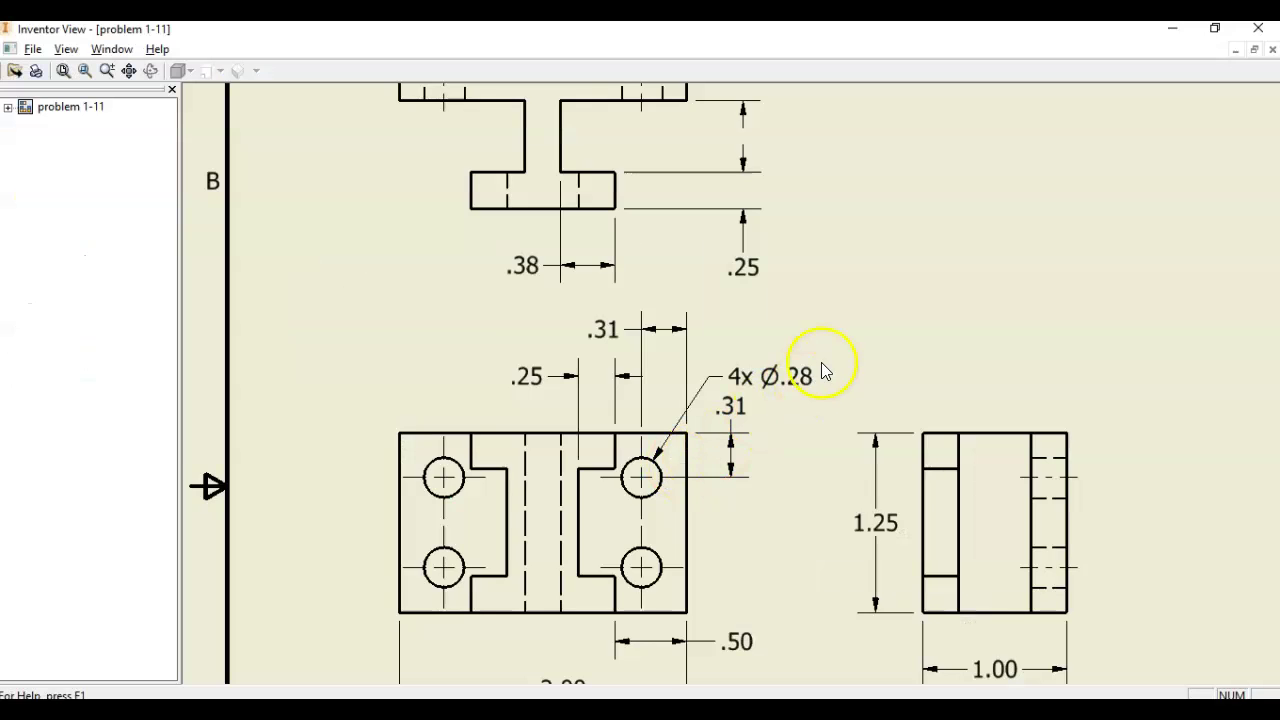
mouse_move(812, 308)
middle_mouse_down()
mouse_move(777, 215)
mouse_move(834, 280)
mouse_move(767, 369)
mouse_move(753, 363)
middle_mouse_up()
scroll(832, 283, "down", 1)
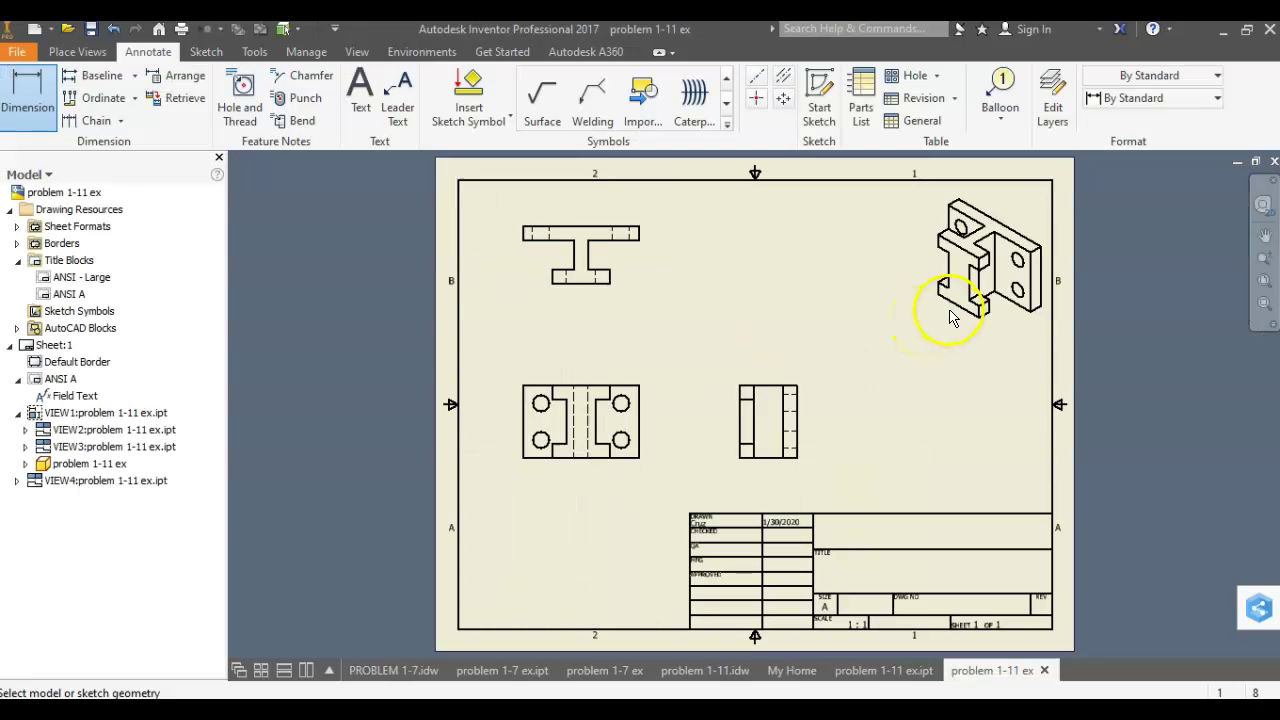
scroll(655, 437, "down", 5)
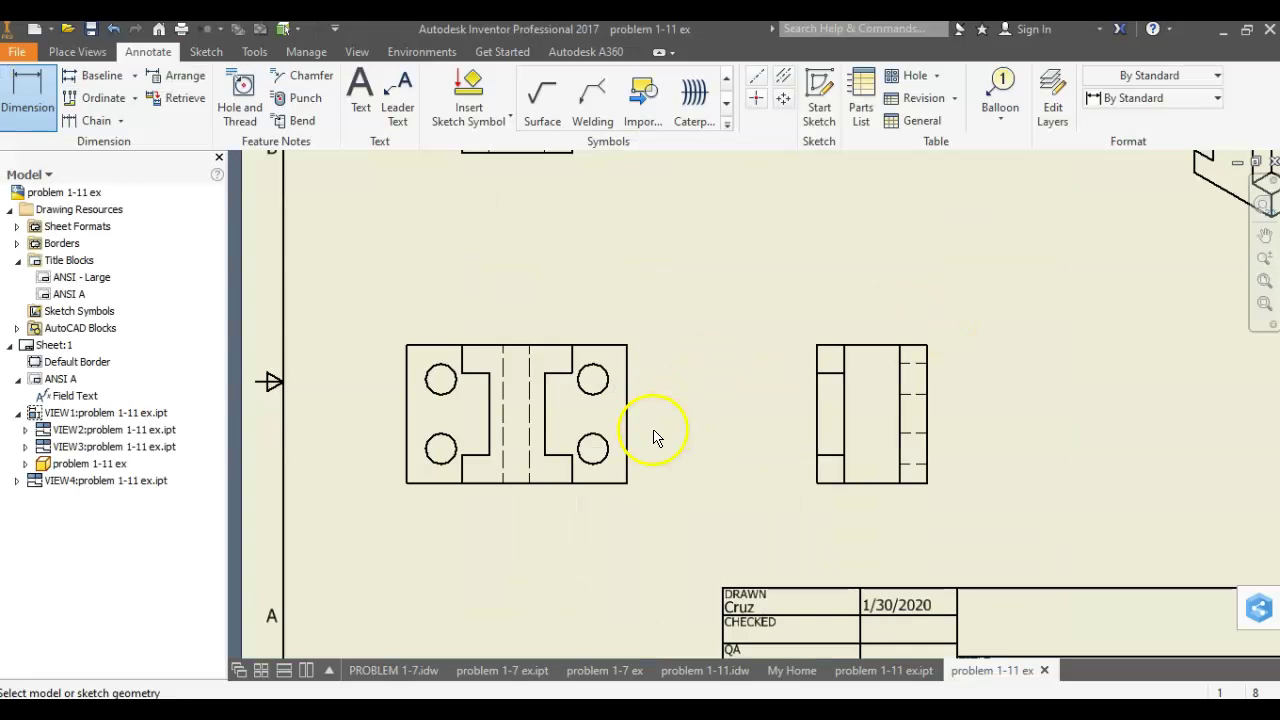
scroll(655, 448, "down", 3)
middle_click_drag(678, 523, 778, 537)
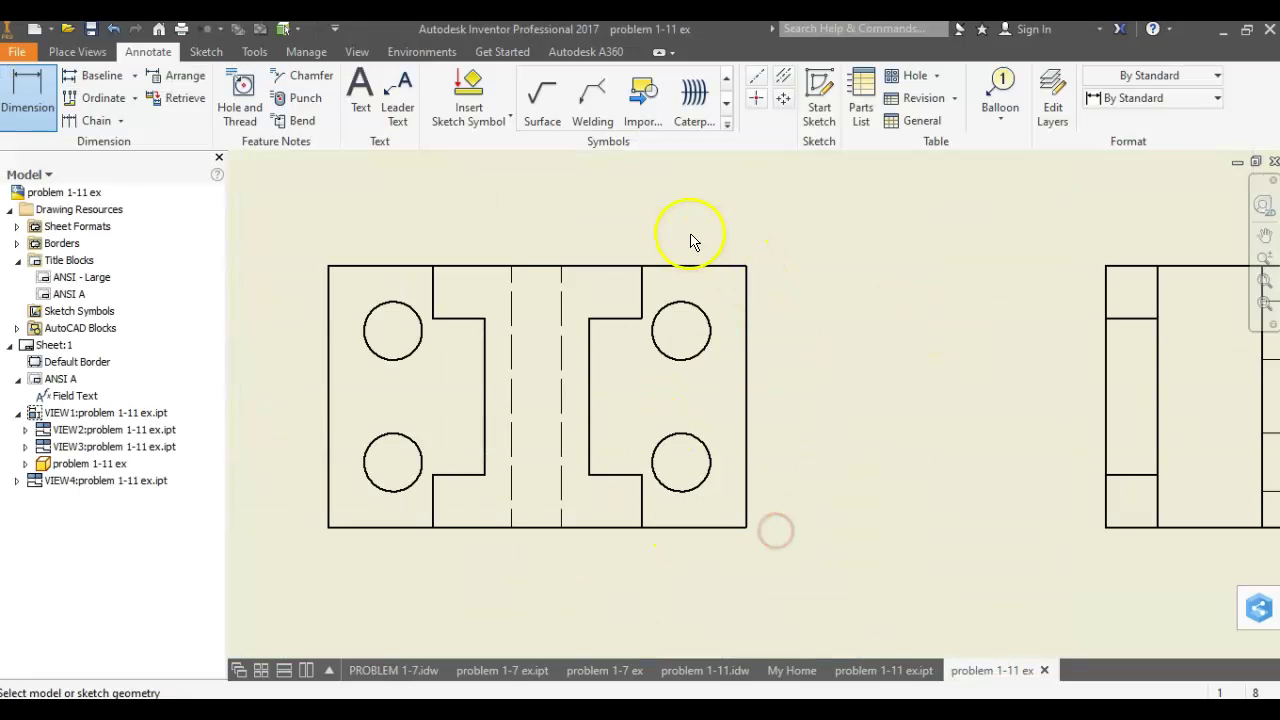
middle_click_drag(690, 241, 800, 313)
left_click(492, 378)
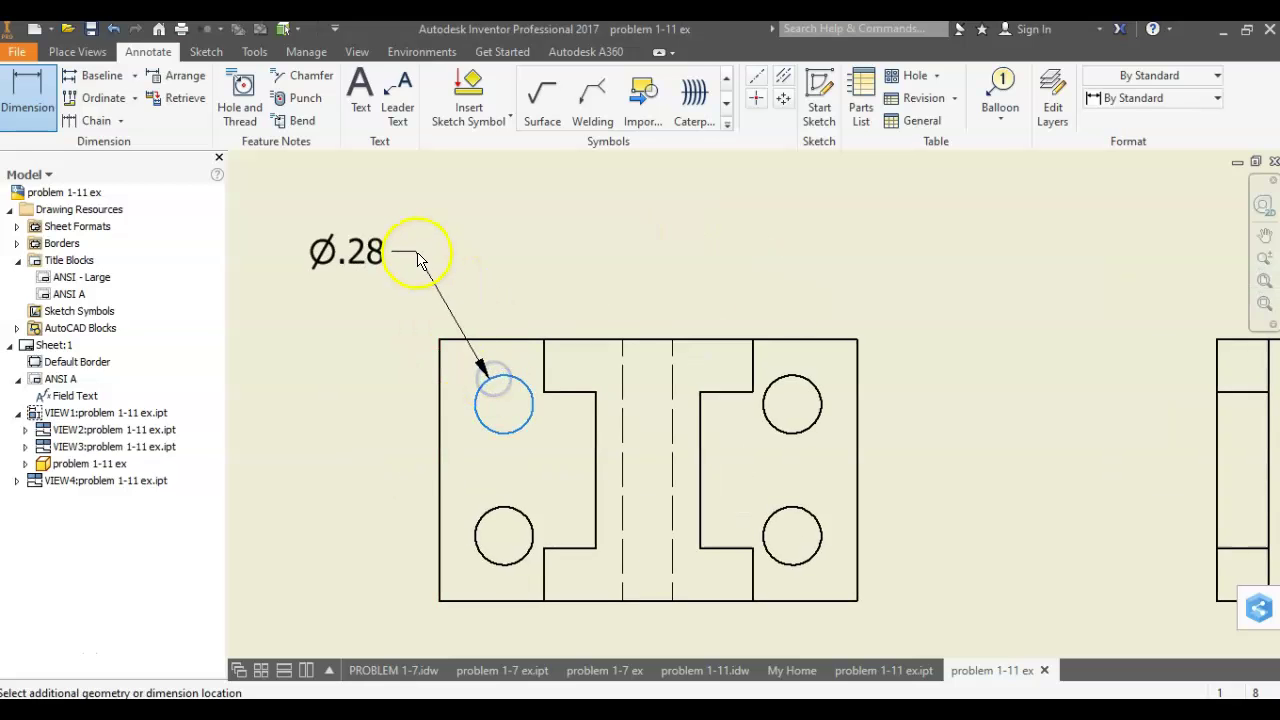
left_click(395, 240)
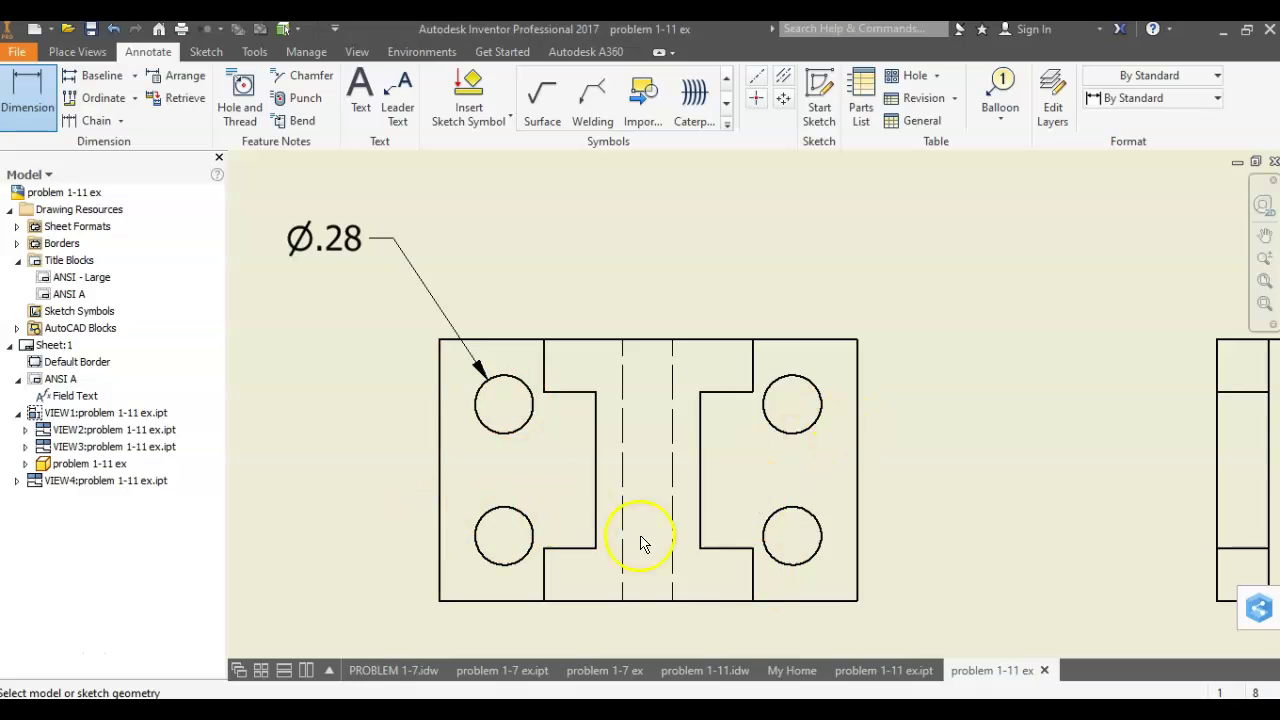
Step: Add the prefix "4x" before the diameter value in the hole dimension's text
double_click(468, 285)
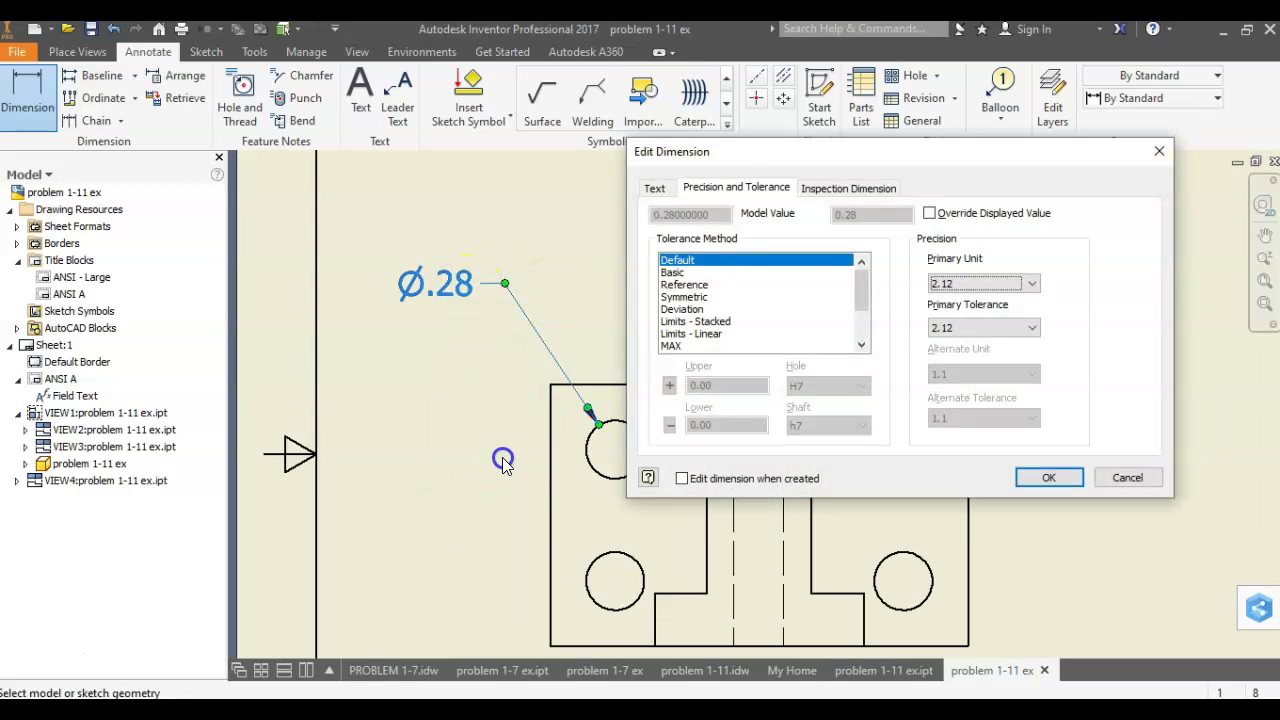
left_click(656, 189)
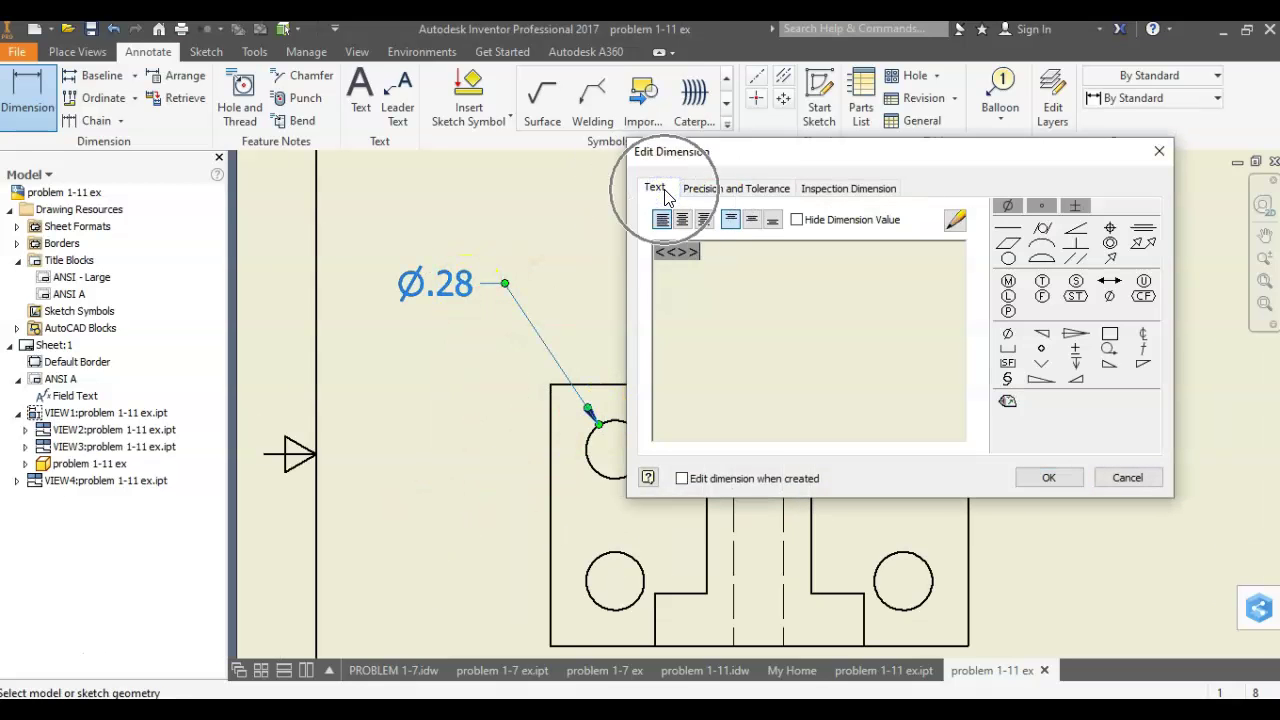
left_click(743, 259)
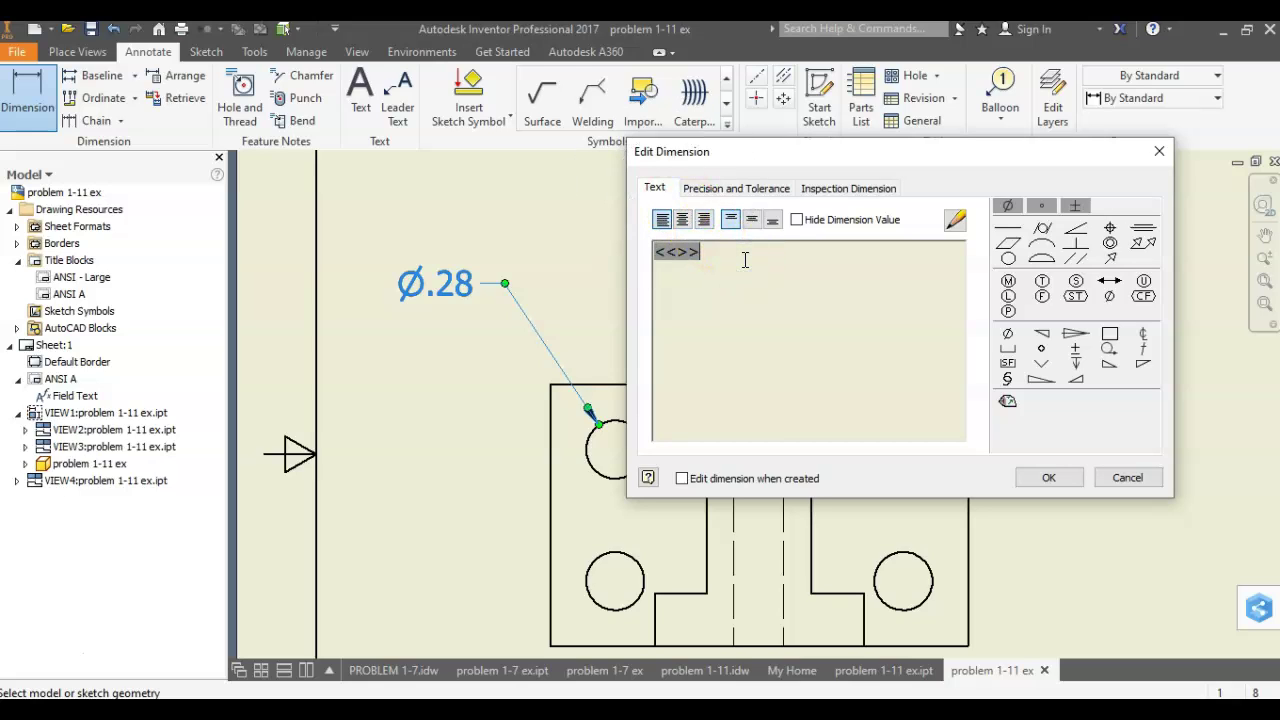
type("4x")
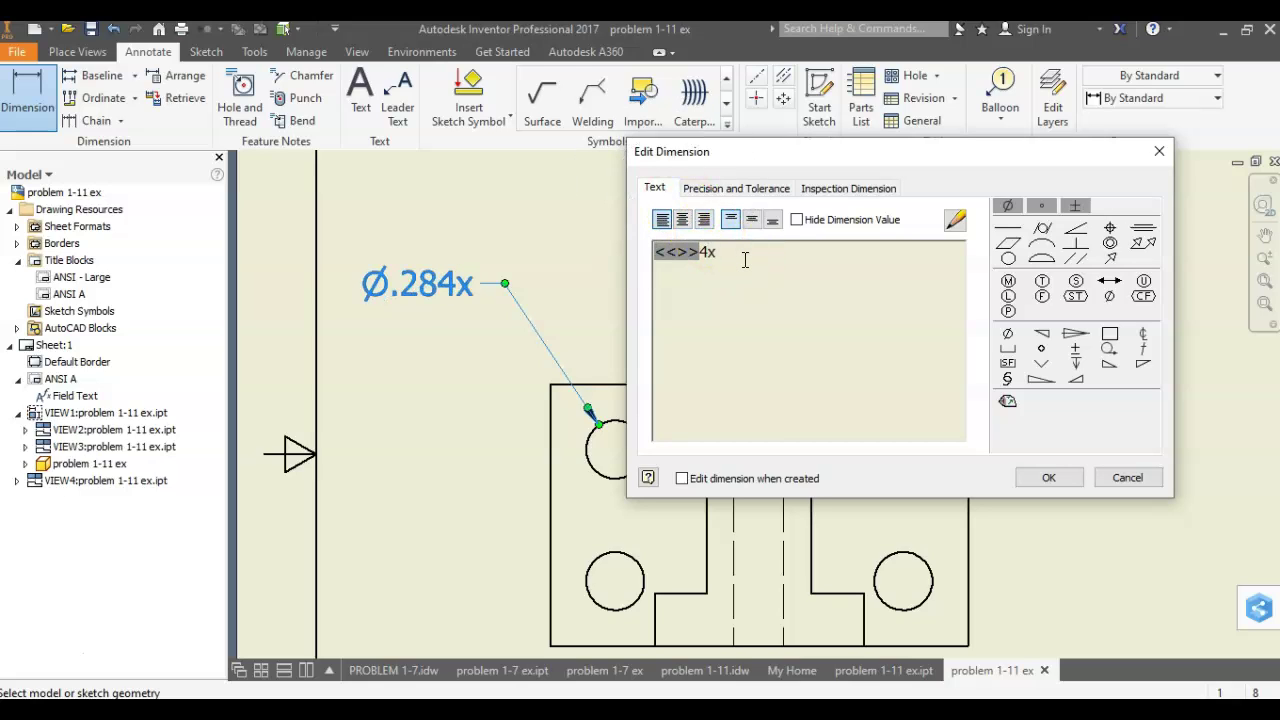
key("BackSpace")
key("BackSpace")
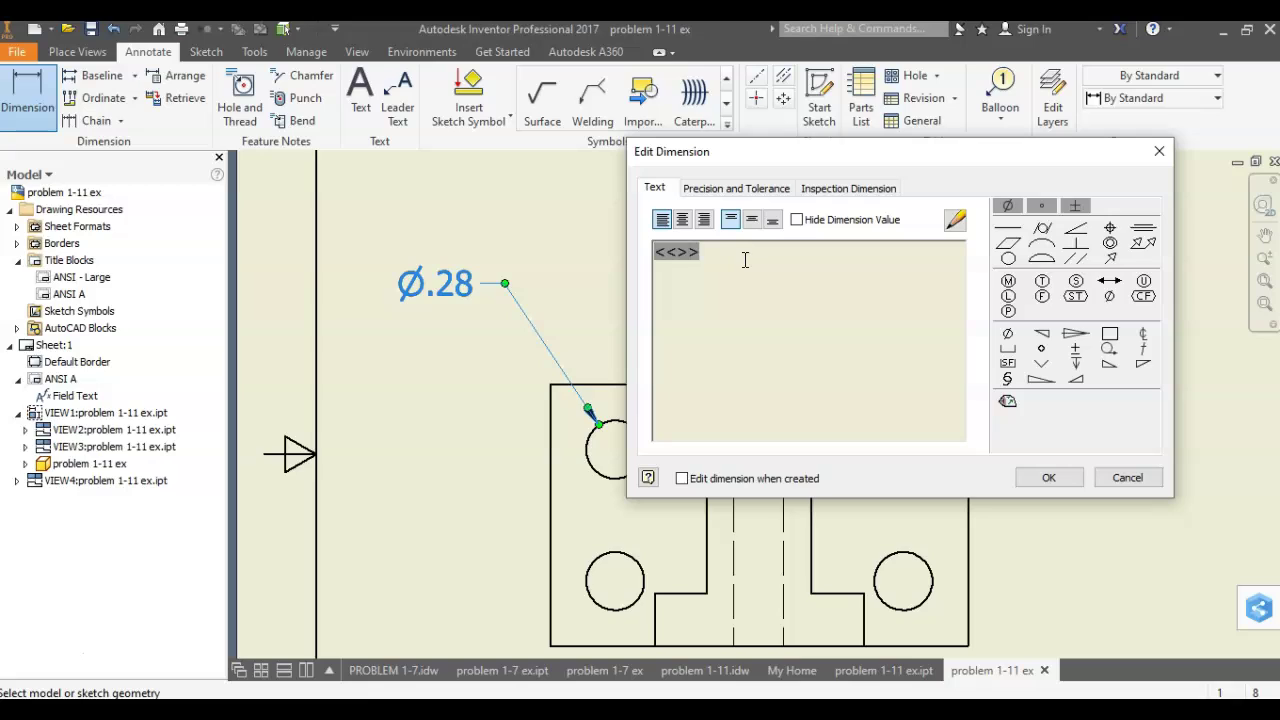
type("4x")
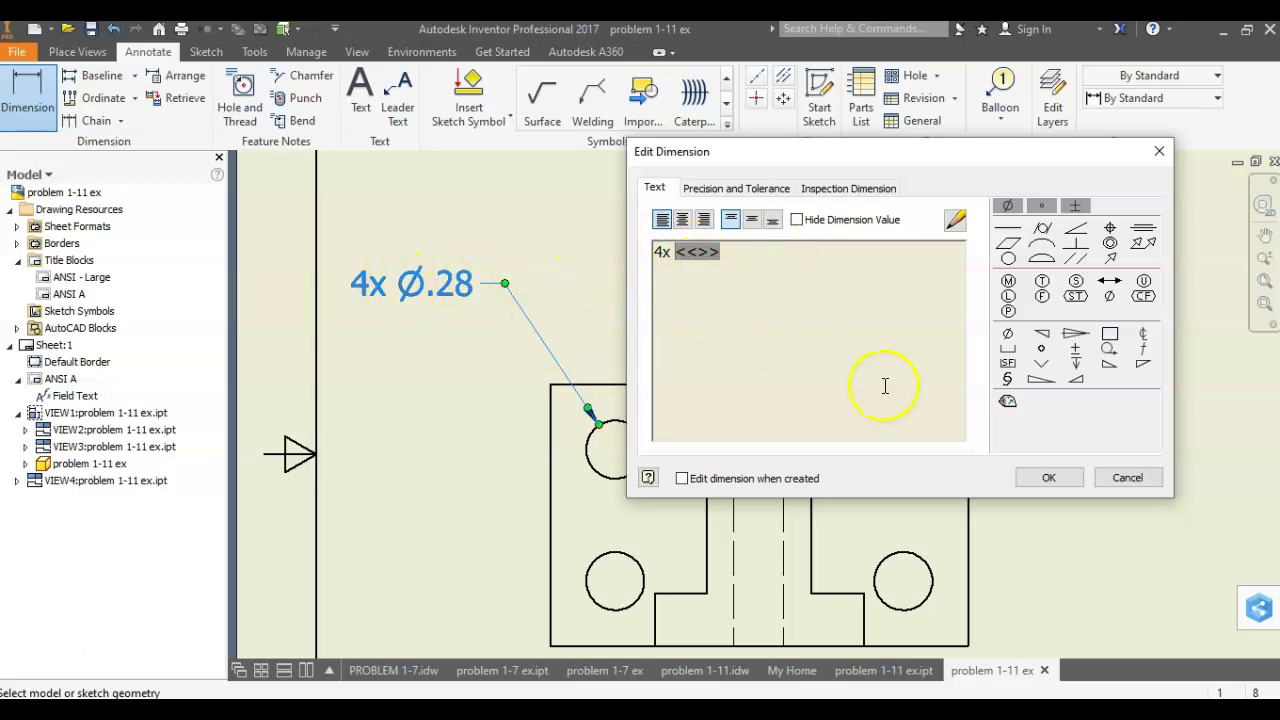
left_click(1049, 477)
Step: Check the reference drawing and add center marks to the two upper holes in the front view
scroll(834, 371, "down", 2)
mouse_move(834, 371)
middle_mouse_down()
mouse_move(565, 335)
mouse_move(572, 374)
middle_mouse_up()
key("alt+Tab")
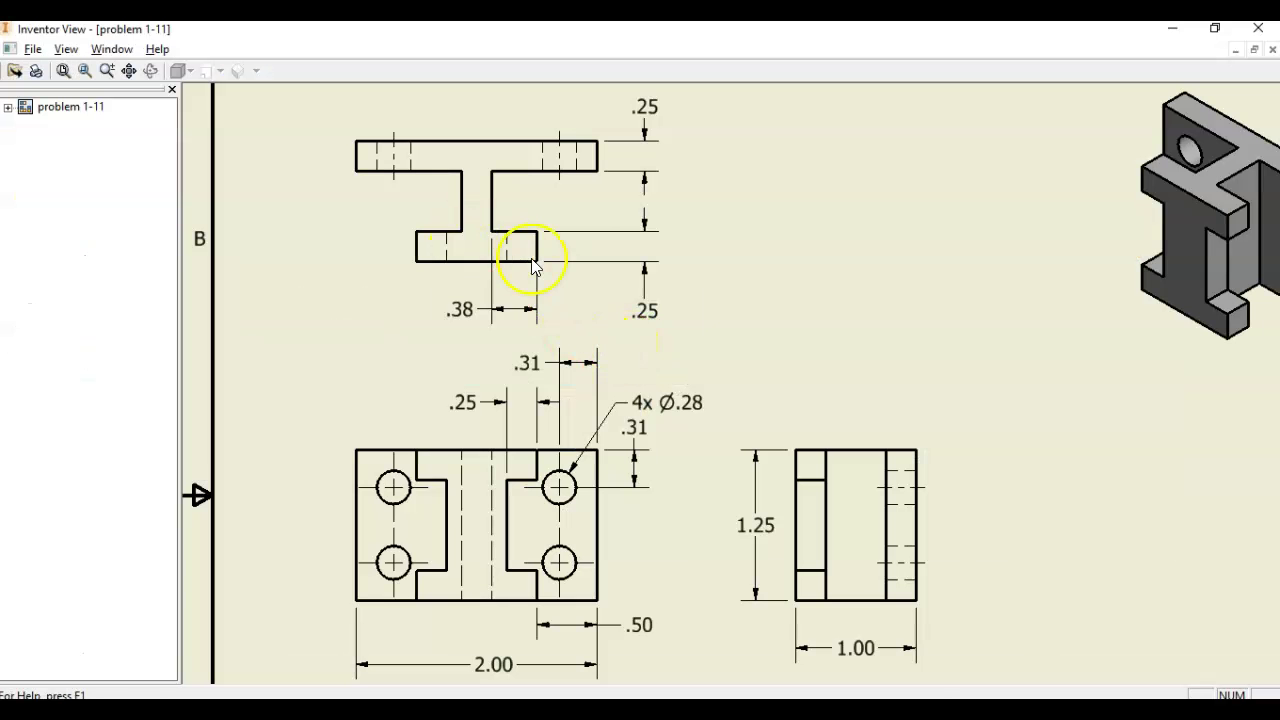
key("alt+Tab")
middle_click_drag(534, 266, 617, 349)
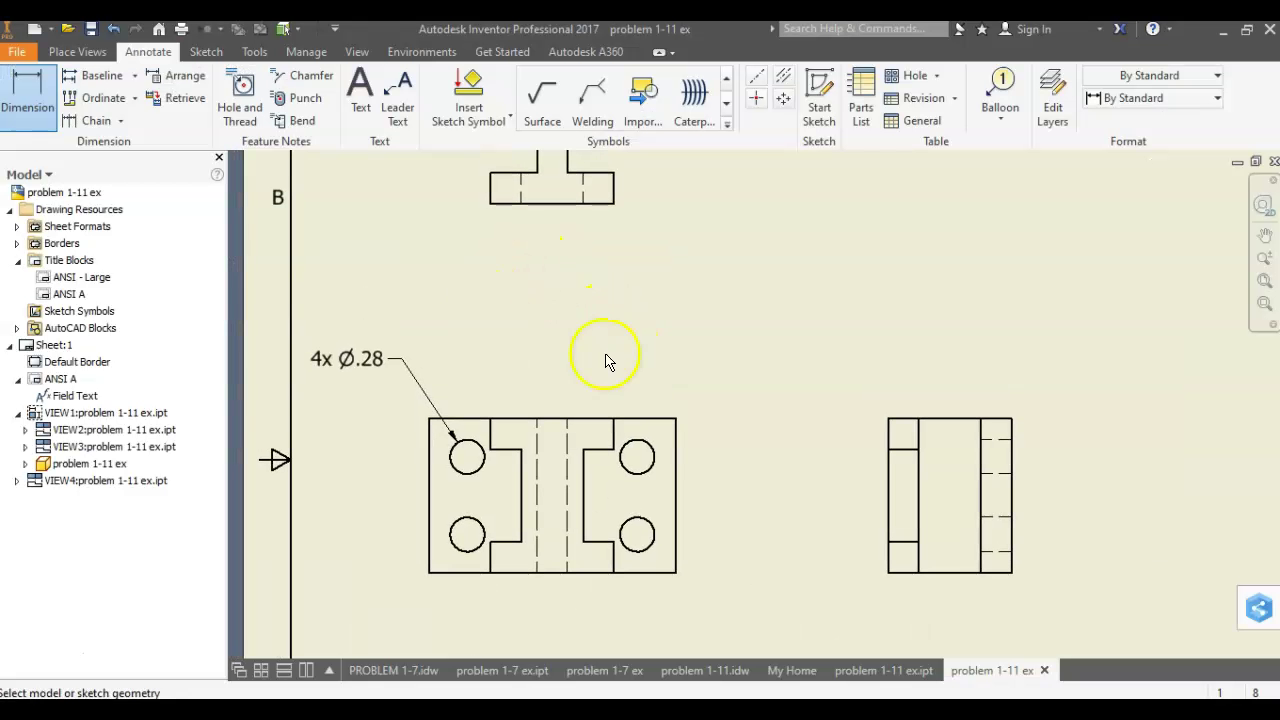
key("alt+Tab")
key("alt+Tab")
left_click(757, 104)
left_click(658, 459)
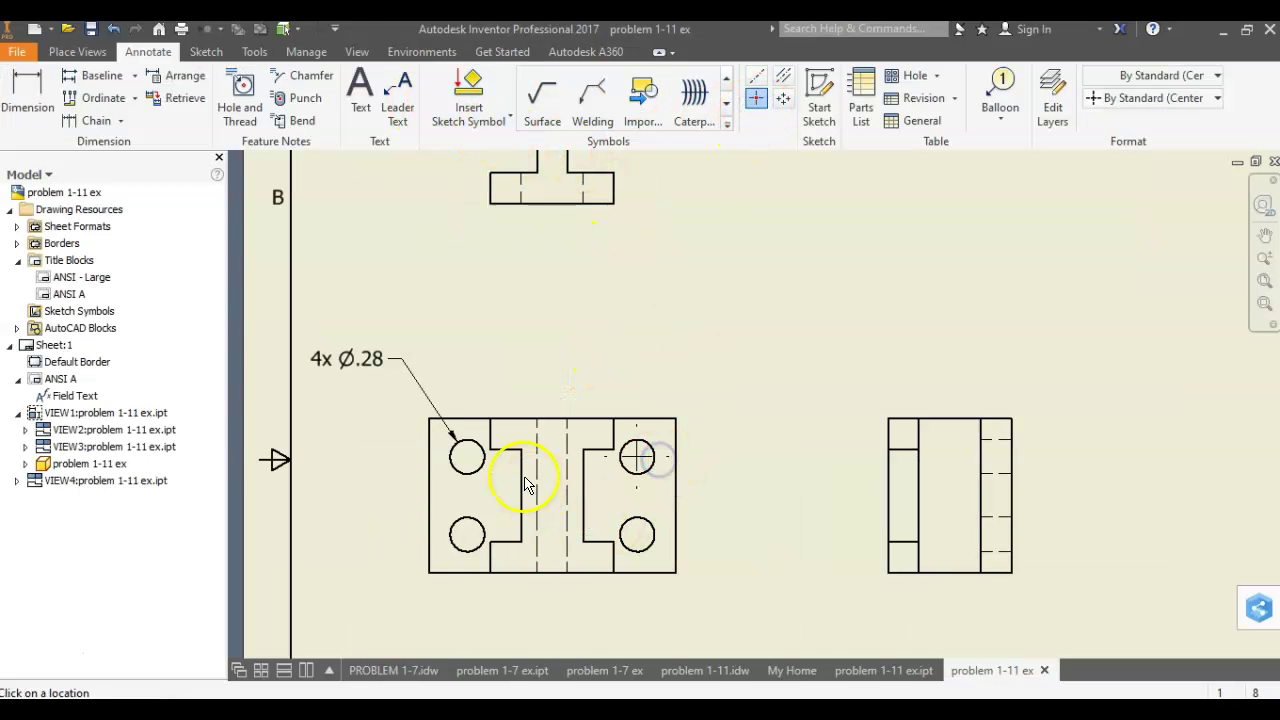
left_click(465, 460)
key("Escape")
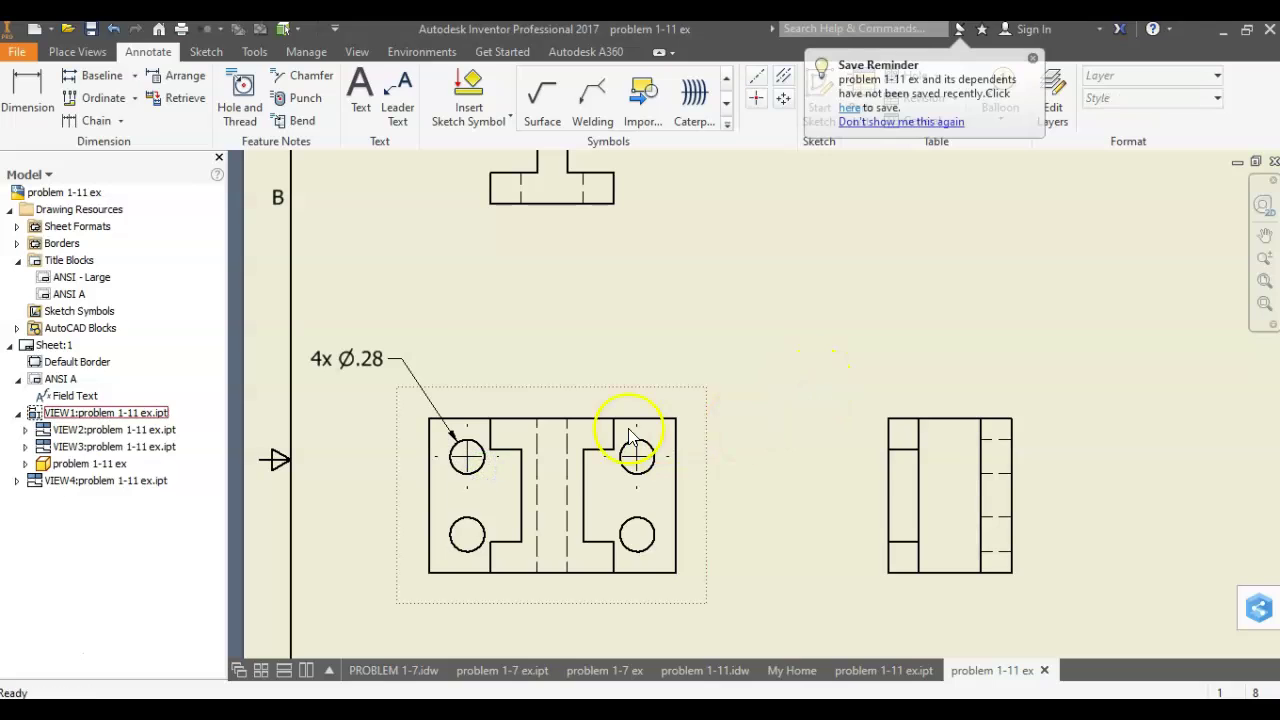
Step: Open the Style and Standard Editor from the hole dimension and set the Label Text (ANSI) font to Technic
right_click(376, 368)
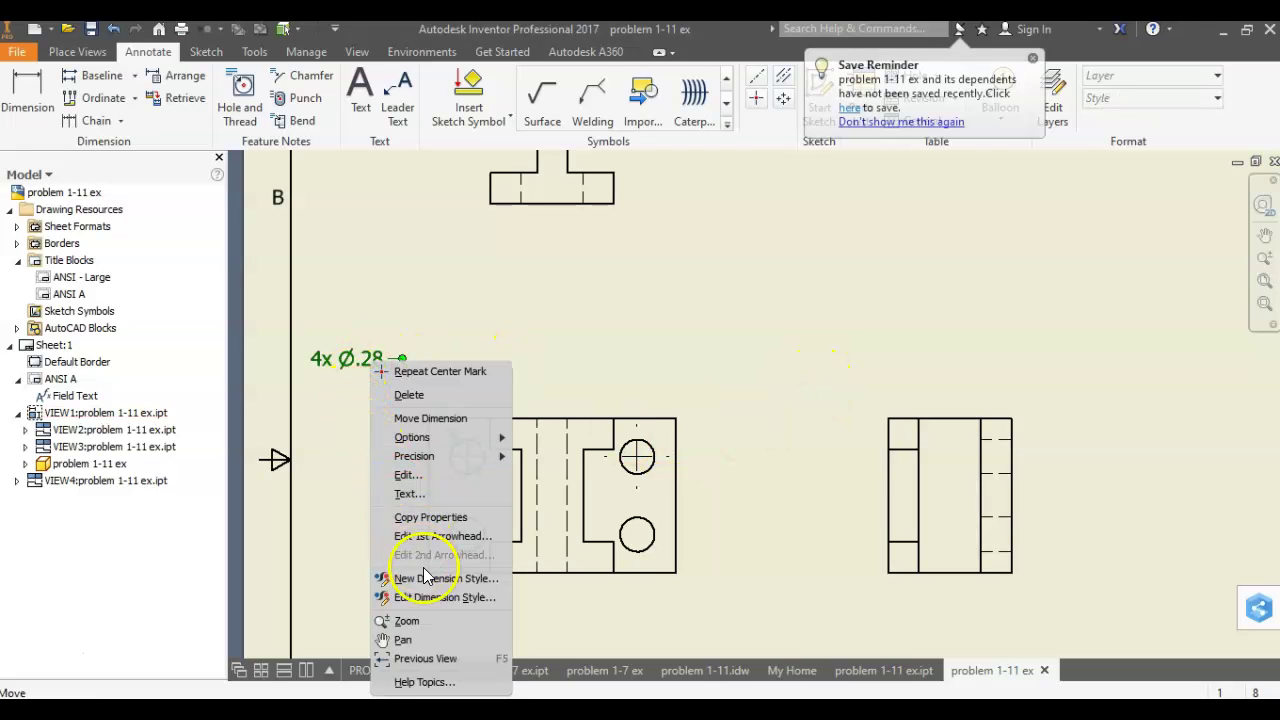
left_click(428, 597)
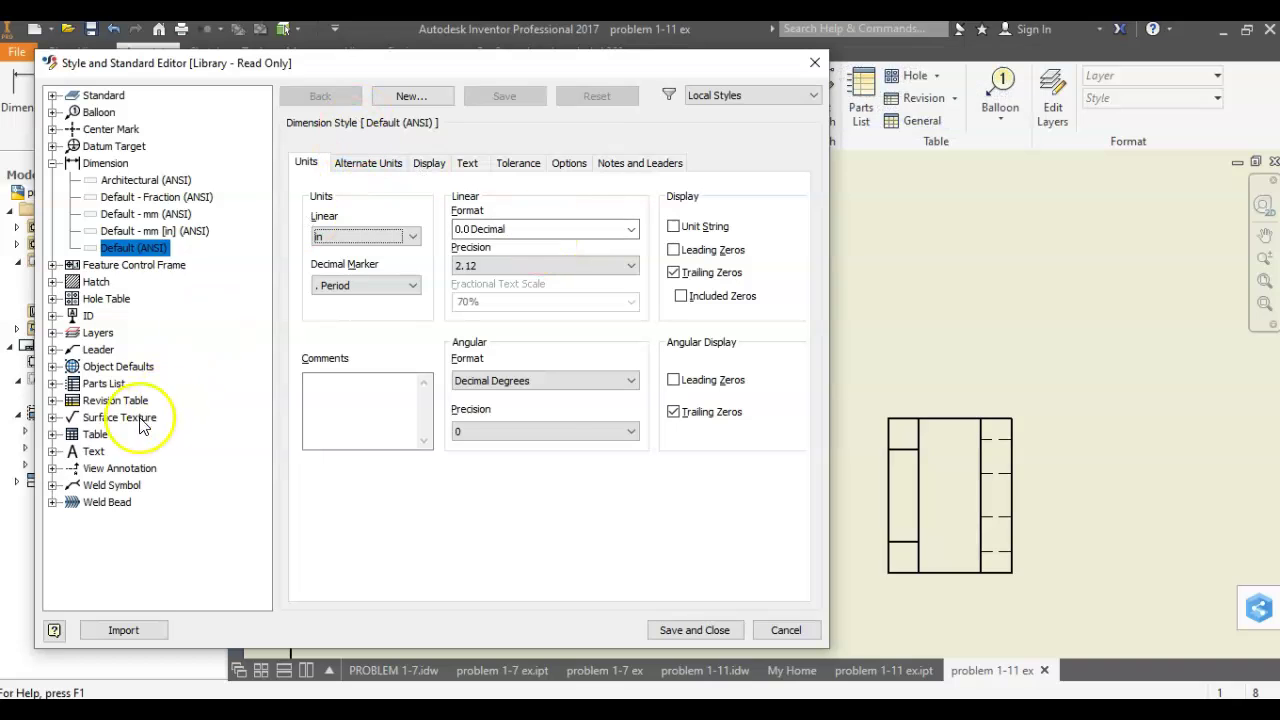
left_click(53, 452)
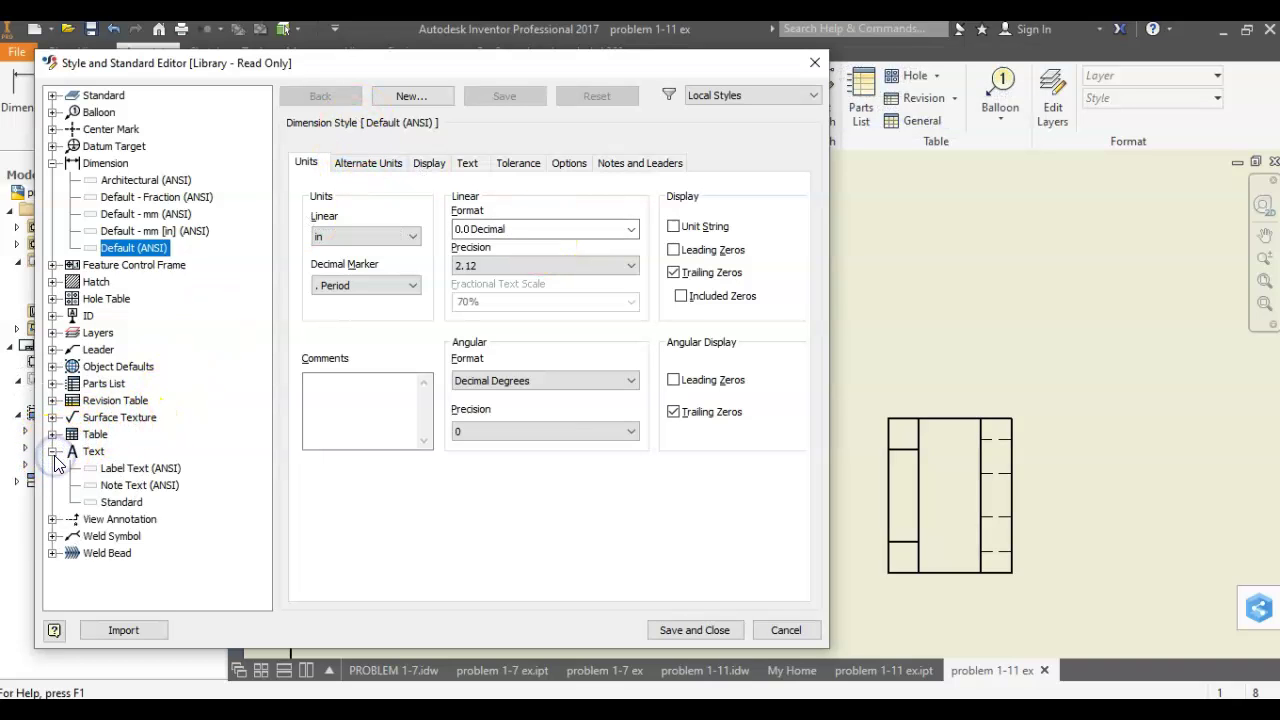
left_click(120, 468)
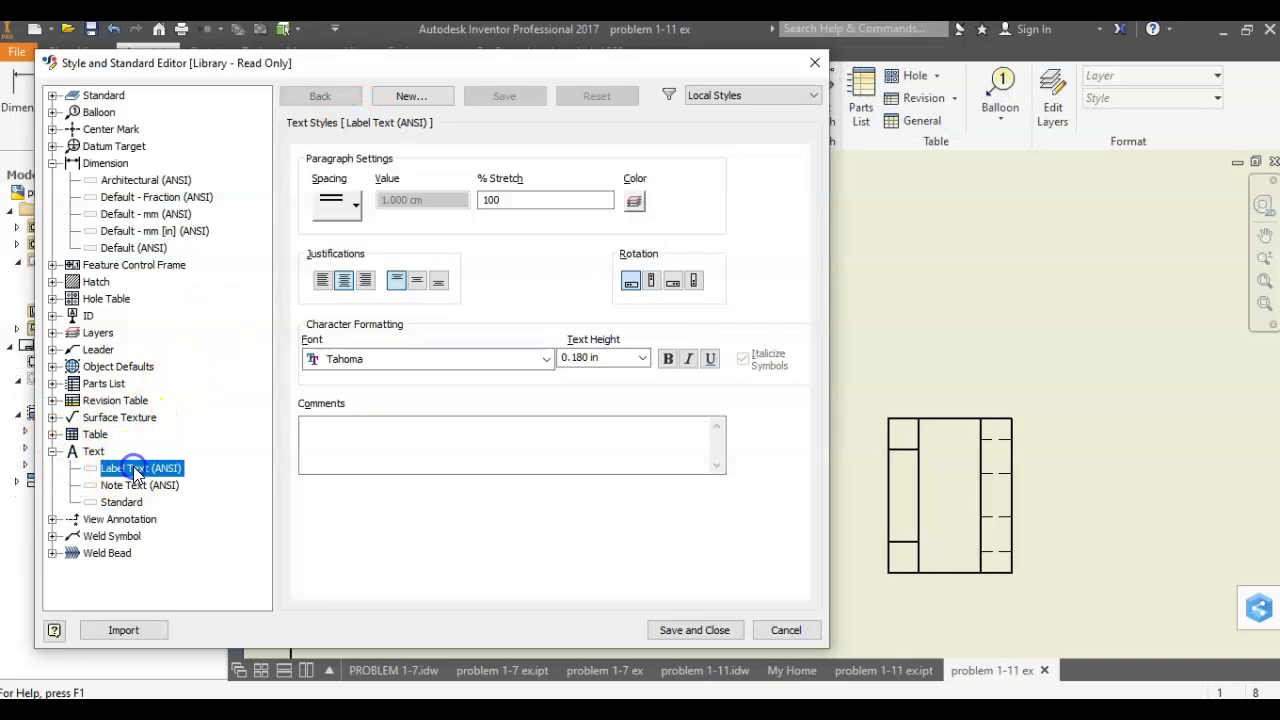
key("Down")
key("Down")
left_click(133, 468)
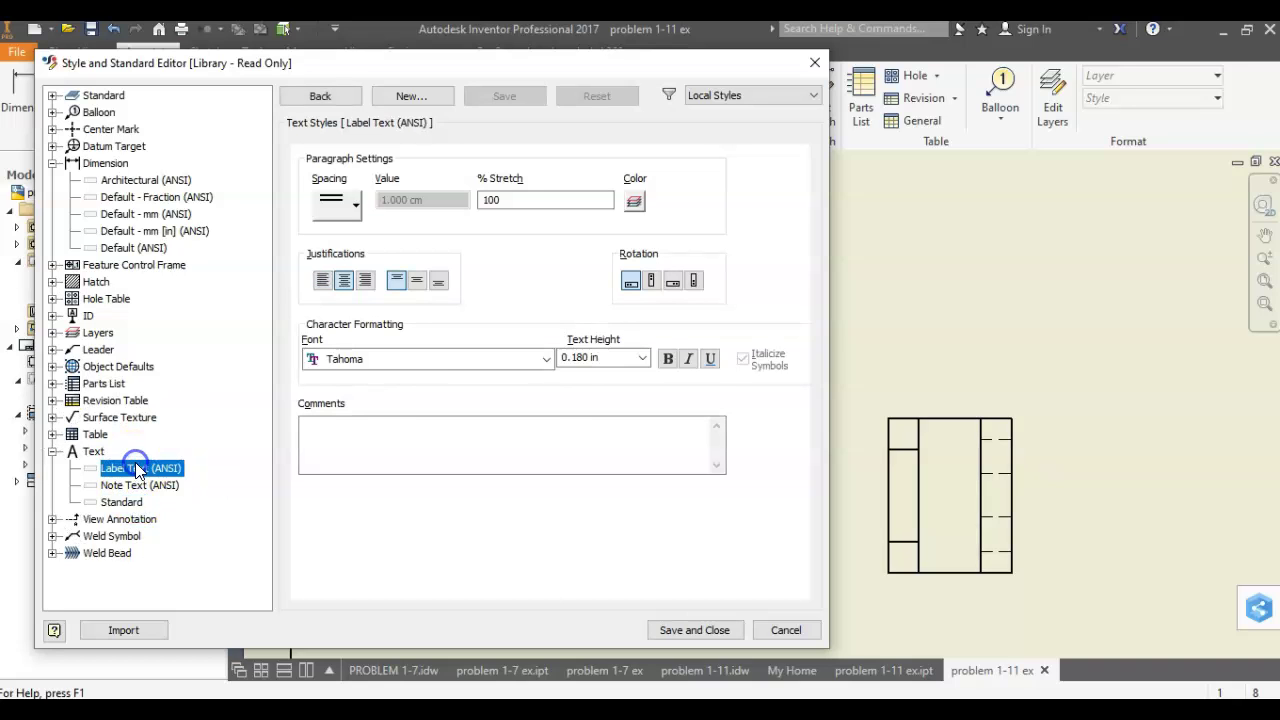
left_click(370, 359)
left_click(362, 393)
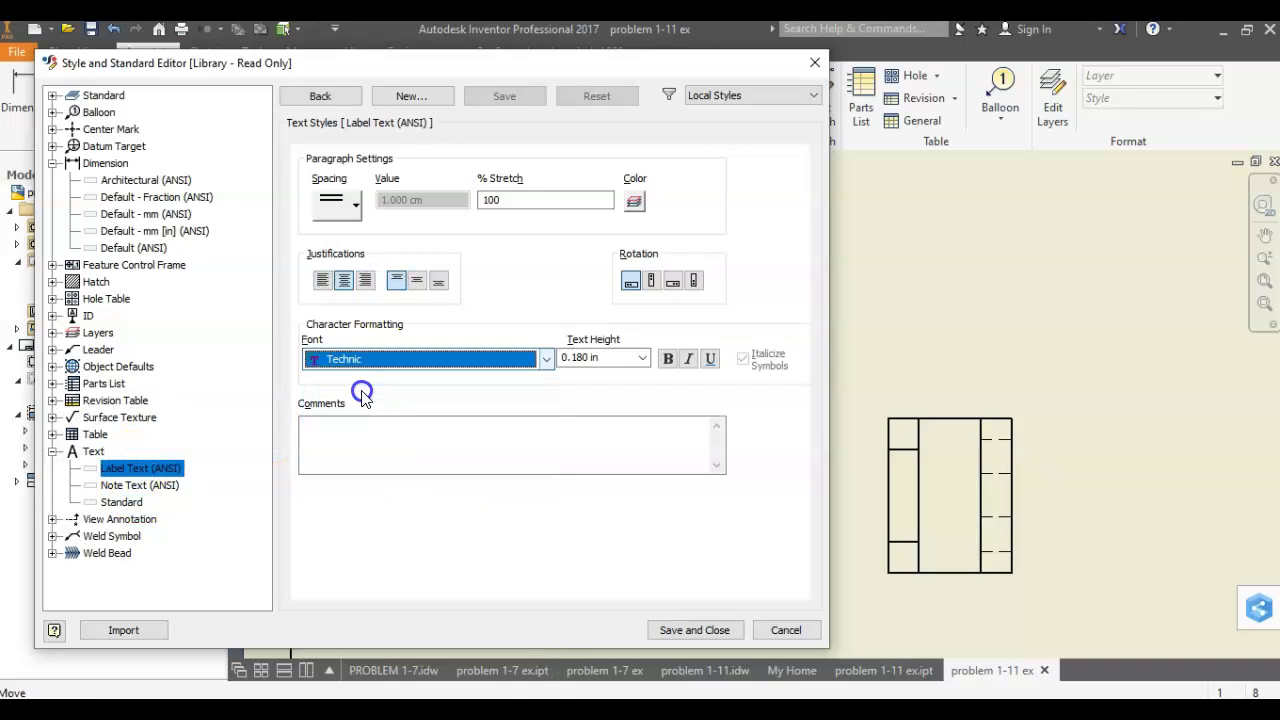
Step: Set the Note Text (ANSI) style's font to Technic, saving the Label Text edits
left_click(130, 485)
left_click(364, 397)
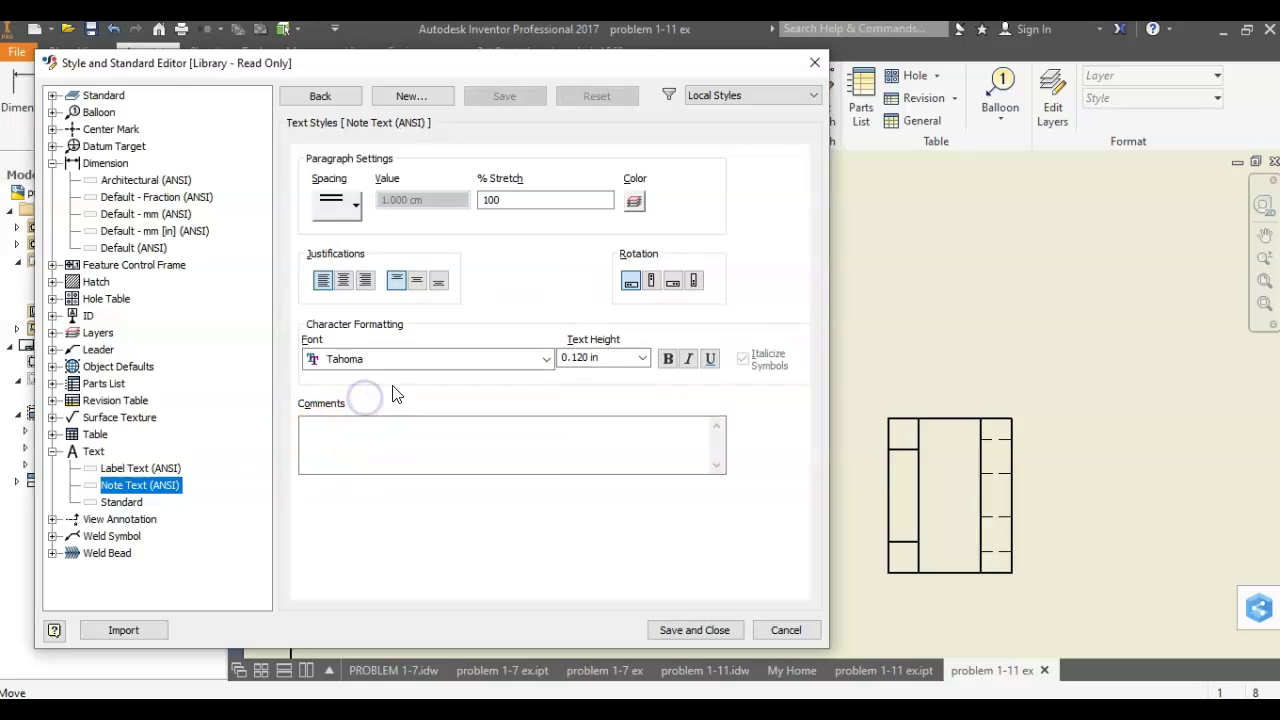
left_click(390, 359)
left_click(390, 391)
Step: Save the Note Text edits, set the Standard text style's font to Technic, and save and close the style editor
left_click(122, 502)
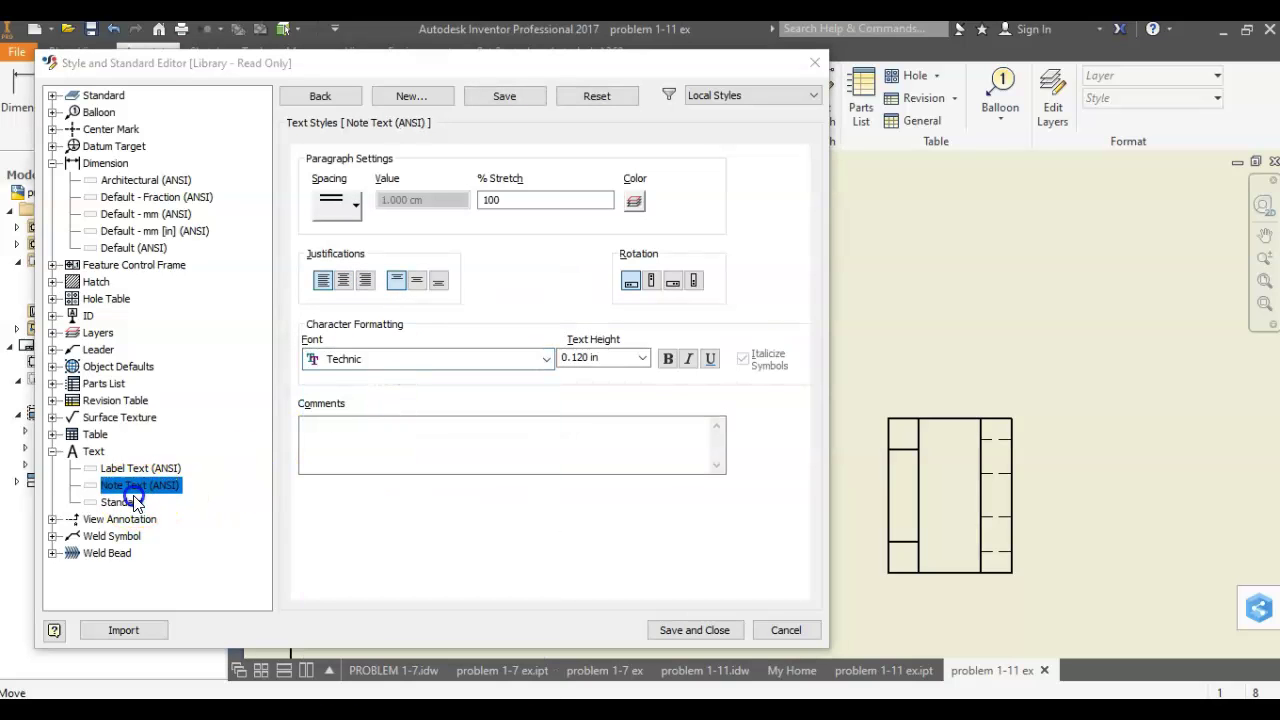
left_click(372, 399)
left_click(423, 359)
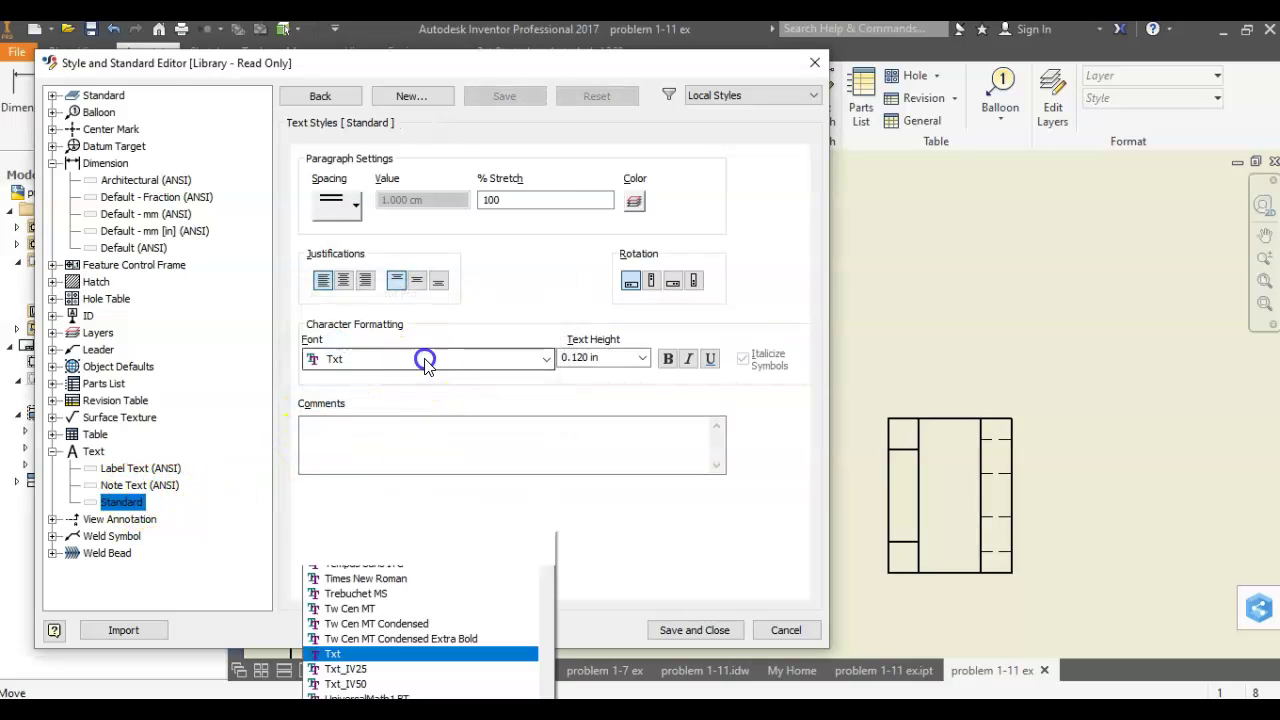
scroll(397, 411, "up", 1)
left_click(395, 409)
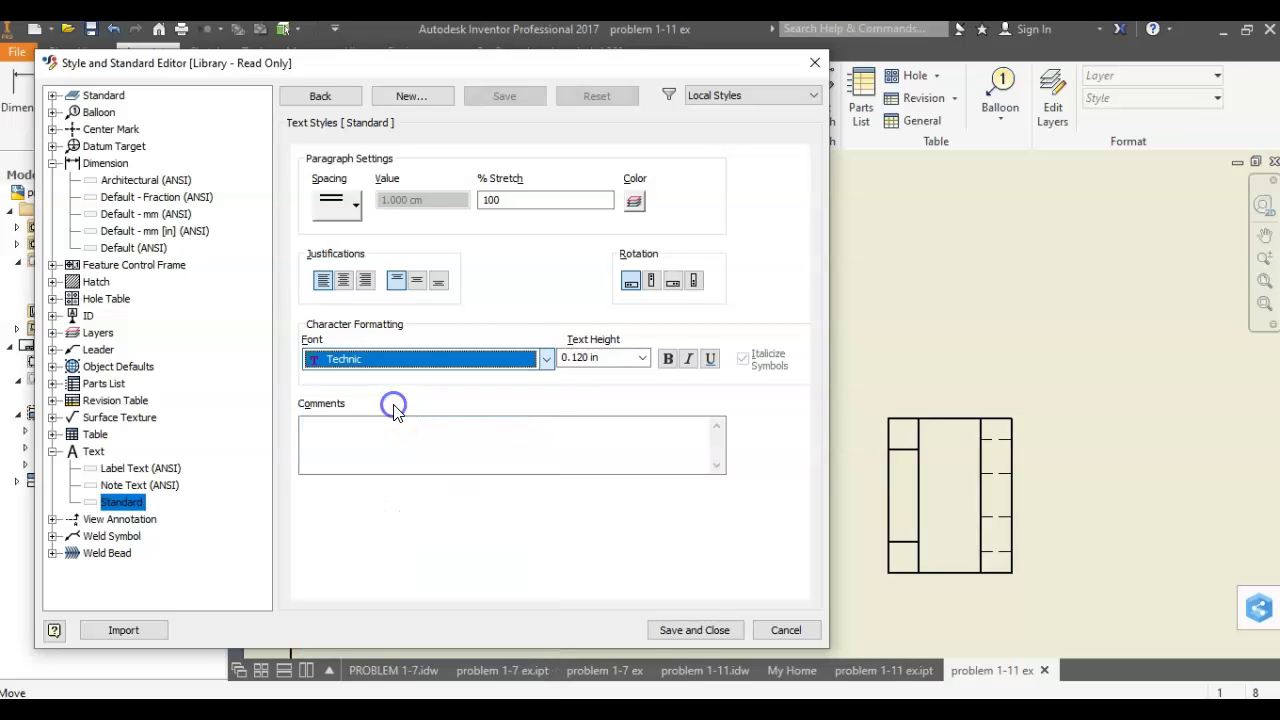
left_click(680, 630)
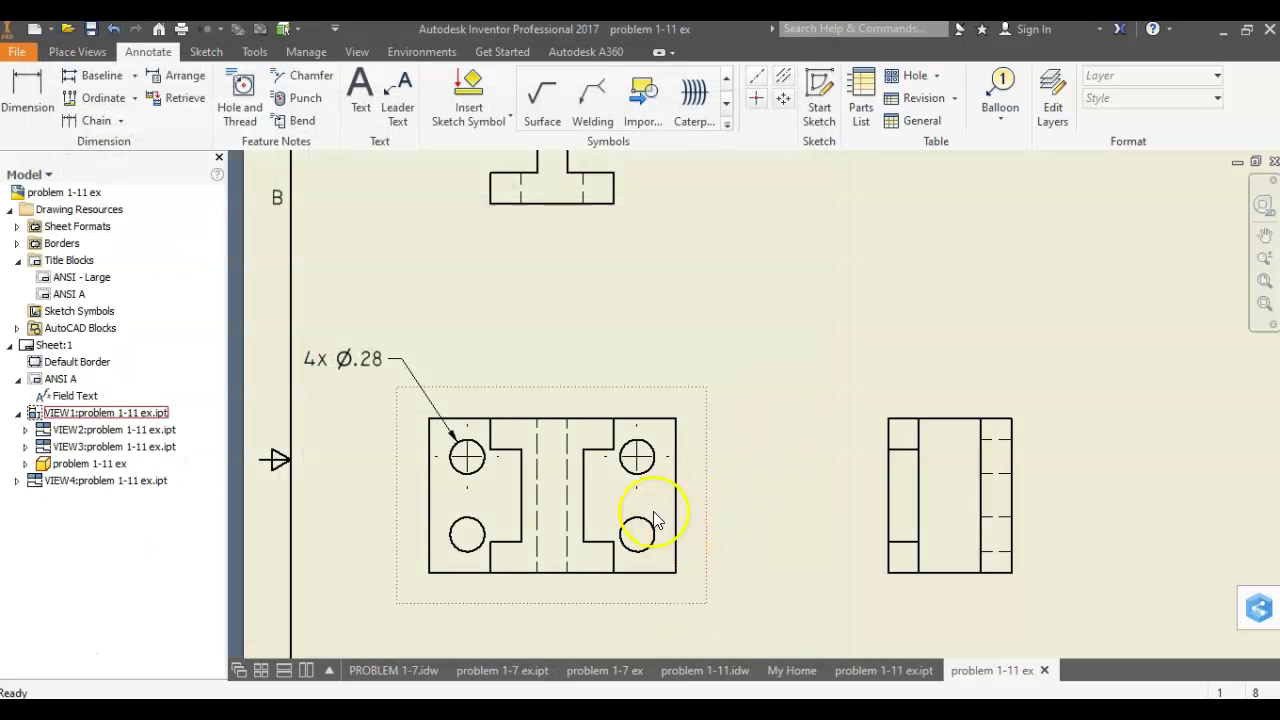
Step: Open the Center Mark (ANSI) style from the upper-right hole's center mark, set Mark to 0.15 in, and save it
right_click(641, 460)
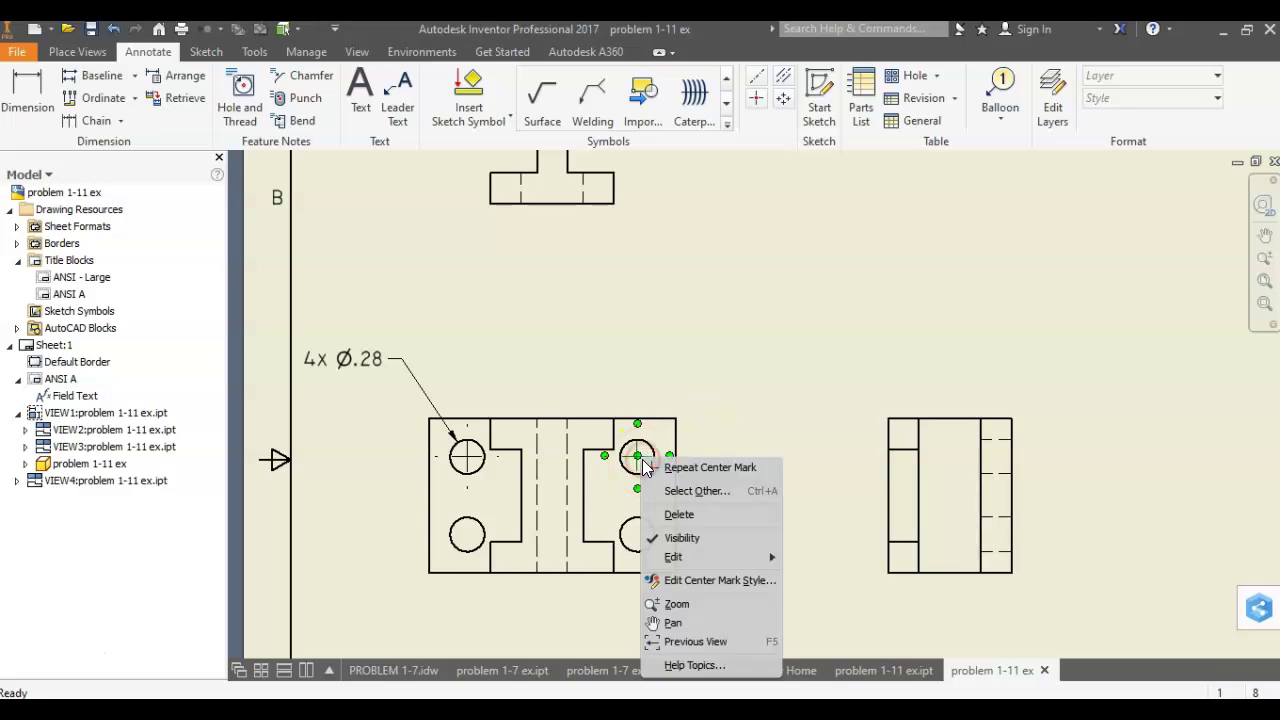
left_click(661, 580)
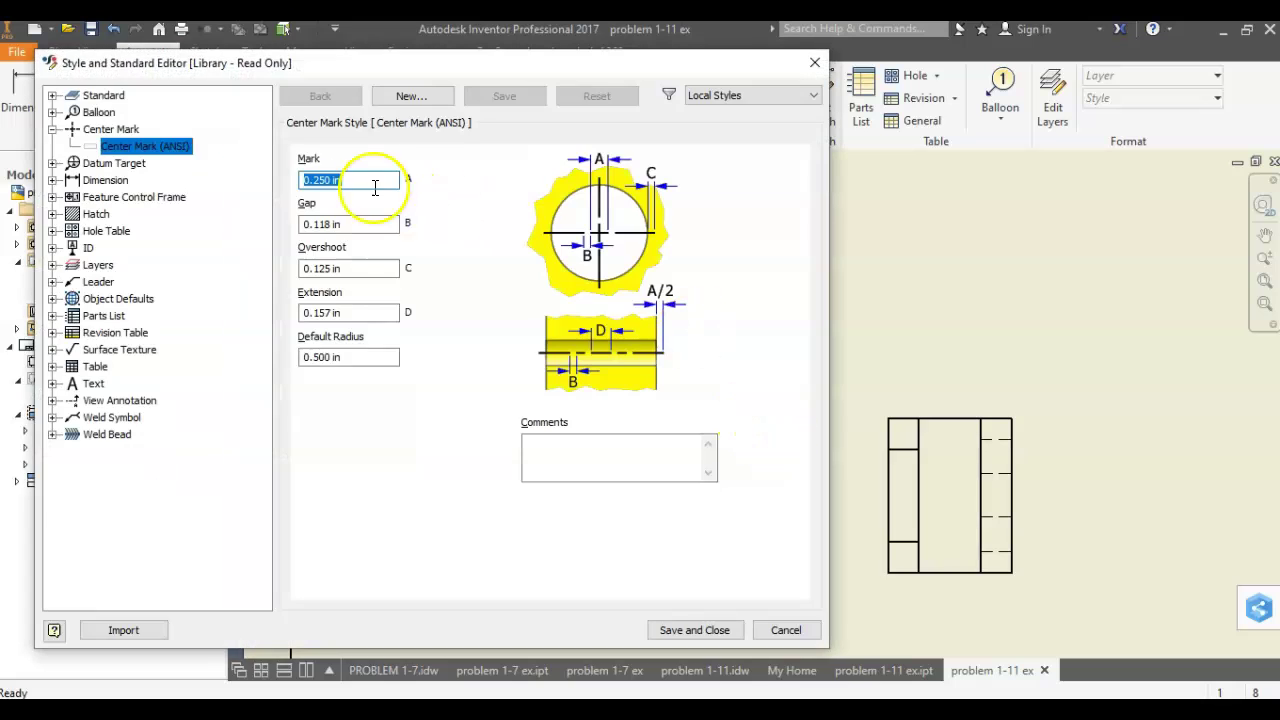
left_click(333, 180)
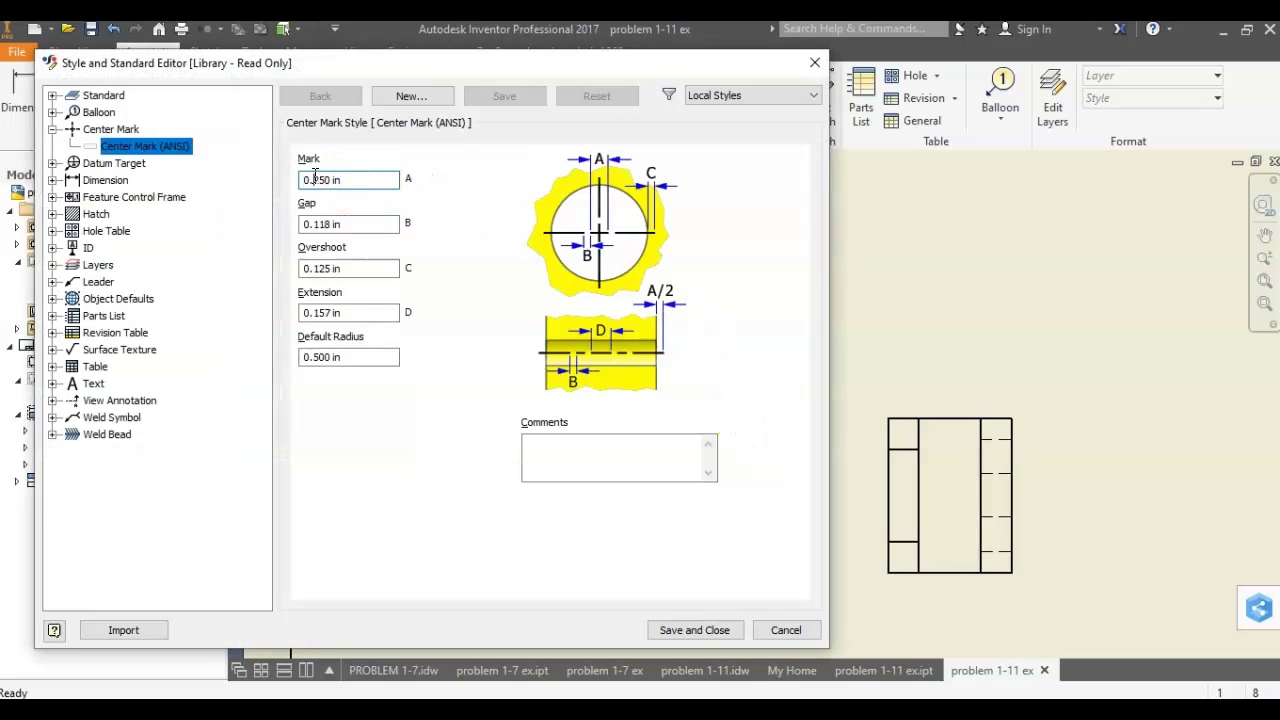
double_click(328, 178)
type("15")
left_click(320, 222)
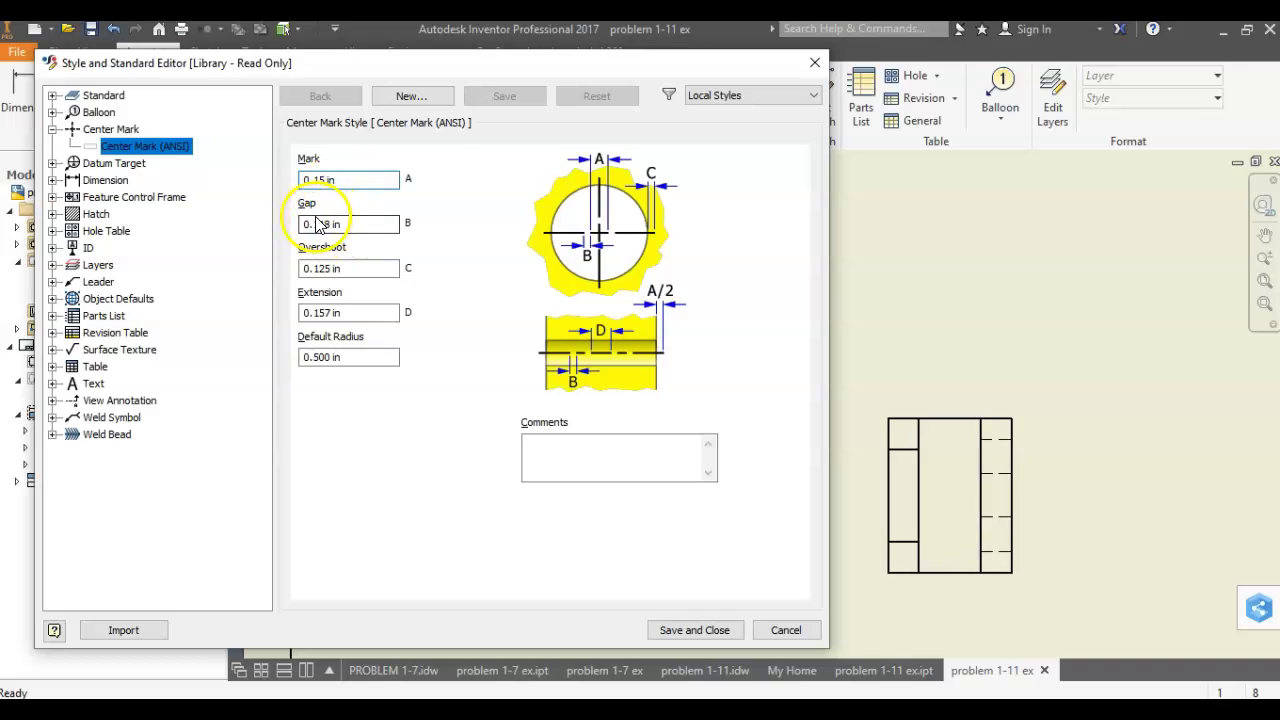
double_click(329, 222)
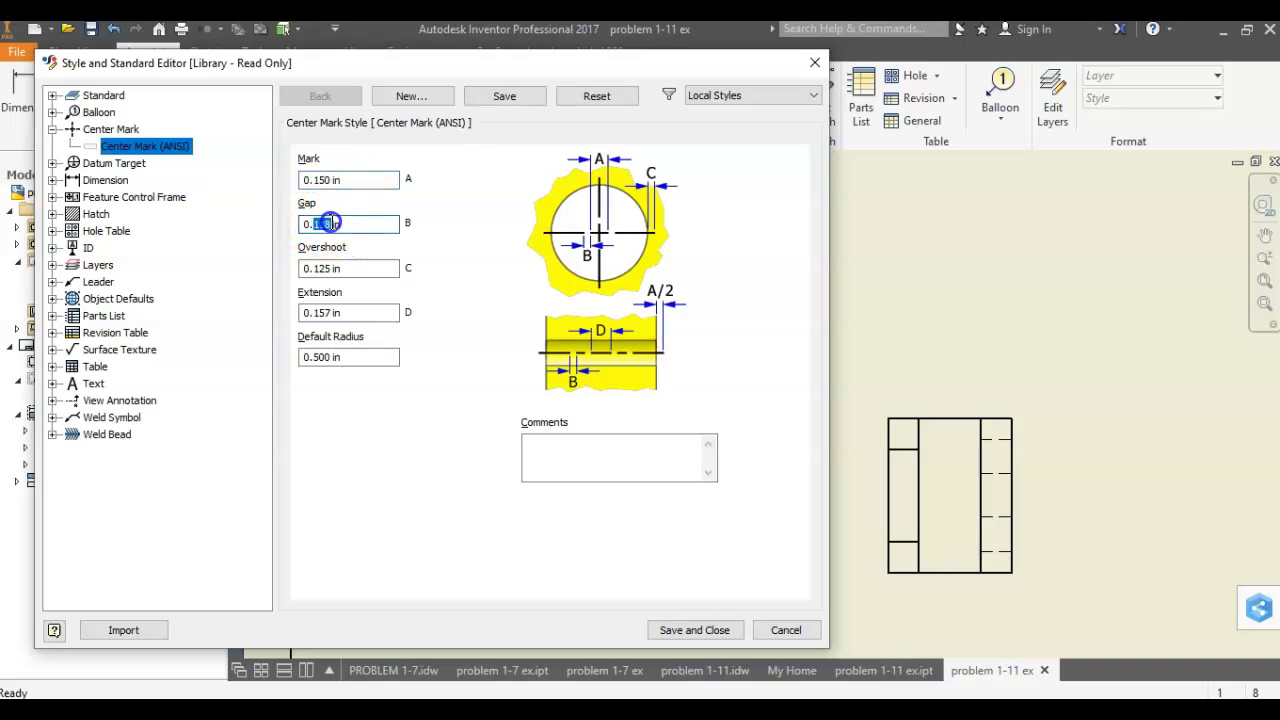
left_click(680, 630)
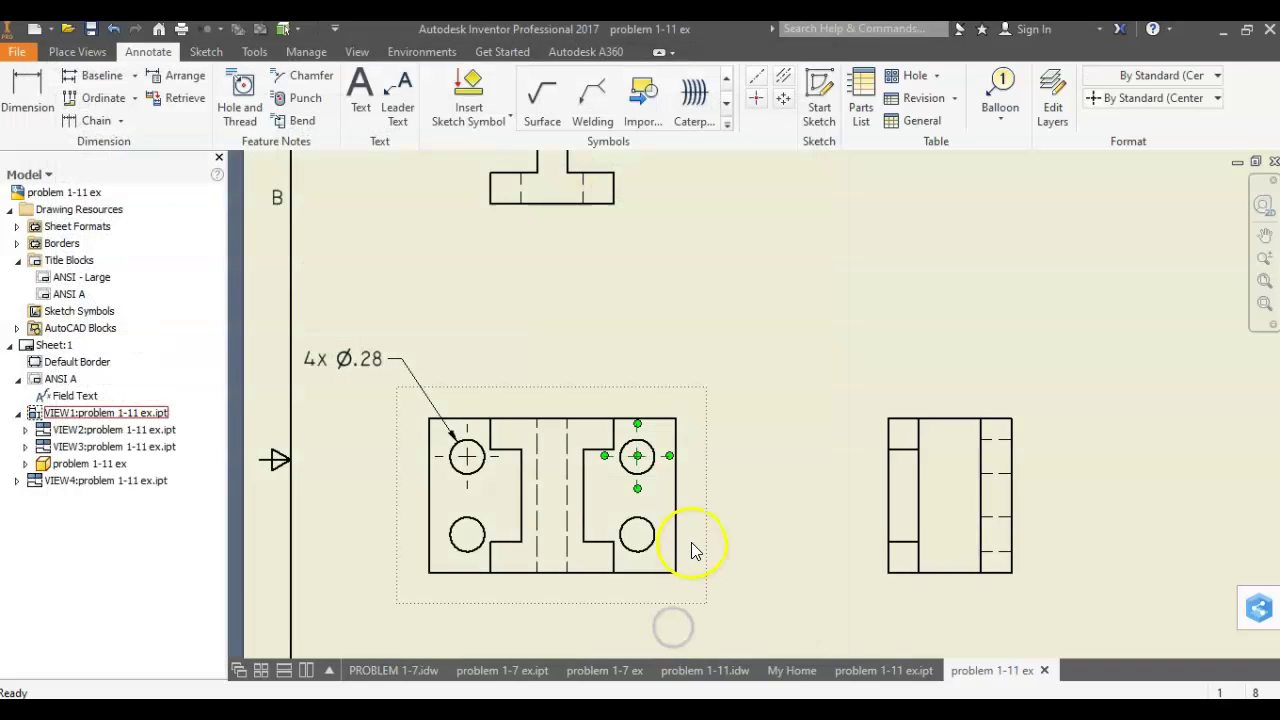
Step: Reopen the Center Mark (ANSI) style, set Mark to 0.05 in, and save and close the editor
scroll(680, 515, "up", 3)
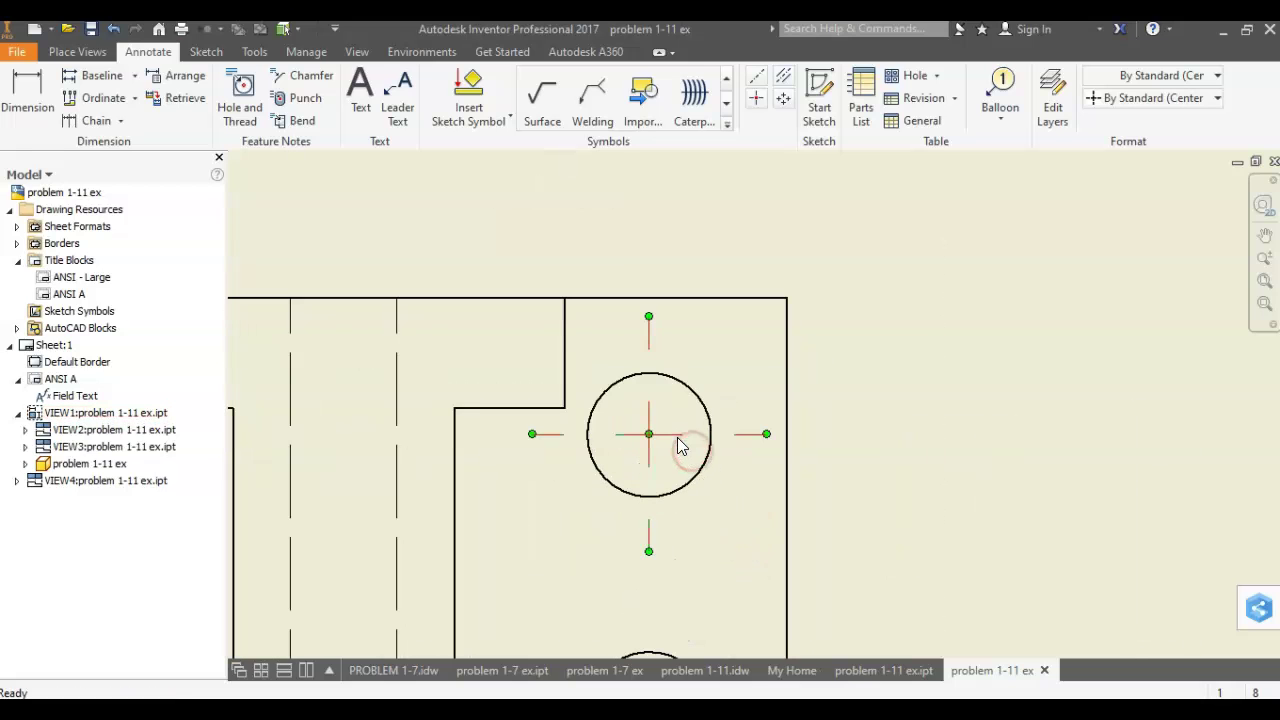
right_click(677, 437)
left_click(752, 558)
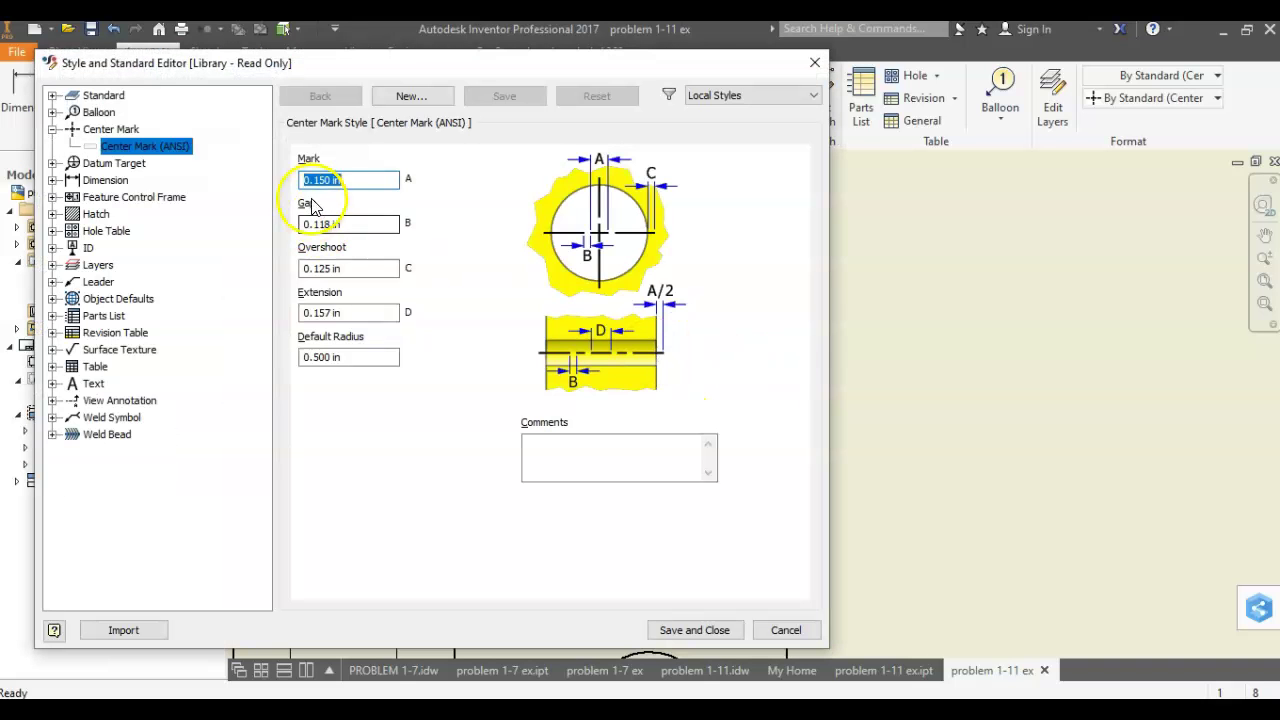
left_click(310, 180)
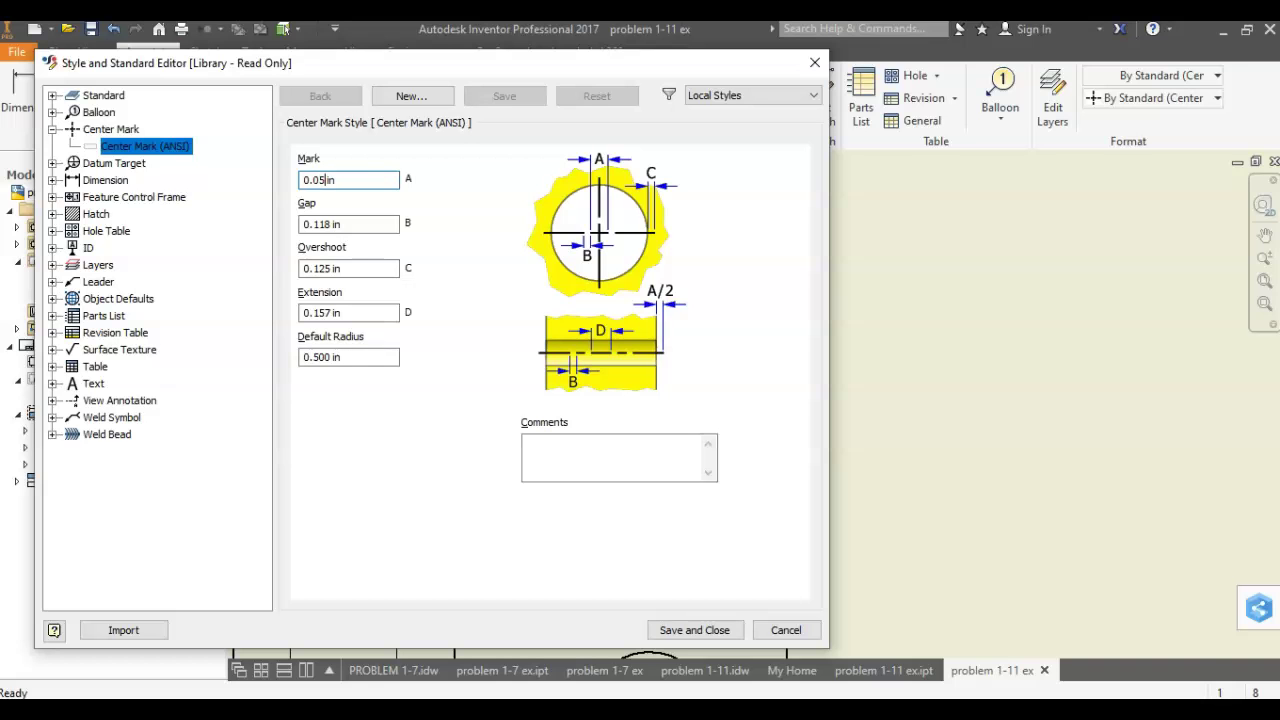
left_click(342, 224)
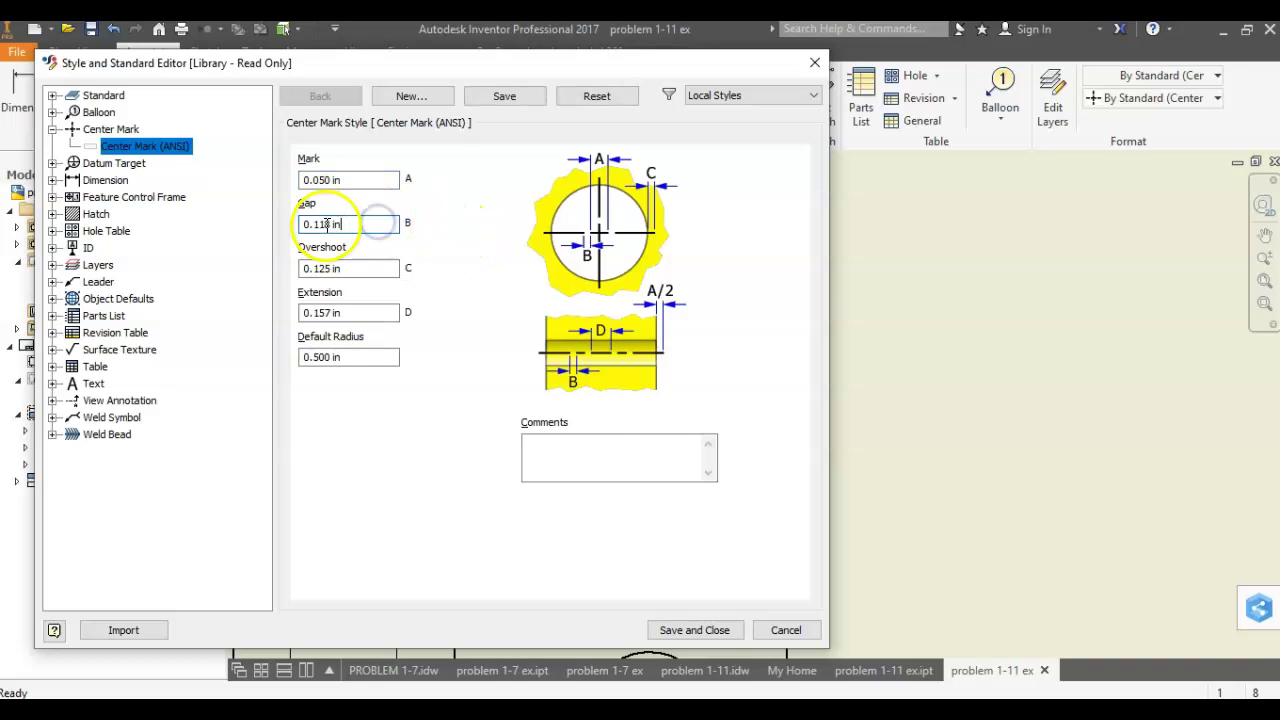
left_click(700, 630)
Step: Reduce the Gap value in the Center Mark (ANSI) style, save it, and deselect the center mark
scroll(679, 453, "up", 2)
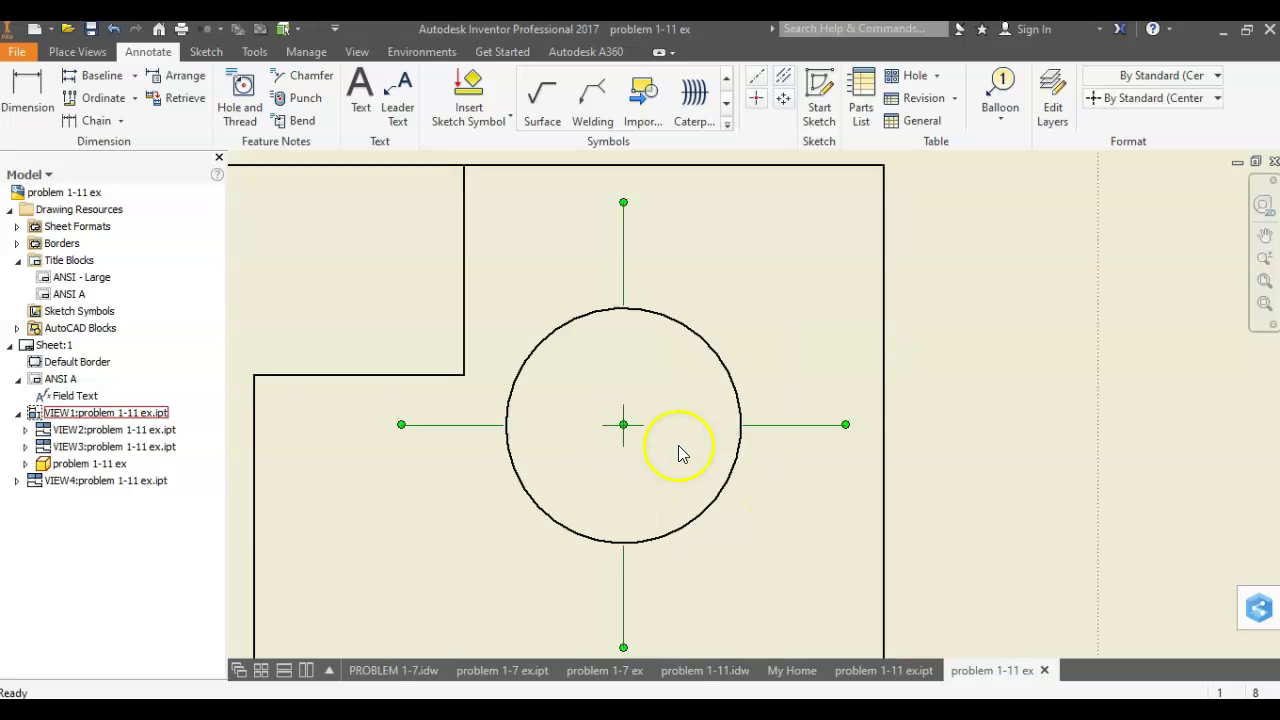
right_click(628, 428)
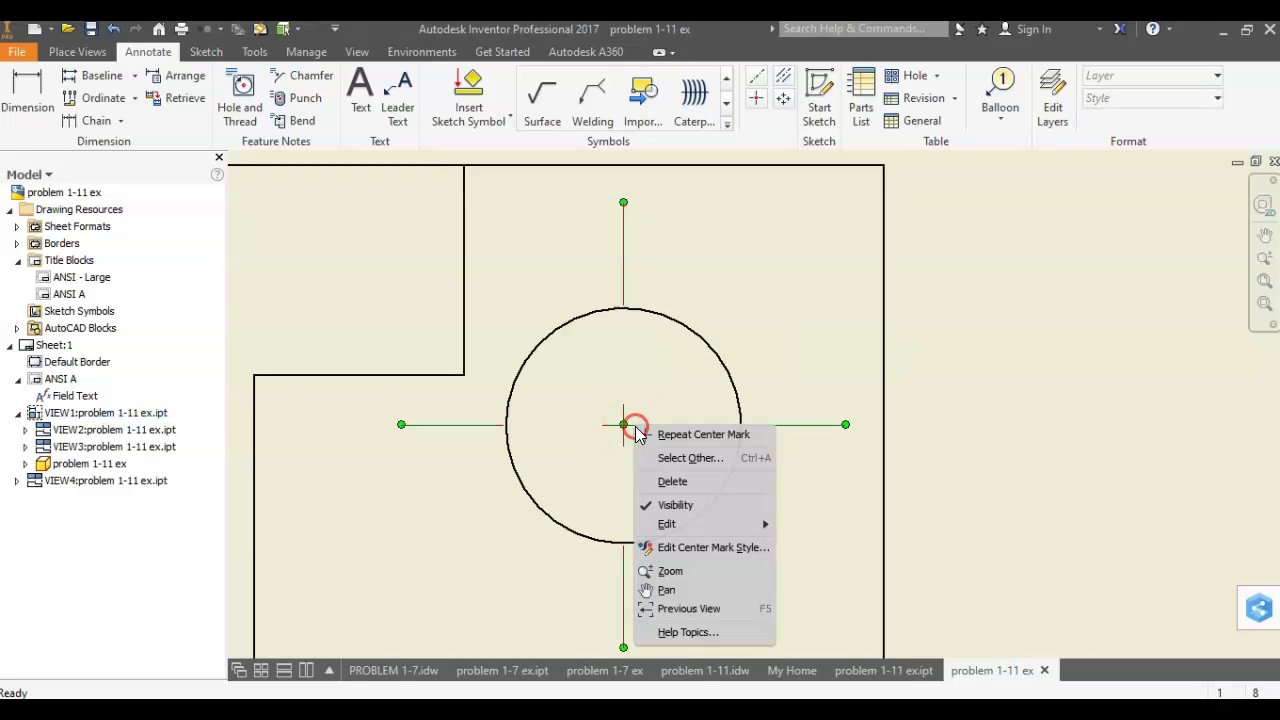
left_click(692, 547)
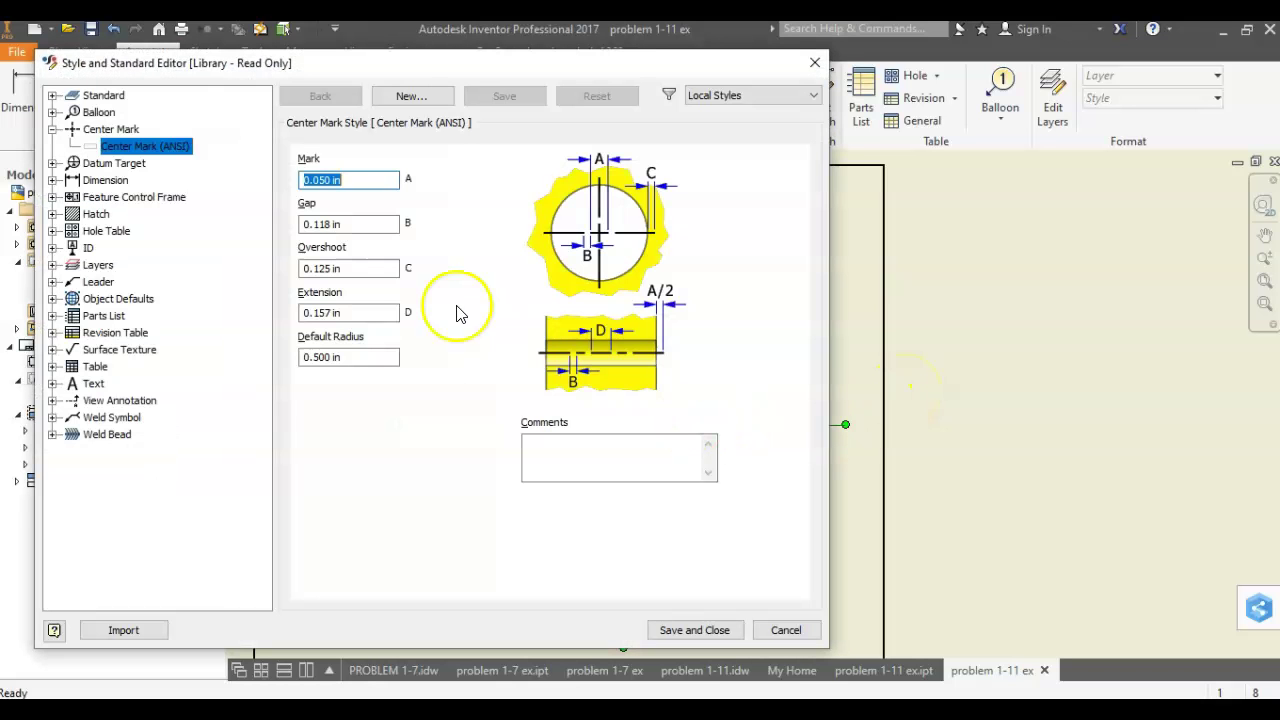
left_click(348, 224)
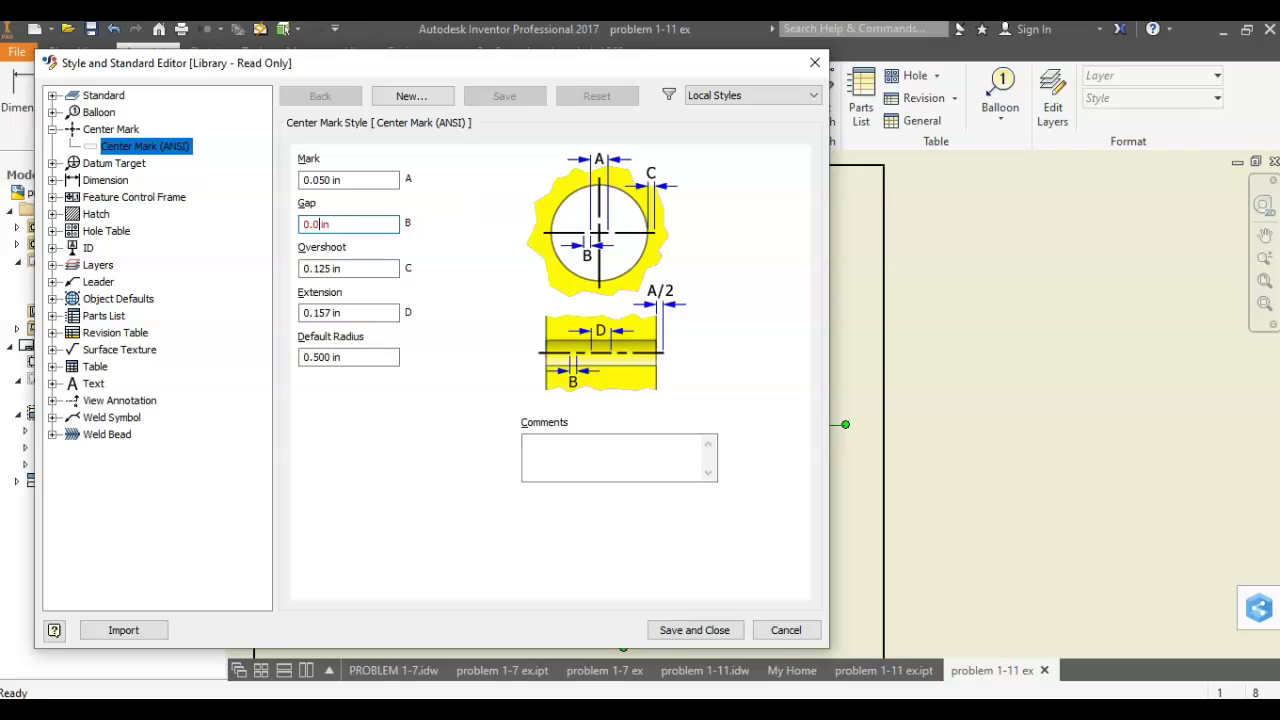
left_click(694, 630)
left_click(684, 505)
scroll(684, 505, "up", 2)
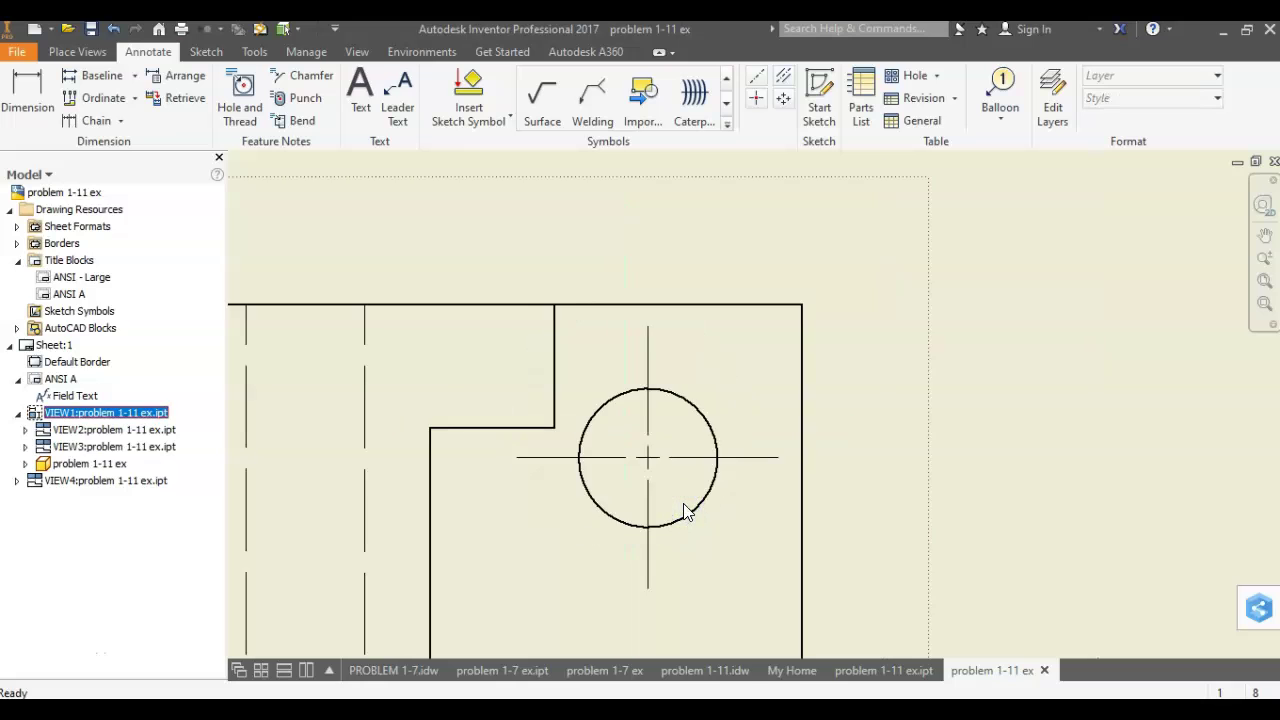
Step: Add center marks to the two lower holes in the front view
scroll(684, 505, "down", 3)
scroll(684, 505, "up", 5)
scroll(684, 505, "up", 3)
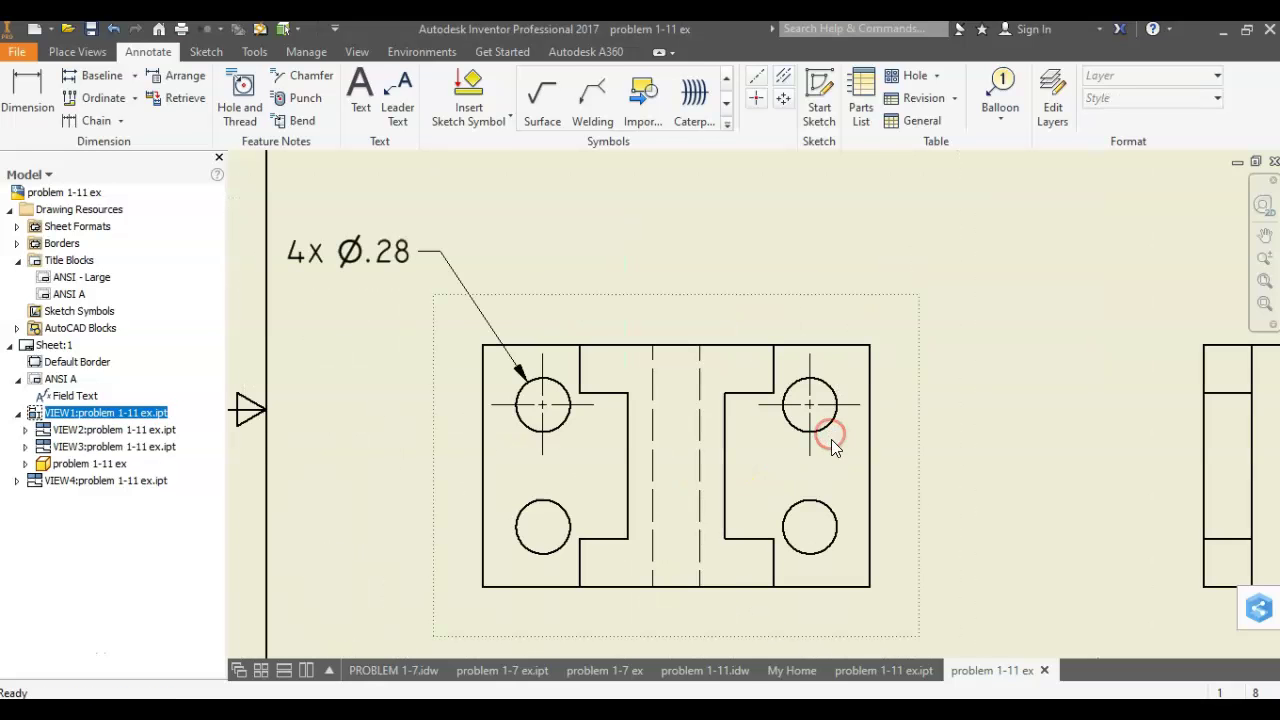
left_click(762, 100)
left_click(568, 522)
scroll(908, 508, "up", 2)
middle_click_drag(908, 508, 760, 454)
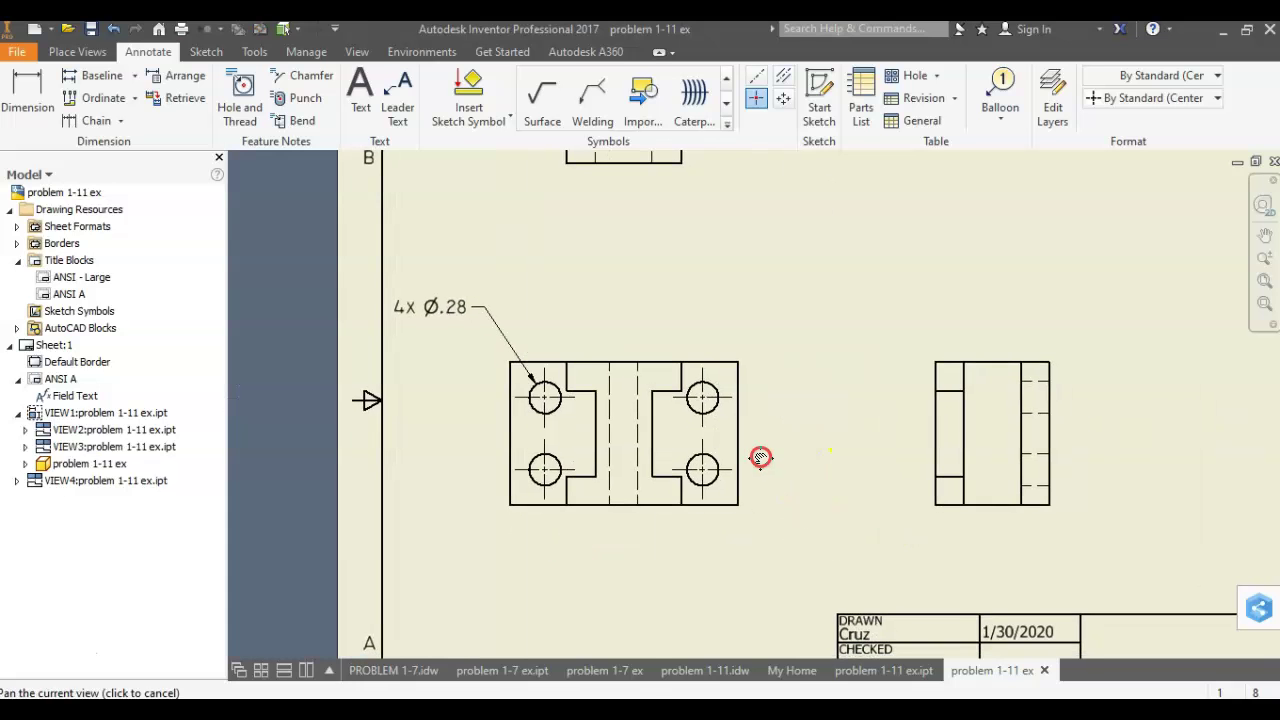
Step: Switch to the problem 1-11 reference drawing in Inventor View and examine its center marks, centerlines and dimensions
key("alt+Tab")
mouse_move(823, 377)
middle_mouse_down()
mouse_move(797, 356)
mouse_move(792, 372)
middle_mouse_up()
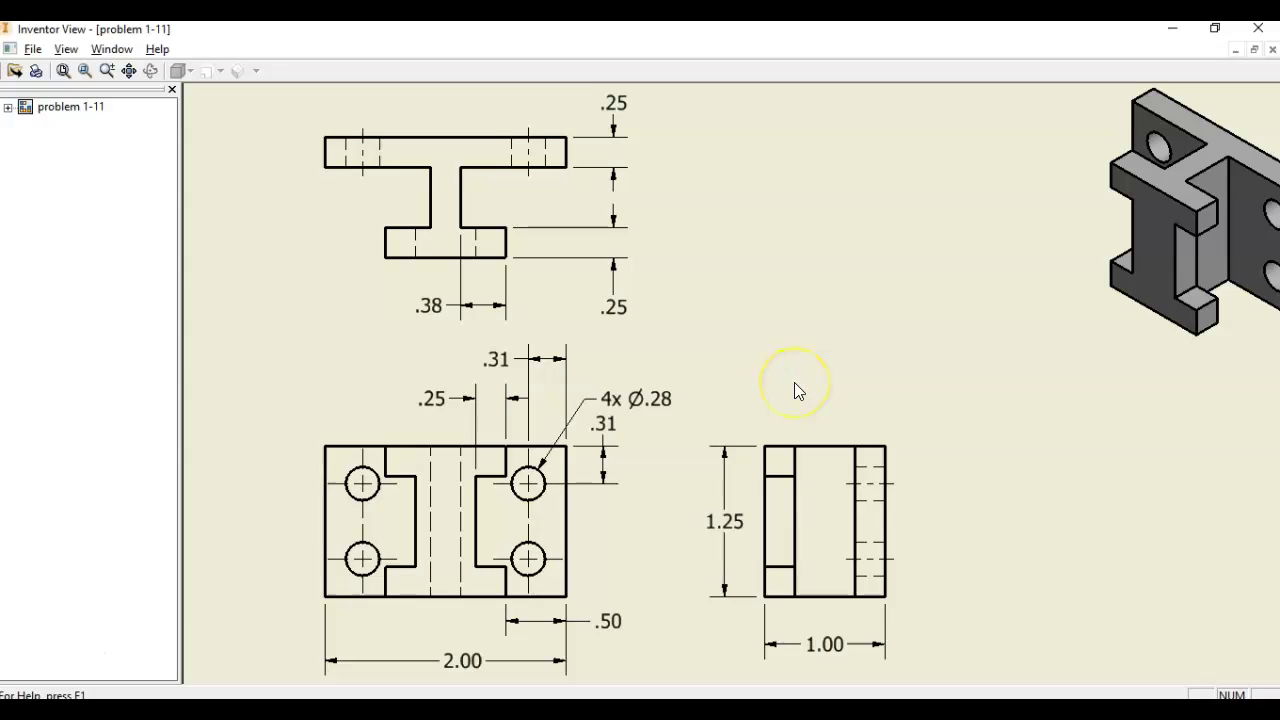